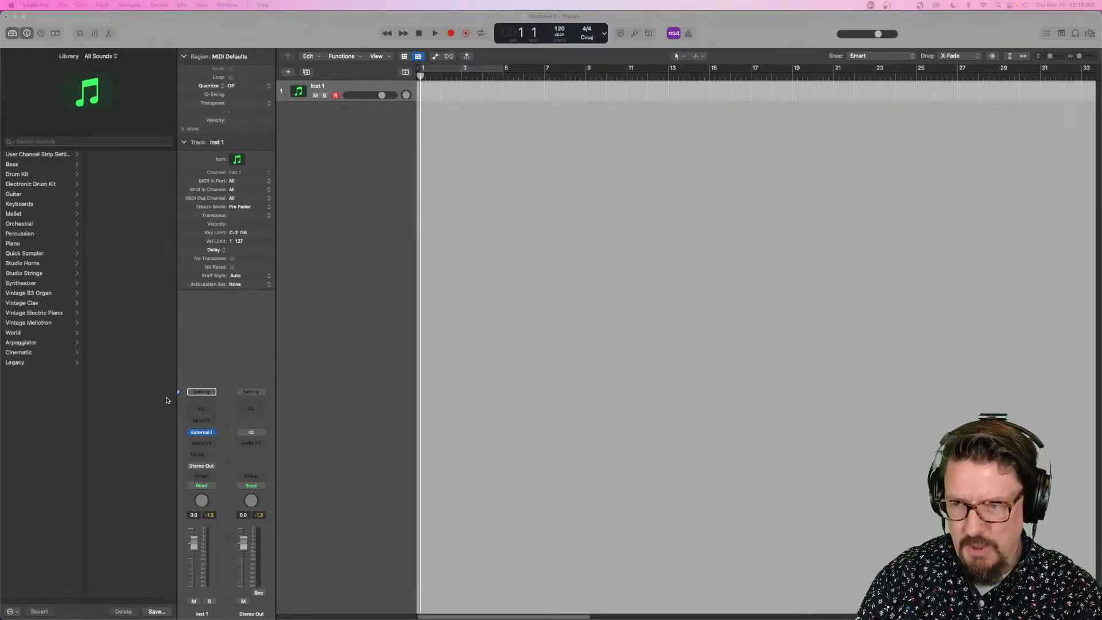
- Add a second software instrument track and insert the Sampler (Multi-Sample) instrument on it in stereo
click(206, 445)
click(257, 382)
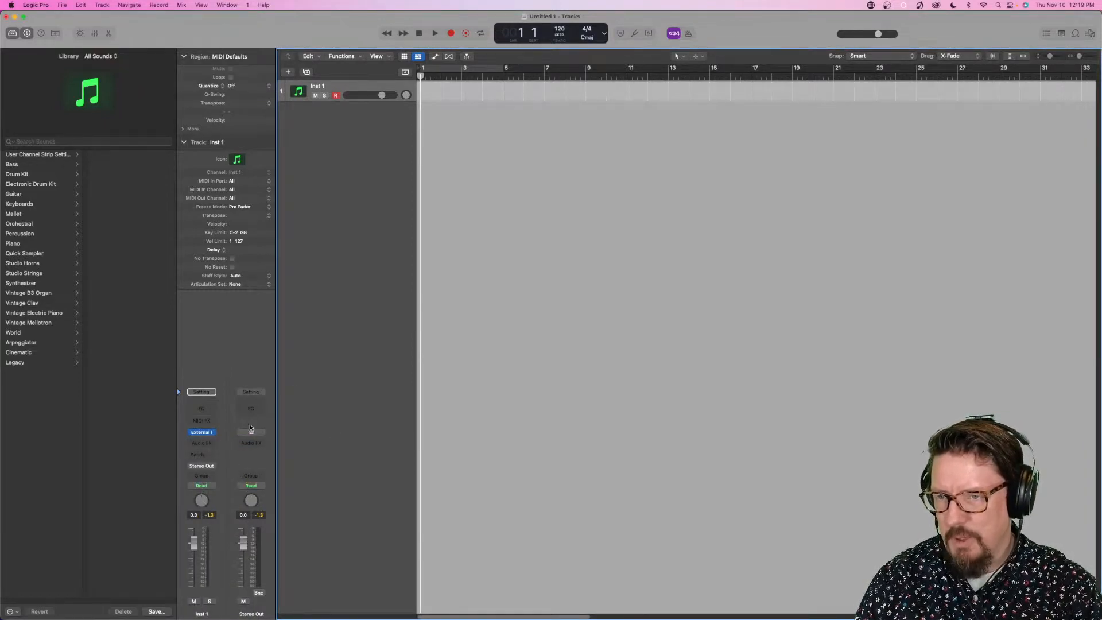
double_click(324, 204)
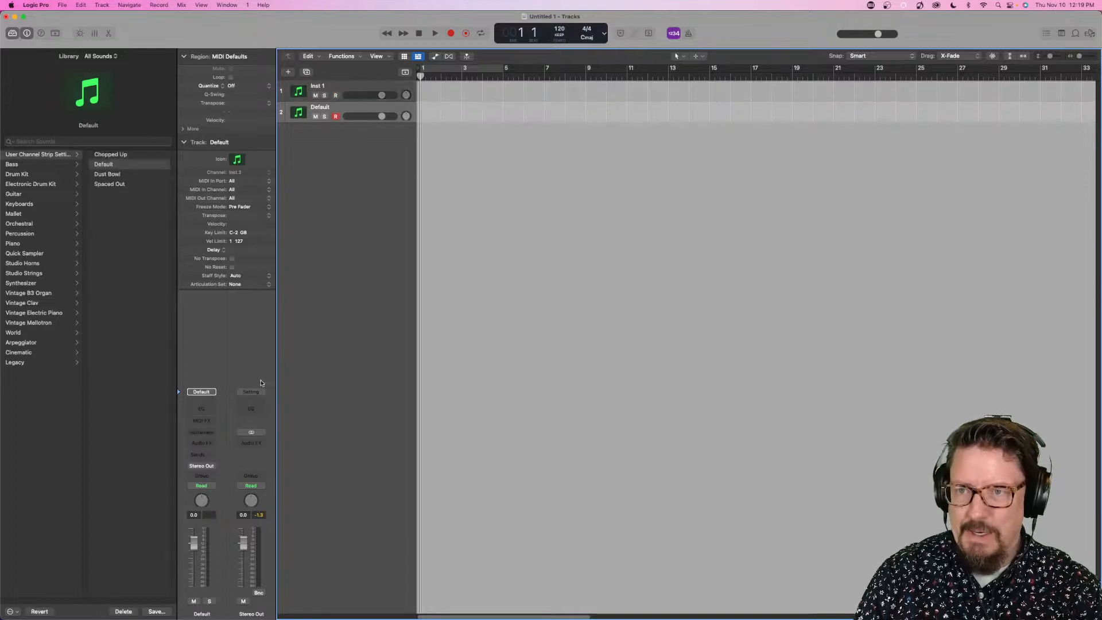
click(212, 433)
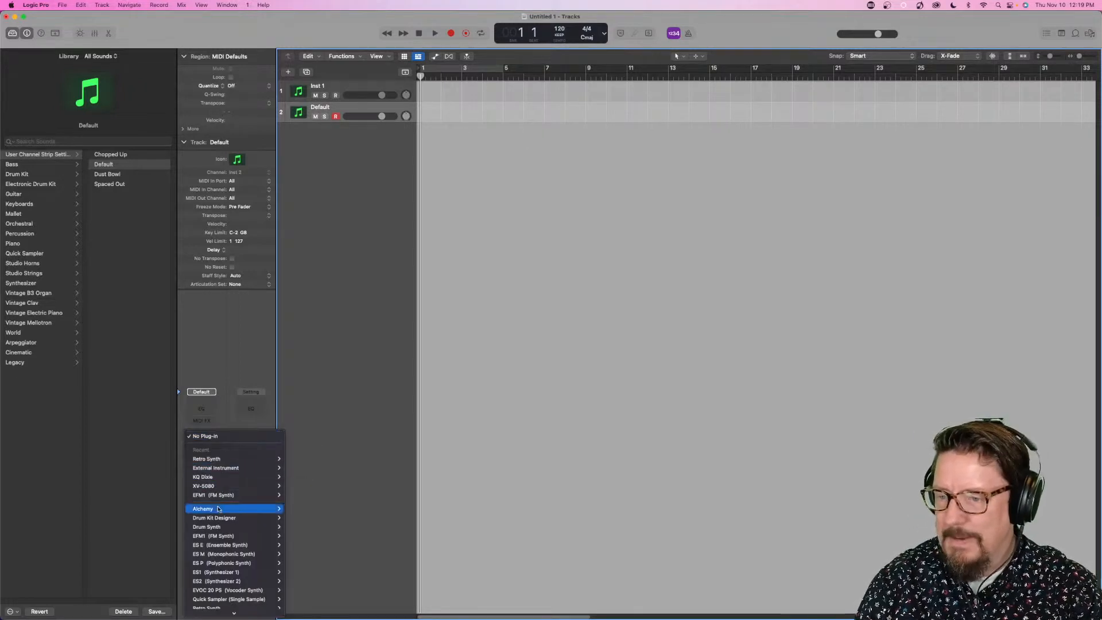
scroll(218, 517, down, 5)
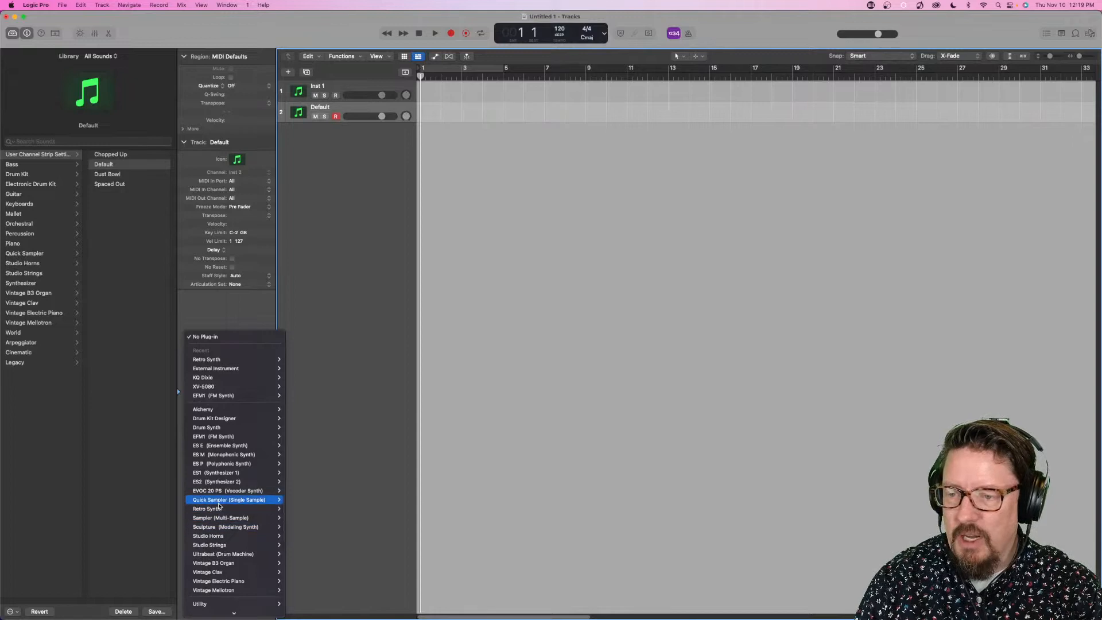
mouse_move(226, 520)
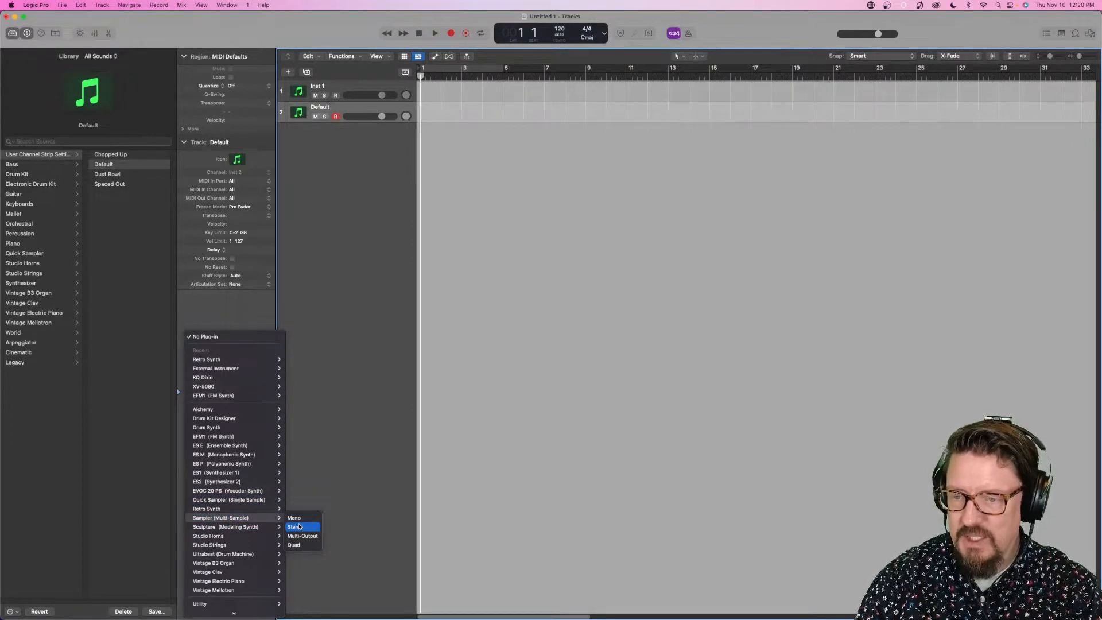
click(299, 527)
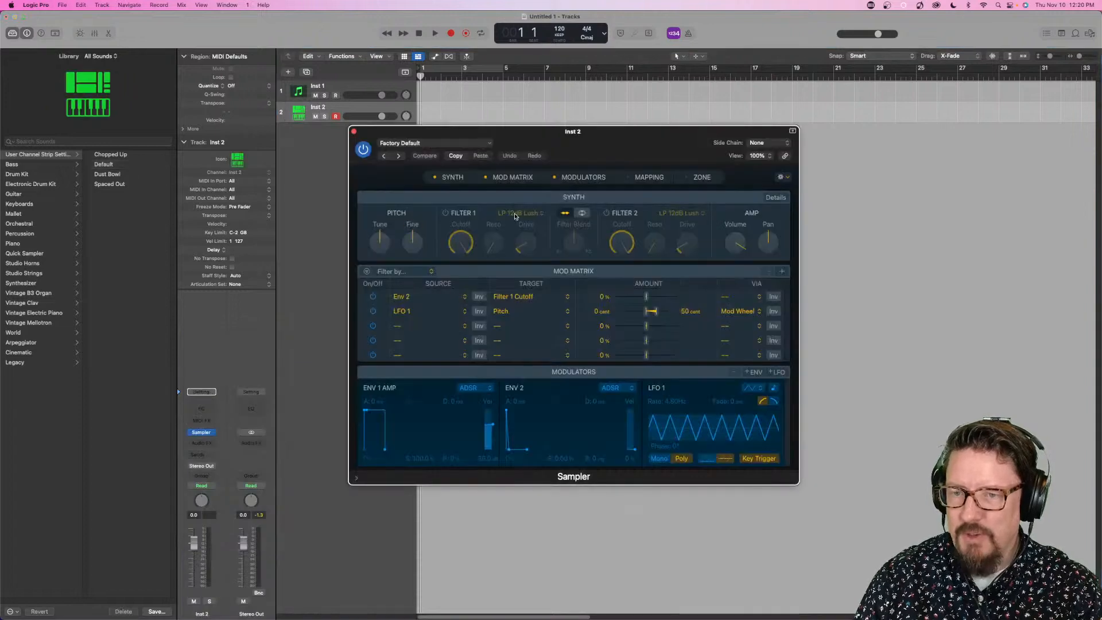
- Load the Electric Stage MkII preset from the electric pianos in the Keyboards category into Sampler
drag(620, 135, 691, 88)
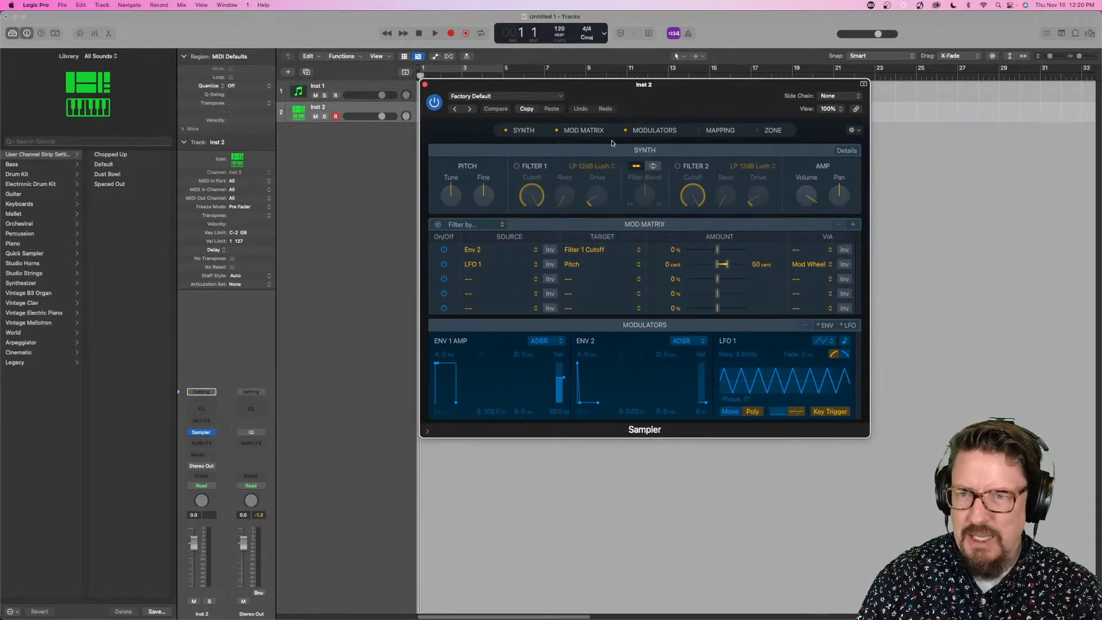
click(509, 98)
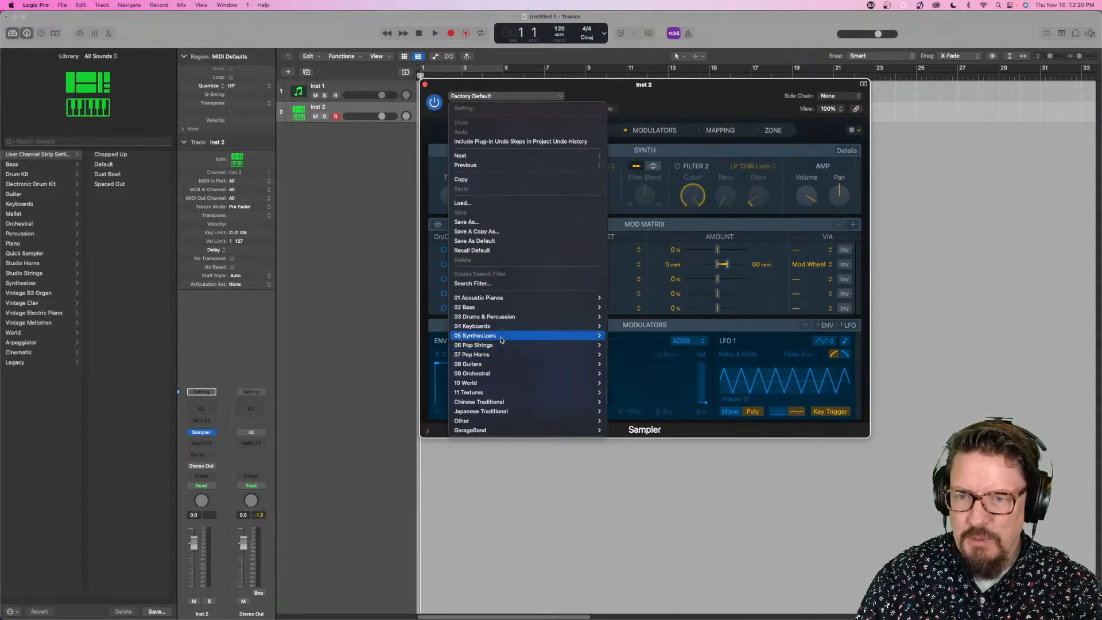
mouse_move(505, 328)
mouse_move(643, 326)
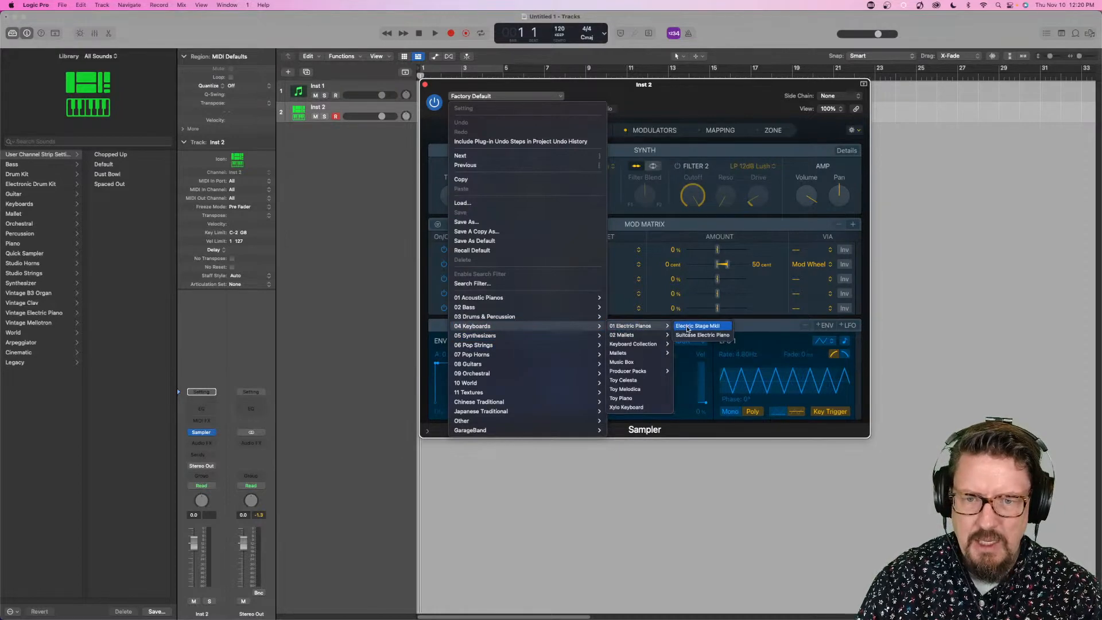
click(686, 328)
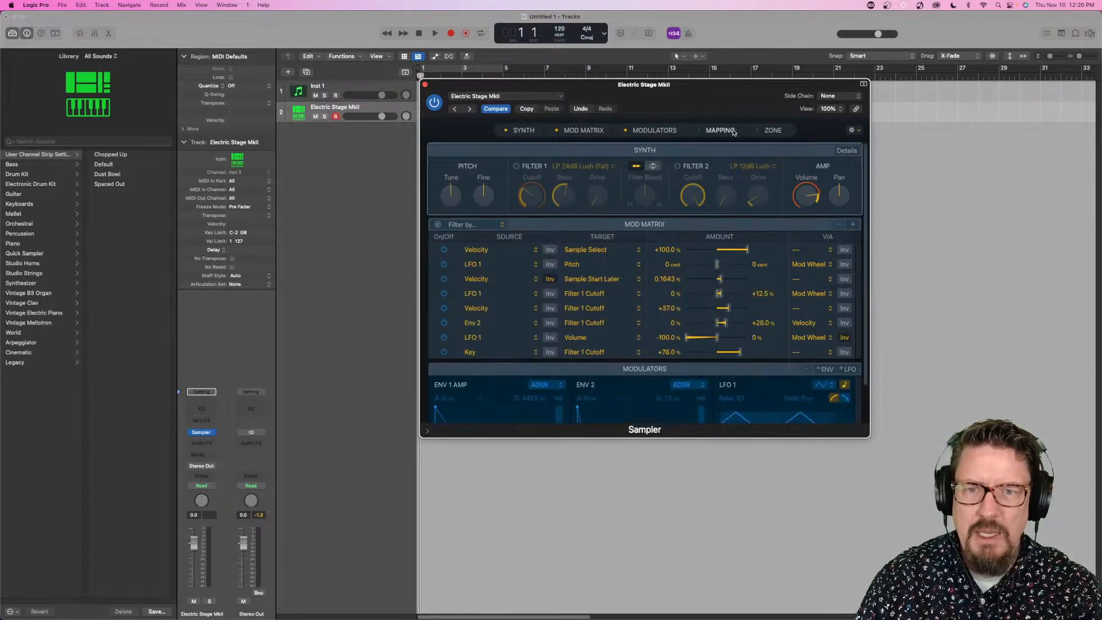
- Examine how the electric piano samples are mapped across groups, keys and zones in Sampler, and close the plug-in window
click(776, 131)
scroll(550, 223, up, 10)
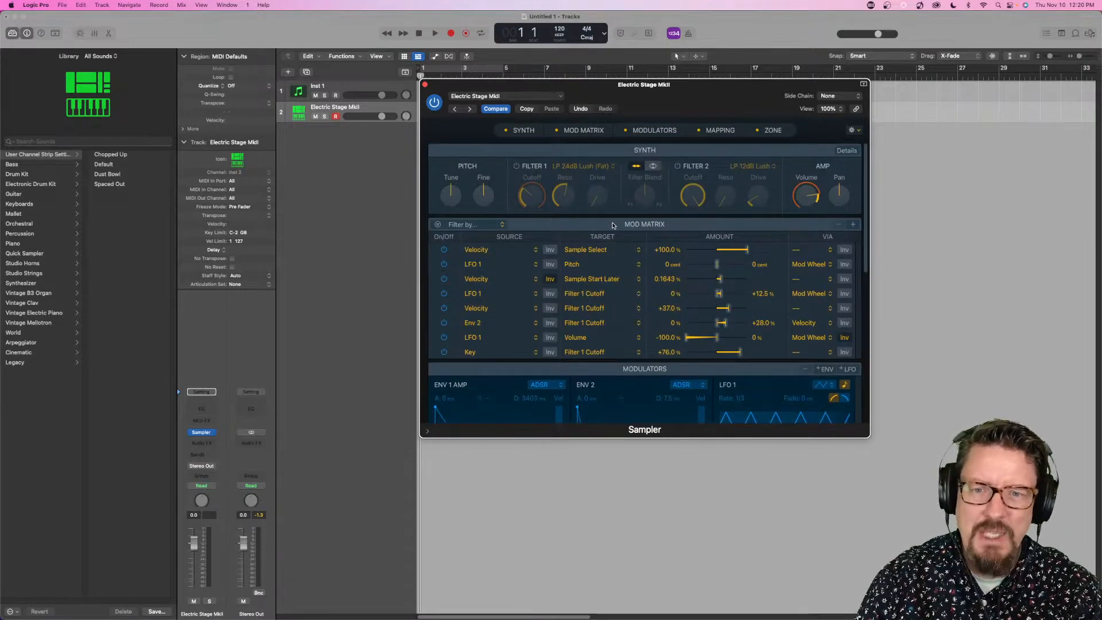
scroll(613, 224, down, 10)
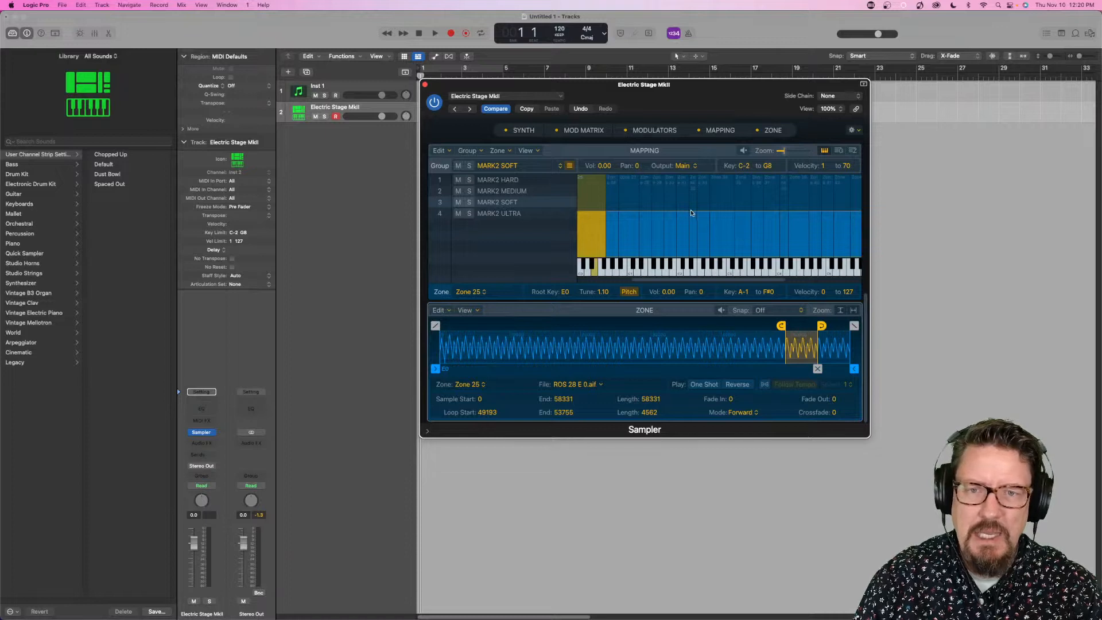
scroll(697, 243, up, 2)
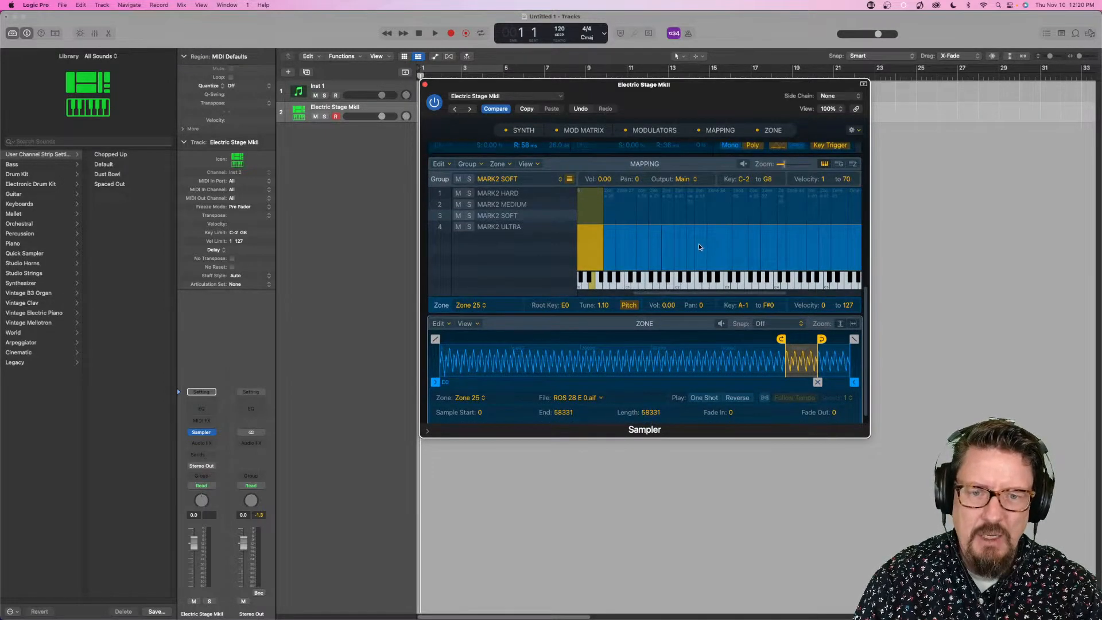
scroll(698, 244, right, 3)
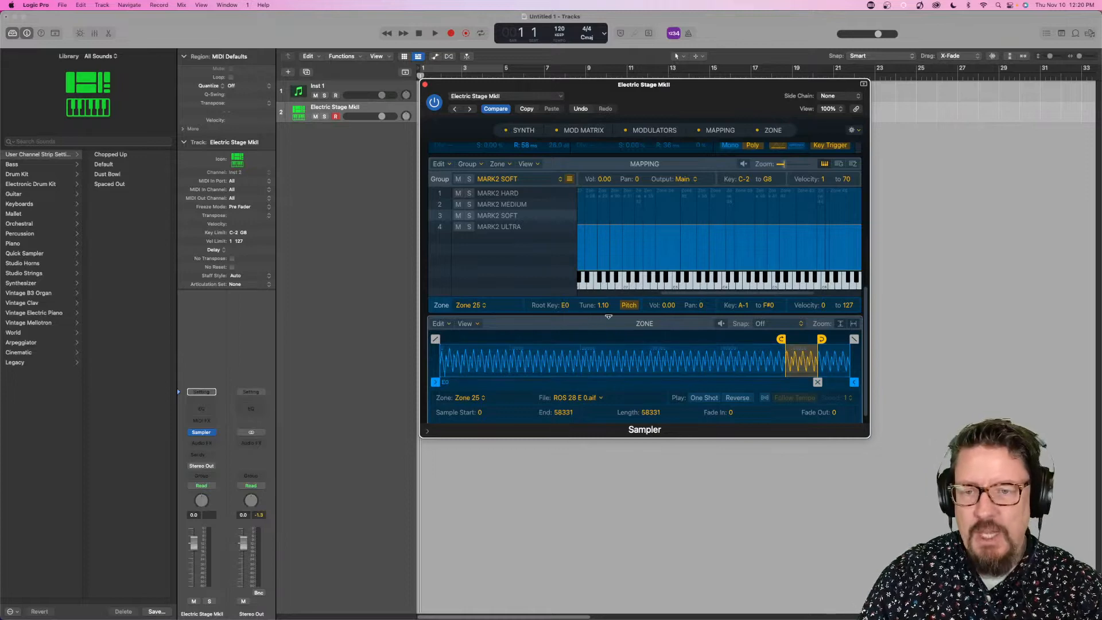
click(424, 85)
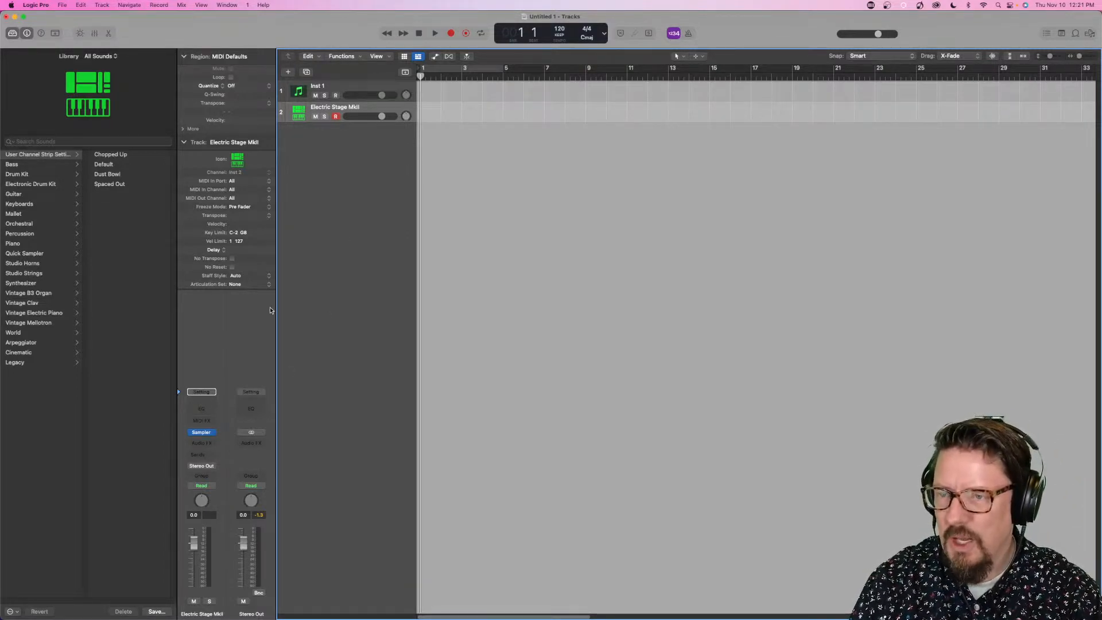
- Review the MIDI destination and audio input options of the External Instrument plug-in on the Inst 1 track, and close it
click(354, 85)
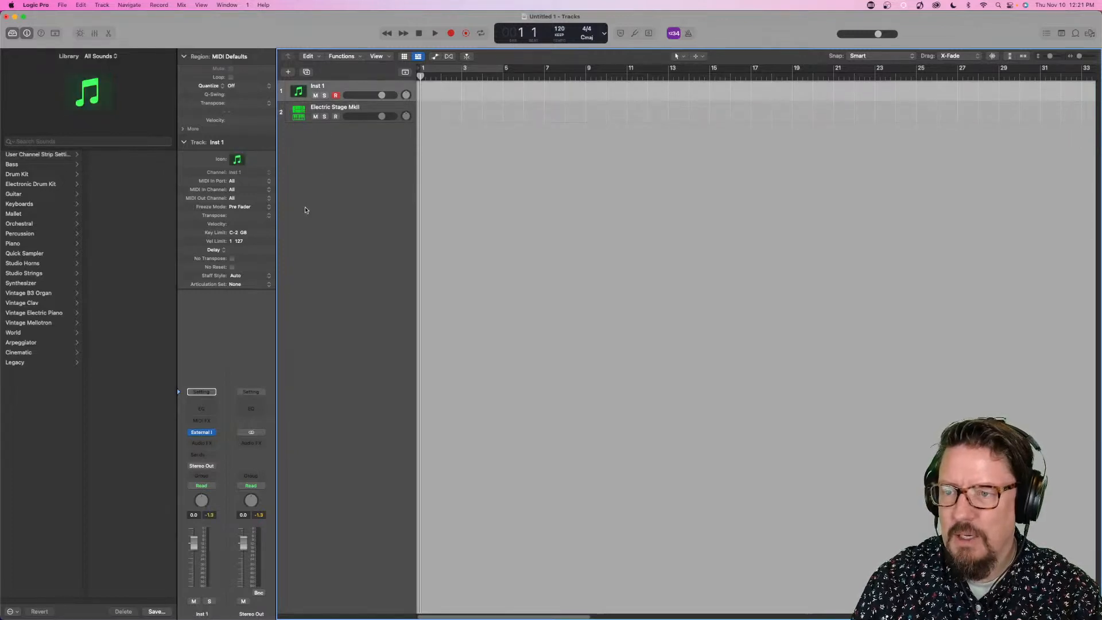
mouse_move(201, 436)
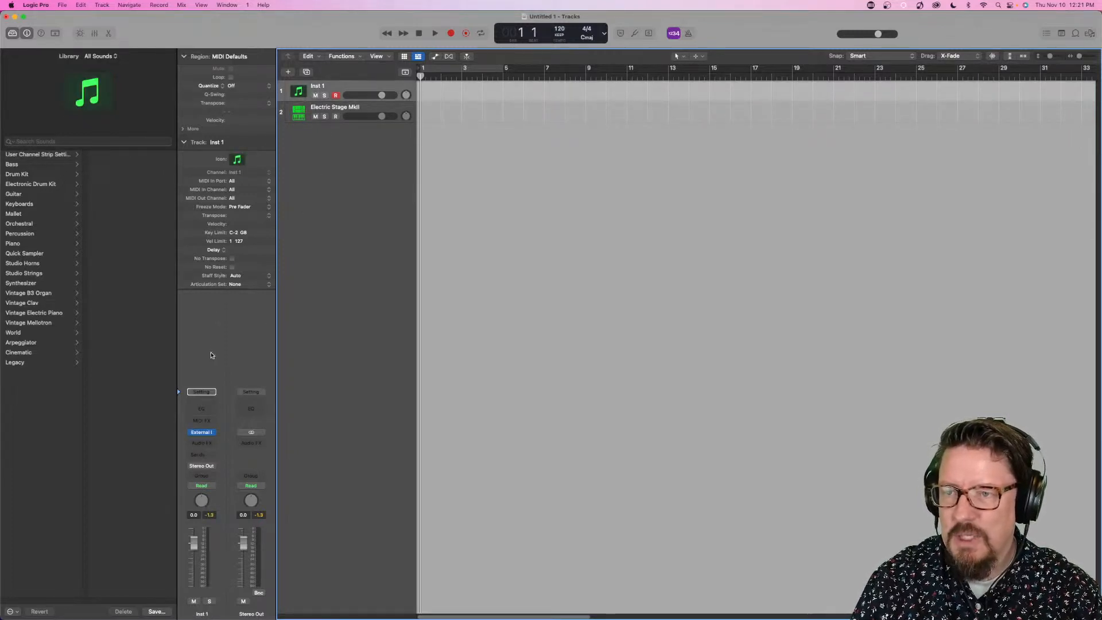
click(202, 433)
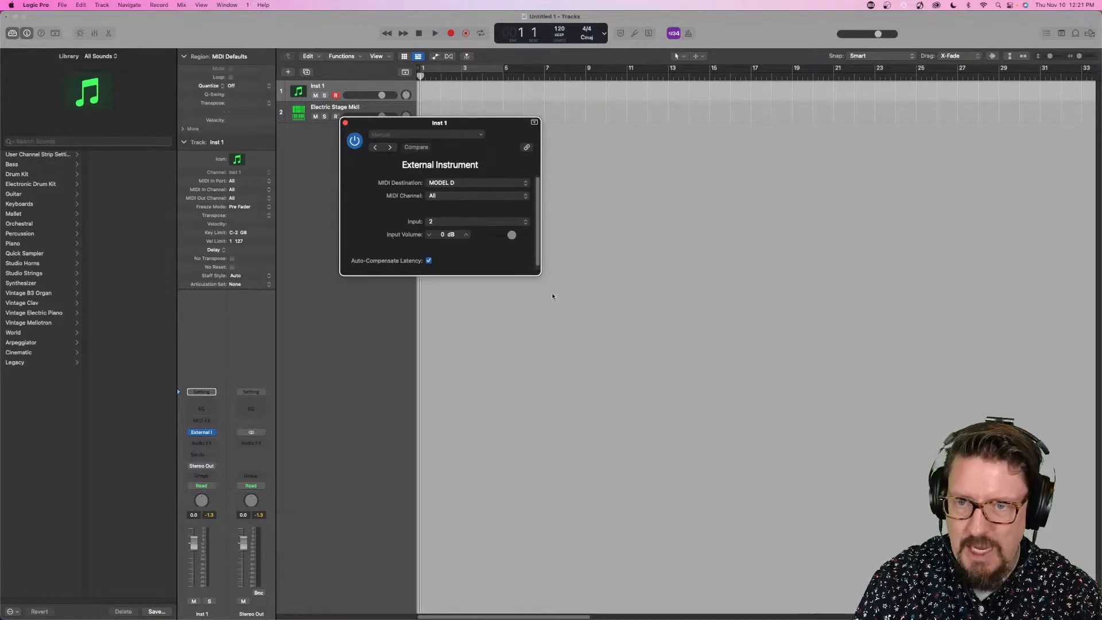
drag(540, 275, 559, 325)
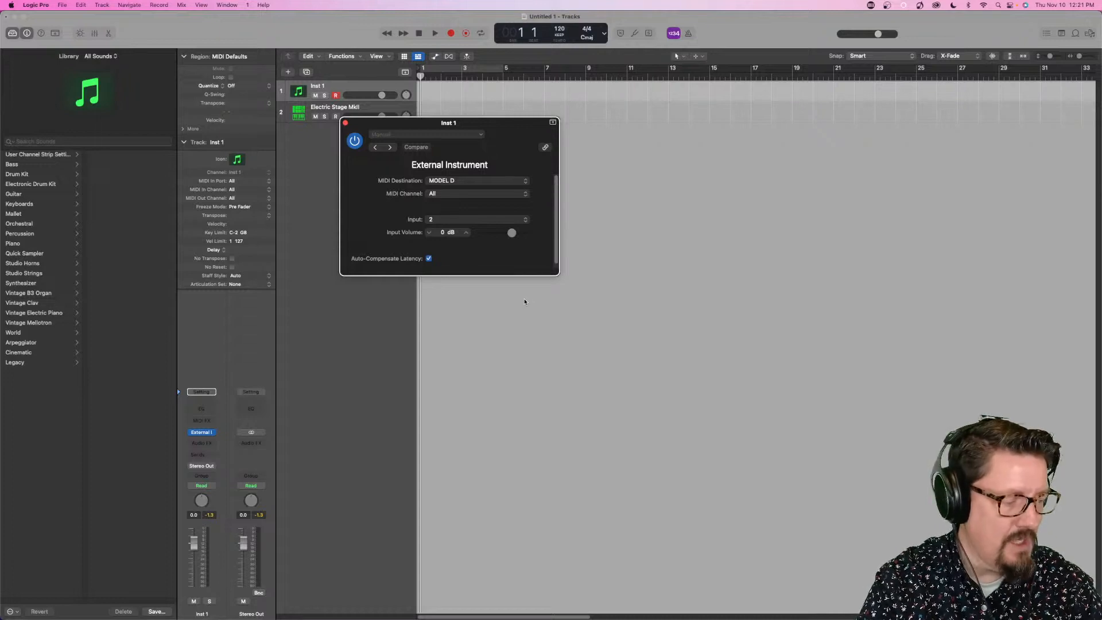
click(450, 182)
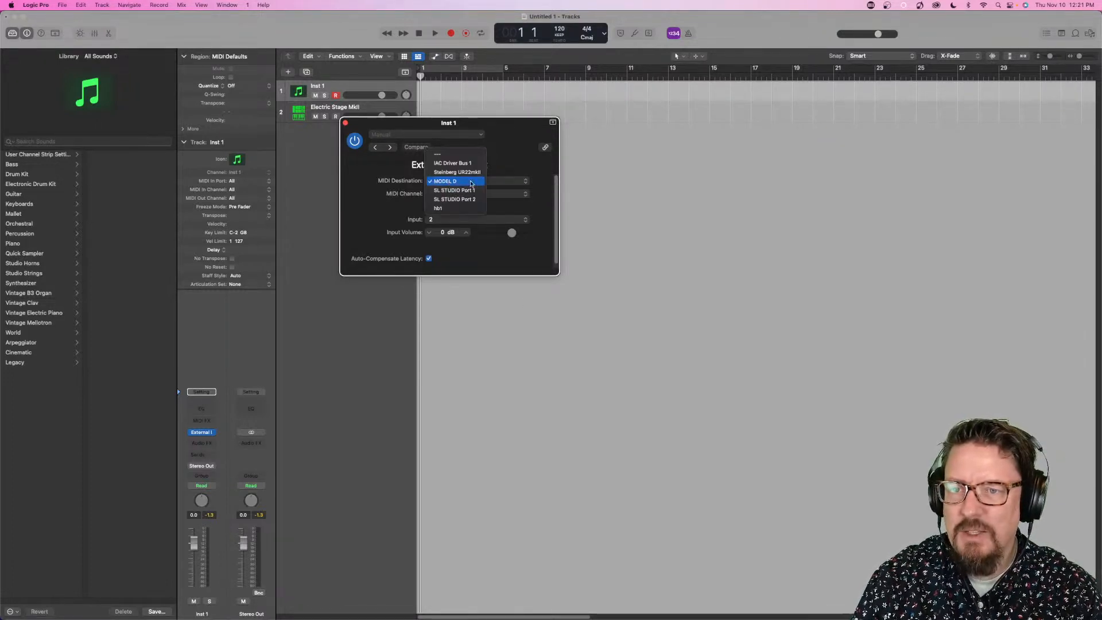
click(511, 175)
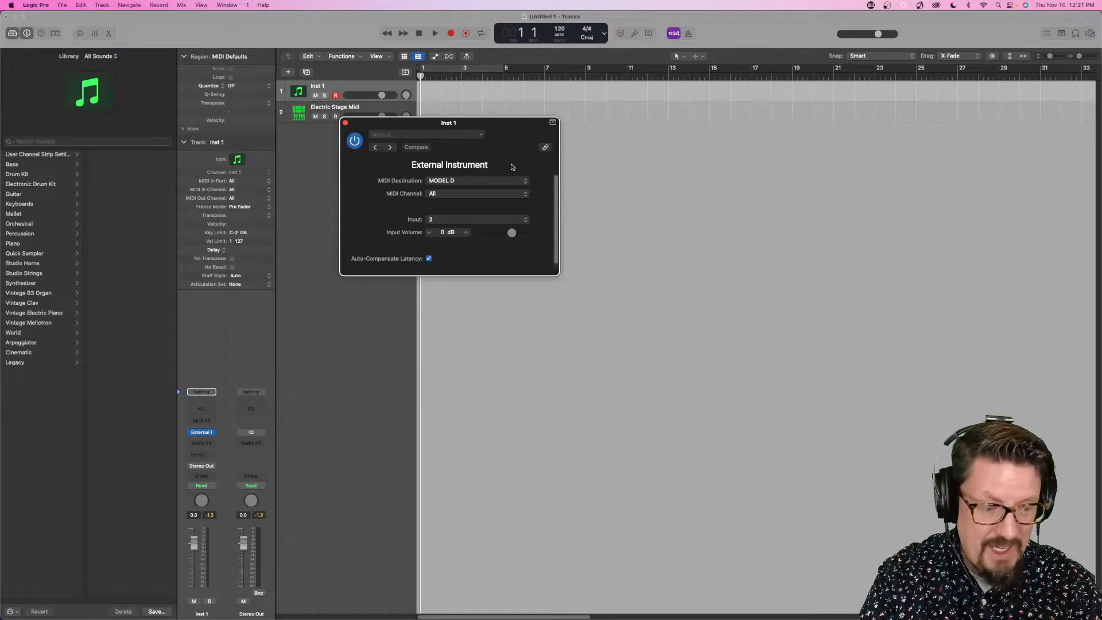
click(452, 221)
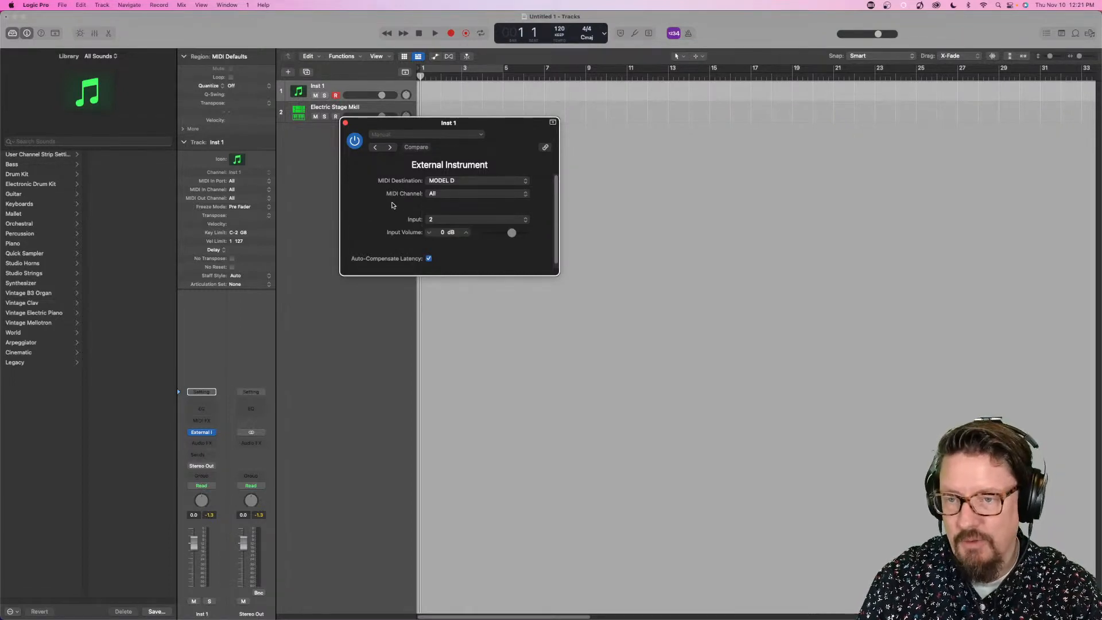
click(346, 124)
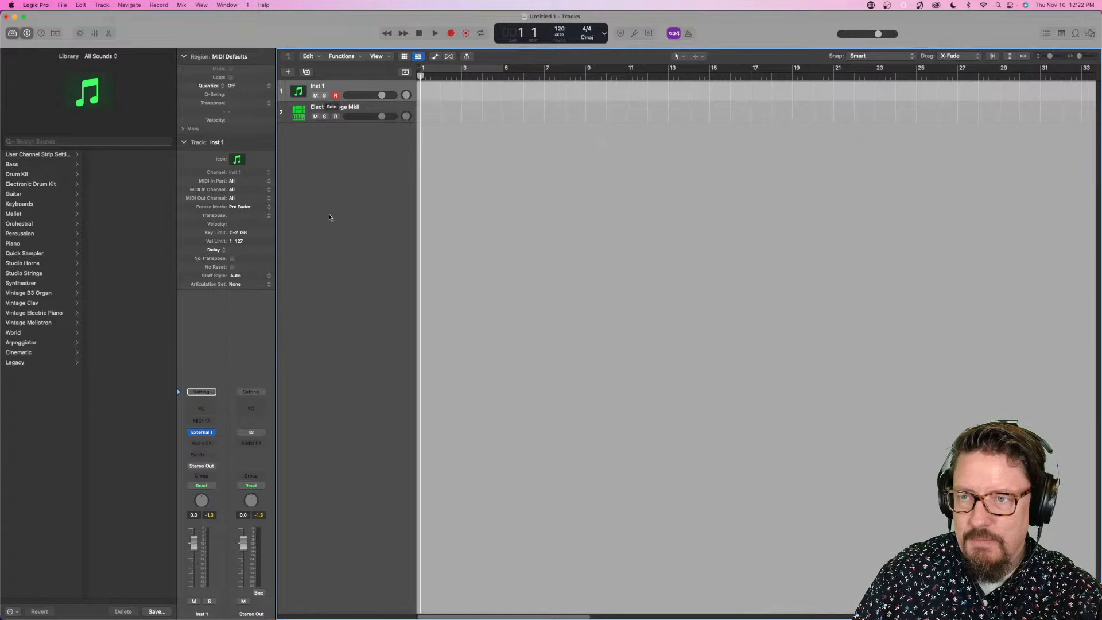
- Create a new audio track below Inst 1 and name it Model D
click(101, 5)
click(117, 27)
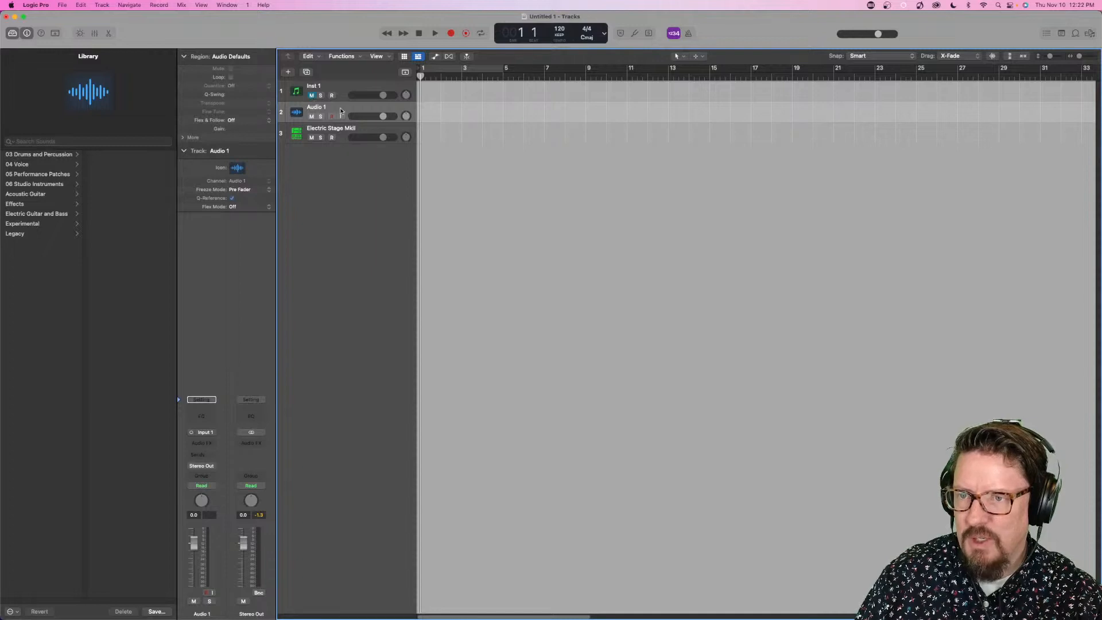
double_click(318, 107)
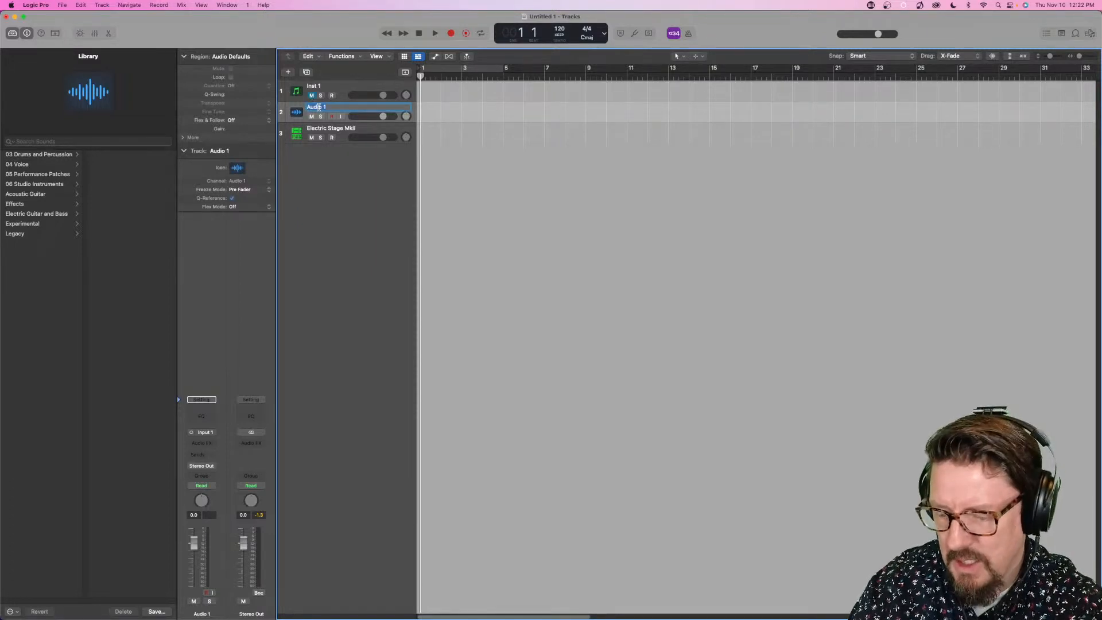
text(Model D)
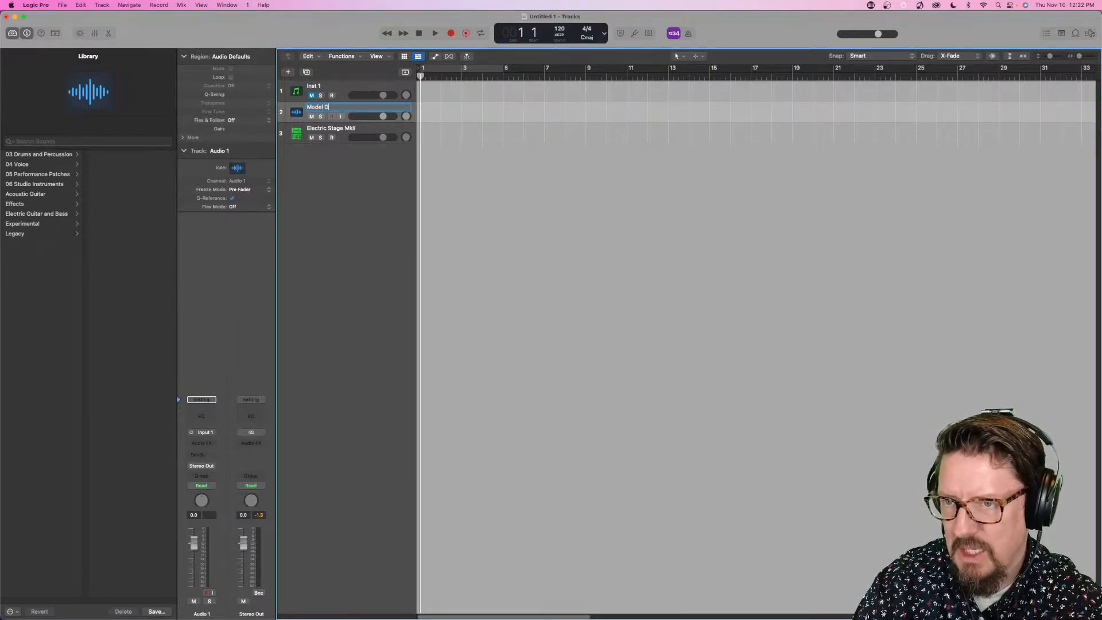
key(Return)
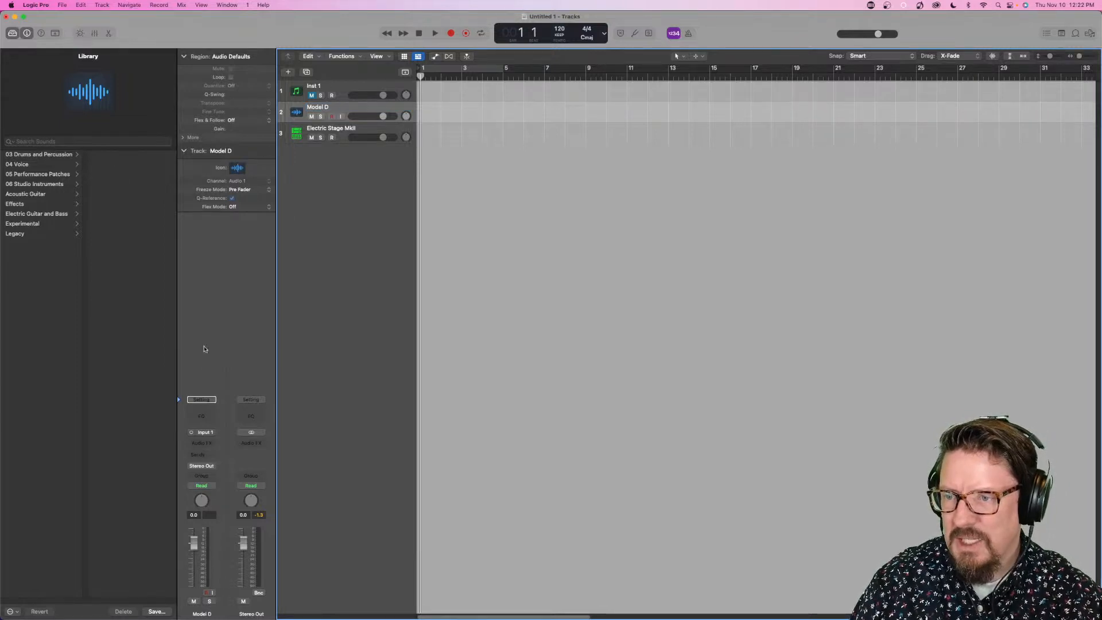
- Set the Model D audio track's input to Input 2 and turn on its record enable and input monitoring
click(208, 433)
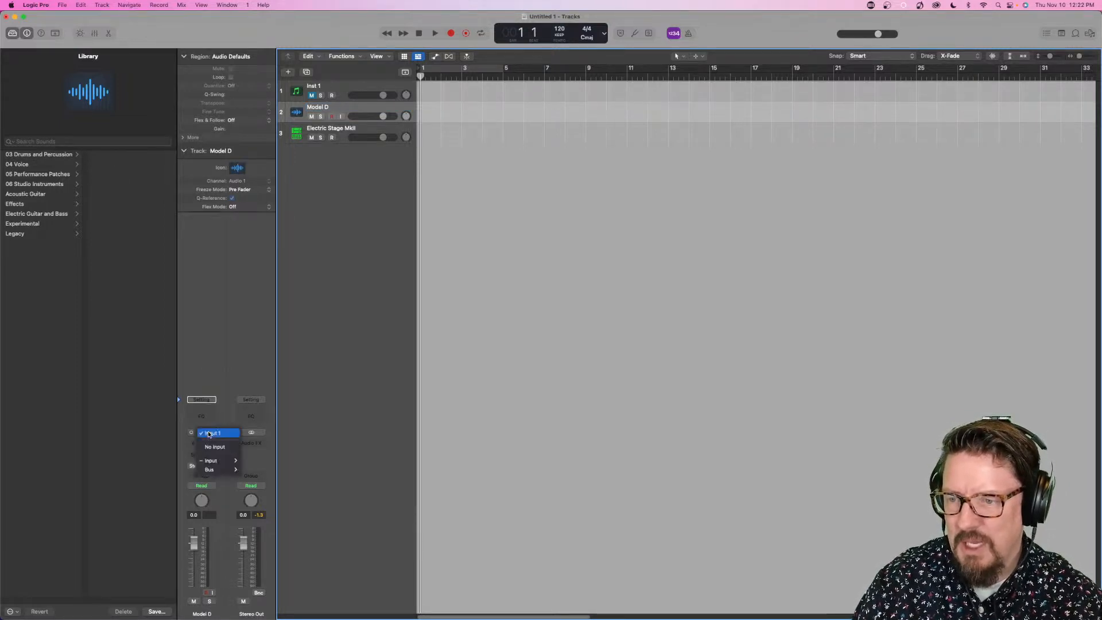
mouse_move(217, 464)
click(256, 469)
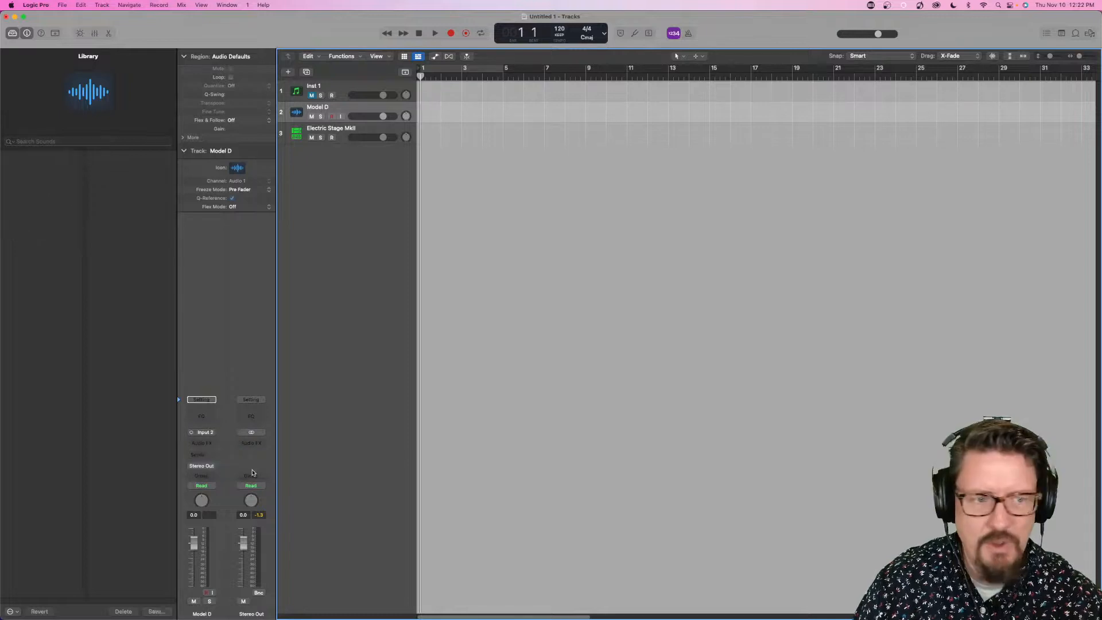
click(332, 116)
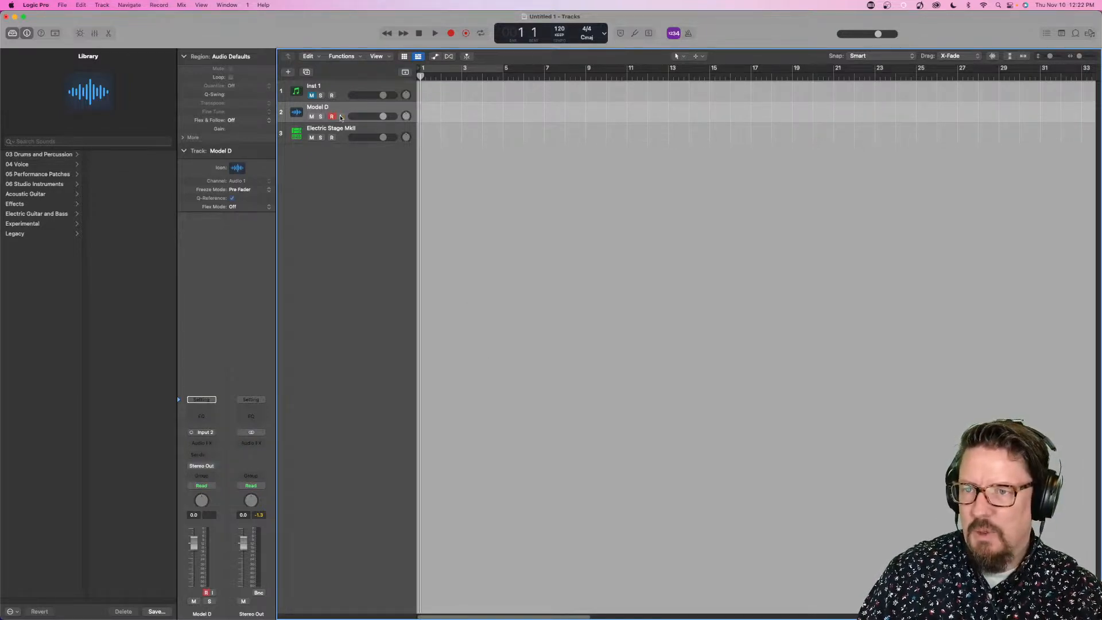
click(340, 116)
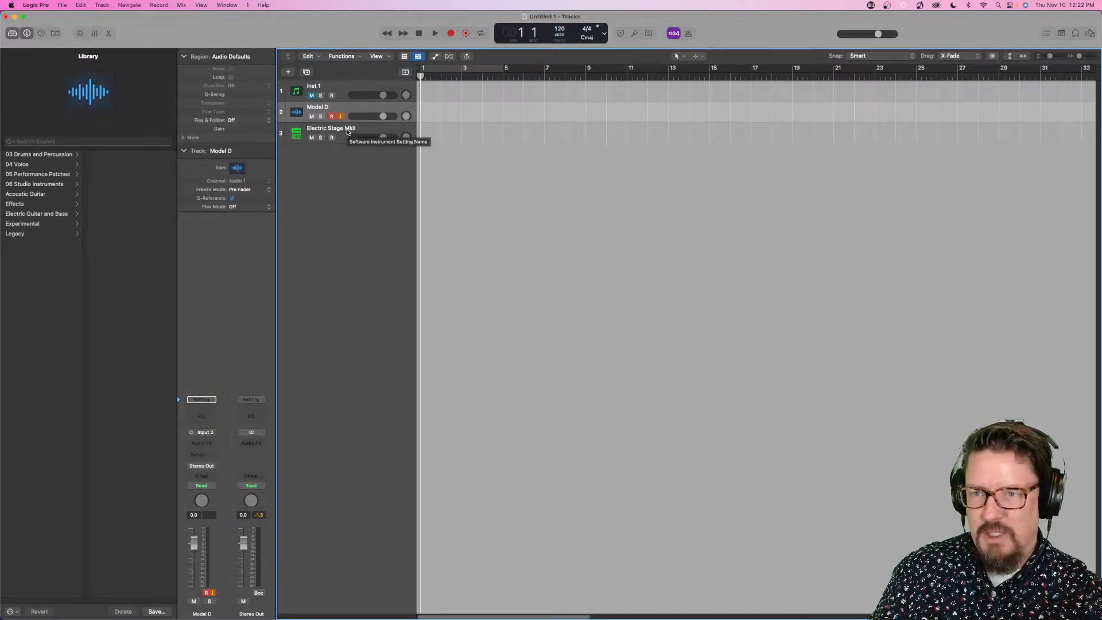
- With Inst 1 selected and muted, record its MIDI together with the Model D audio from bar 1 to about bar 13
click(312, 95)
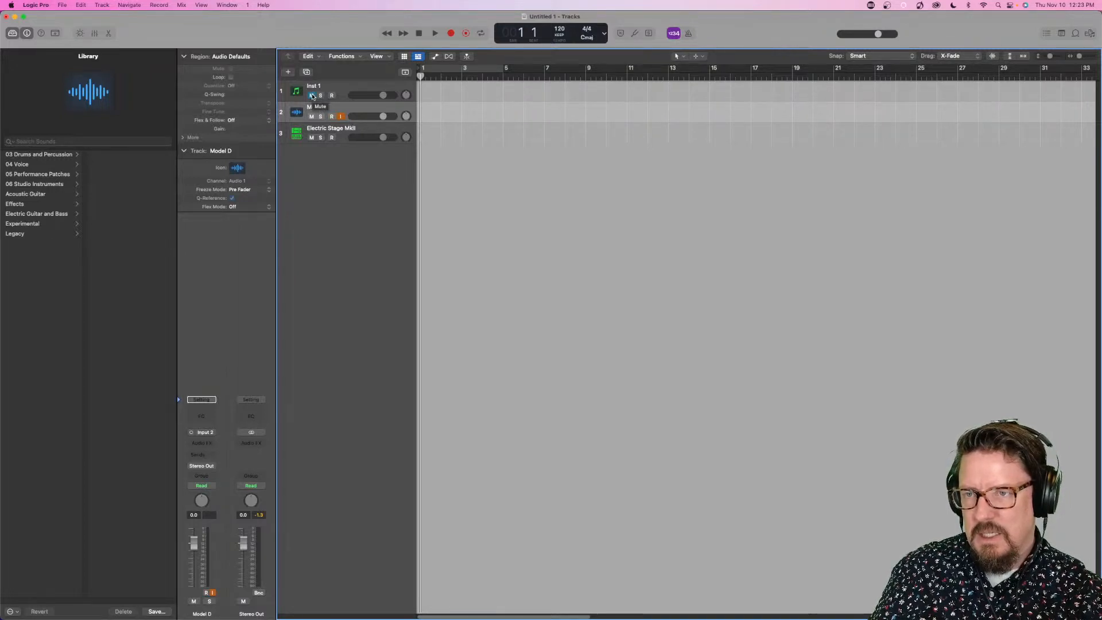
click(320, 88)
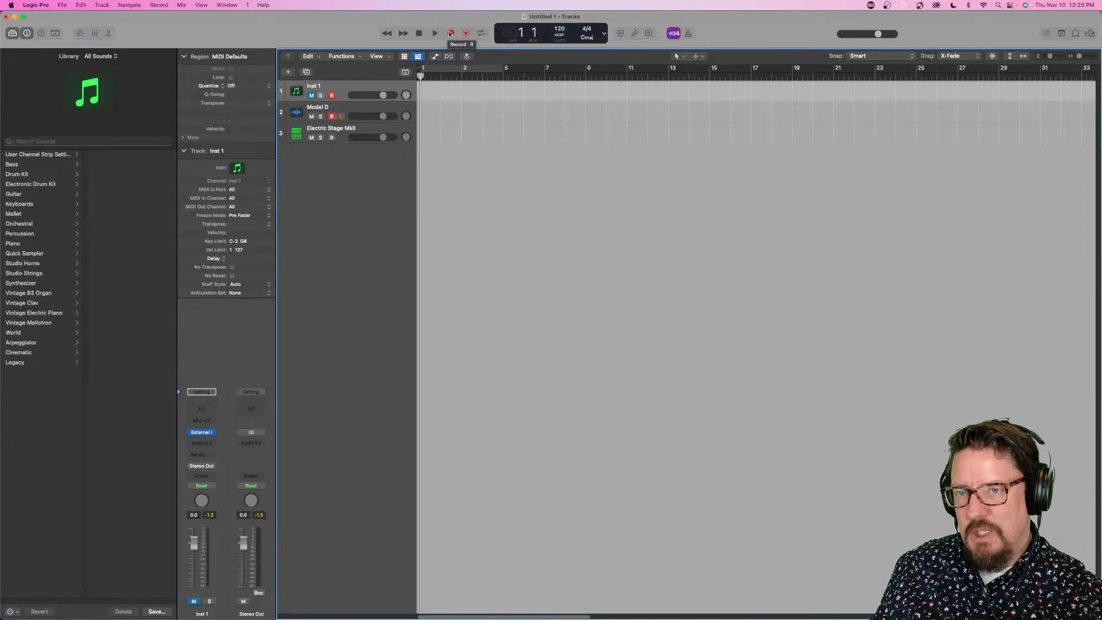
click(450, 33)
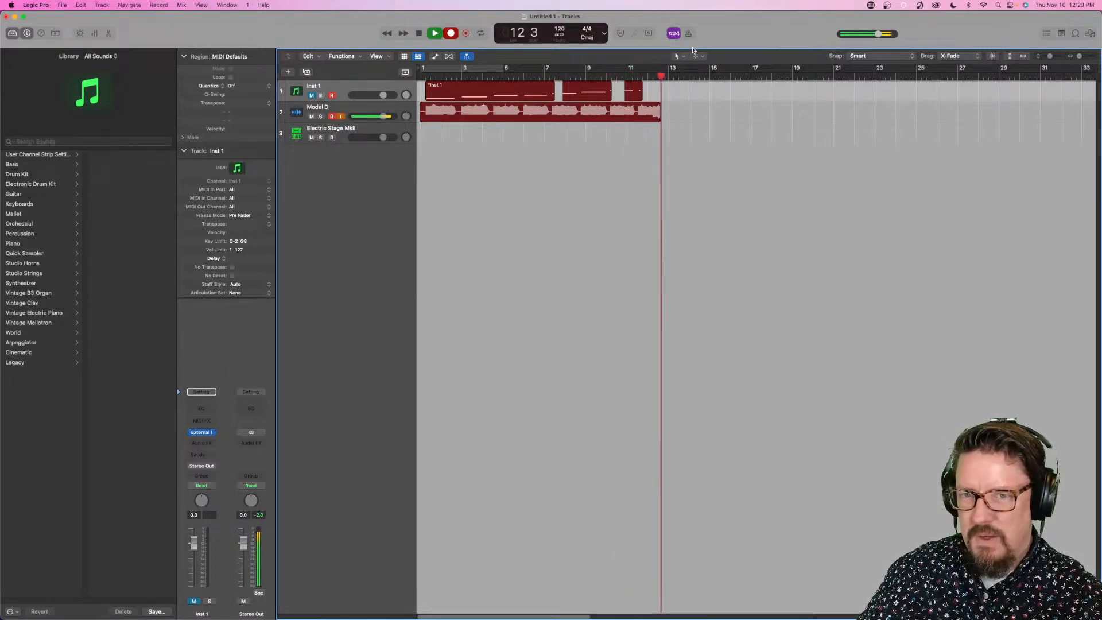
key(space)
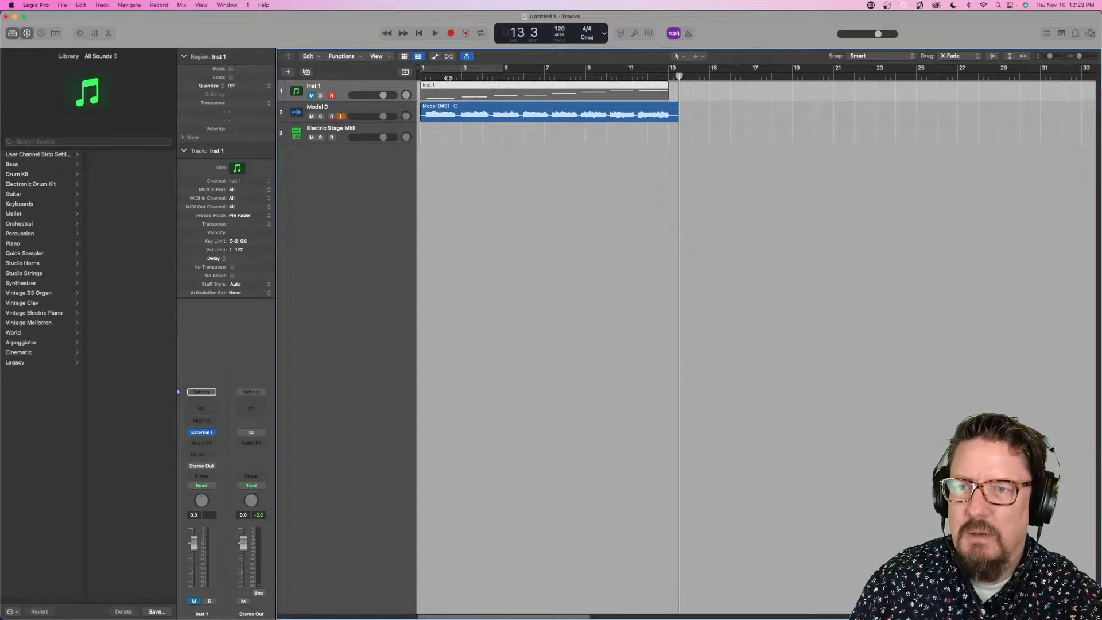
- Review the recorded Model D region in the audio editor and play the recorded tracks back from bar 1
double_click(463, 109)
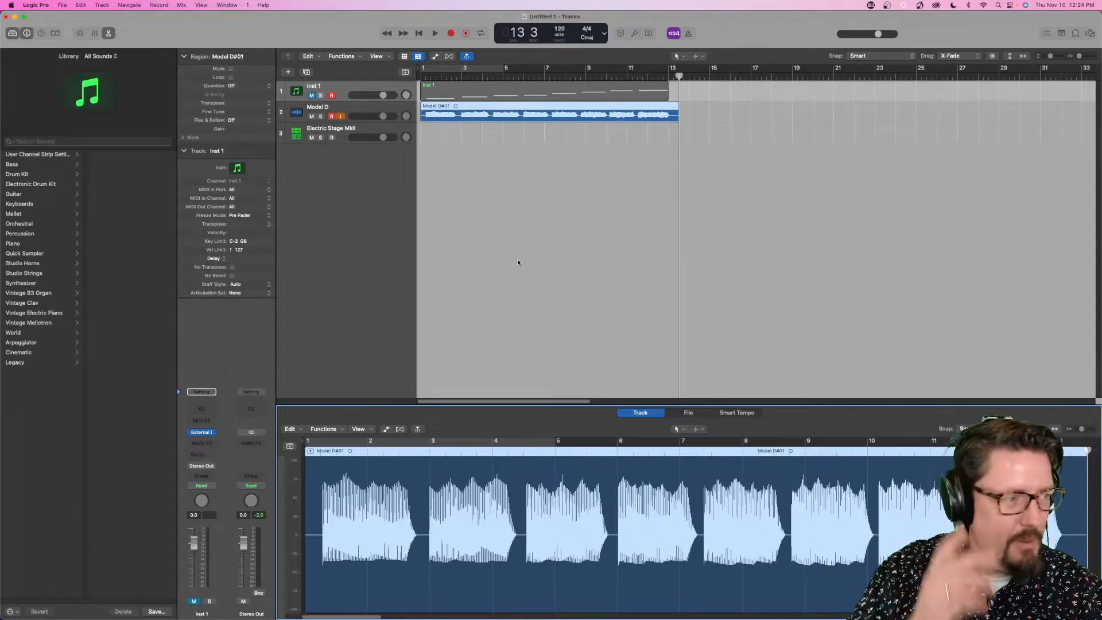
click(653, 132)
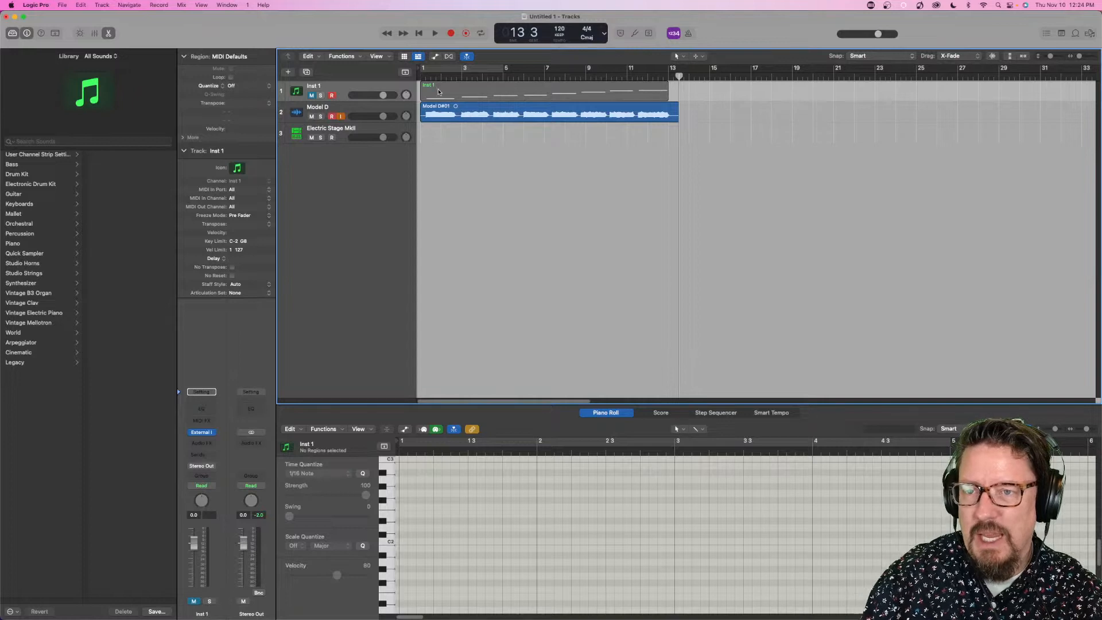
key(Return)
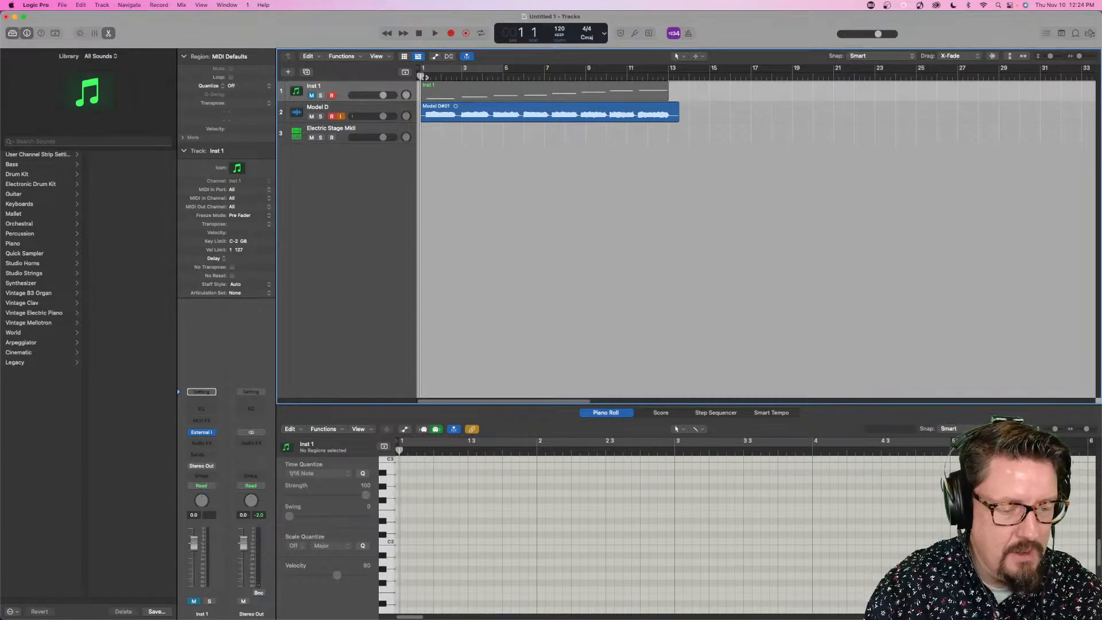
key(space)
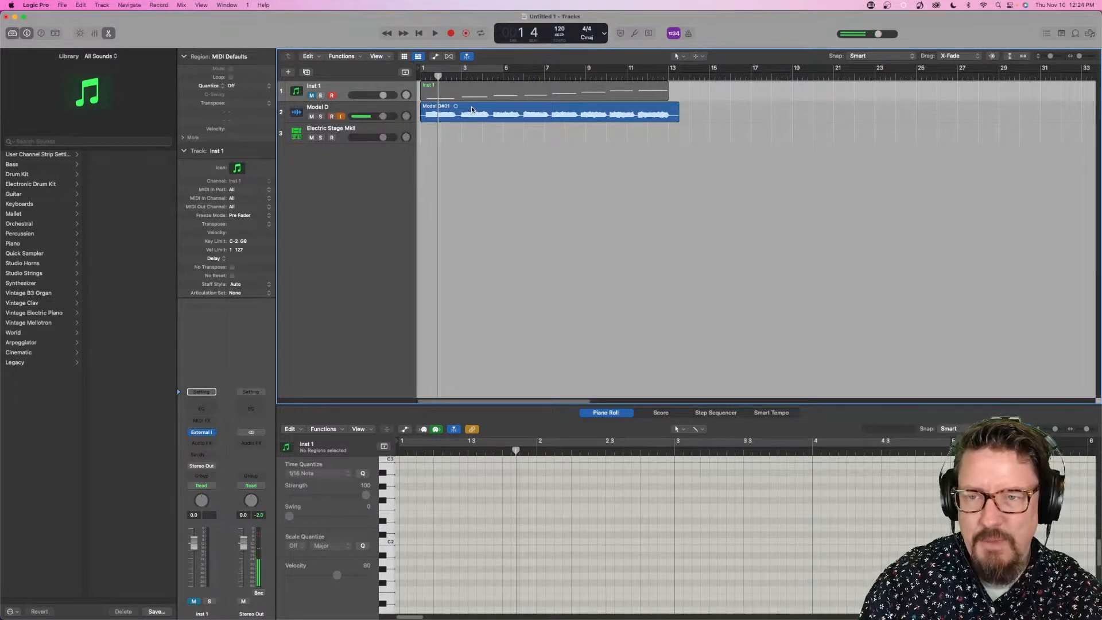
- Create a new Sampler instrument track from the recorded Model D audio region
click(473, 111)
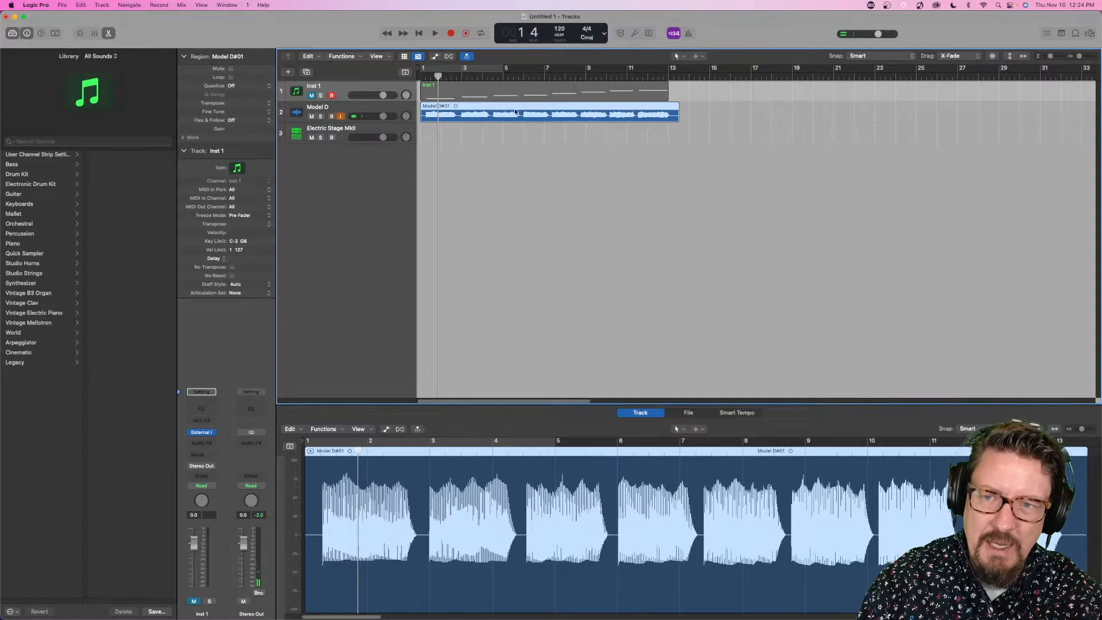
drag(516, 107, 321, 152)
drag(335, 208, 324, 228)
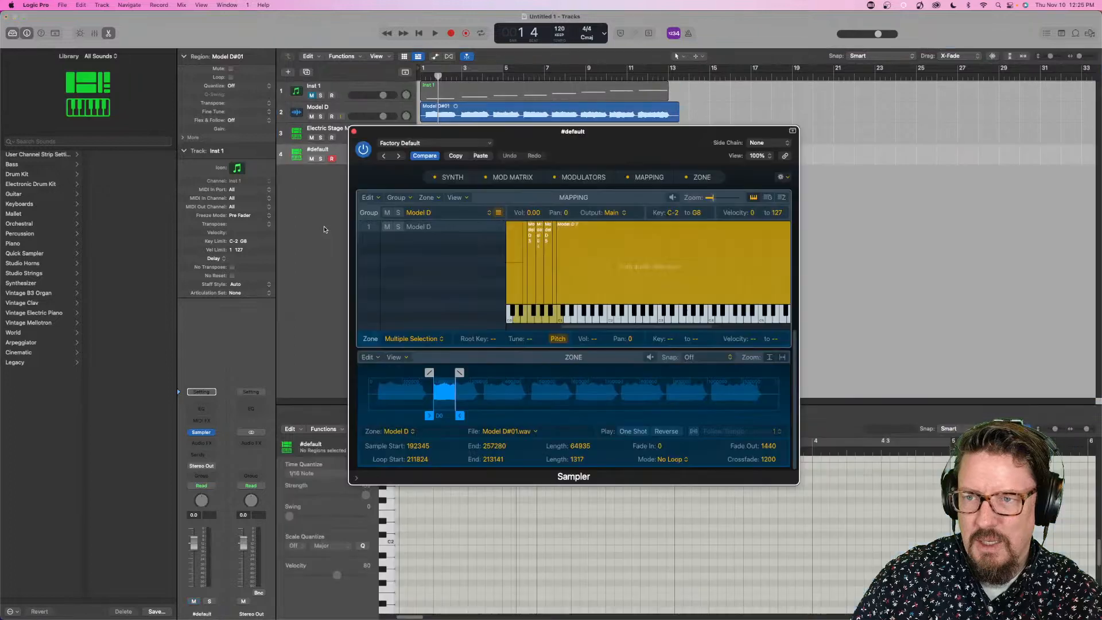
- Compare the two velocity zones rooted on D0 and extend the lower-velocity zone's sample end to 333682
click(515, 267)
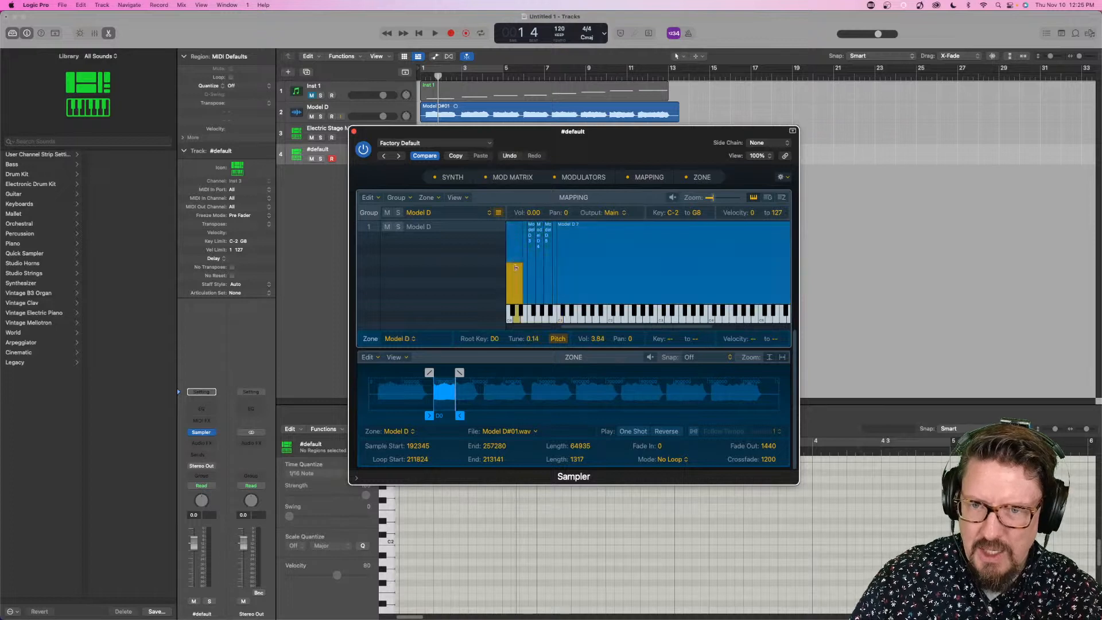
click(517, 255)
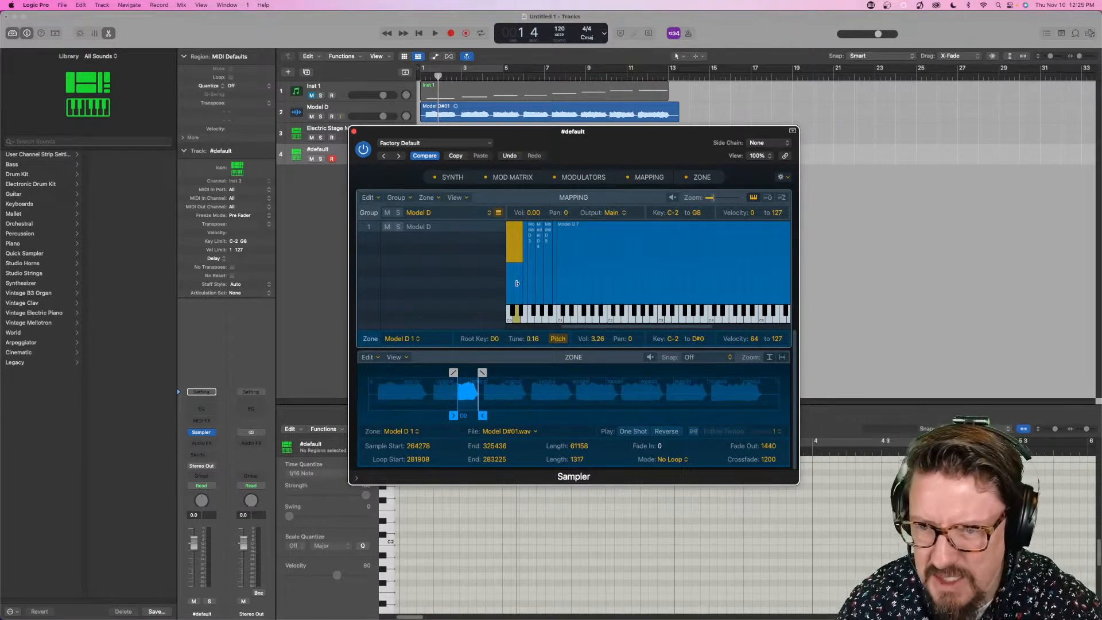
click(513, 297)
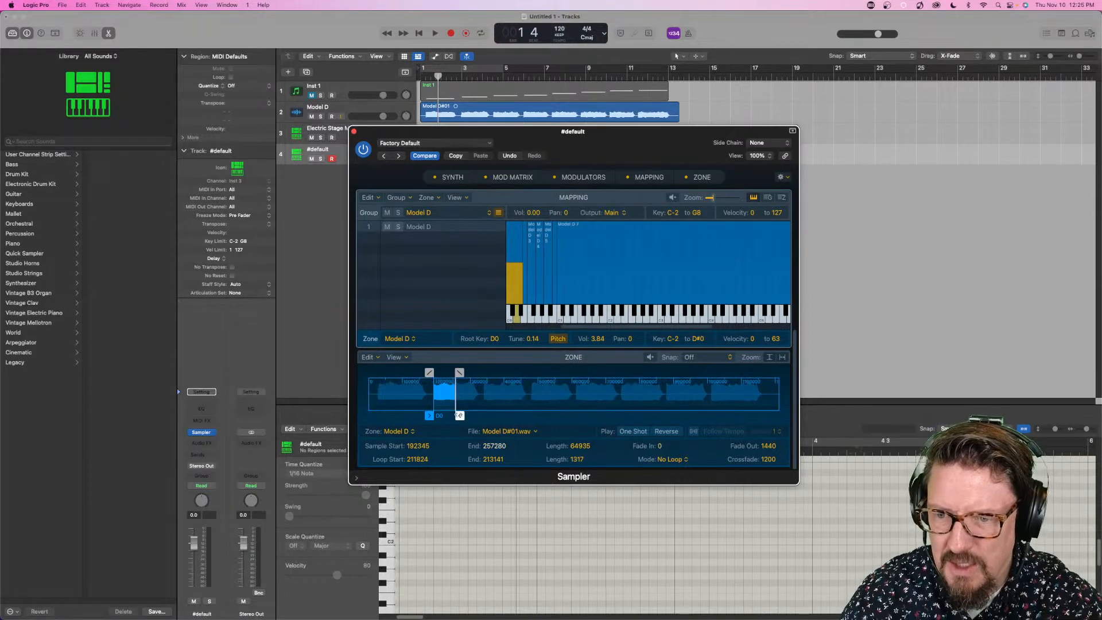
drag(459, 414, 483, 415)
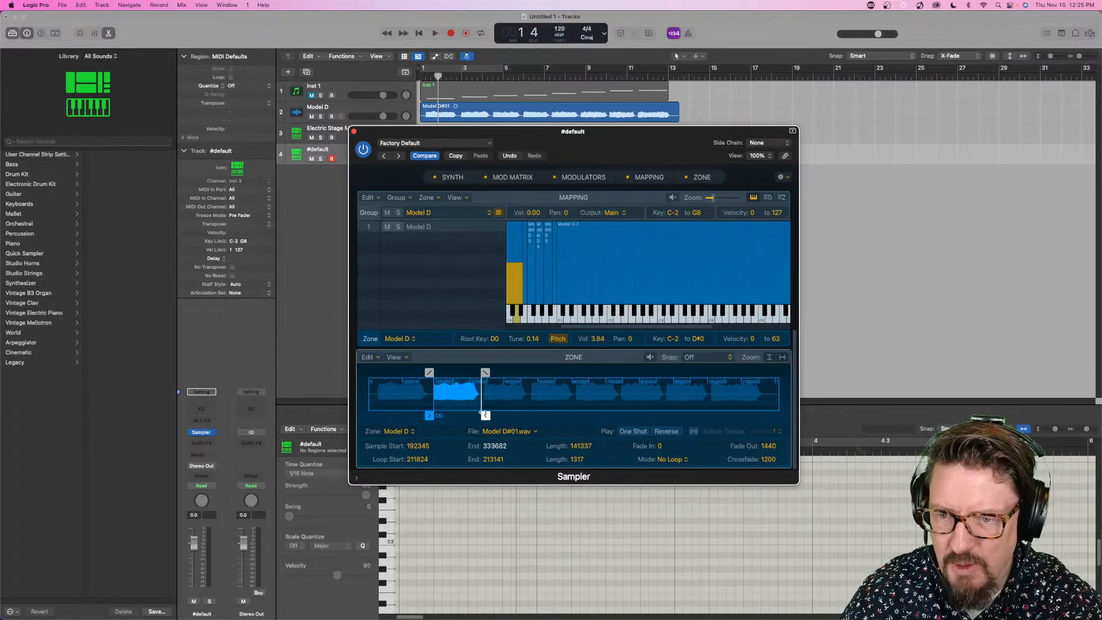
- Delete the upper-velocity D0 zone and extend the remaining D0 zone to the full velocity range of 0 to 127
click(515, 248)
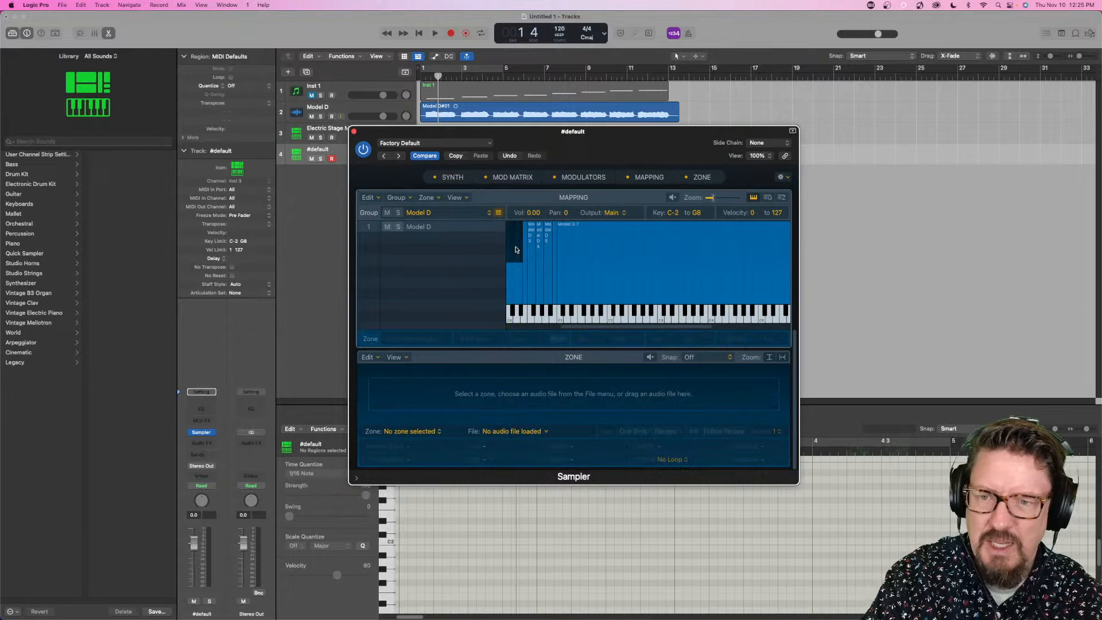
click(515, 263)
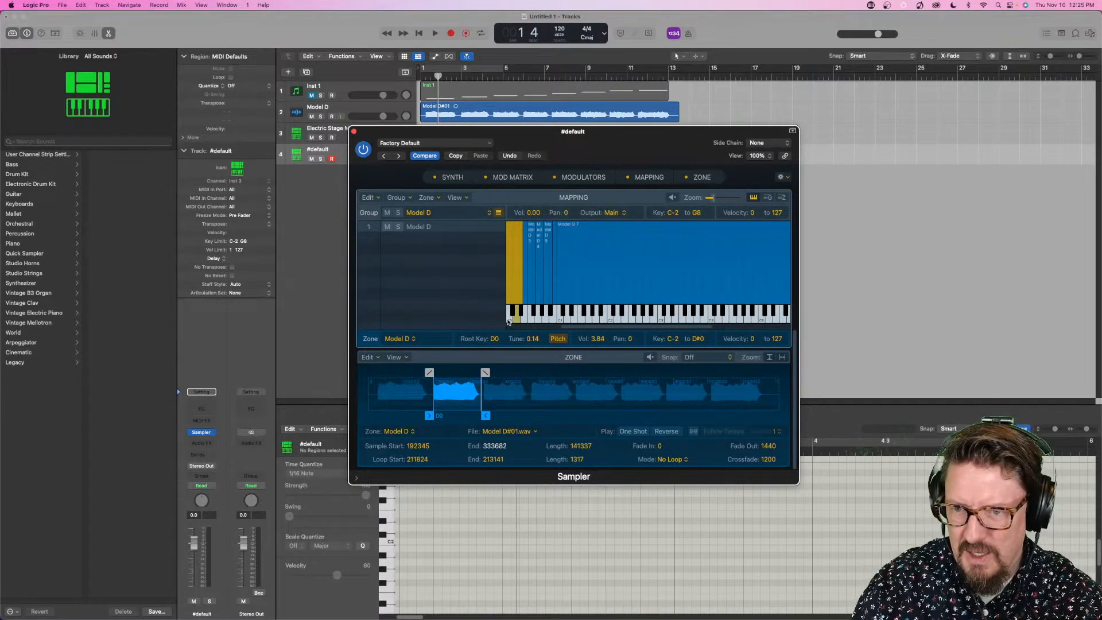
- Audition the Model D zones one after another on the mapping keyboard, from D0 up to C1
scroll(508, 319, left, 5)
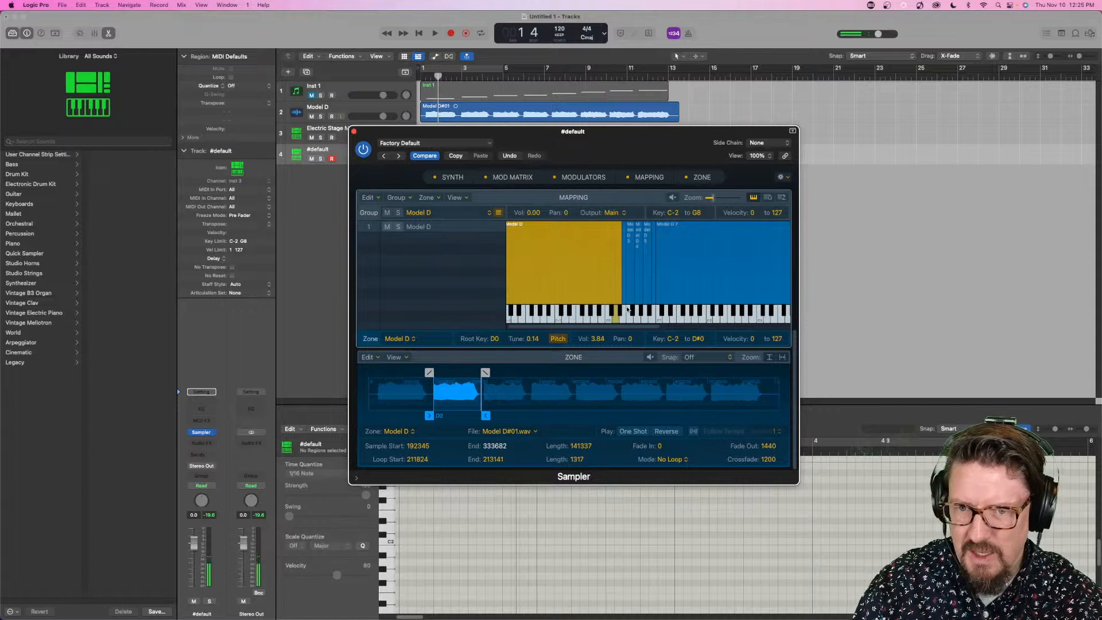
click(615, 320)
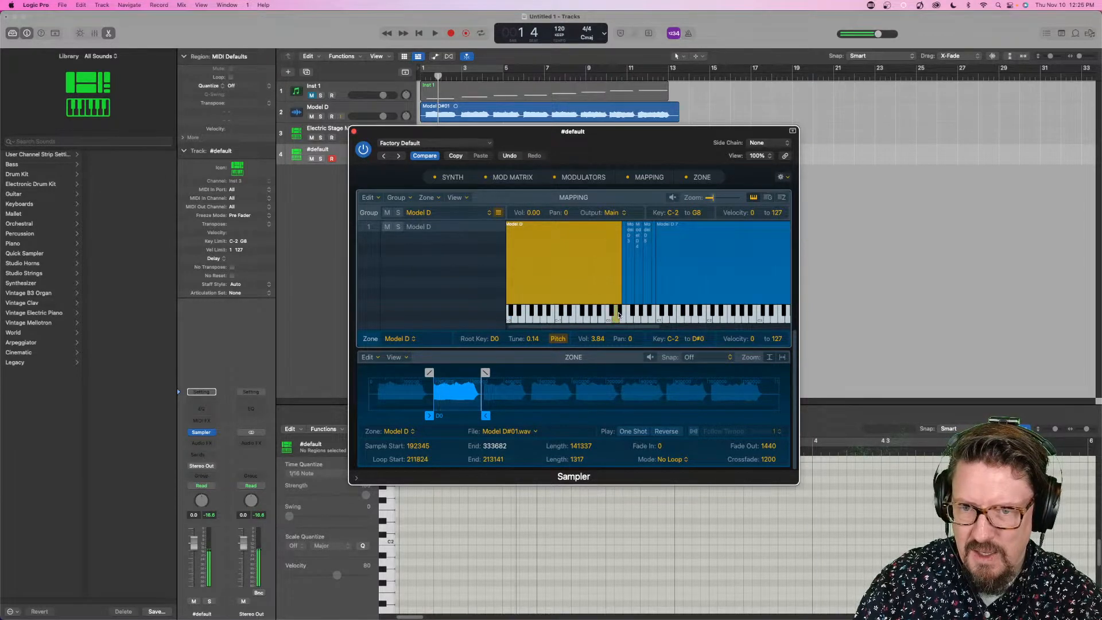
click(619, 314)
click(627, 319)
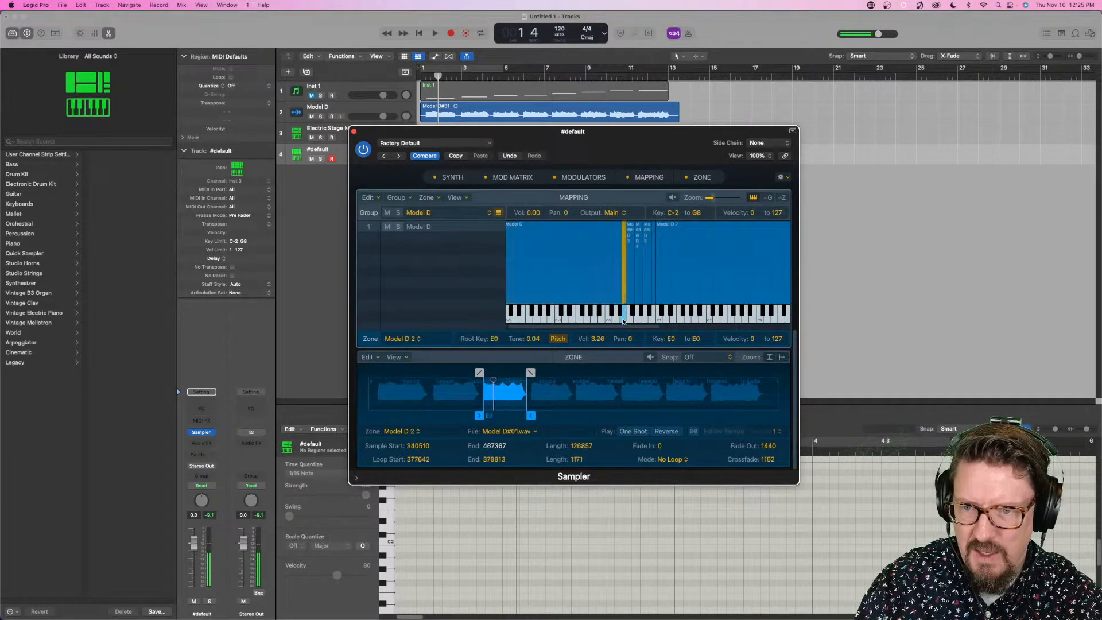
click(629, 319)
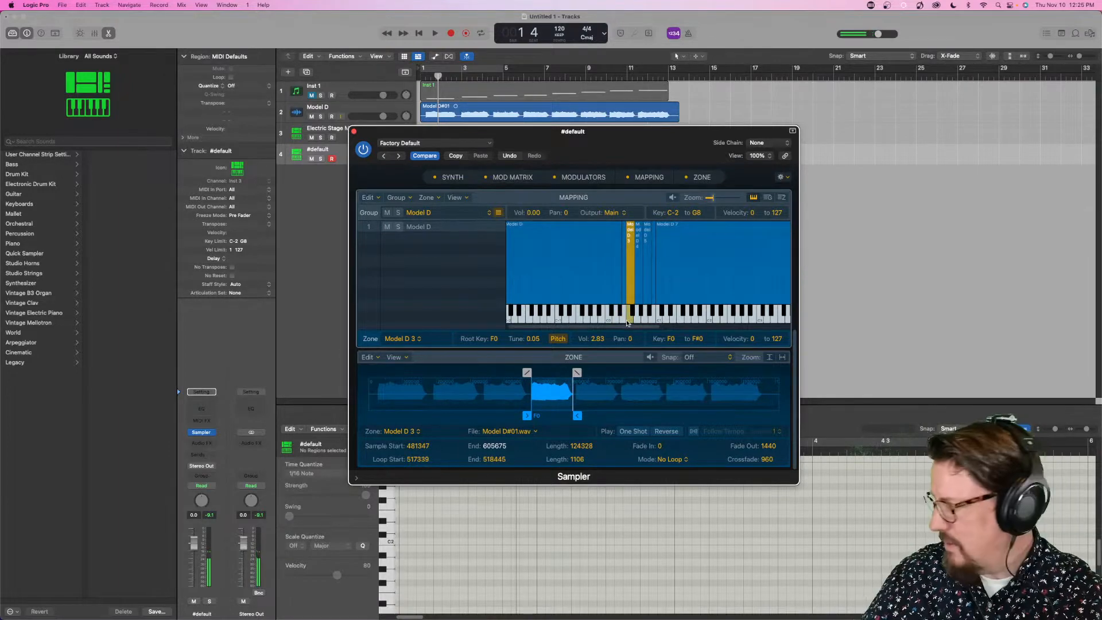
double_click(626, 324)
click(623, 324)
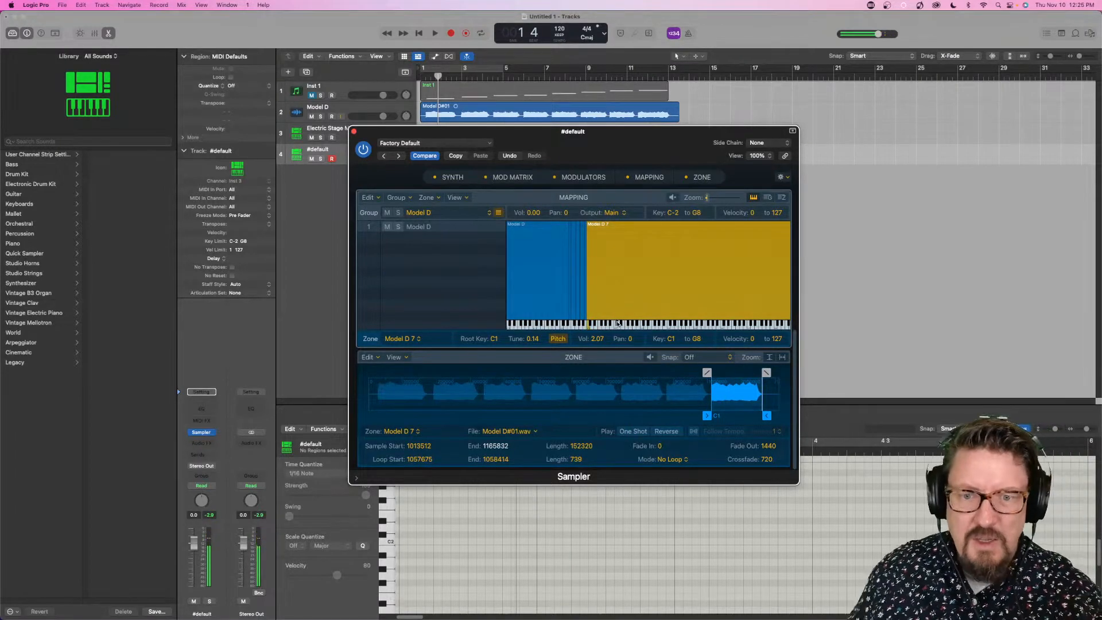
- Select all zones of the Model D group, enlarge the Sampler window to 134%, and apply Auto-Loop
drag(577, 148, 723, 132)
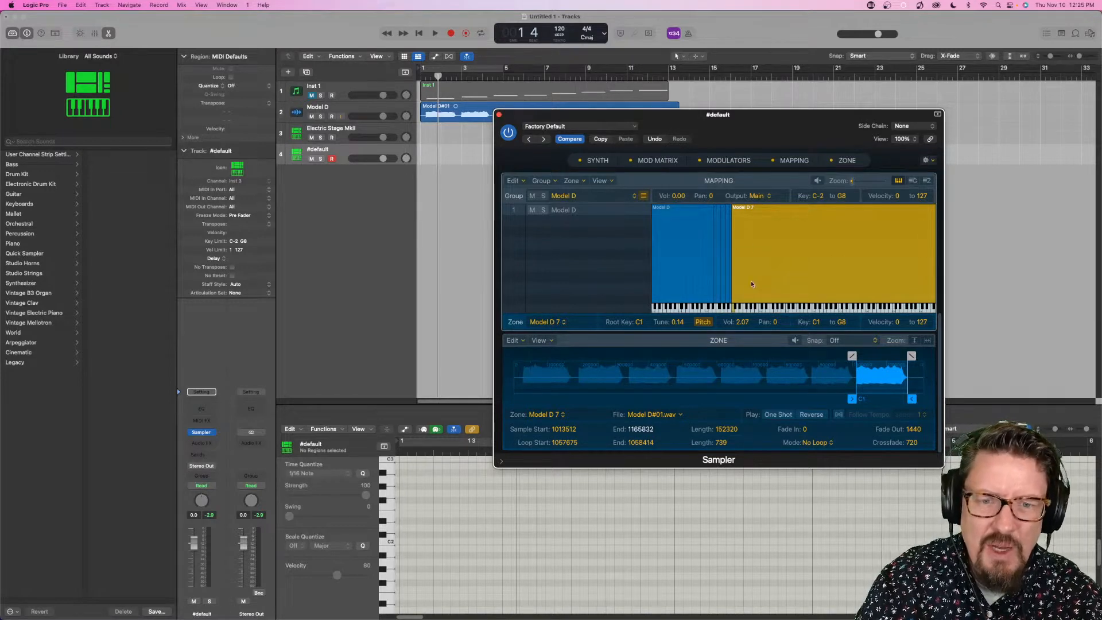
click(719, 259)
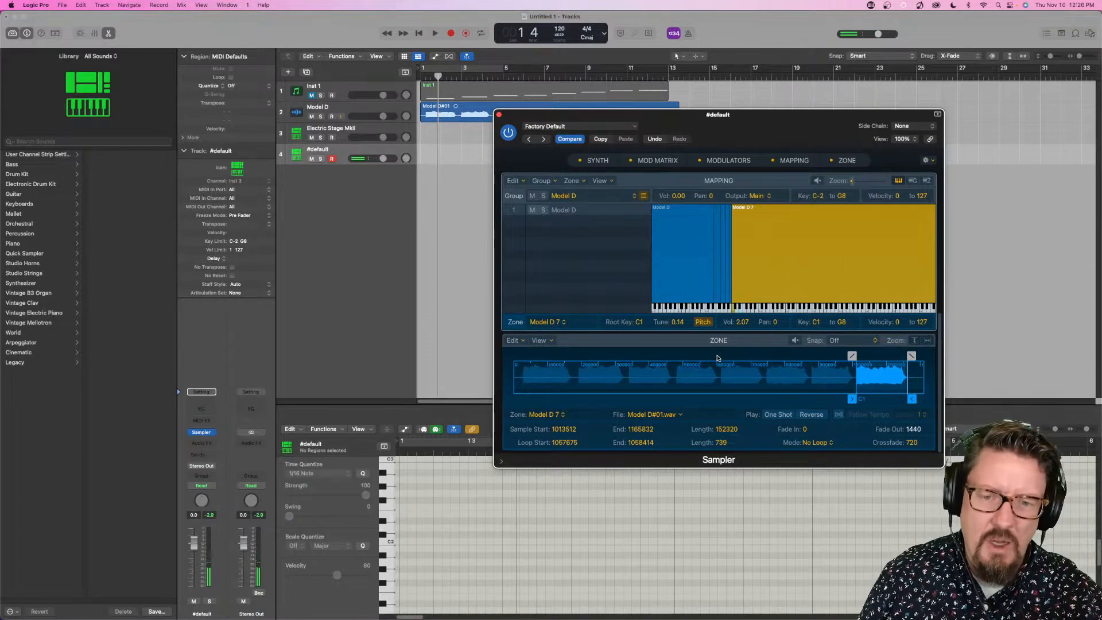
click(639, 247)
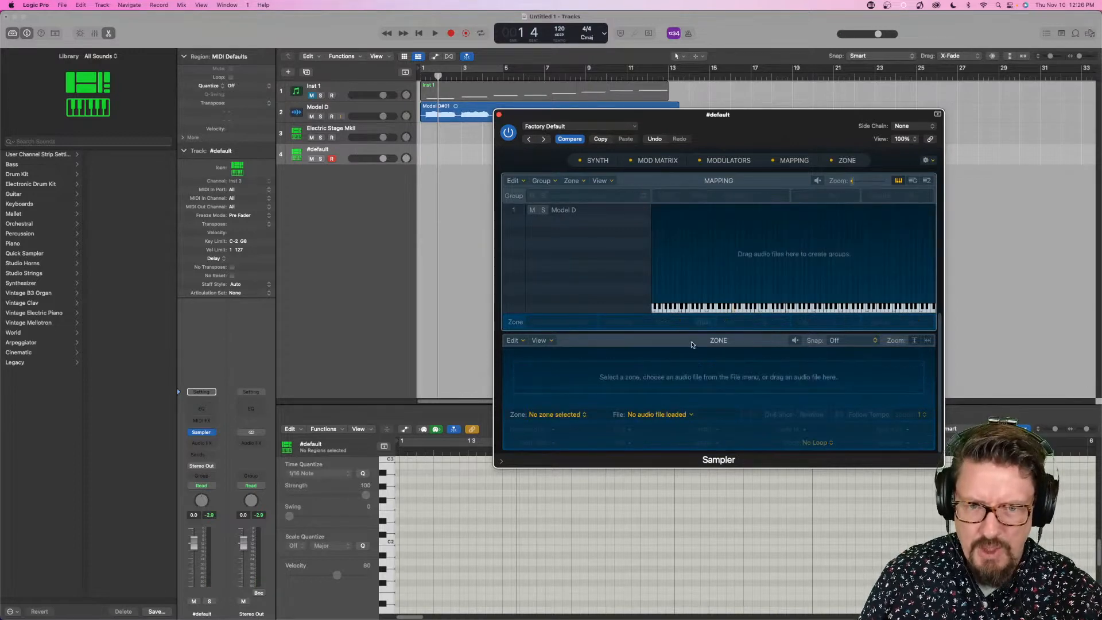
click(577, 210)
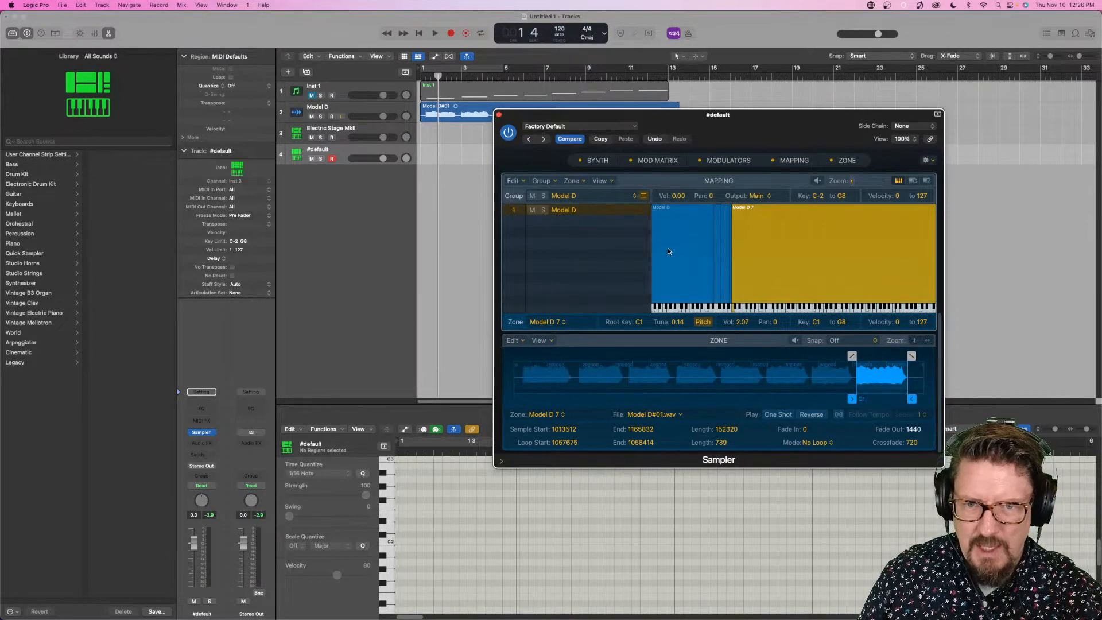
click(667, 251)
key(super+a)
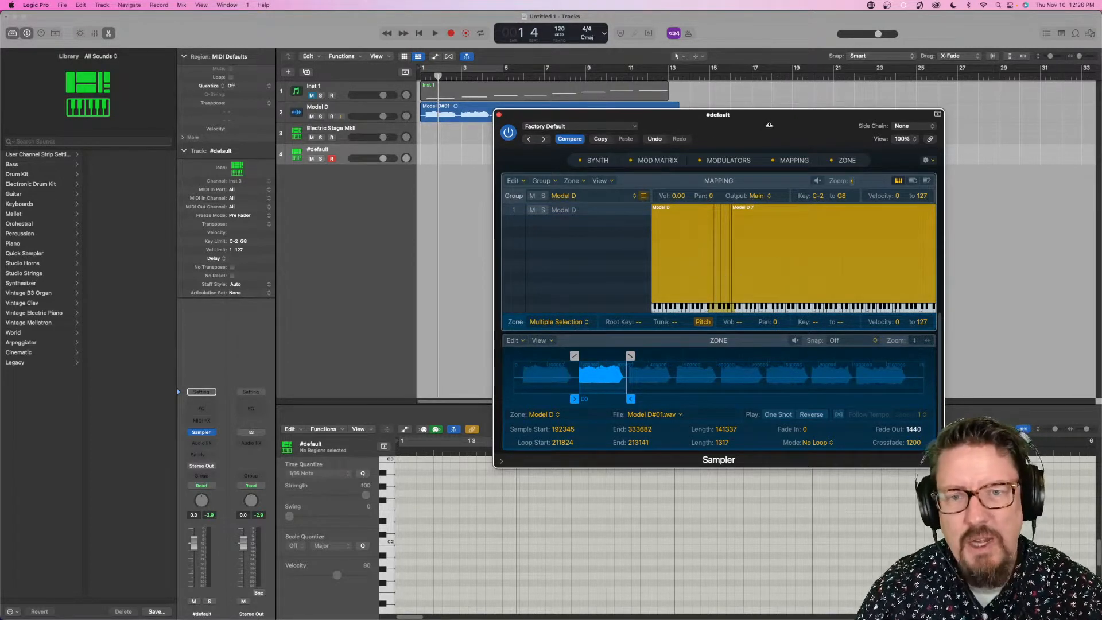
drag(769, 124, 595, 77)
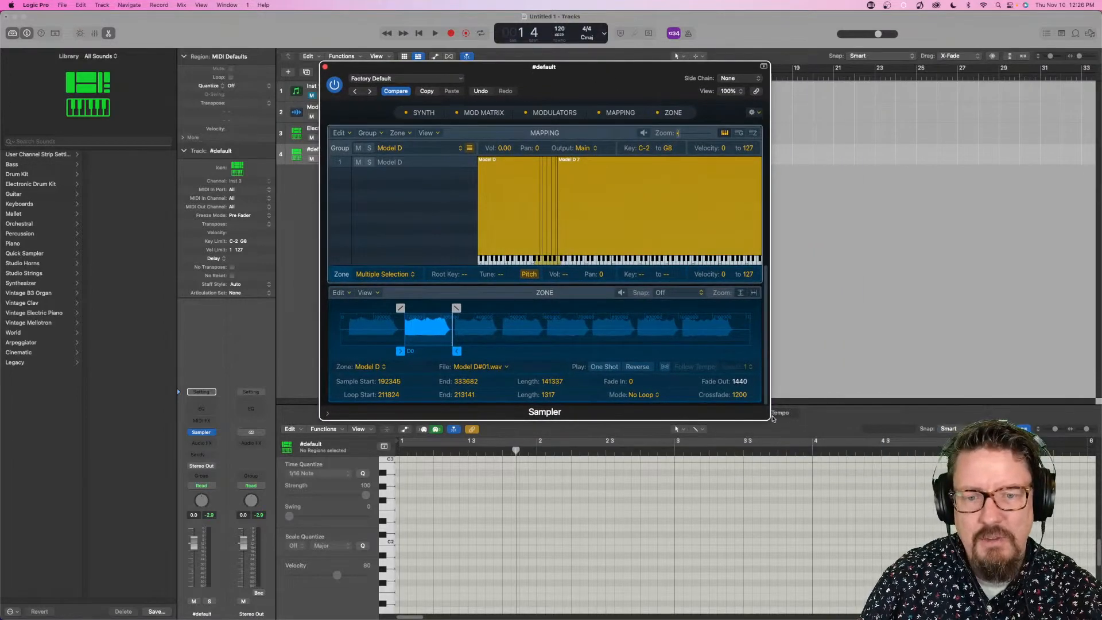
drag(768, 420, 924, 525)
scroll(384, 356, down, 5)
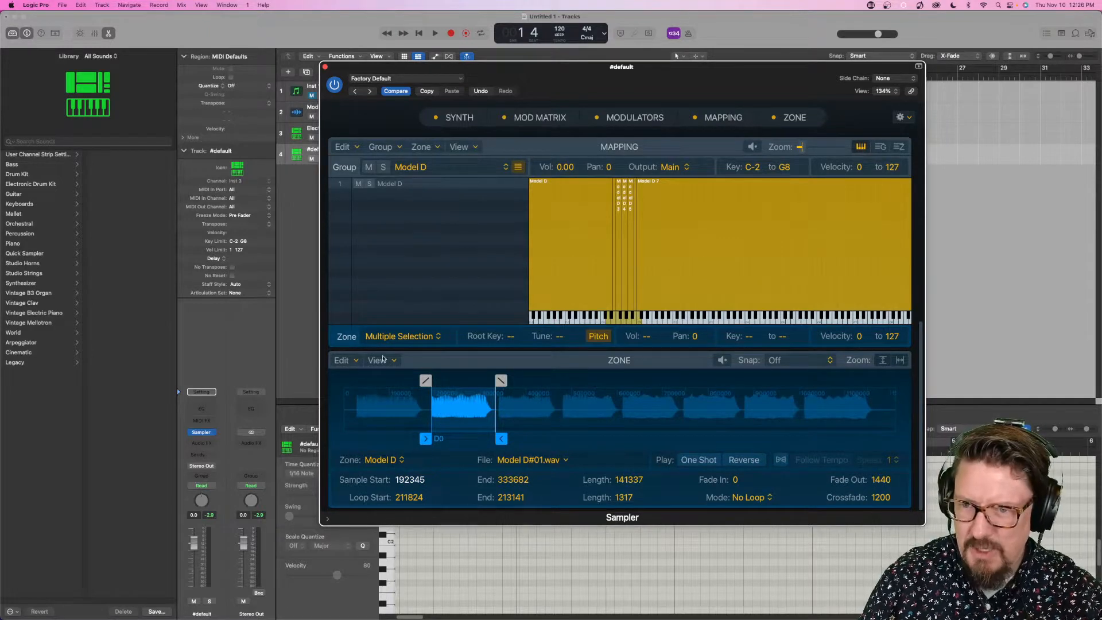
click(354, 360)
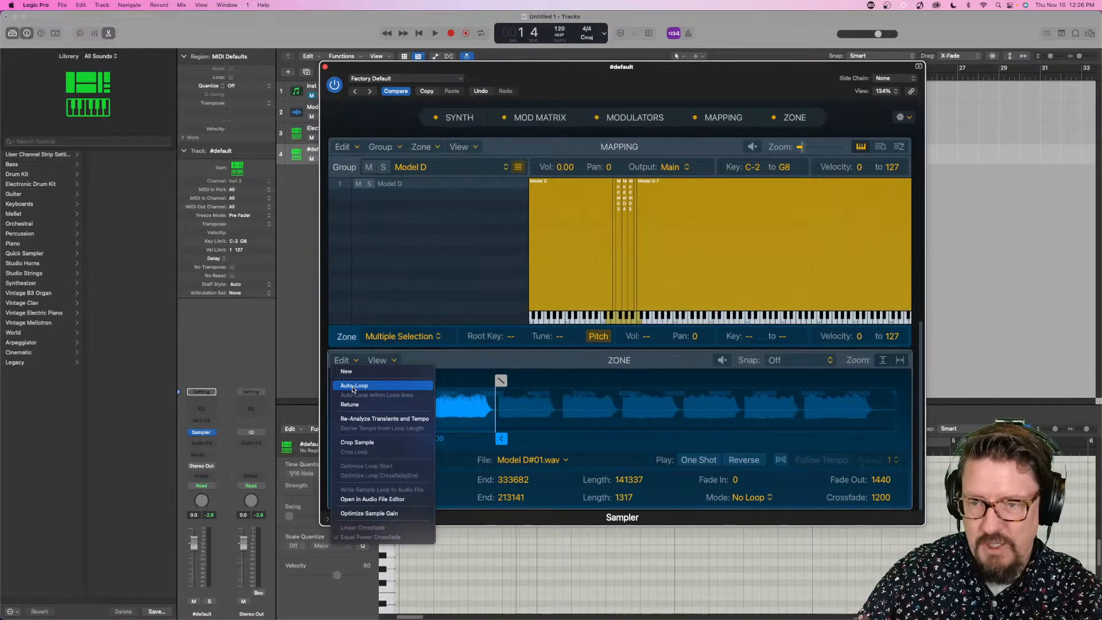
click(353, 385)
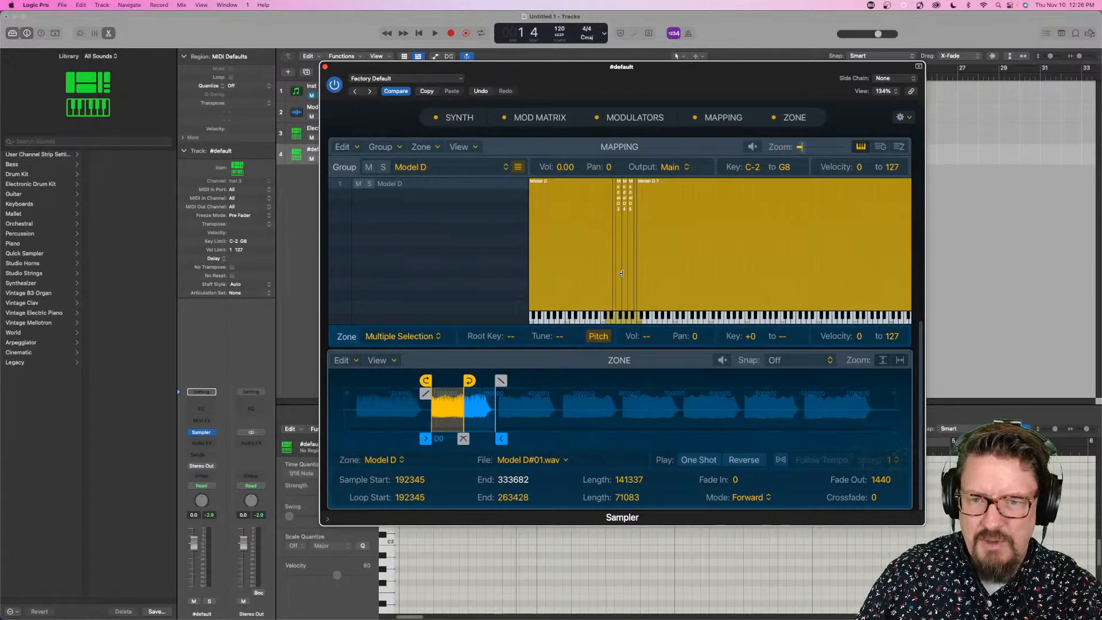
- Check the F0 zone's loop, and set the D0 zone's loop start to 221116 and loop end to 257956
click(621, 273)
click(618, 277)
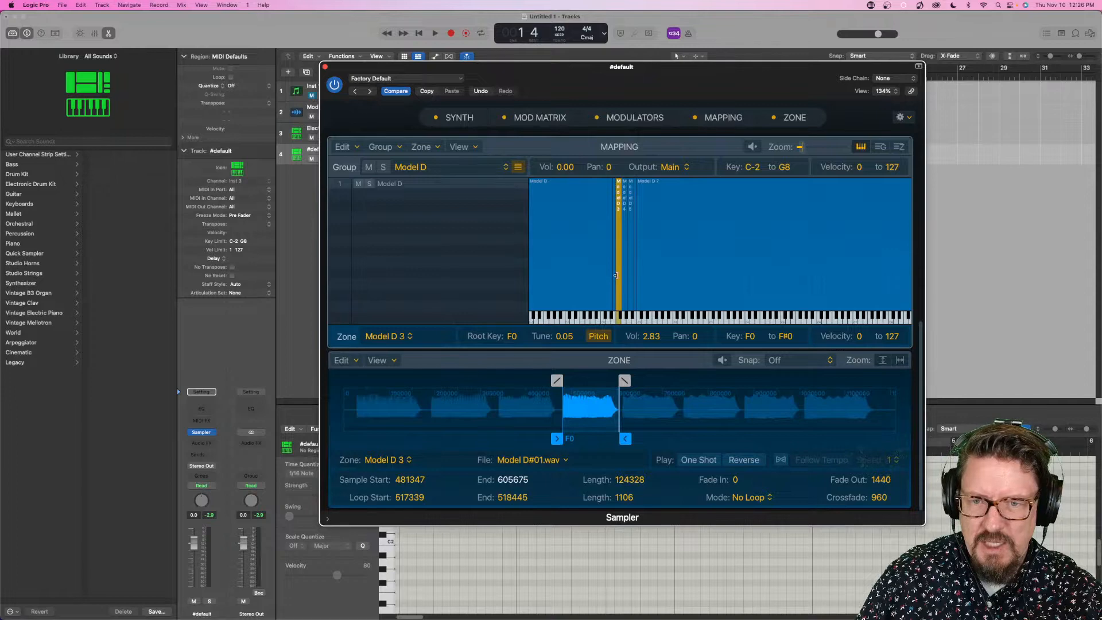
click(601, 279)
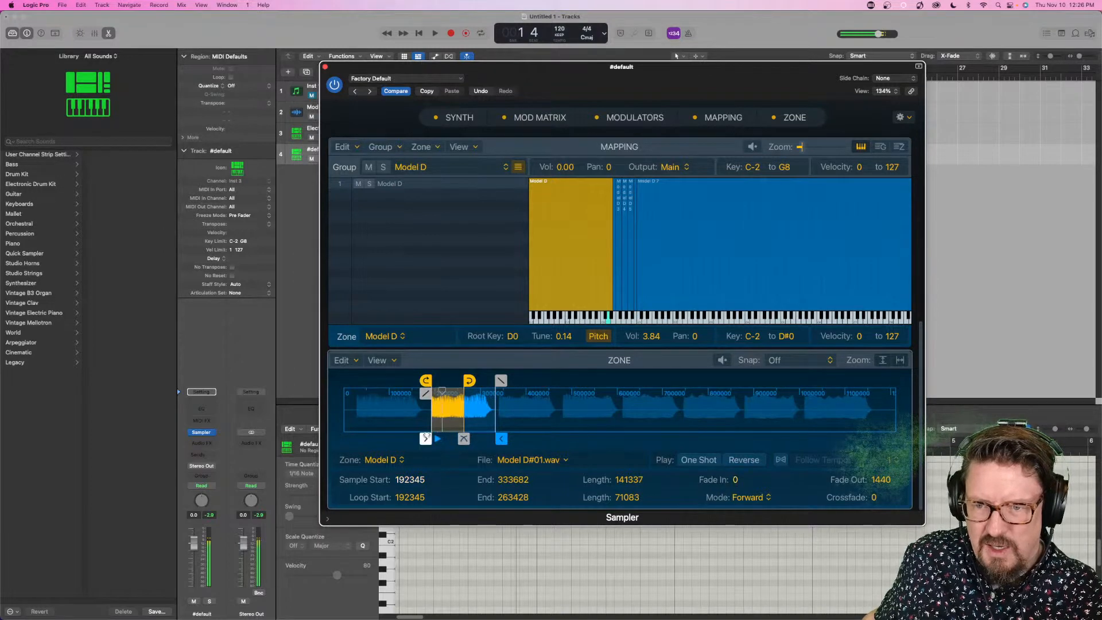
drag(425, 380, 465, 381)
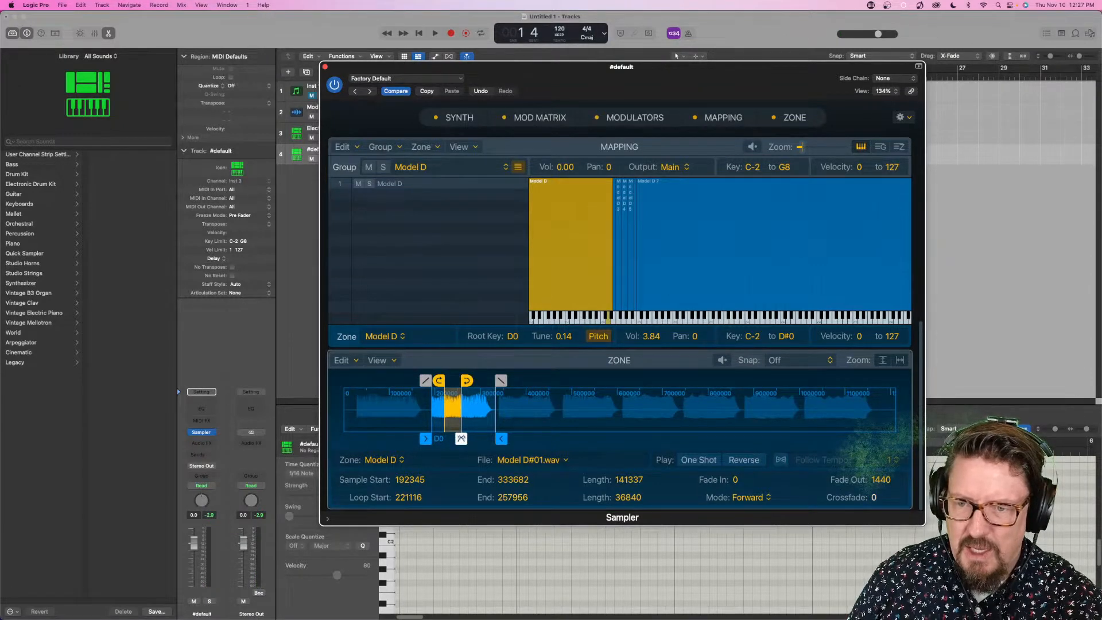
- Shift the D0 zone's loop to run from 245719 to 280459 and adjust its crossfade to 2179
drag(462, 438, 457, 438)
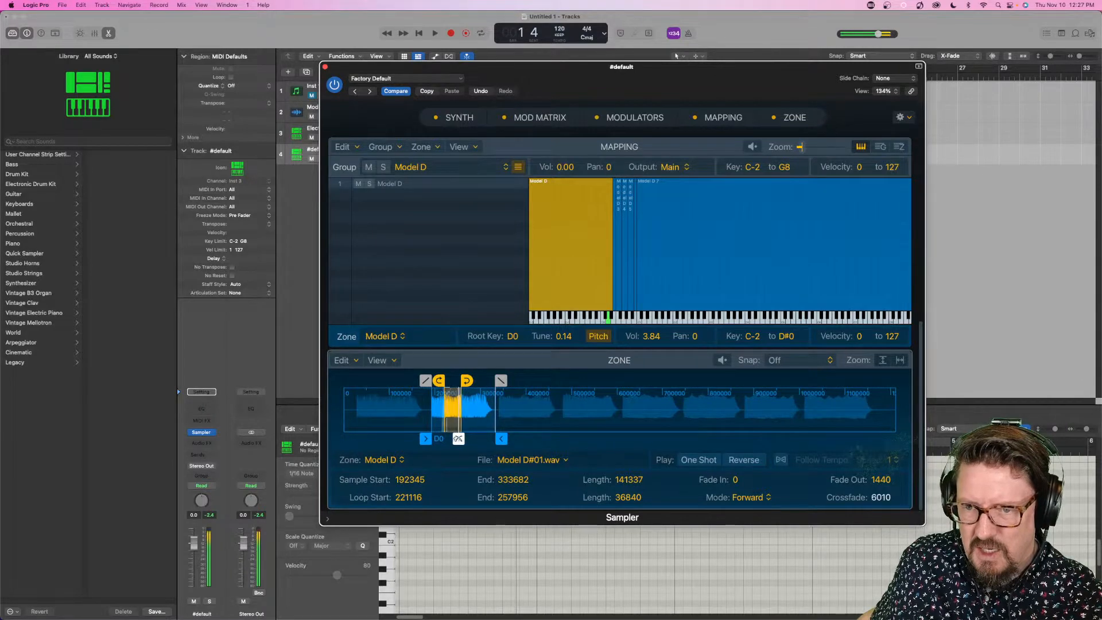
mouse_move(458, 417)
mouse_down()
mouse_move(476, 381)
mouse_move(450, 380)
mouse_up()
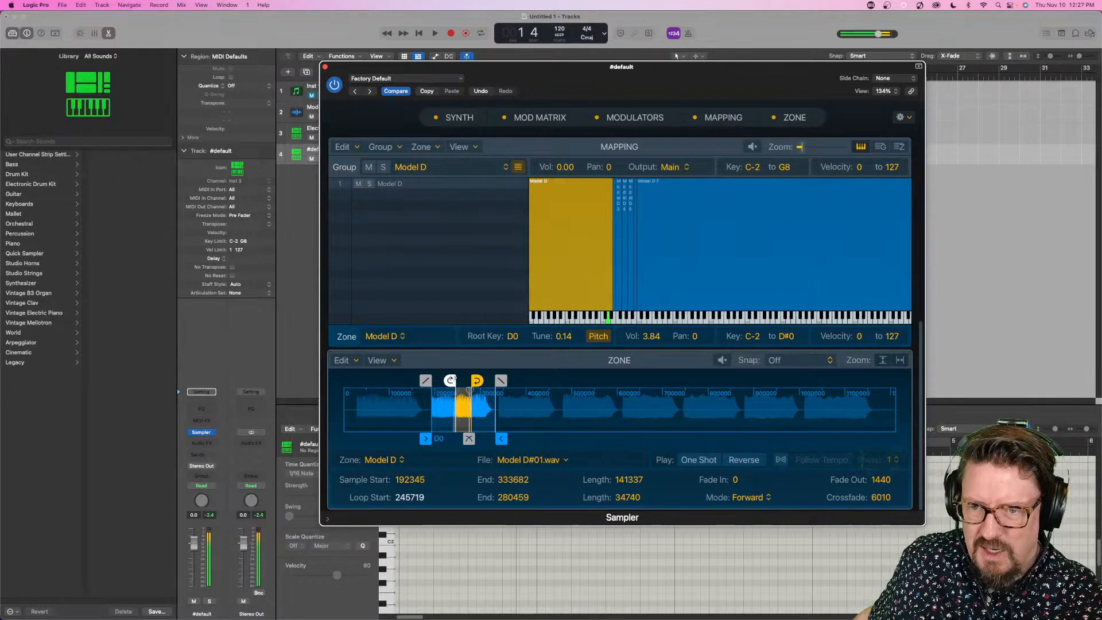
drag(469, 438, 469, 439)
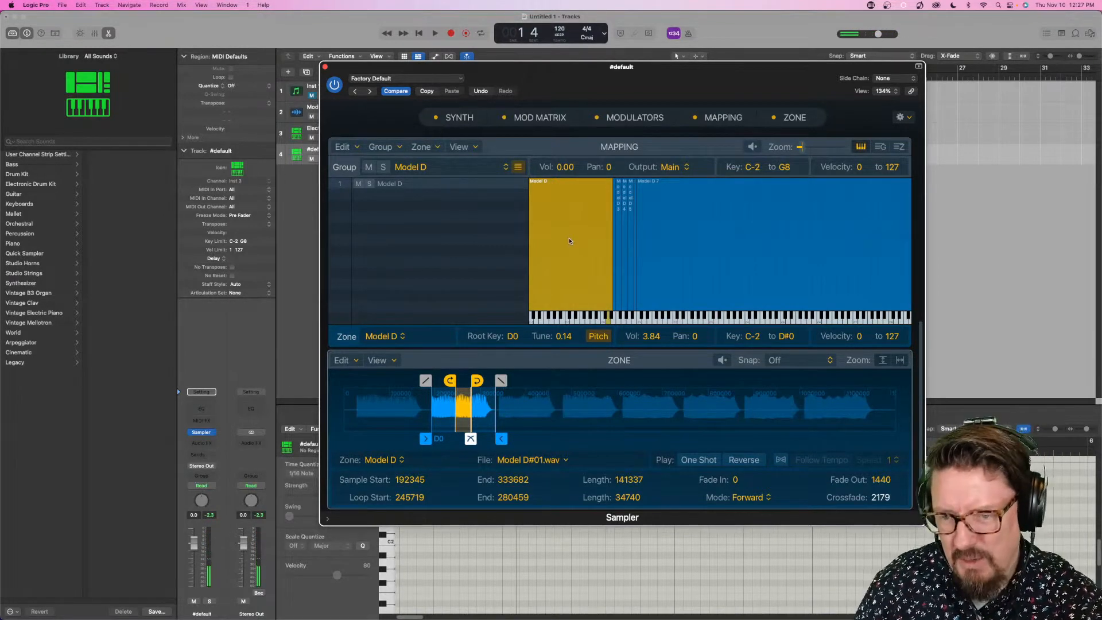
- Apply Auto-Loop within Loop Area to the D0 zone and move its loop end to 267308
click(355, 361)
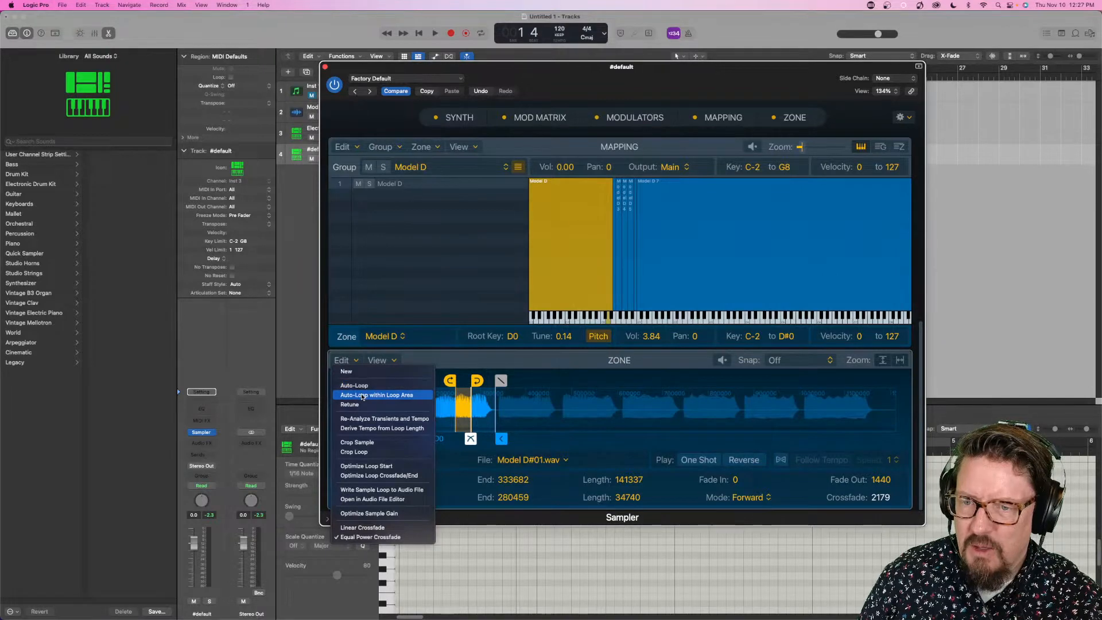
click(362, 395)
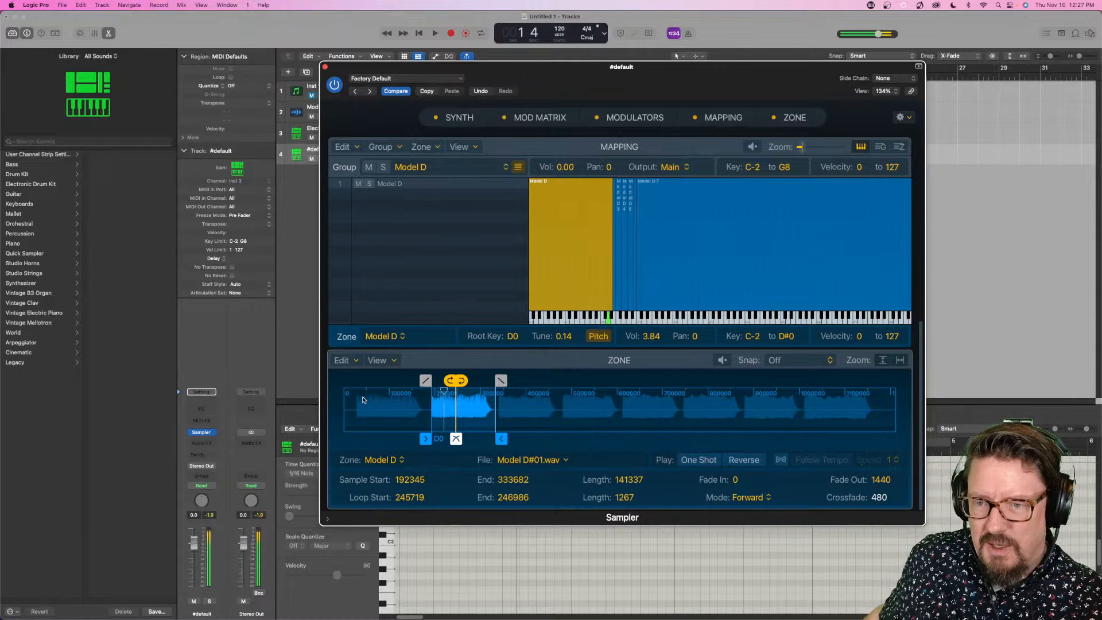
drag(460, 380, 471, 380)
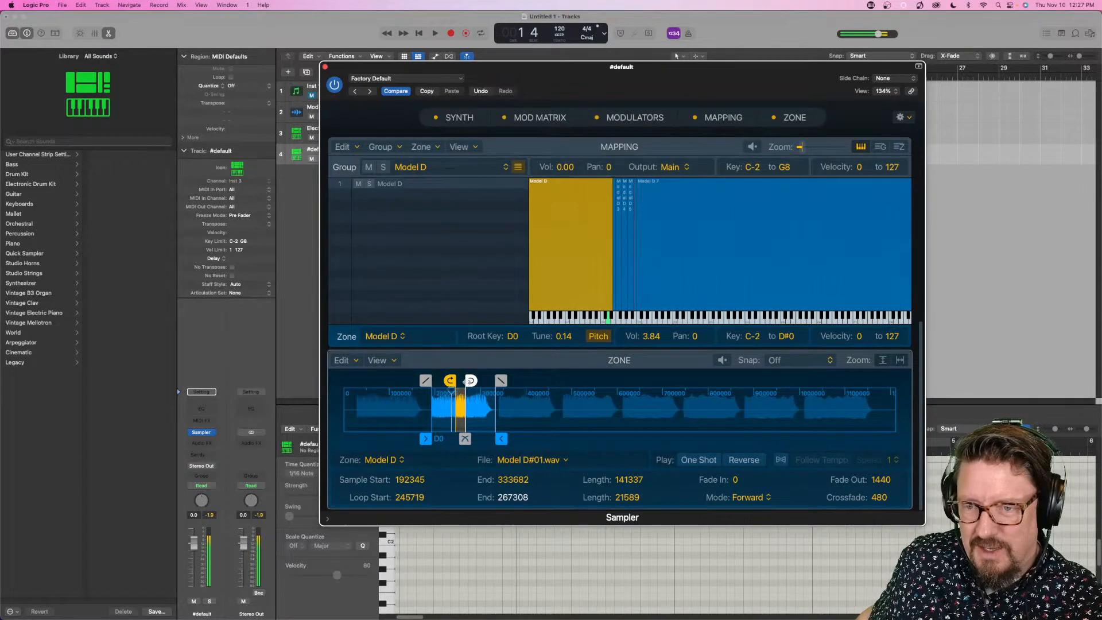
- Set the D0 zone's loop crossfade to 0 and apply Auto-Loop to the zone
mouse_move(465, 439)
mouse_down()
mouse_move(455, 438)
mouse_move(465, 439)
mouse_up()
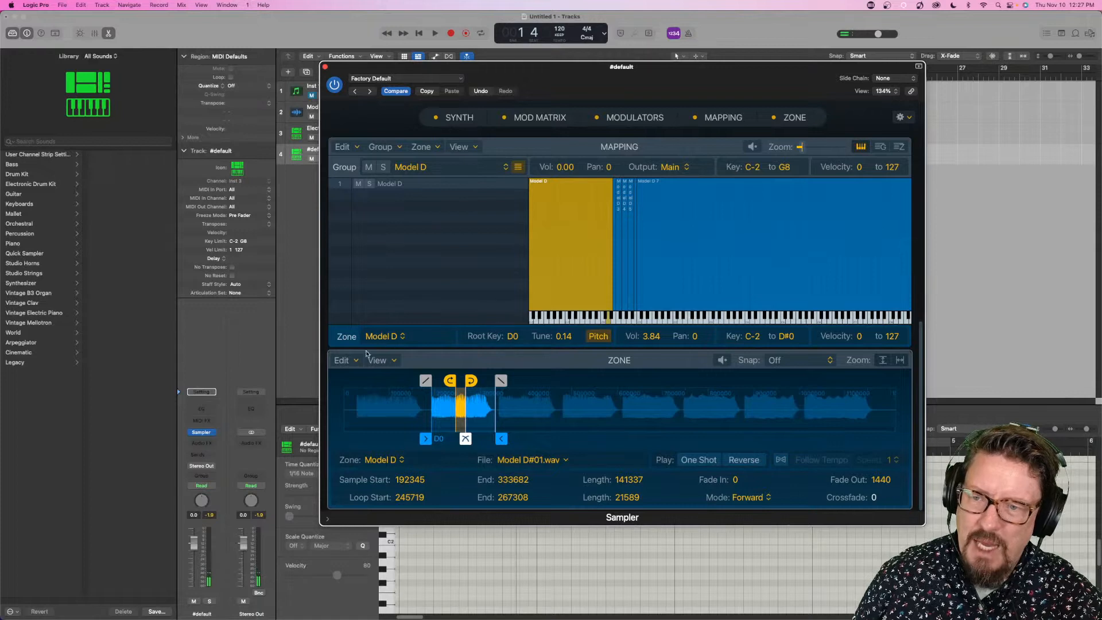
click(351, 361)
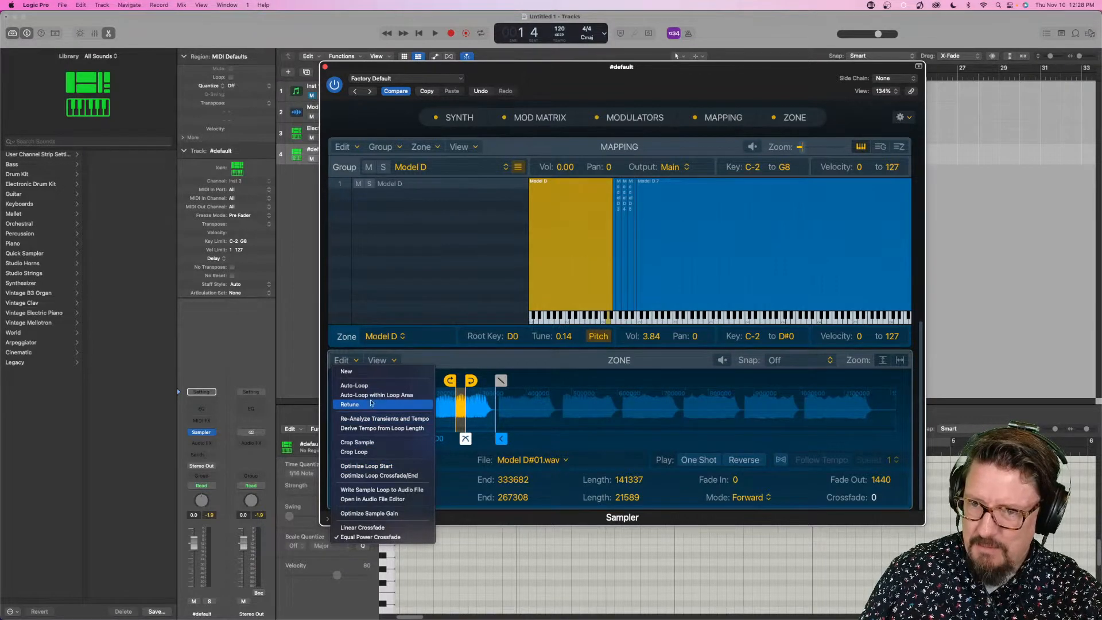
click(356, 385)
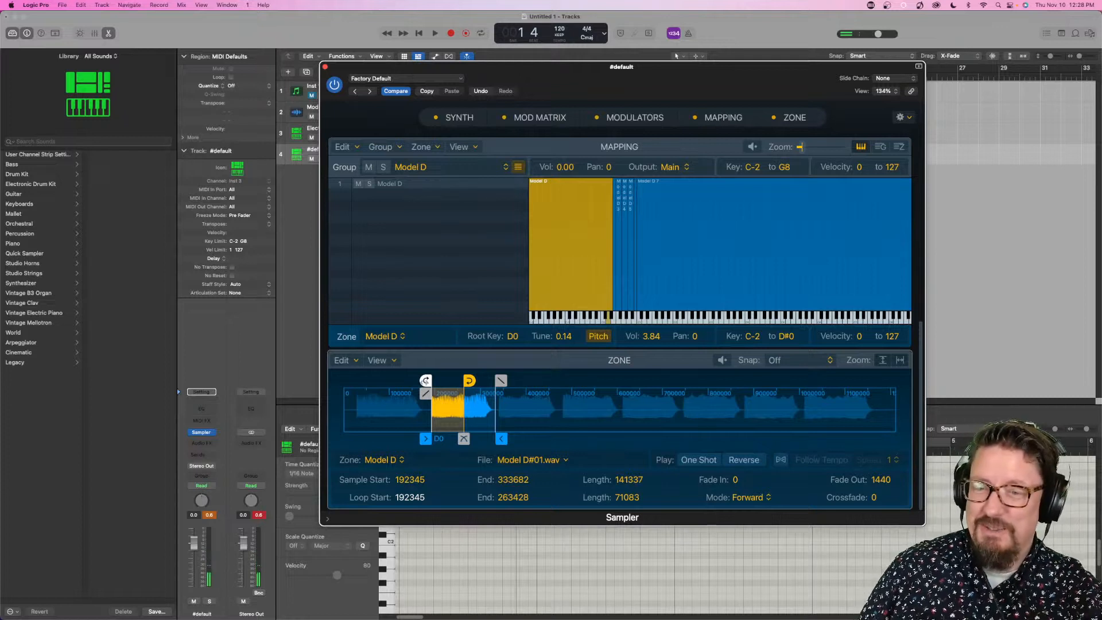
- Set the D0 zone's loop to run from 229877 to 259846 with a crossfade of 1988
drag(425, 380, 442, 381)
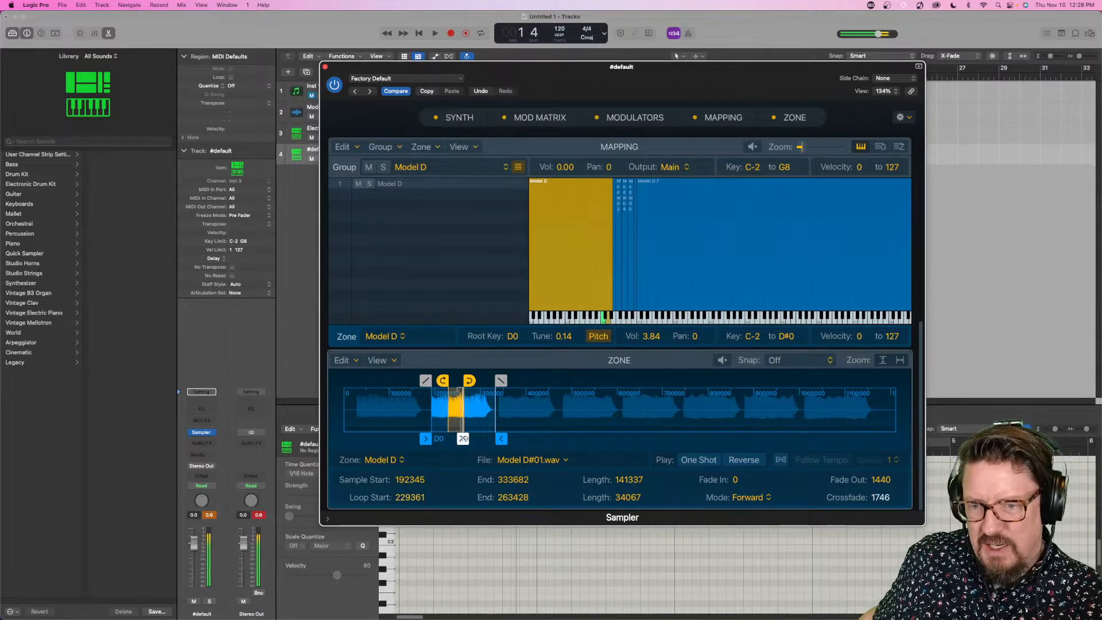
drag(463, 439, 463, 439)
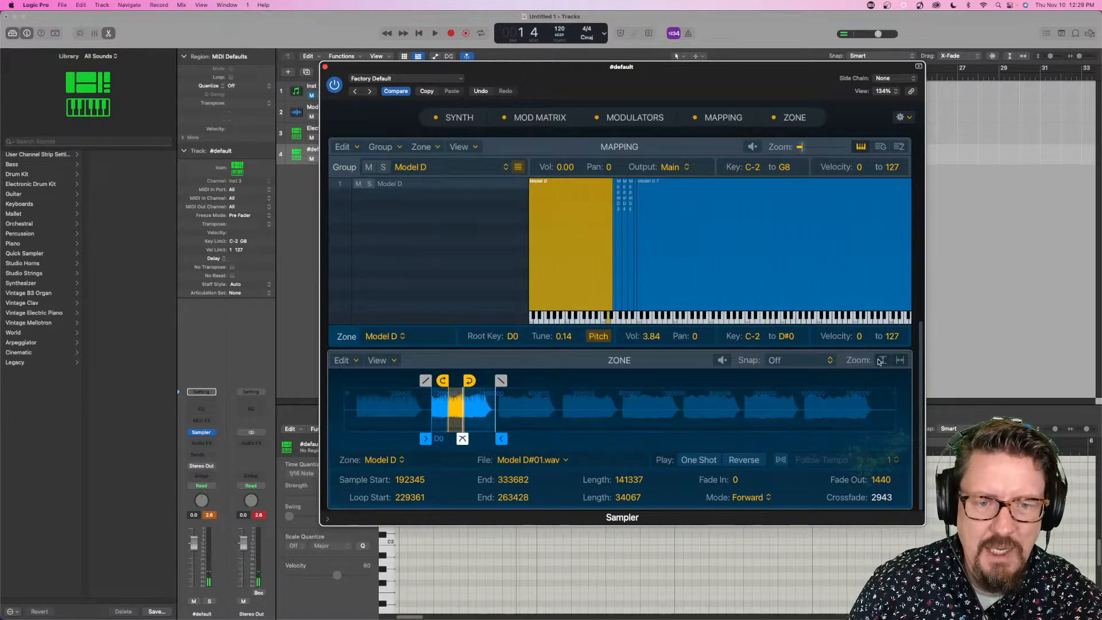
click(900, 361)
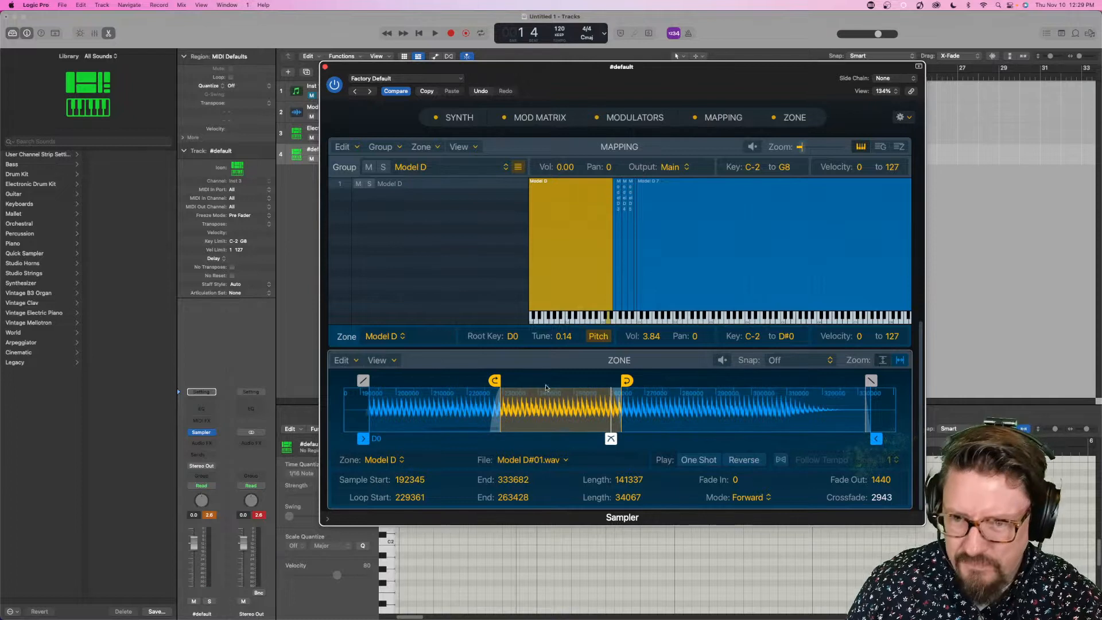
drag(495, 380, 496, 380)
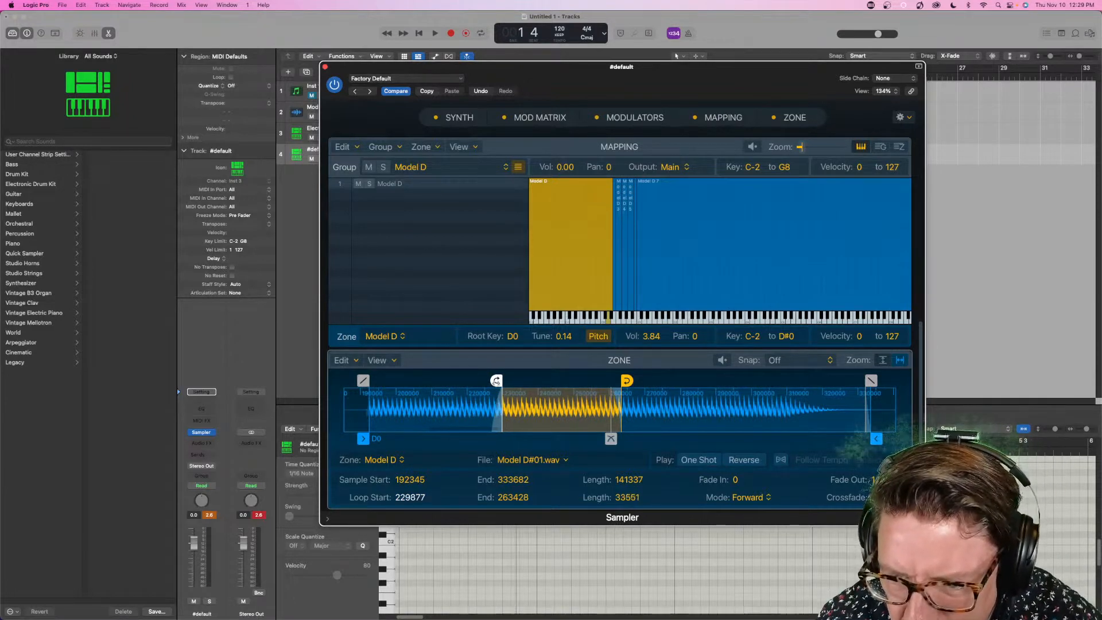
drag(626, 380, 614, 380)
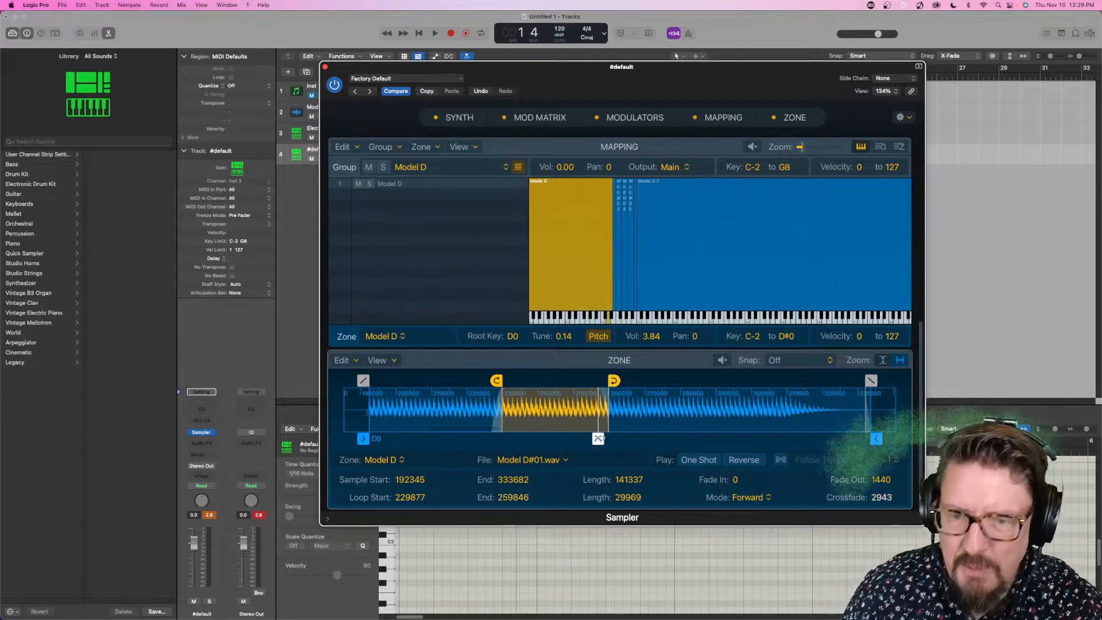
drag(598, 439, 605, 439)
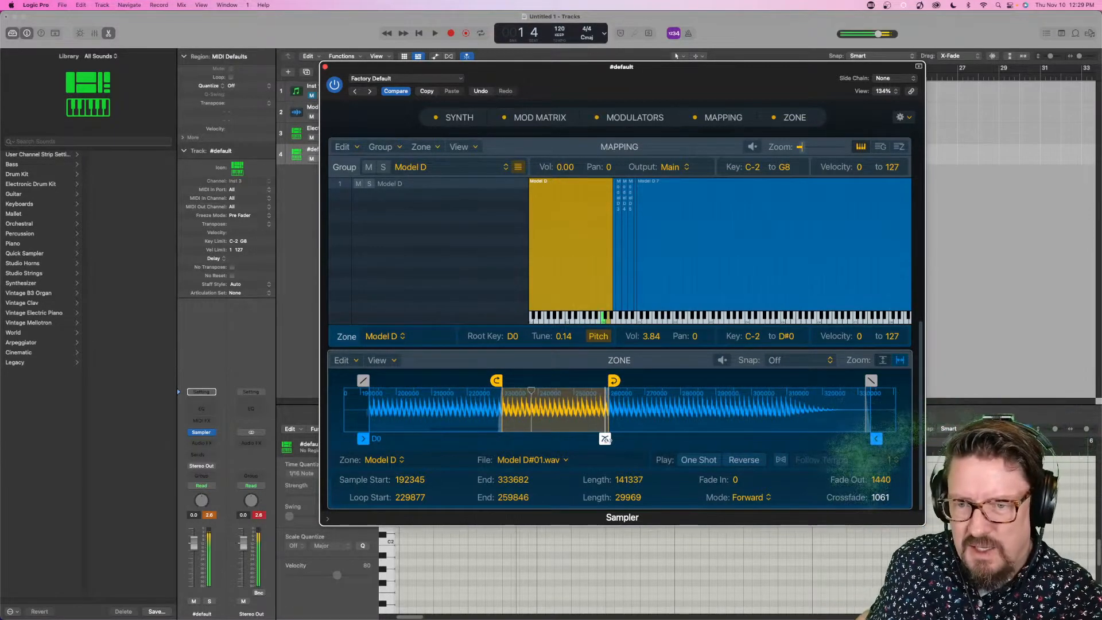
drag(605, 438, 601, 438)
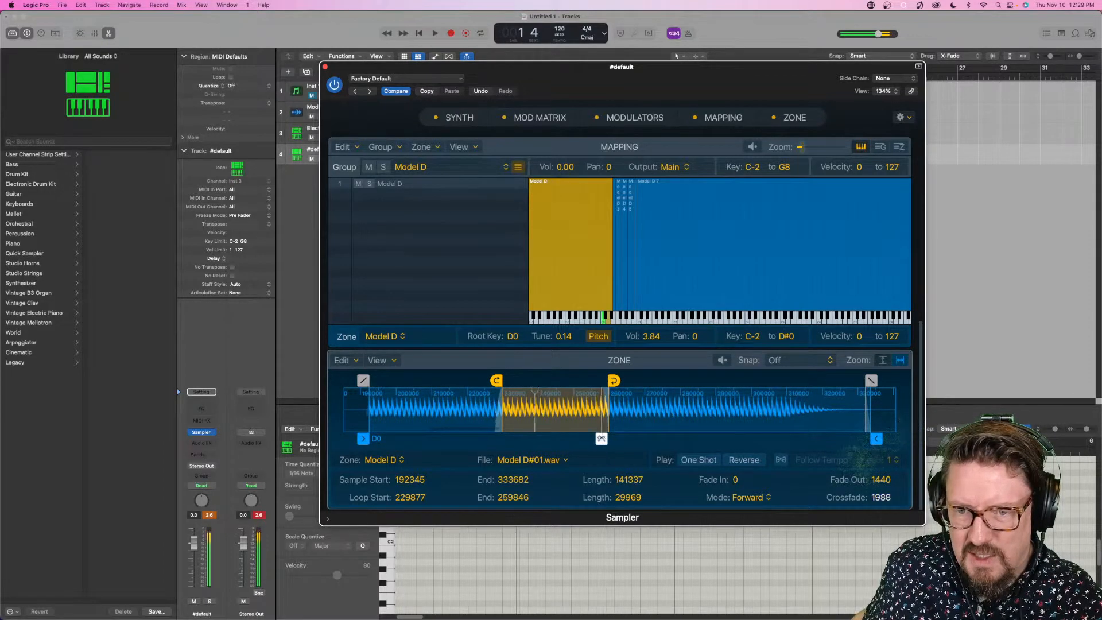
- Shorten the D0 zone's loop to run from 229568 to 257205 and reduce its crossfade to 1216
drag(614, 380, 603, 383)
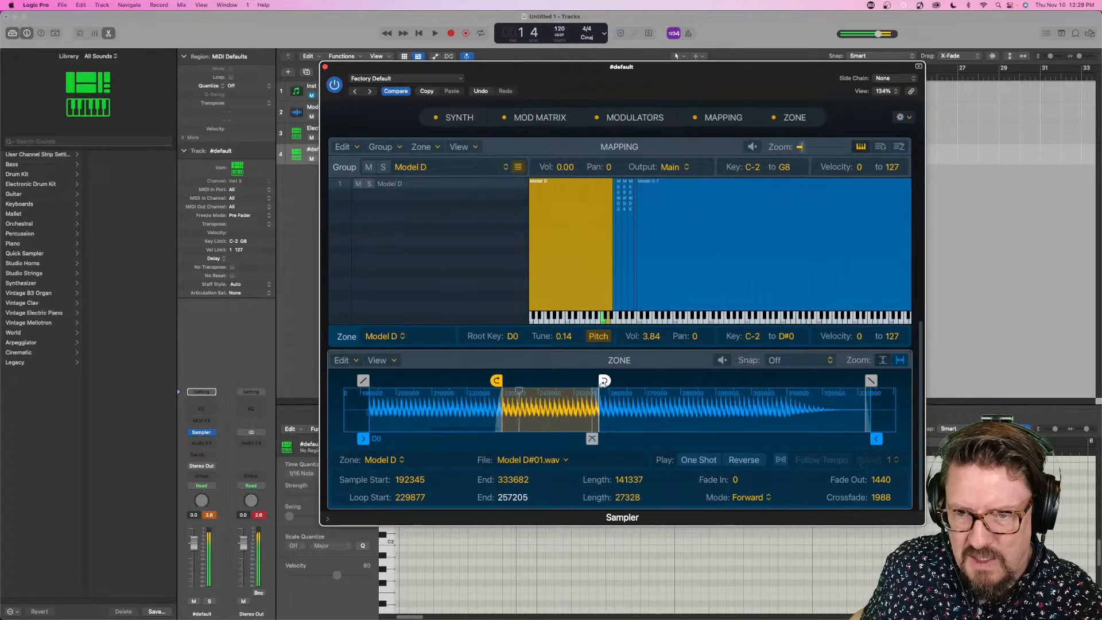
drag(498, 380, 495, 380)
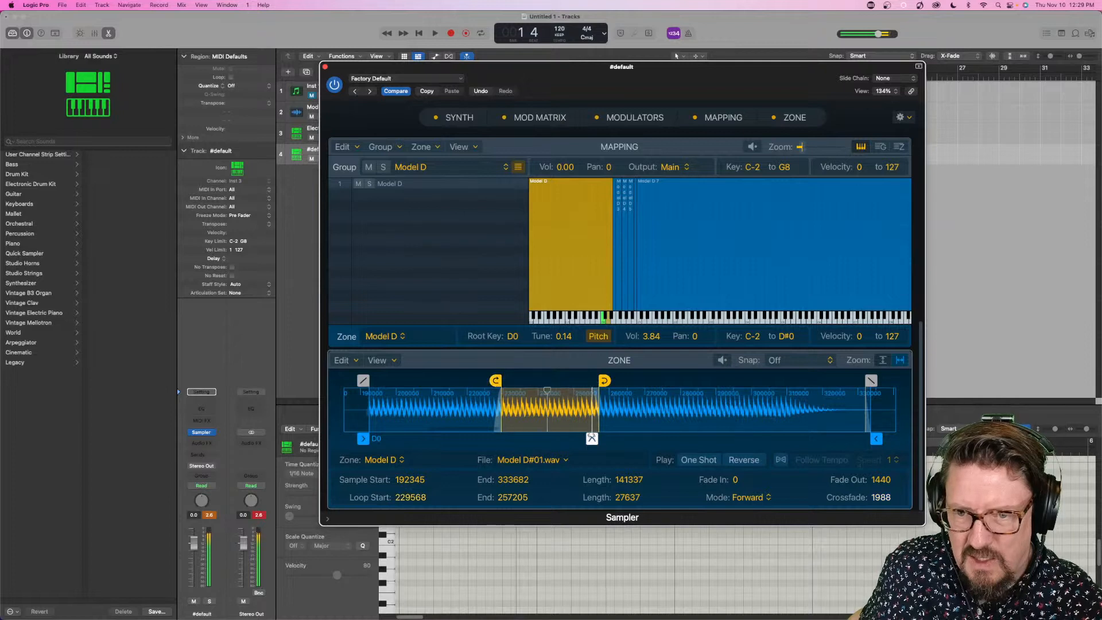
drag(591, 438, 594, 439)
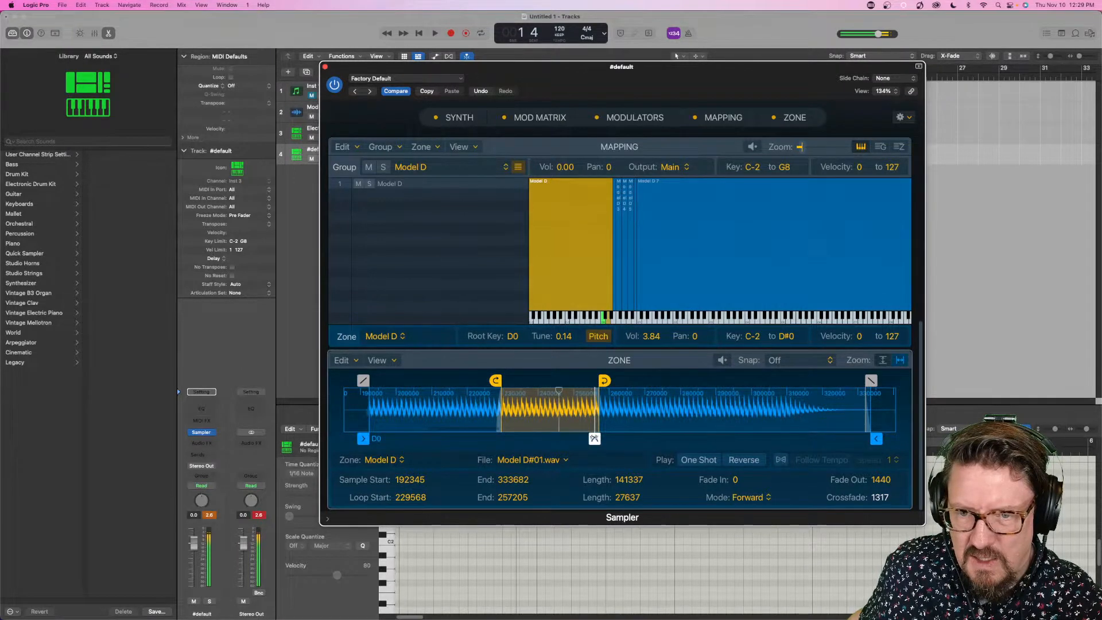
drag(594, 438, 597, 439)
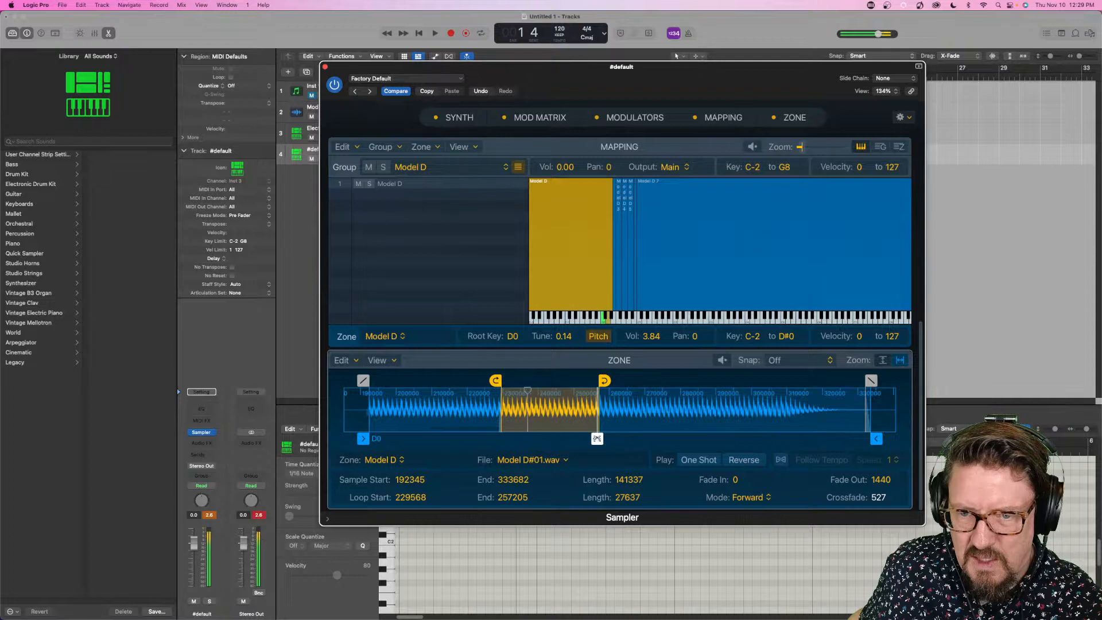
- Extend the D0 zone's loop end to 271349 and remove the loop crossfade
mouse_move(603, 380)
mouse_down()
mouse_move(556, 389)
mouse_move(654, 392)
mouse_up()
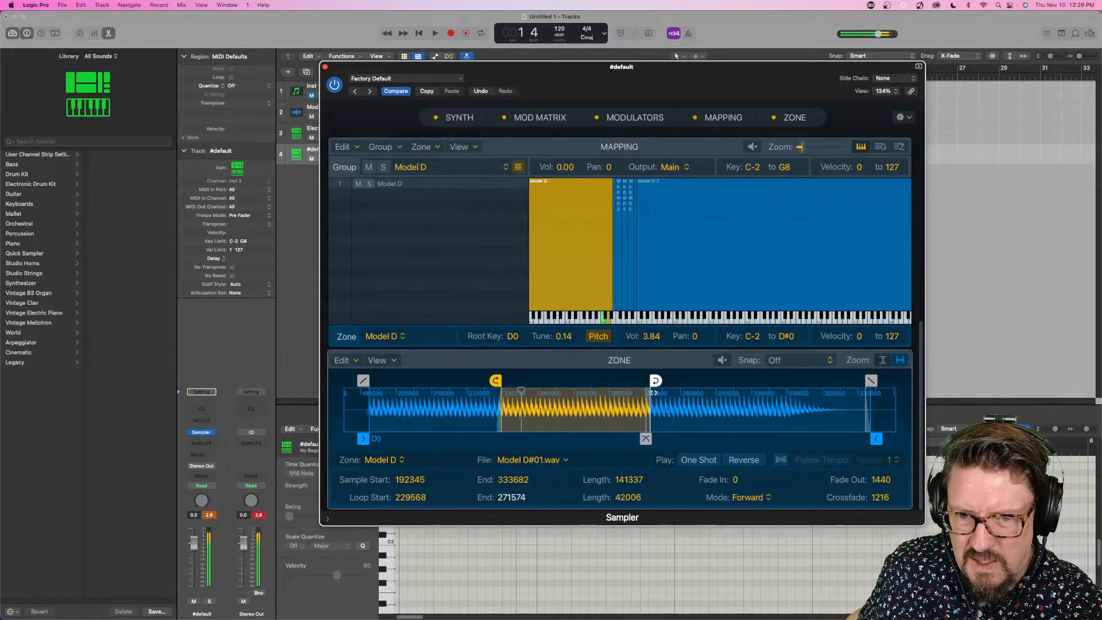
drag(645, 439, 641, 438)
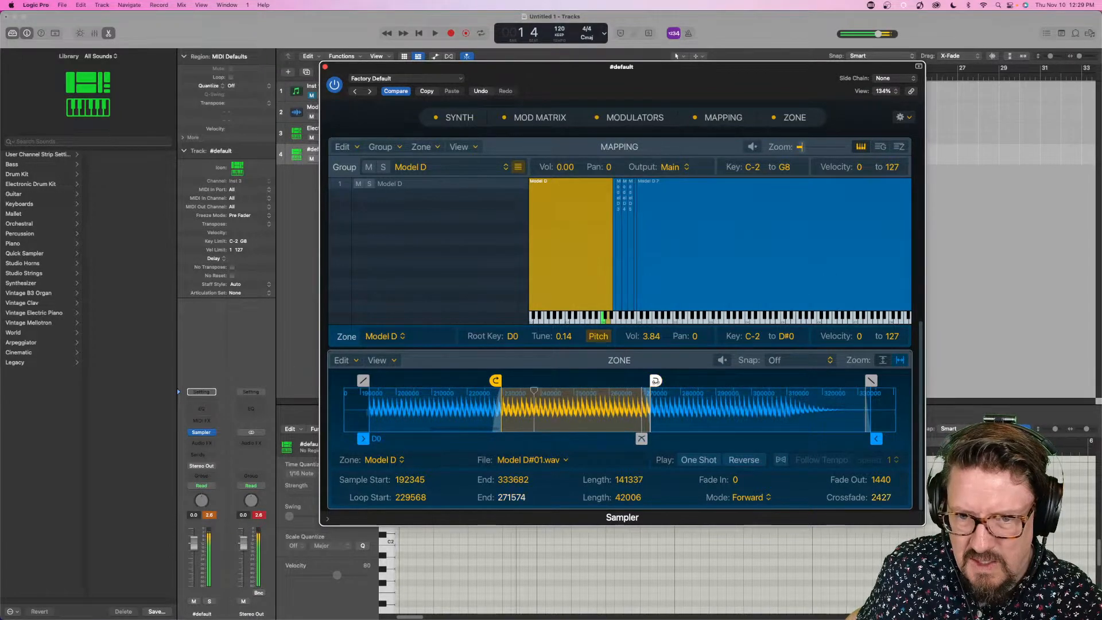
drag(656, 380, 654, 380)
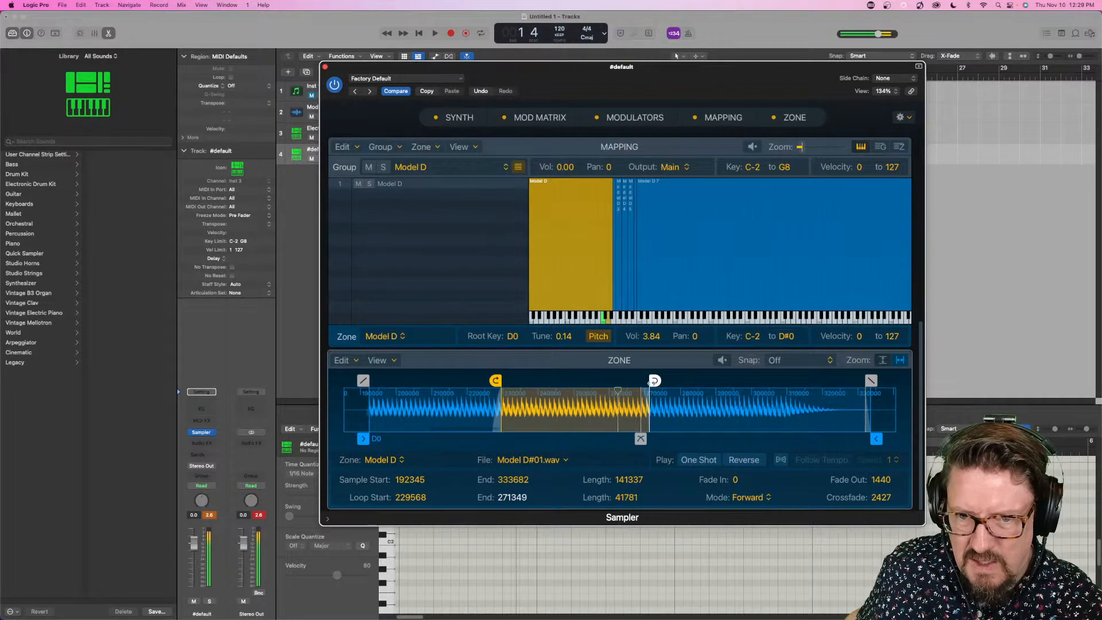
drag(641, 439, 649, 438)
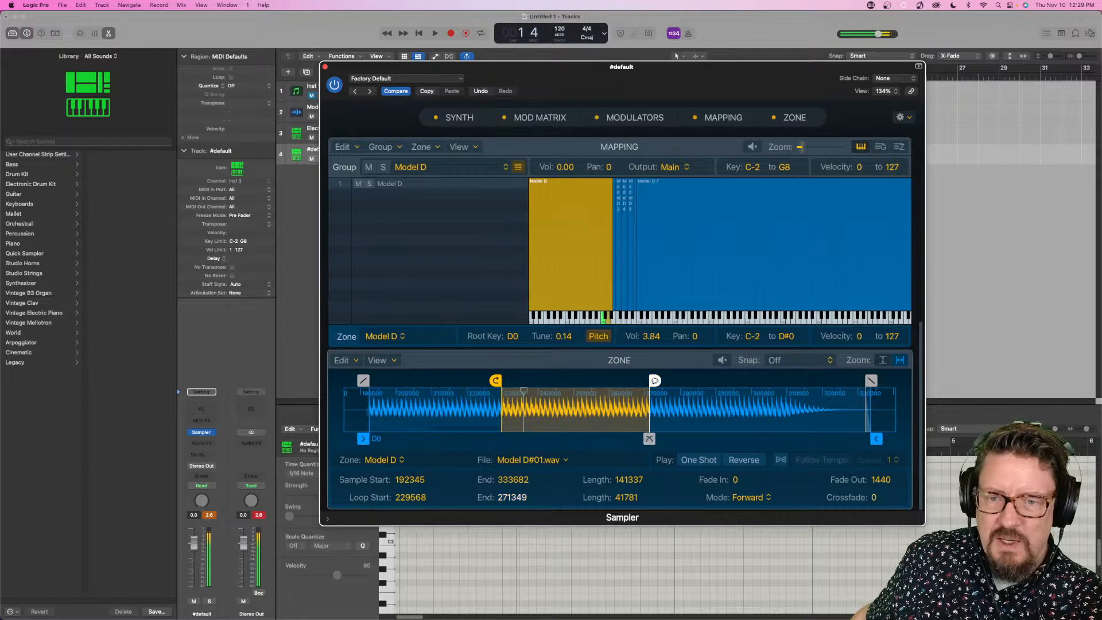
- Adjust the D0 zone's loop to run from 230028 to 274263 with a crossfade of 634
drag(654, 381, 663, 388)
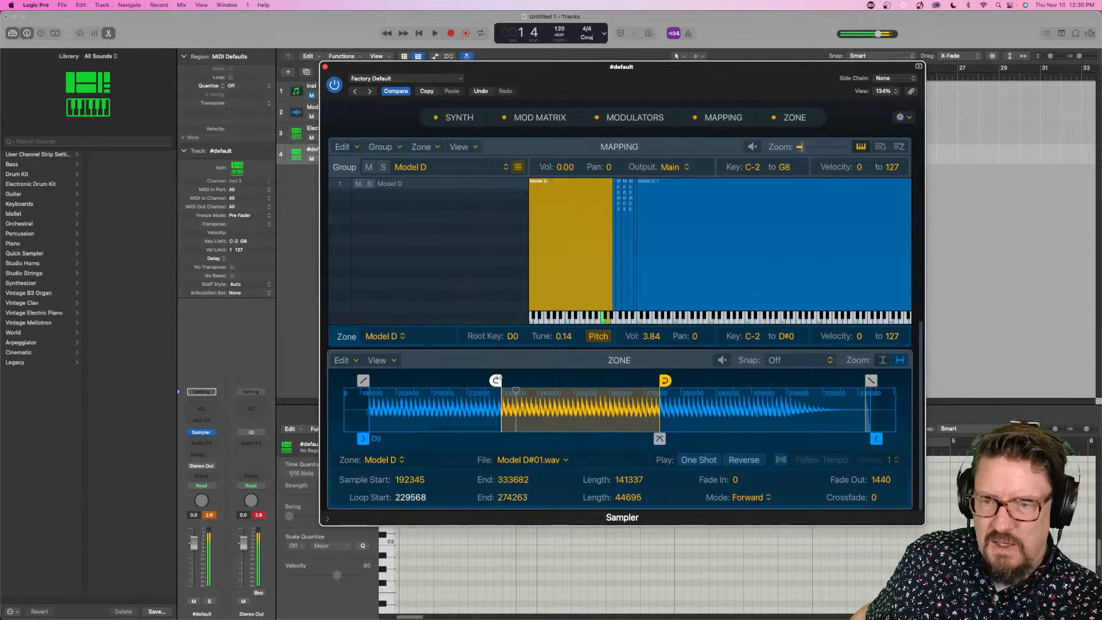
drag(495, 381, 498, 379)
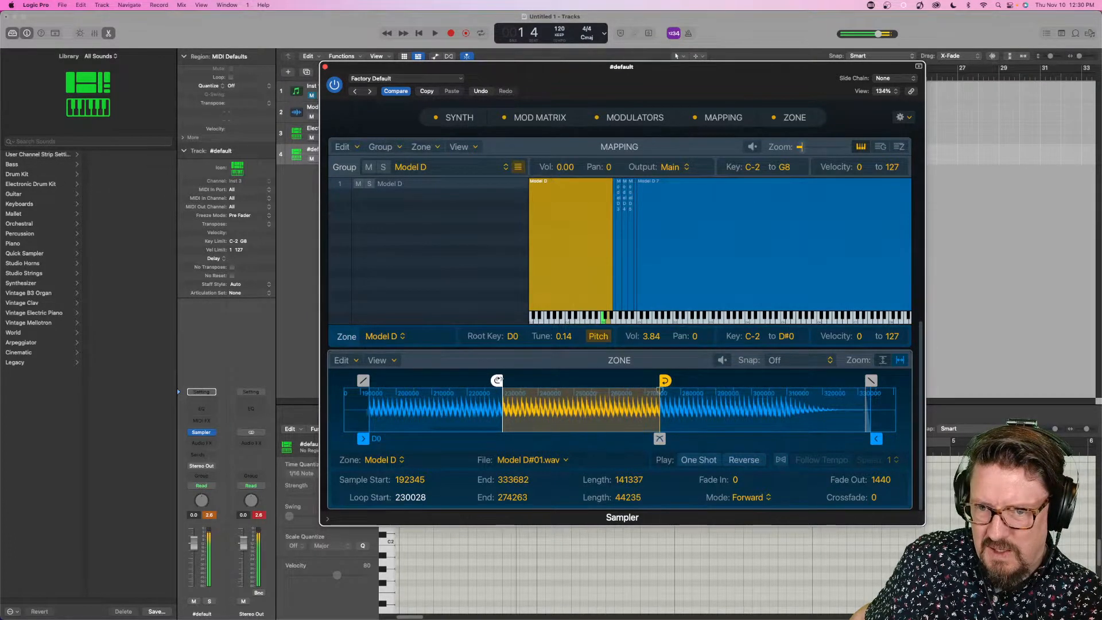
drag(660, 438, 654, 439)
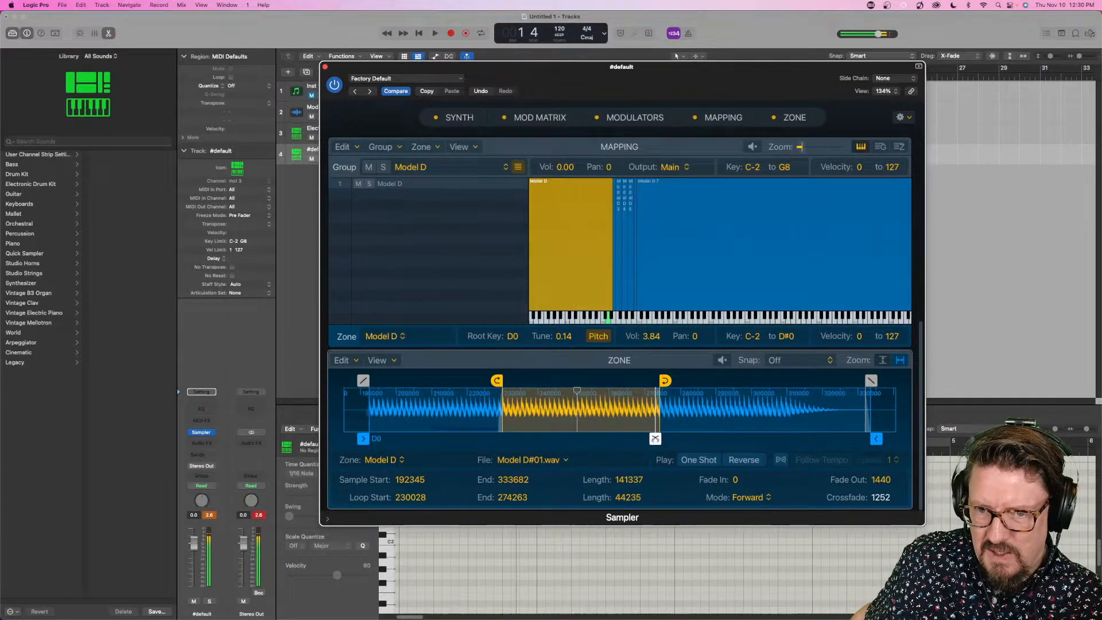
- Move the D0 zone's loop earlier in the sample, from 204842 to 244046, with a crossfade of 398
drag(664, 380, 568, 393)
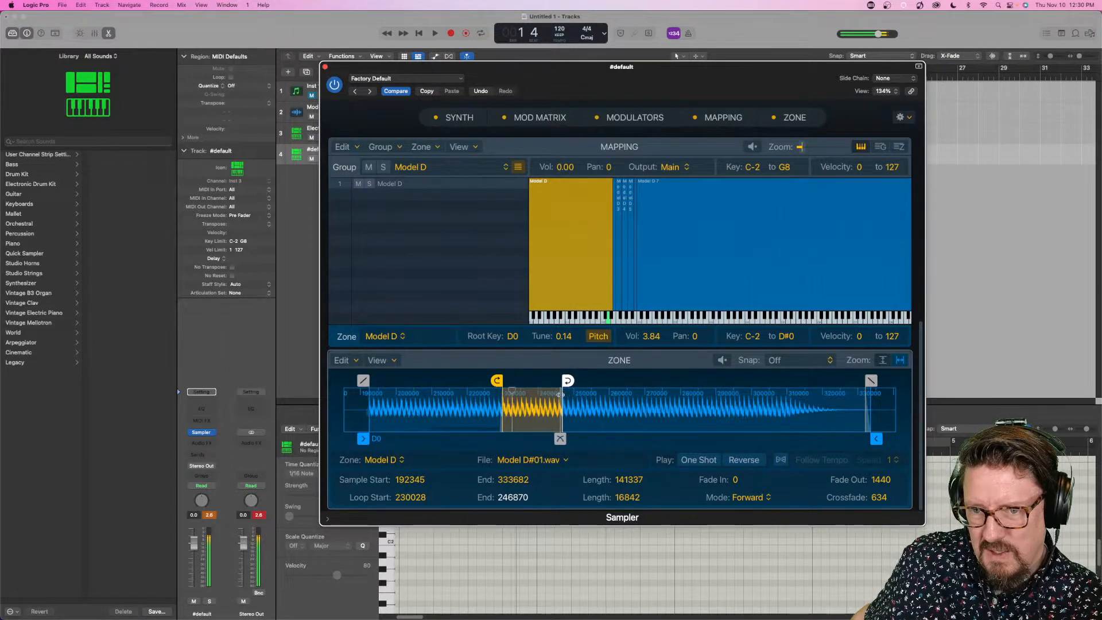
drag(497, 381, 408, 392)
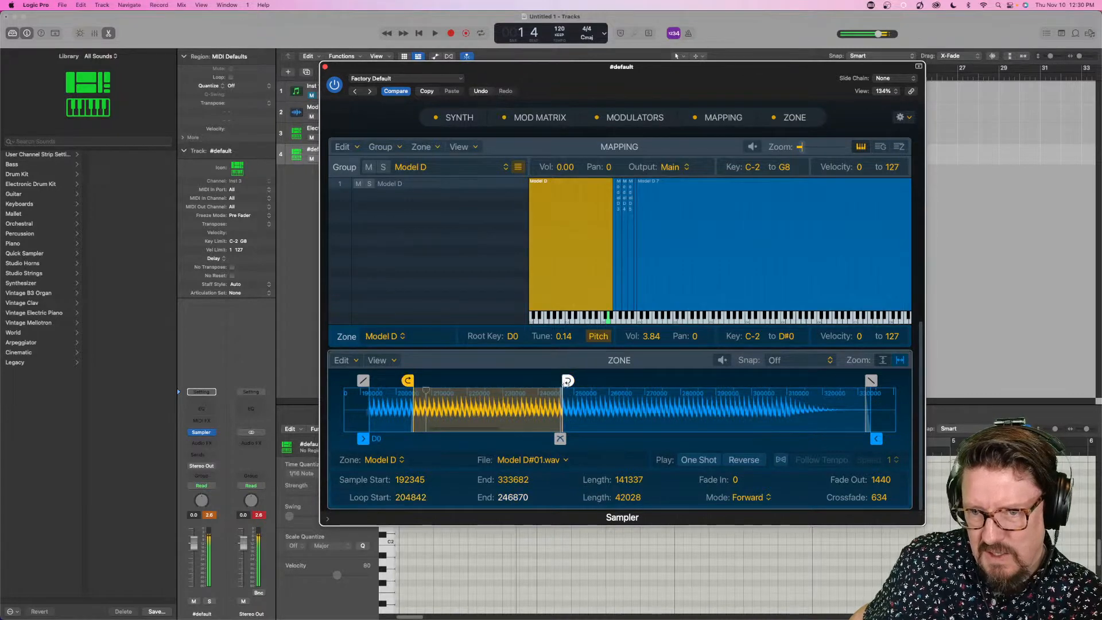
drag(567, 381, 556, 382)
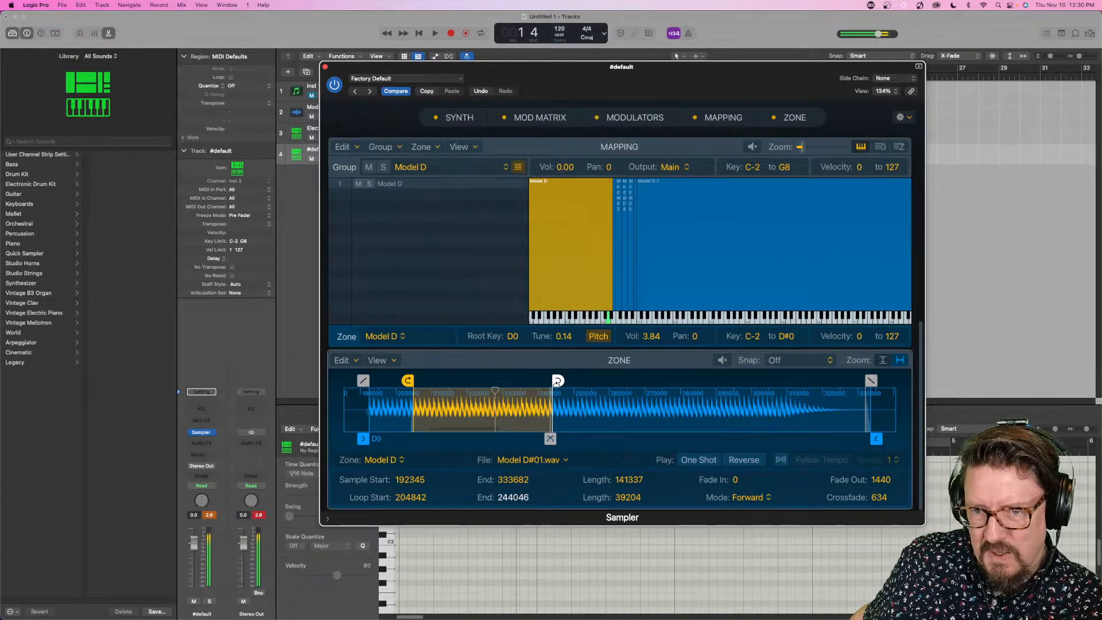
mouse_move(549, 438)
mouse_down()
mouse_move(429, 438)
mouse_move(552, 433)
mouse_up()
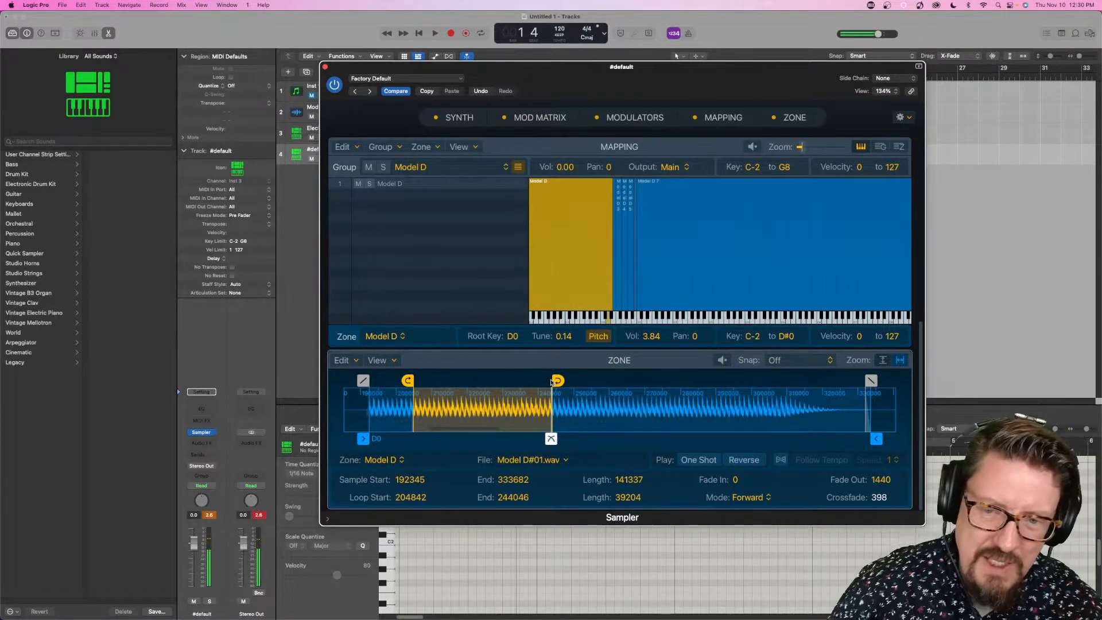
- Lengthen the D0 zone's loop to run from 223424 to 300409 and set its crossfade to 1533
drag(552, 382, 756, 394)
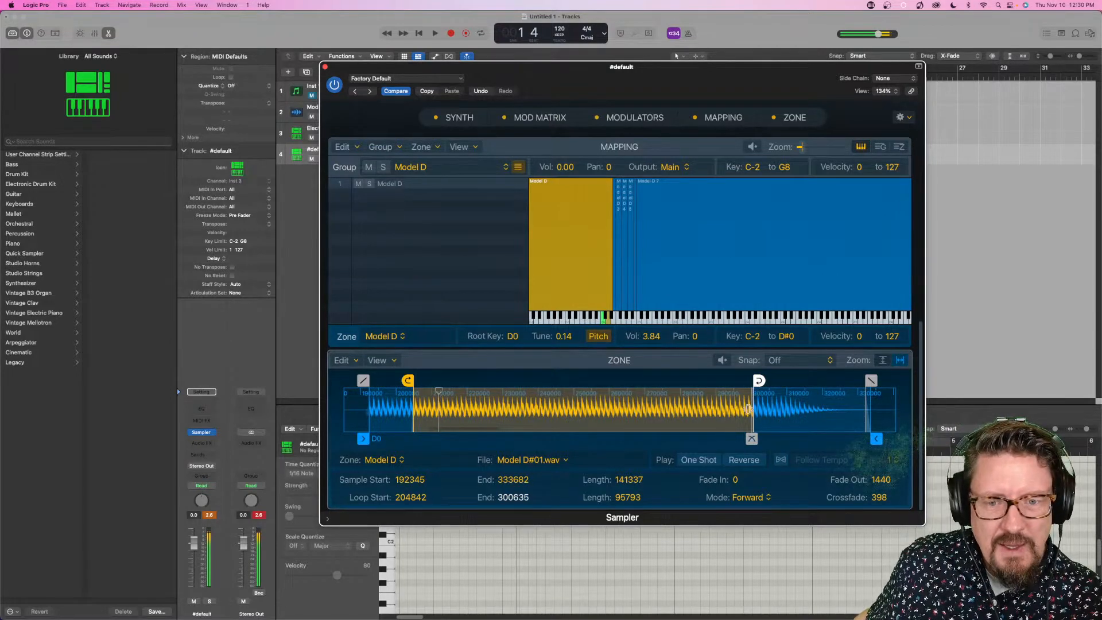
drag(757, 392, 756, 392)
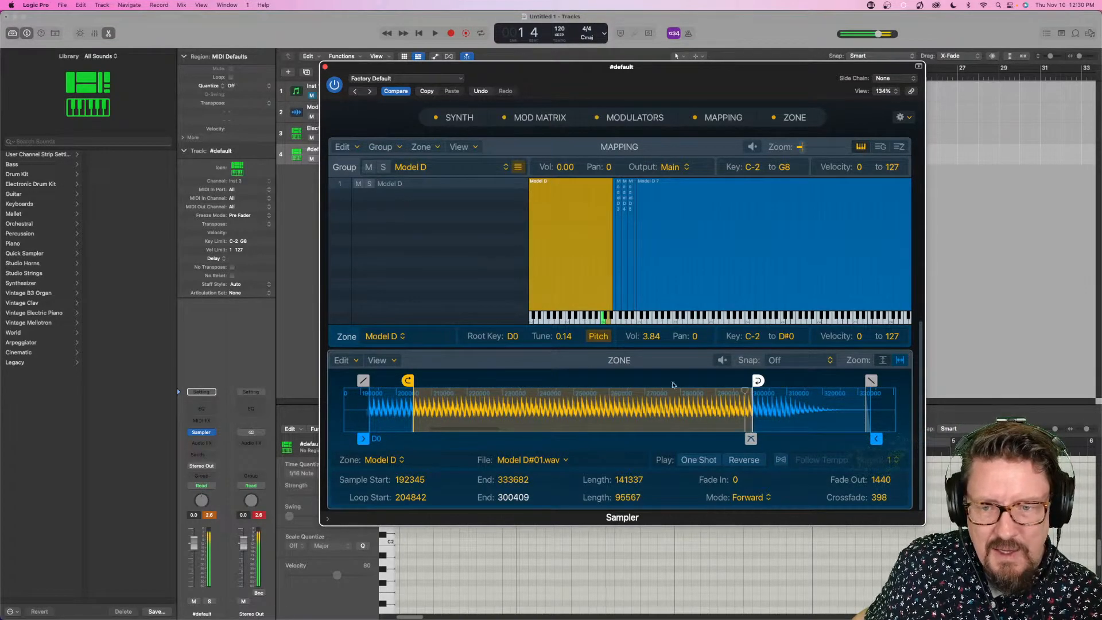
drag(406, 379, 474, 379)
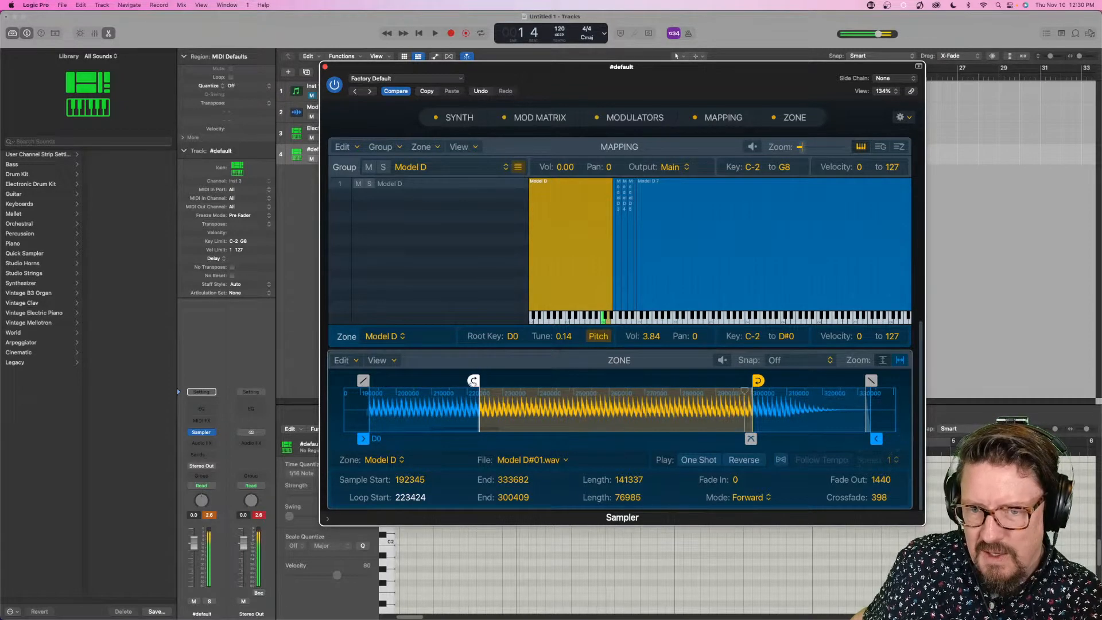
mouse_move(751, 439)
mouse_down()
mouse_move(717, 438)
mouse_move(747, 438)
mouse_up()
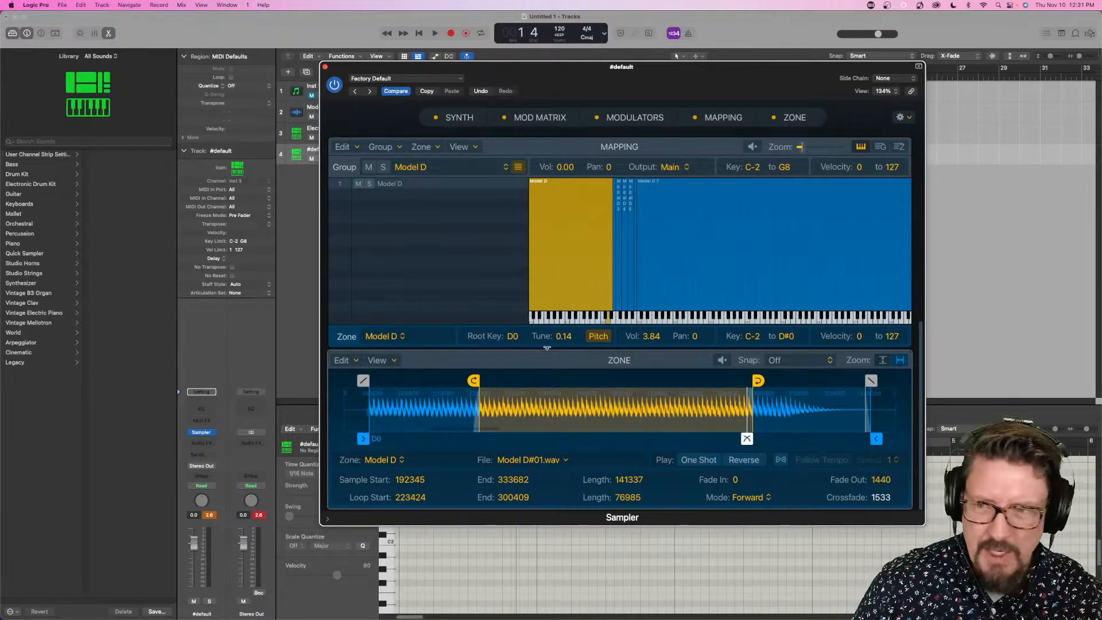
- Set the D0 zone's loop start to 250516 and close the Sampler window
mouse_move(507, 80)
mouse_down()
mouse_move(672, 302)
mouse_move(660, 249)
mouse_move(528, 95)
mouse_move(492, 91)
mouse_up()
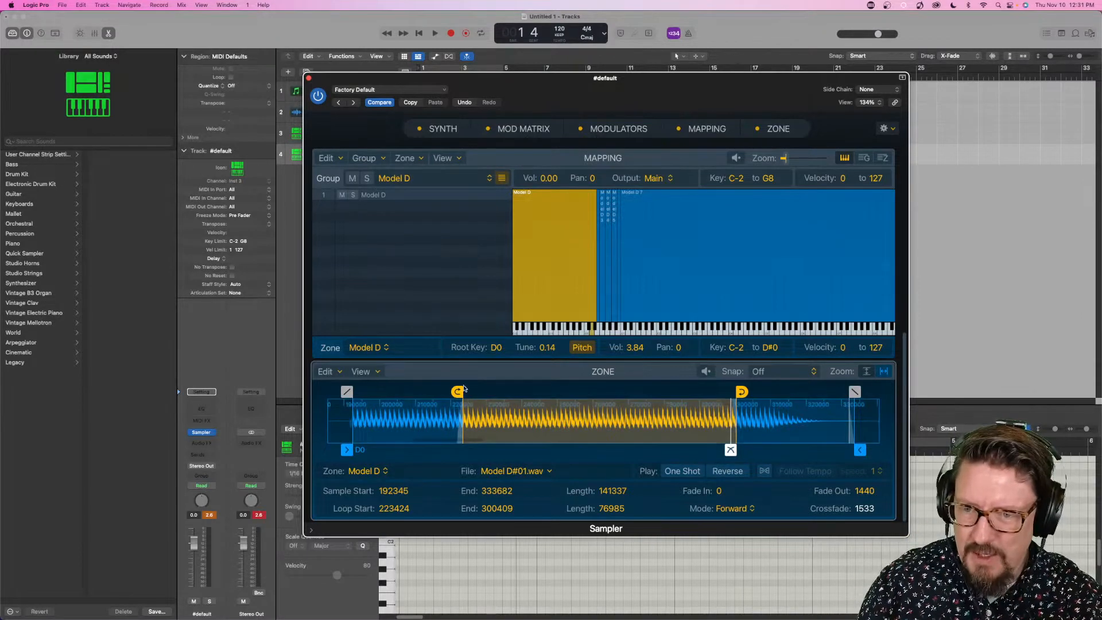
mouse_move(457, 391)
mouse_down()
mouse_move(566, 391)
mouse_move(553, 391)
mouse_up()
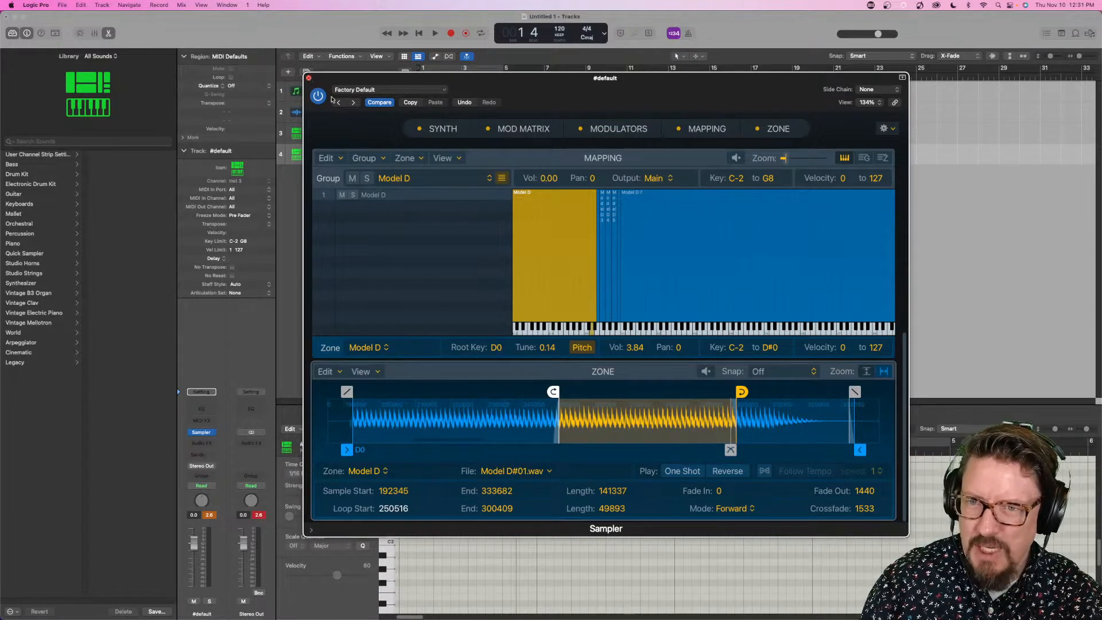
key(super+w)
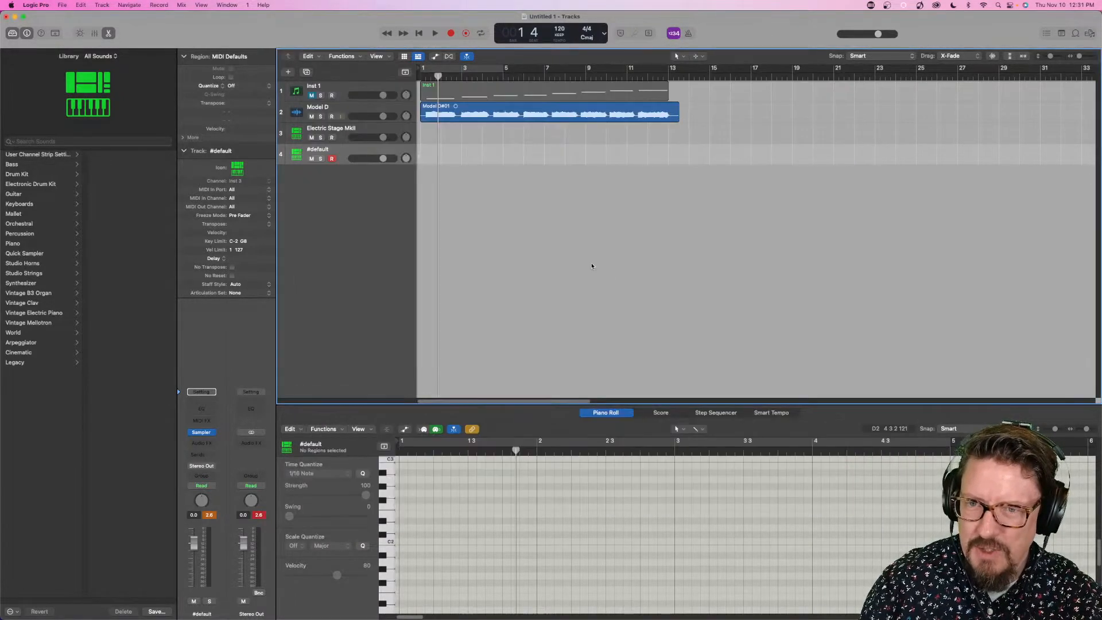
- Rename the Inst 1 track to "Model D Instrument"
click(355, 94)
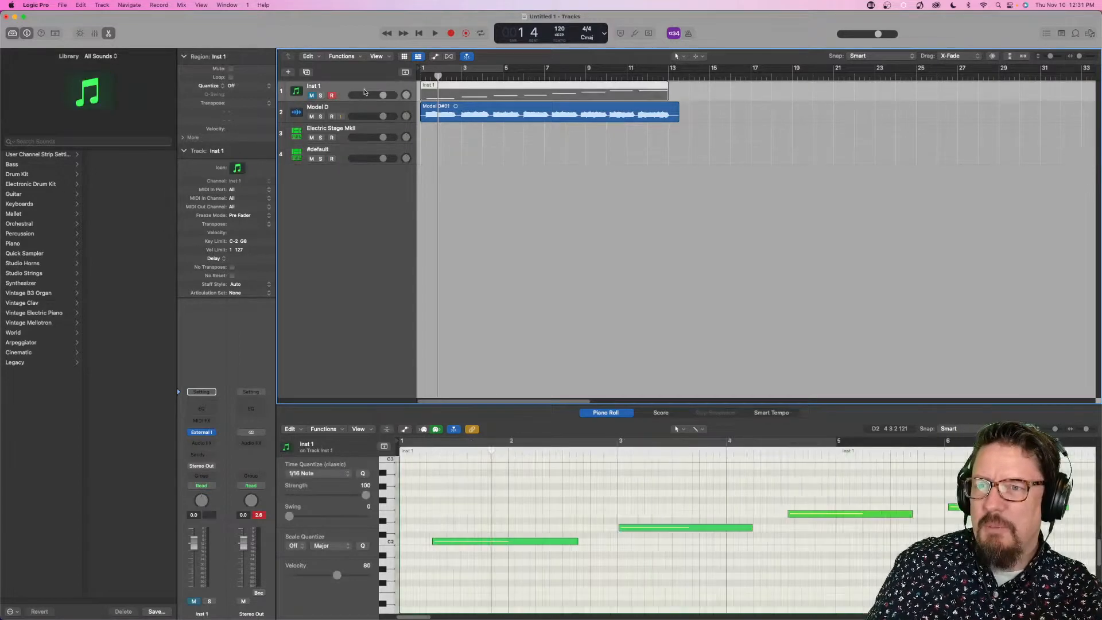
double_click(314, 87)
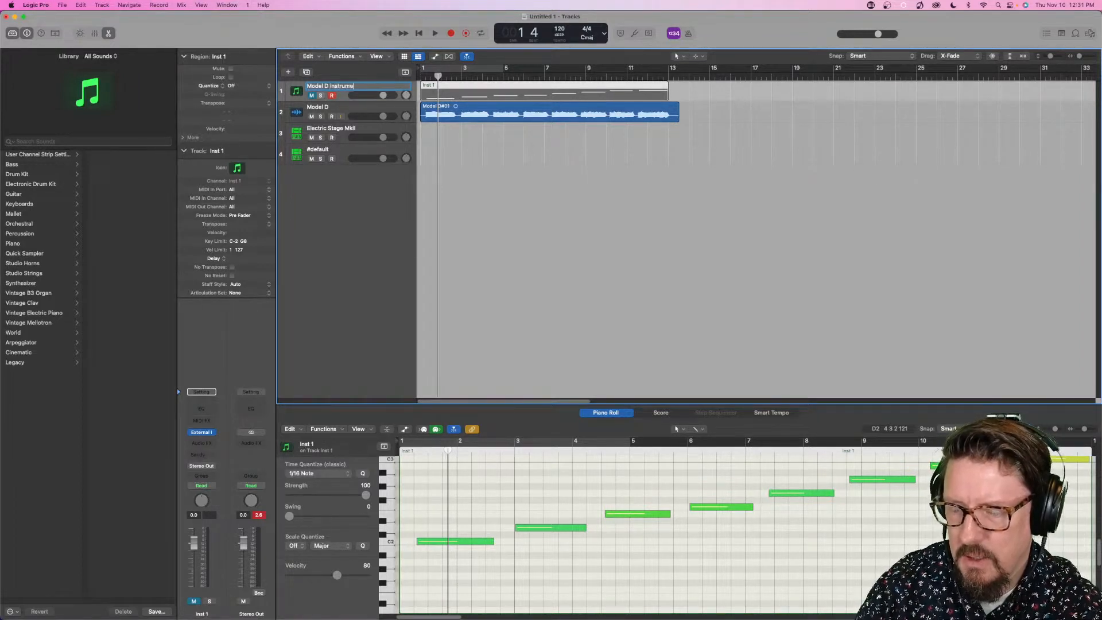
key(Return)
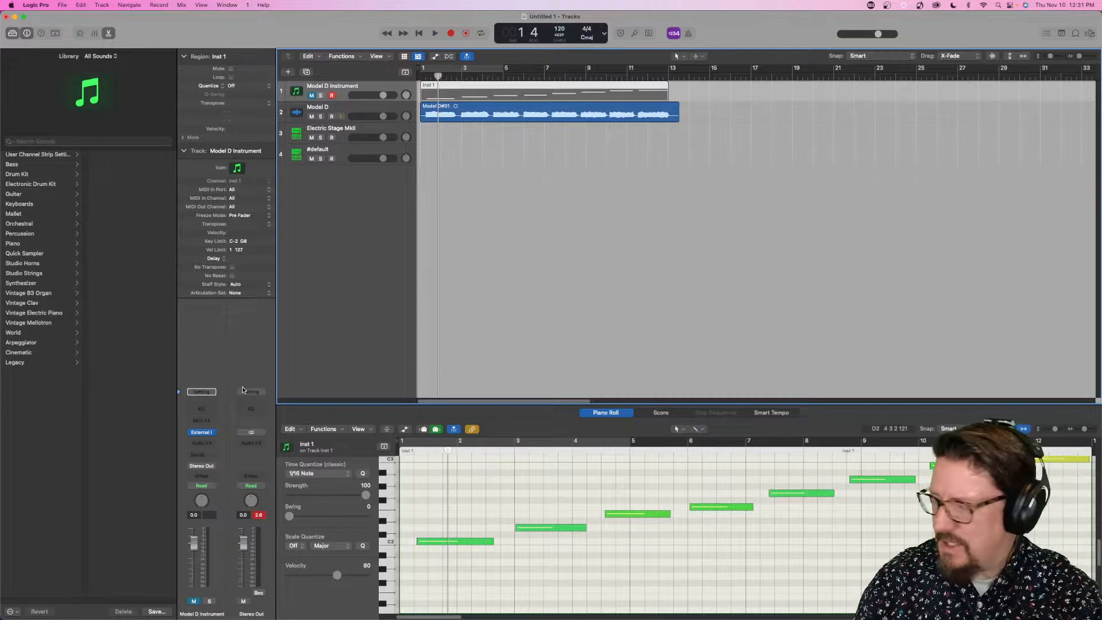
- Mute the Model D, Electric Stage MkII and #default tracks, and unmute the Model D Instrument track
click(311, 117)
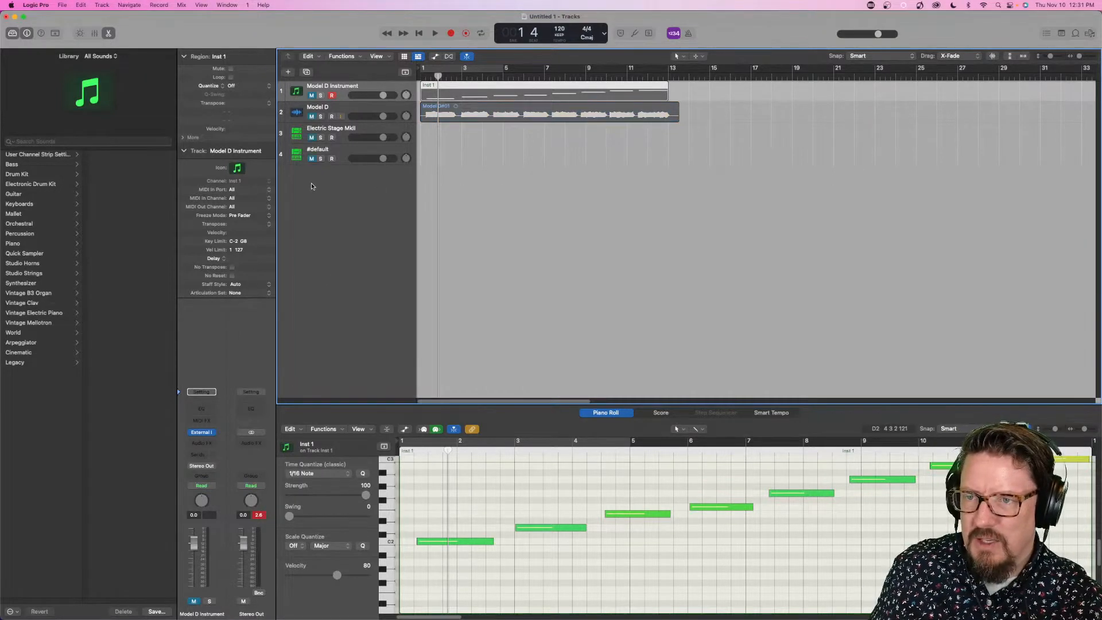
click(310, 95)
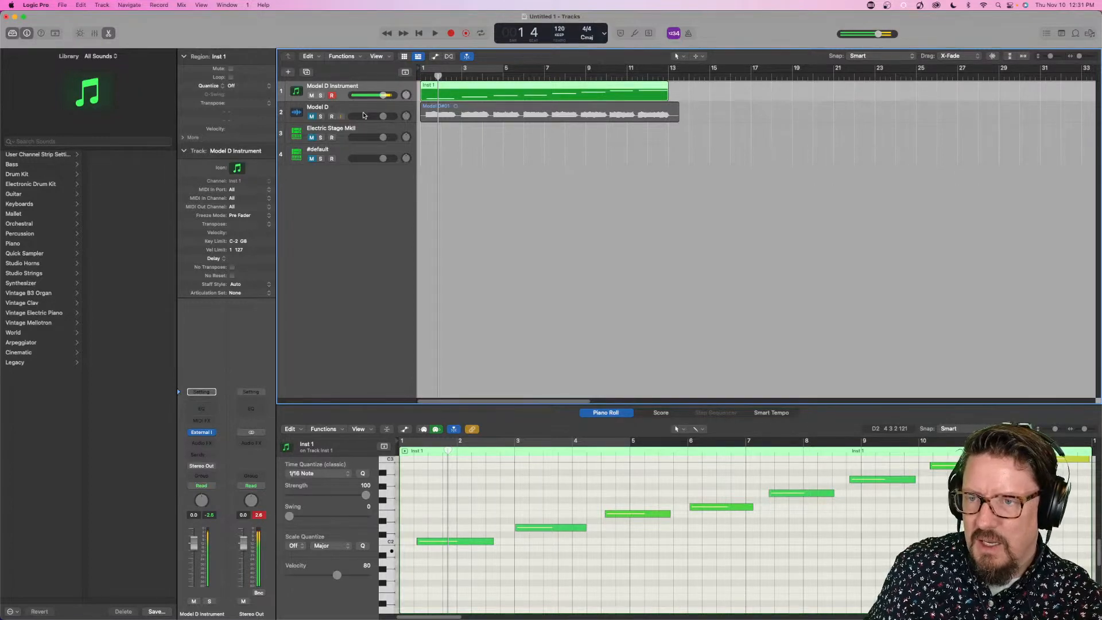
- Insert the mono Auto Sampler utility as an audio effect on the Model D Instrument track
click(202, 443)
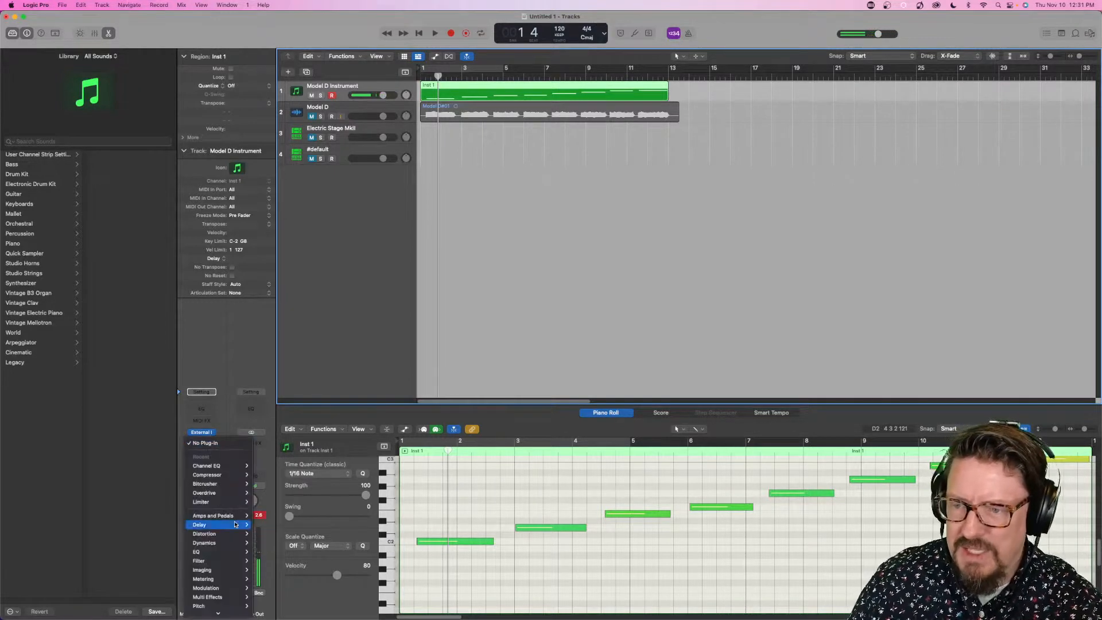
mouse_move(235, 597)
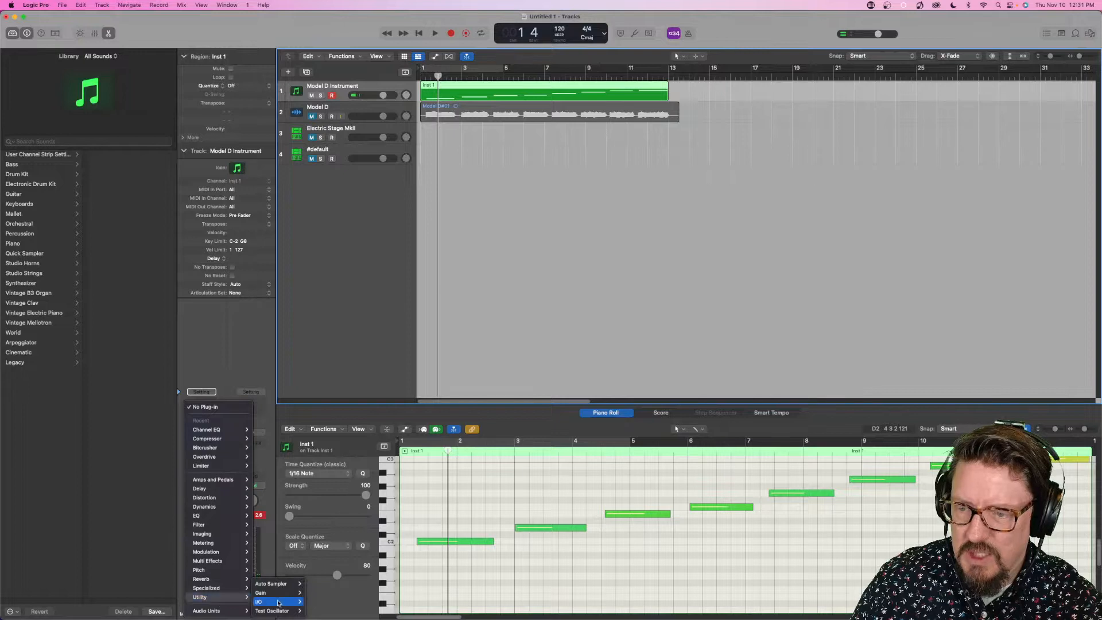
mouse_move(281, 583)
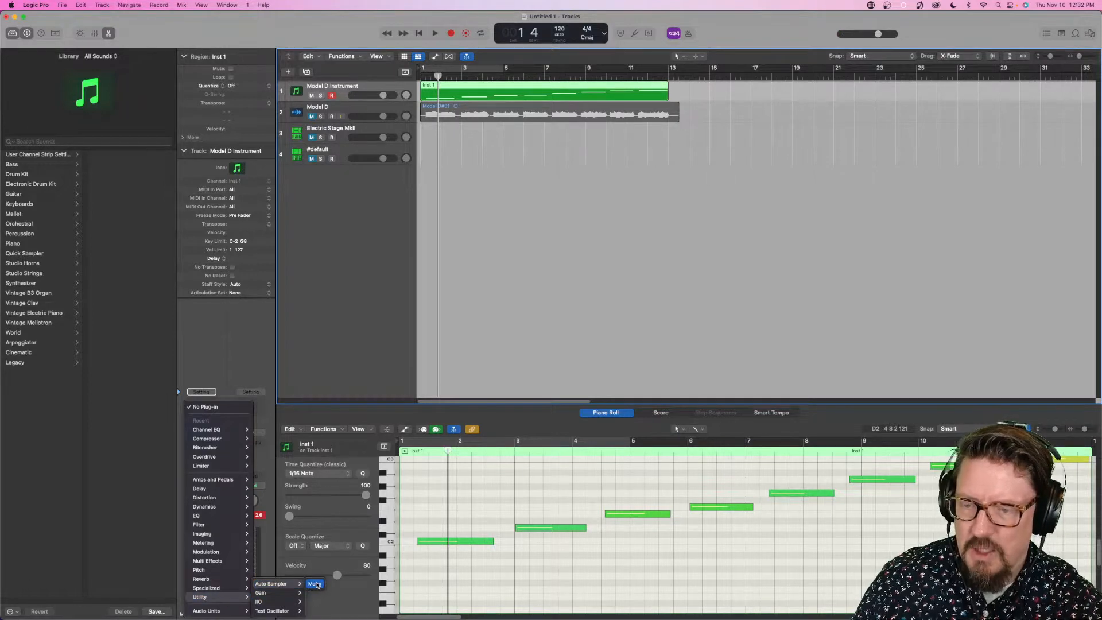
click(315, 584)
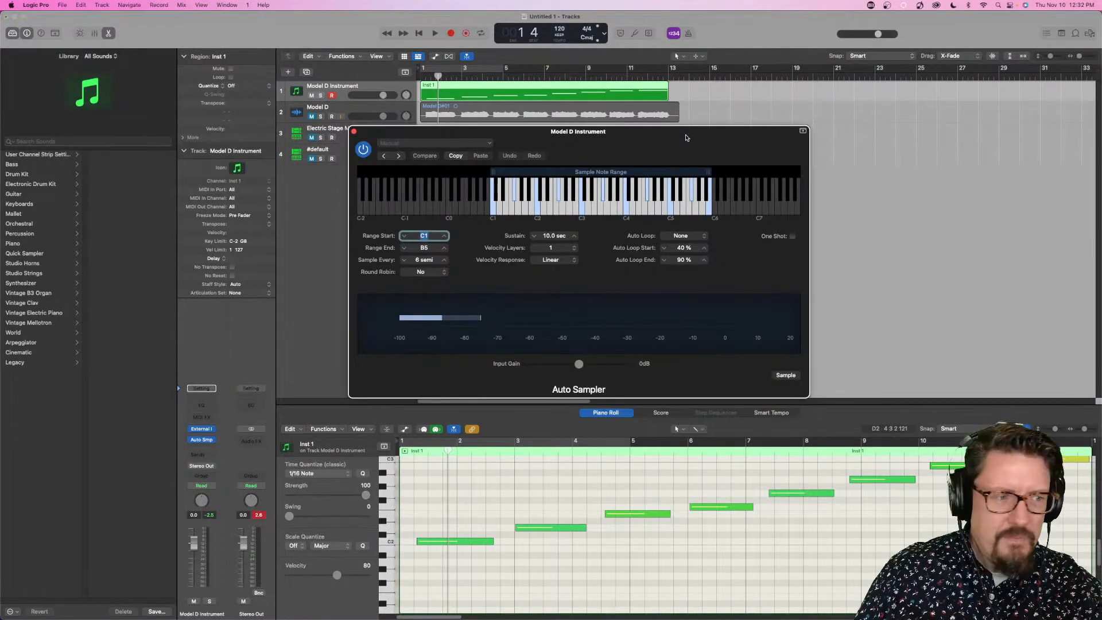
drag(686, 137, 770, 158)
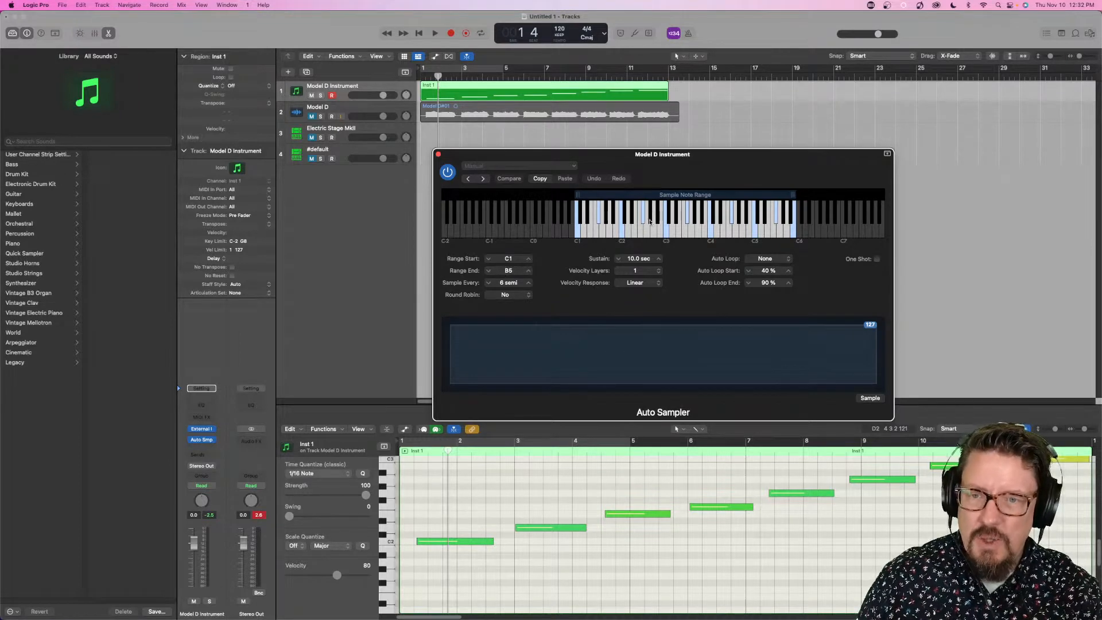
- Set Auto Sampler's Auto Loop mode to Penrose Machine and keep a single velocity layer
click(772, 261)
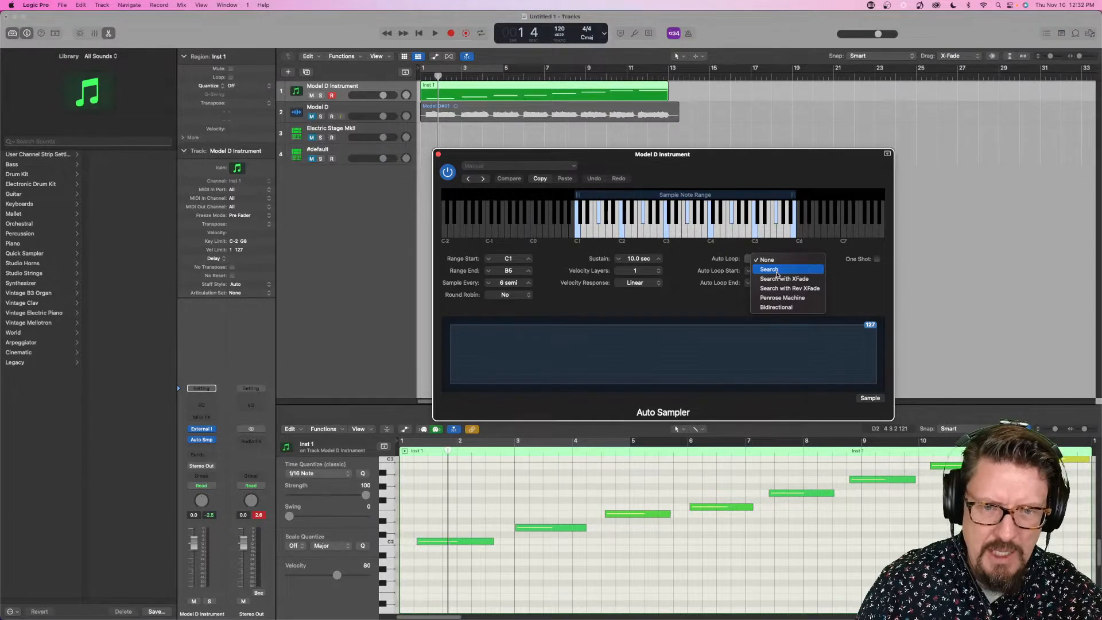
click(792, 299)
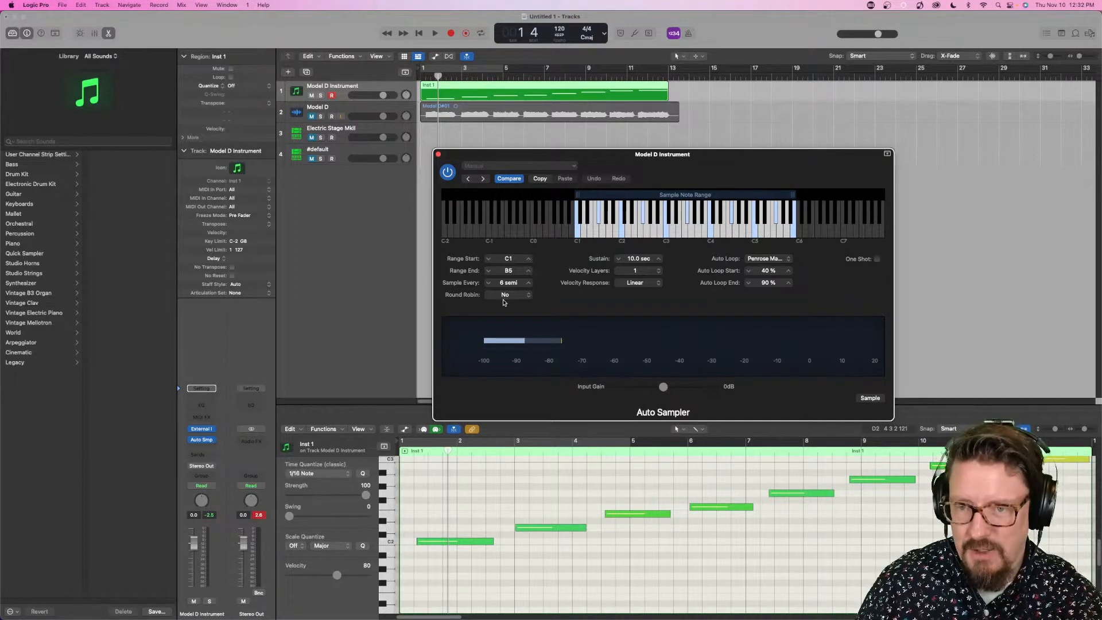
mouse_move(662, 272)
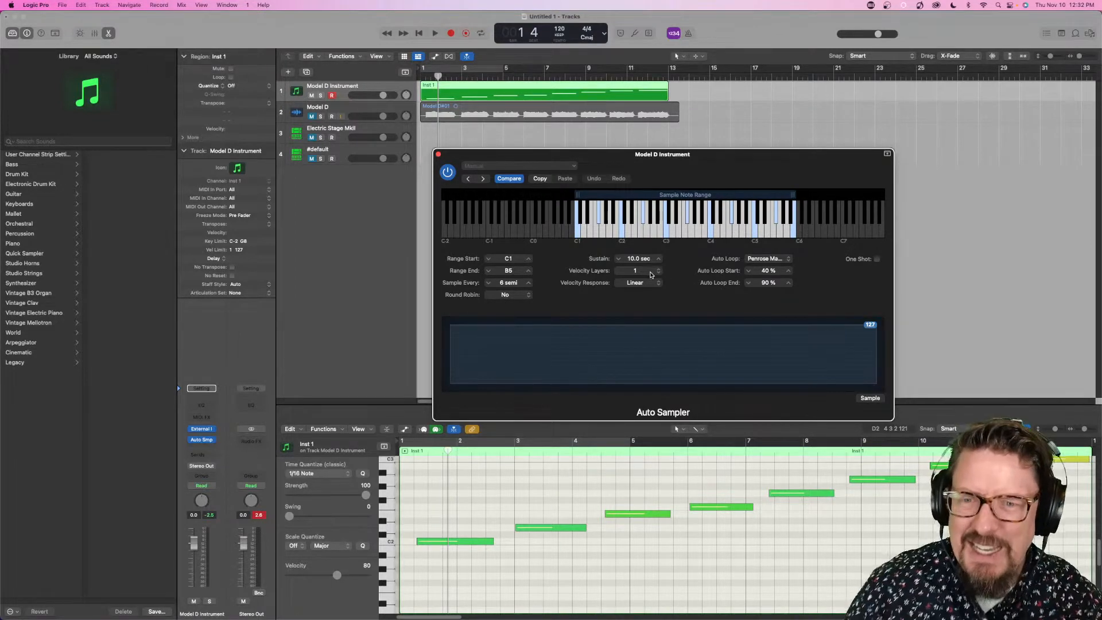
click(637, 270)
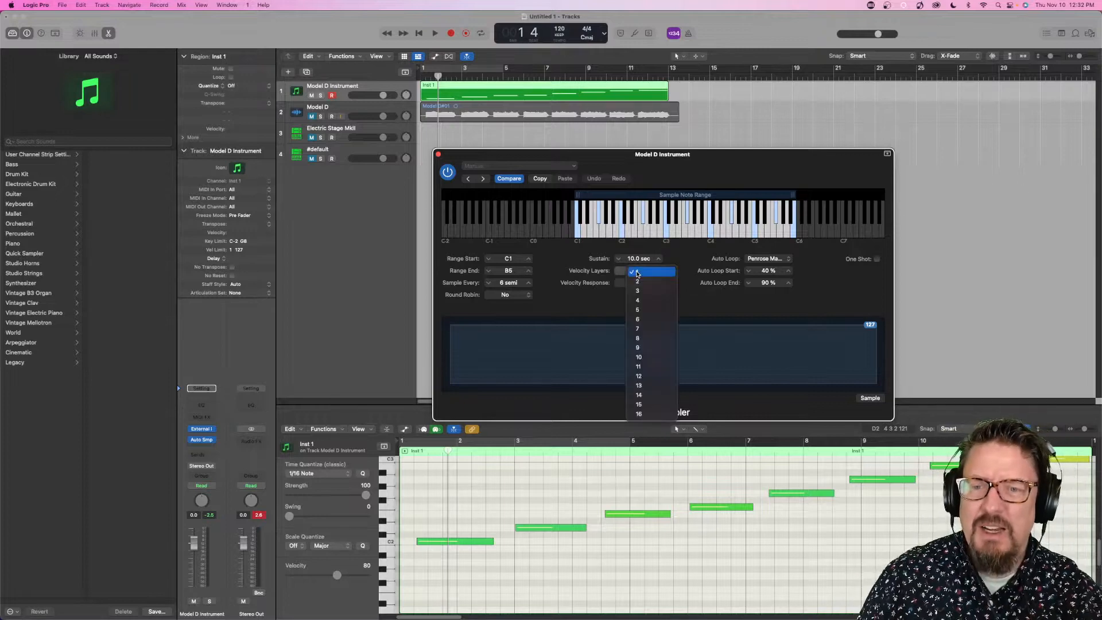
click(708, 257)
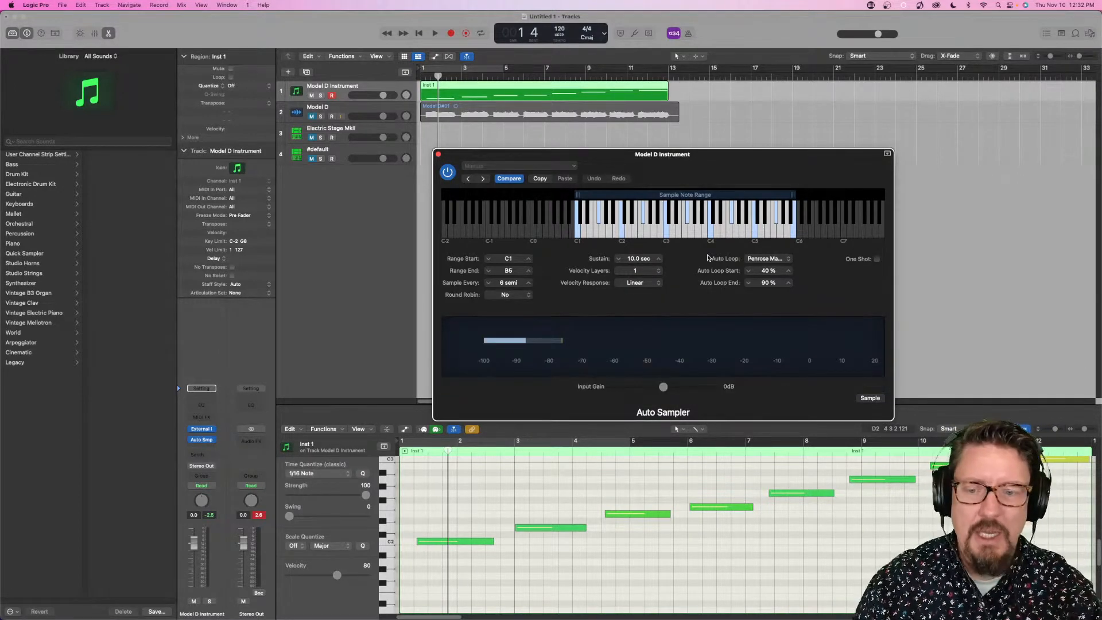
- Delete the Inst 1 MIDI region from the Model D Instrument track
click(461, 88)
key(Delete)
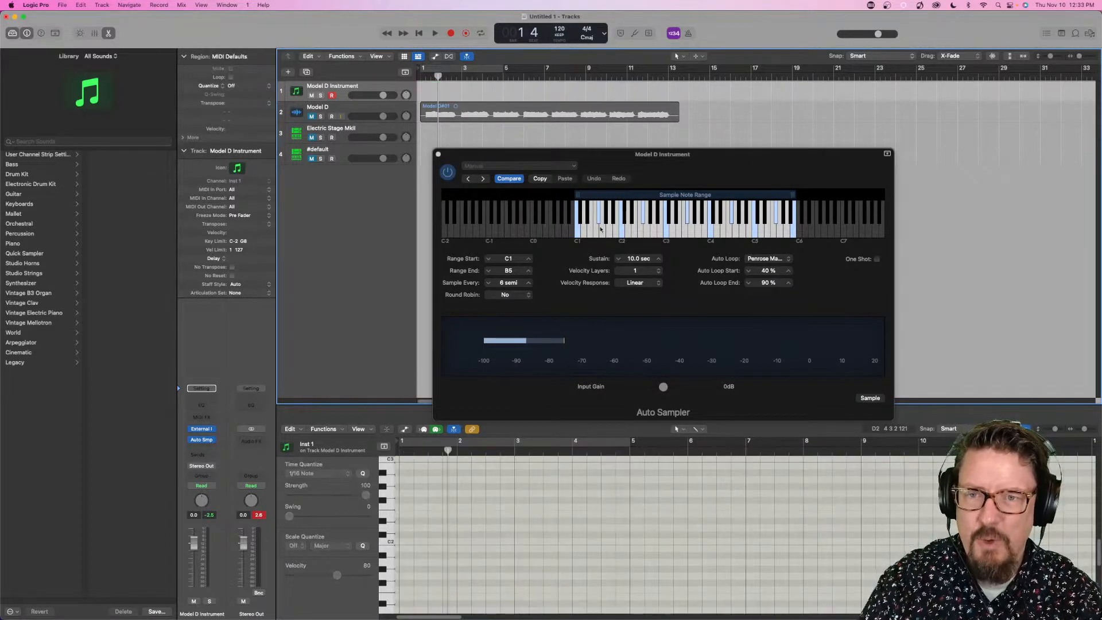
click(577, 234)
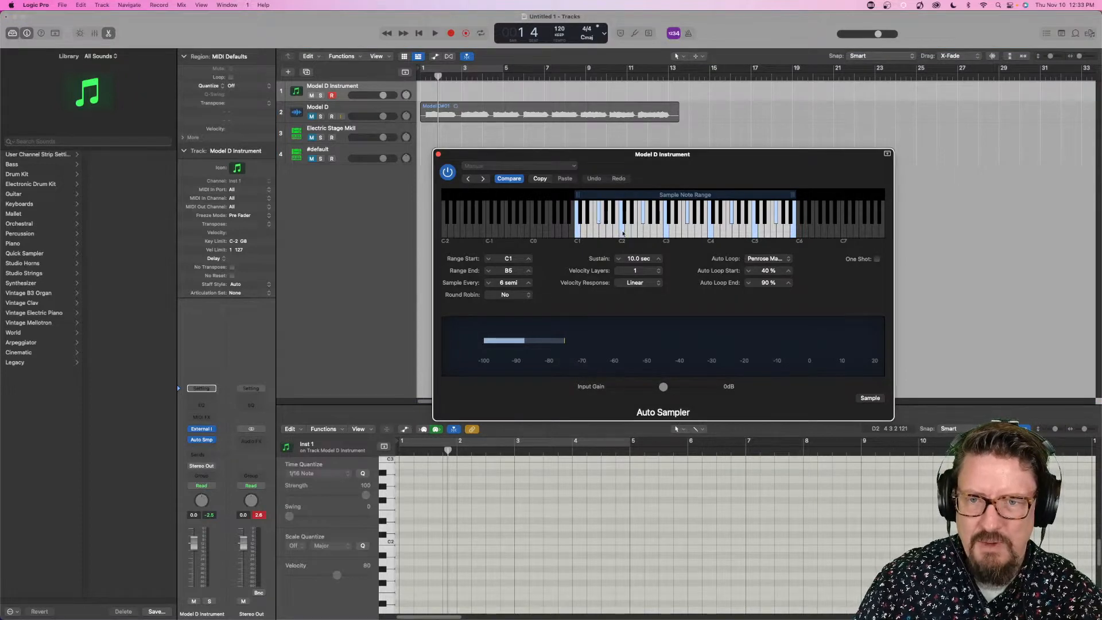
click(621, 232)
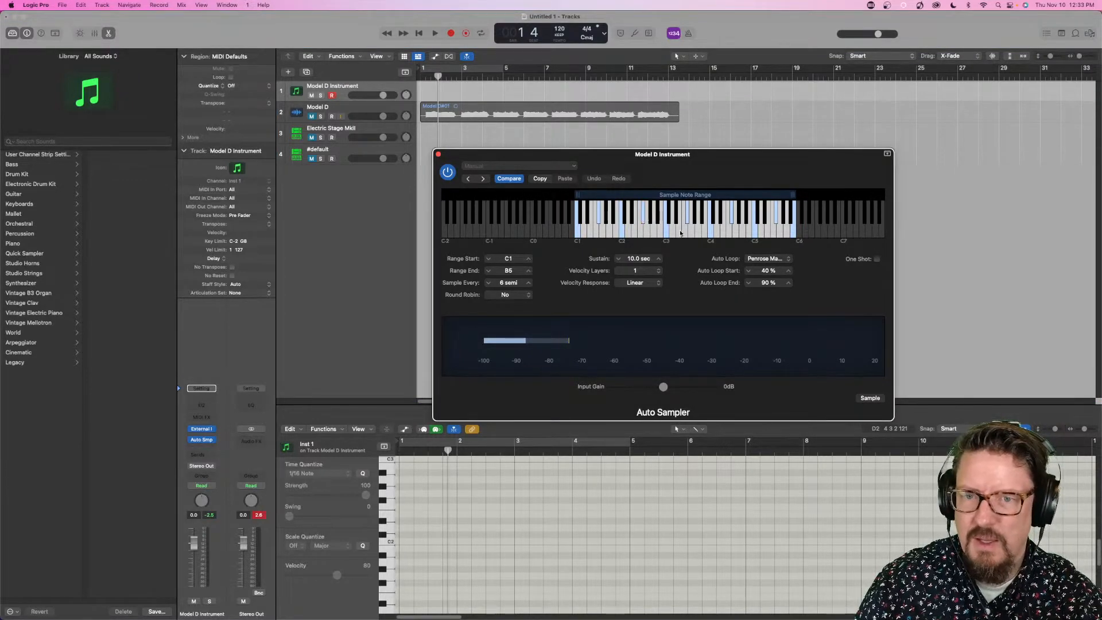
click(665, 234)
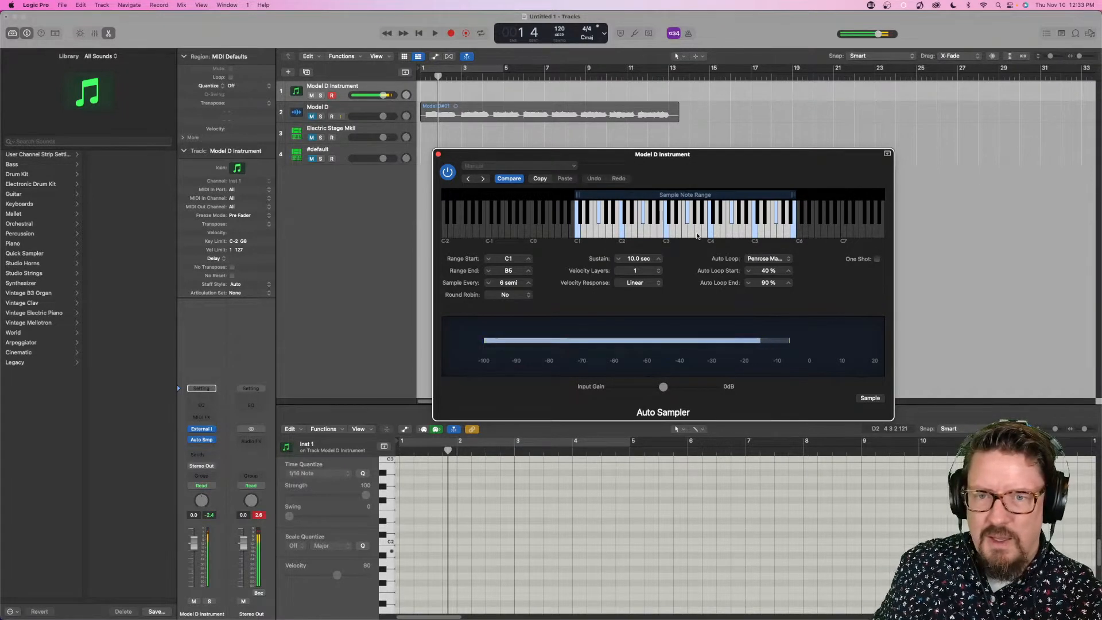
drag(679, 232, 810, 235)
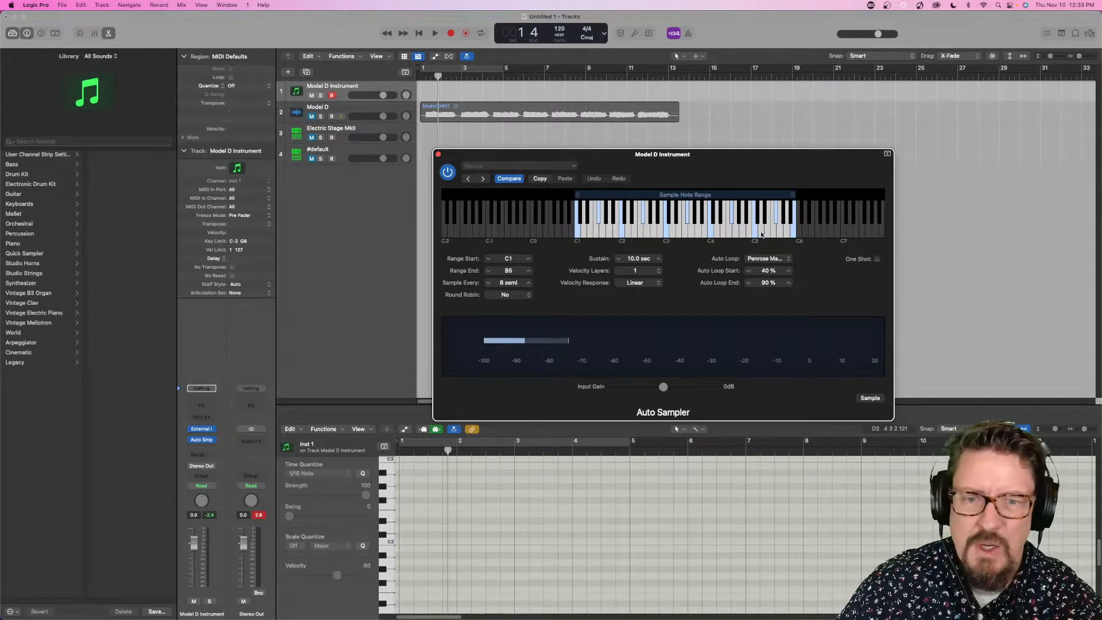
drag(738, 232, 630, 229)
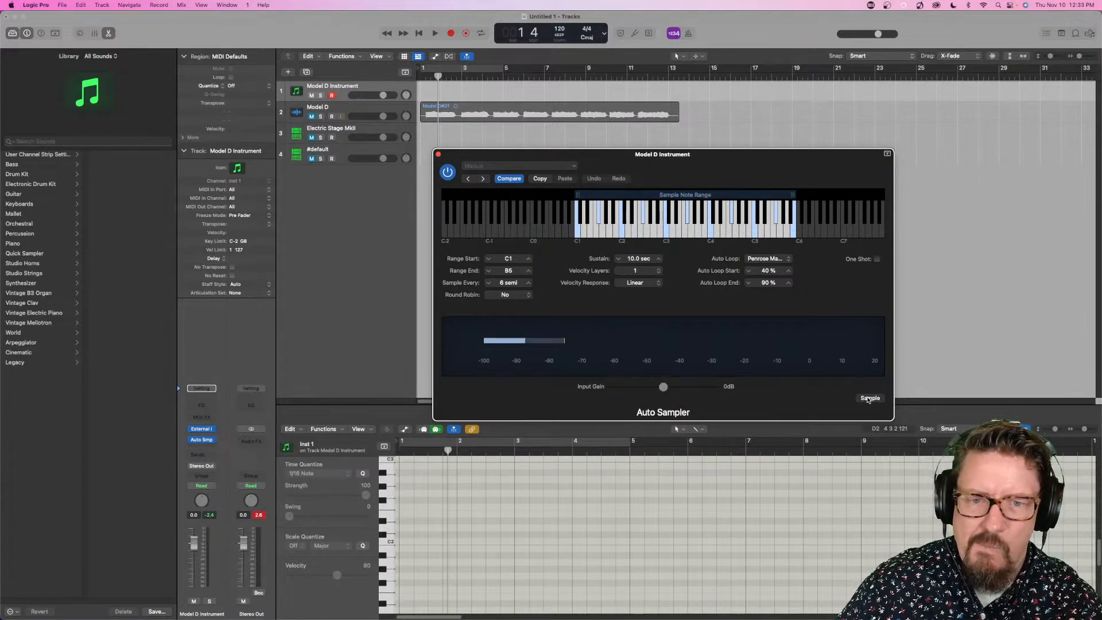
- Start auto-sampling the synth, saving the sampled instrument as "Model D Test.exs" in the Auto Sampled folder
click(869, 398)
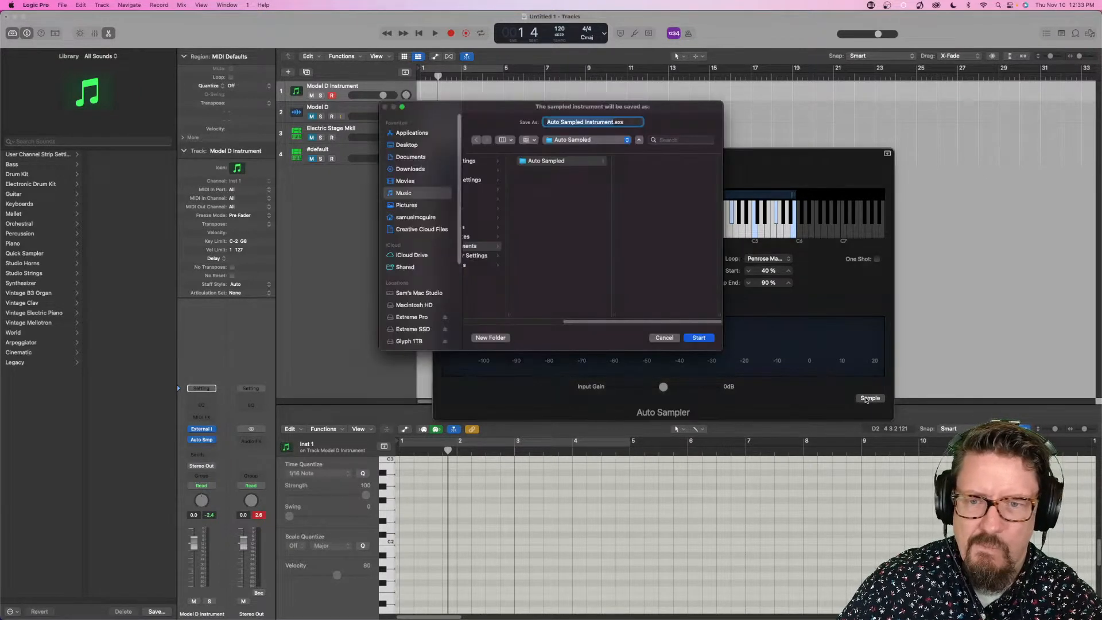
text(Model D)
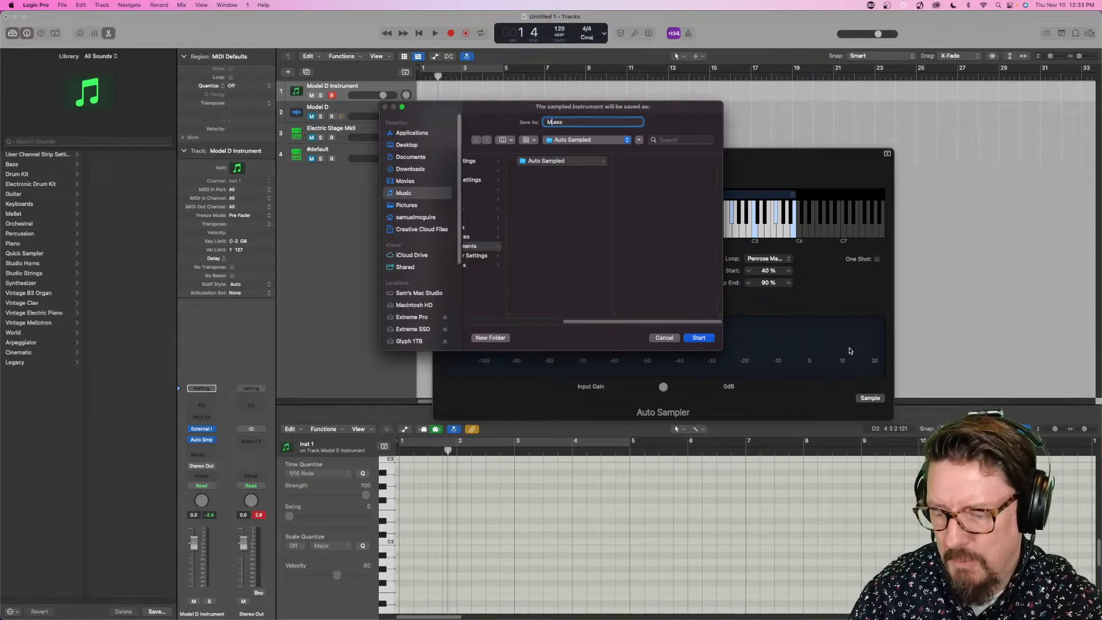
text( TEst)
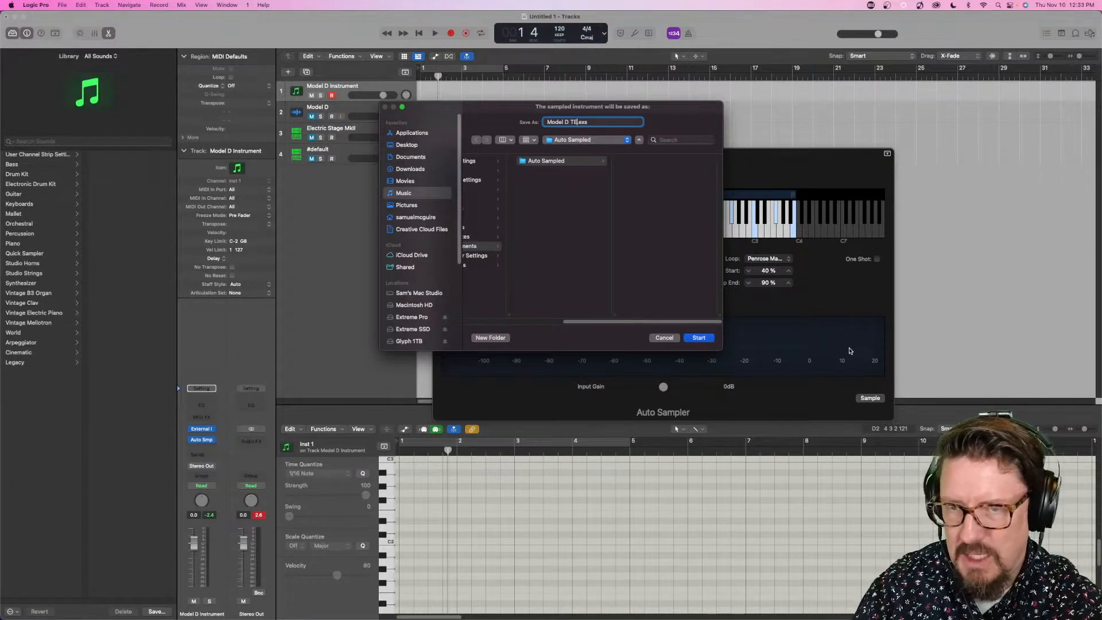
key(BackSpace)
key(BackSpace)
key(BackSpace)
text(est)
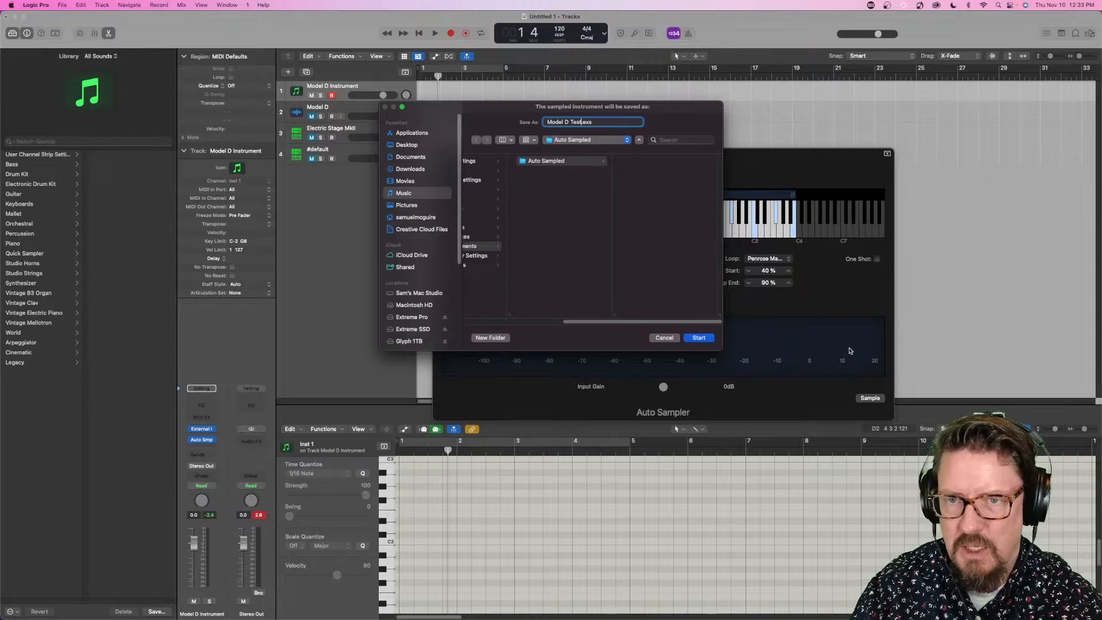
click(709, 340)
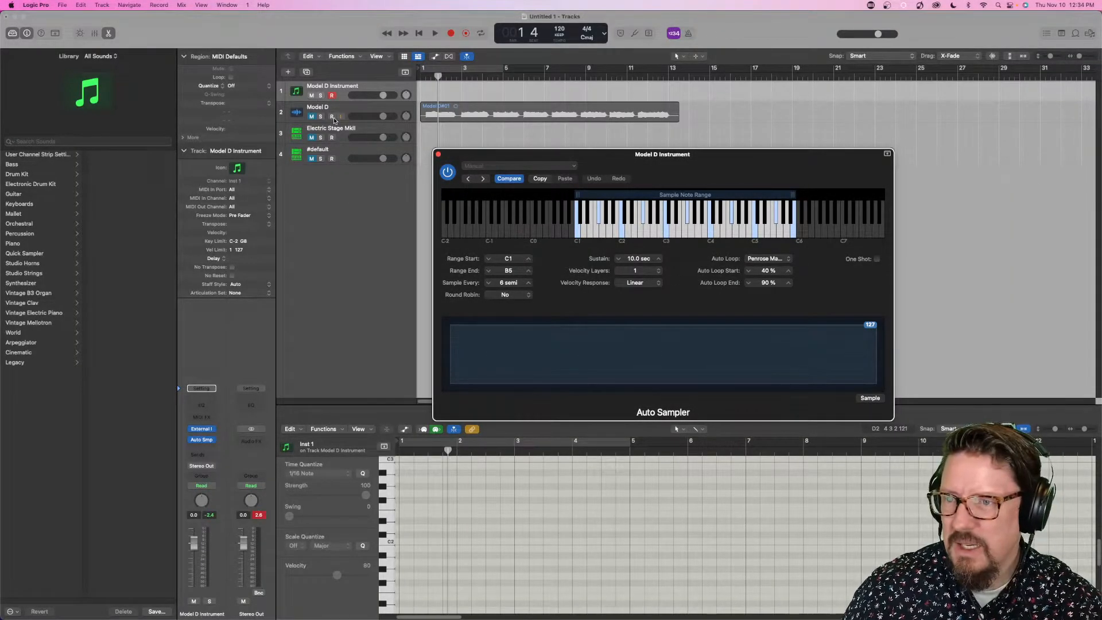
- Review the manually built zones in the #default track's Sampler, including the E0 zone, and close its window
click(346, 150)
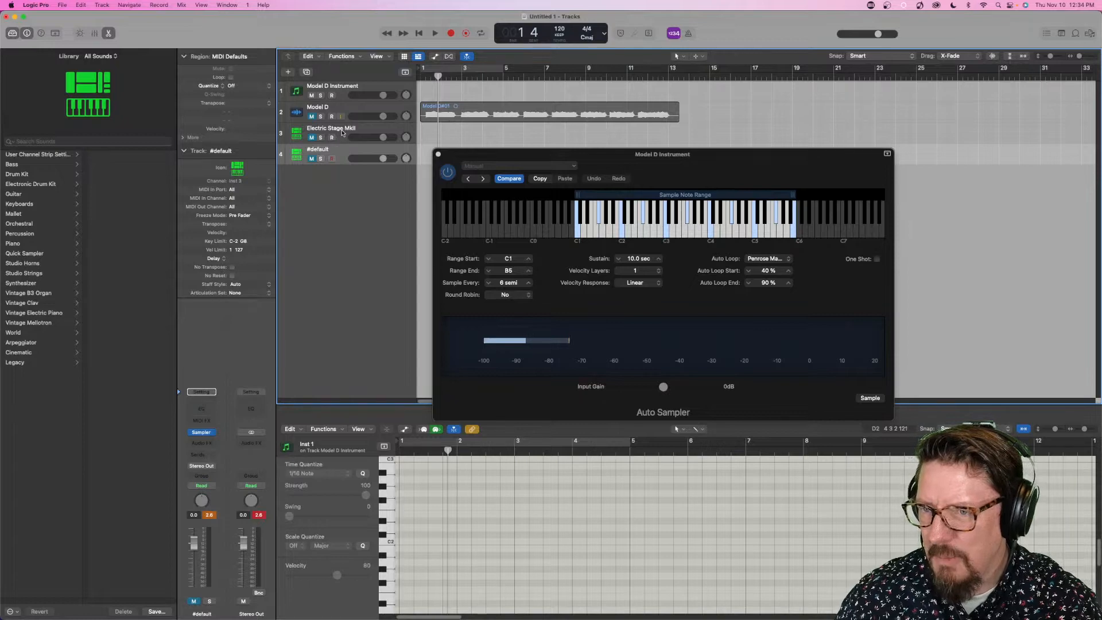
click(205, 432)
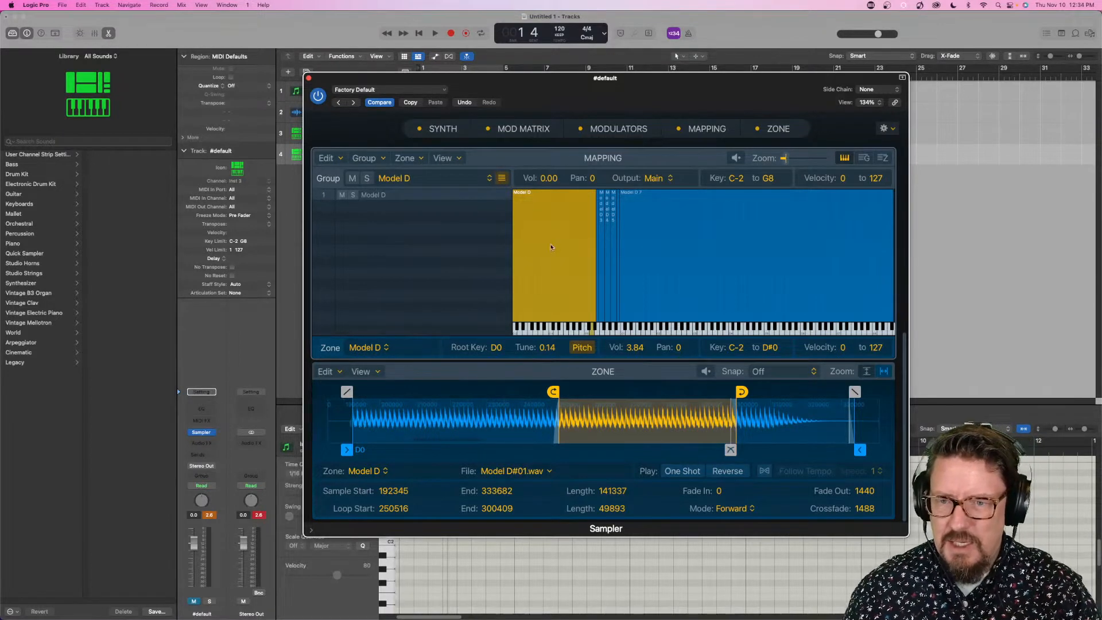
click(603, 264)
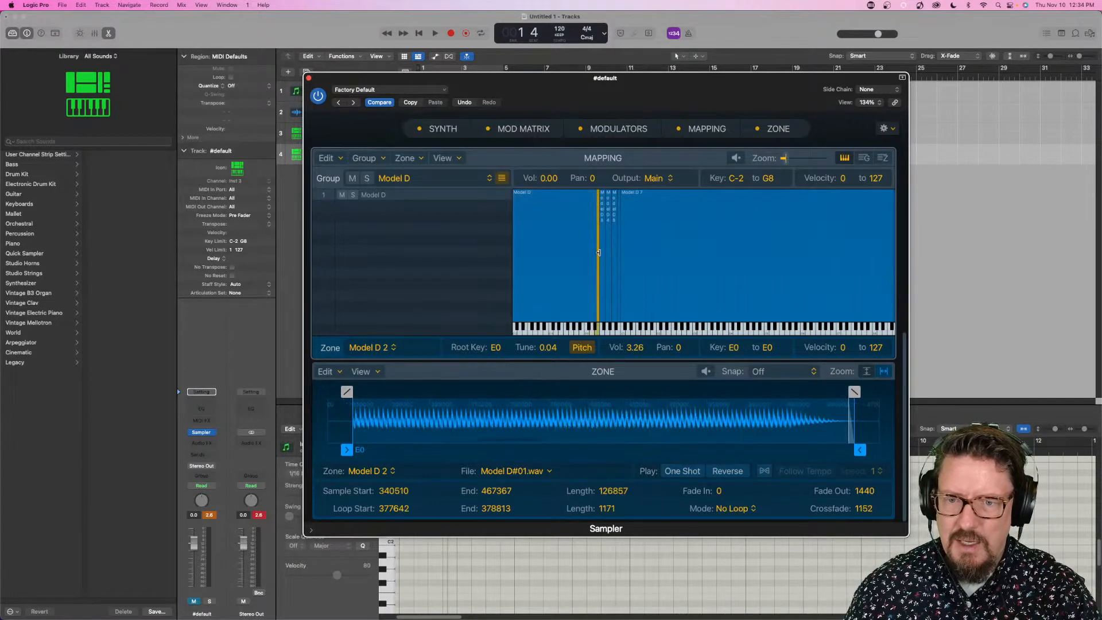
click(308, 78)
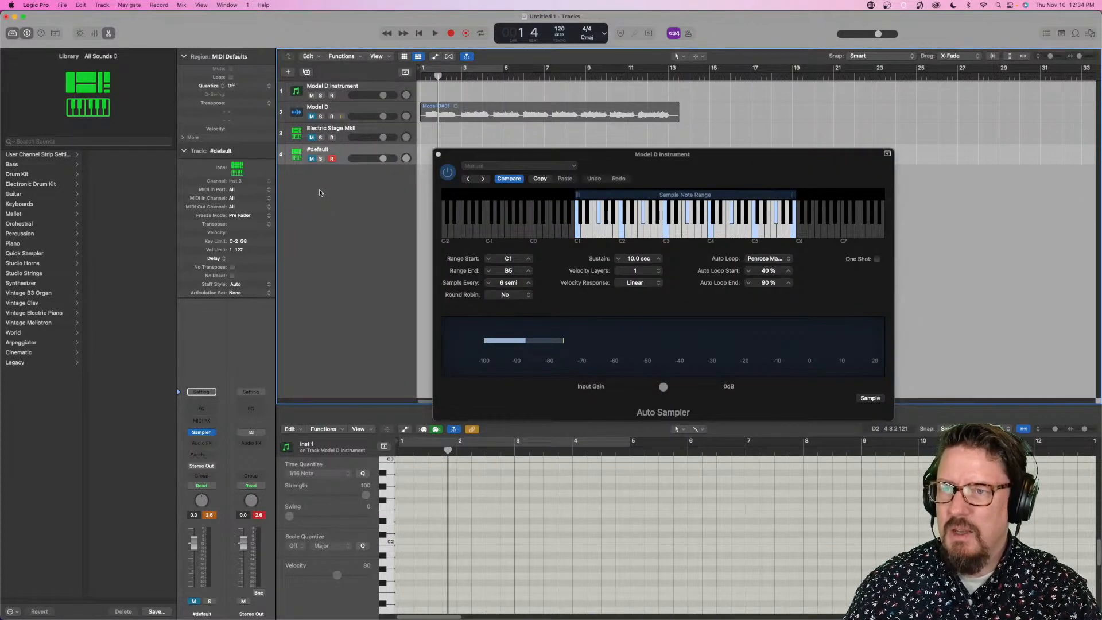
- Add a new software instrument track below #default and load the Sampler on it
double_click(329, 181)
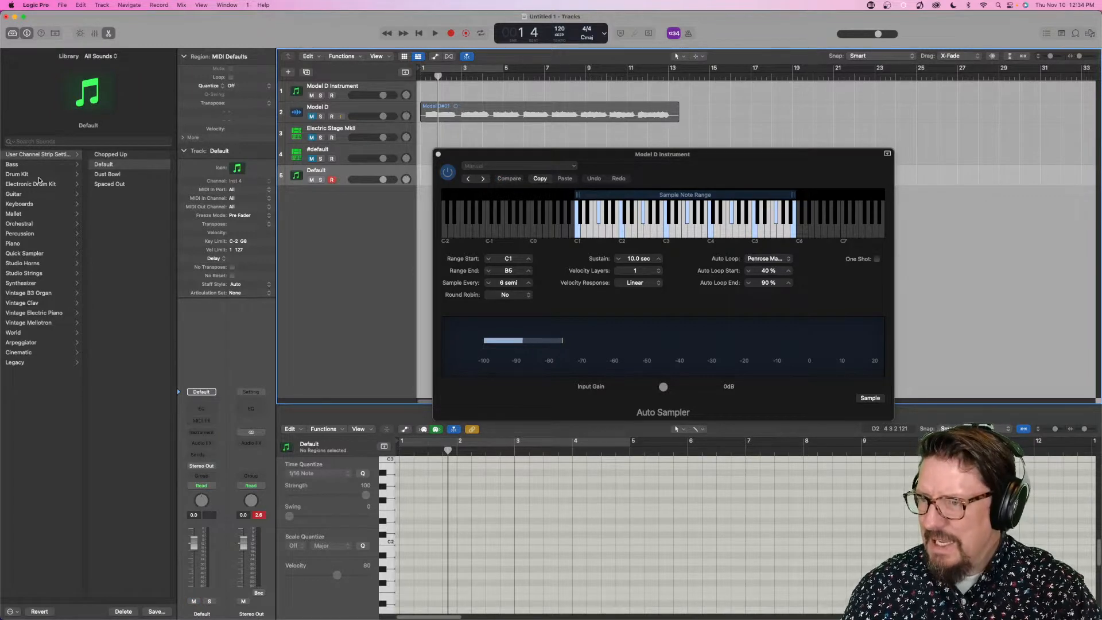
click(207, 432)
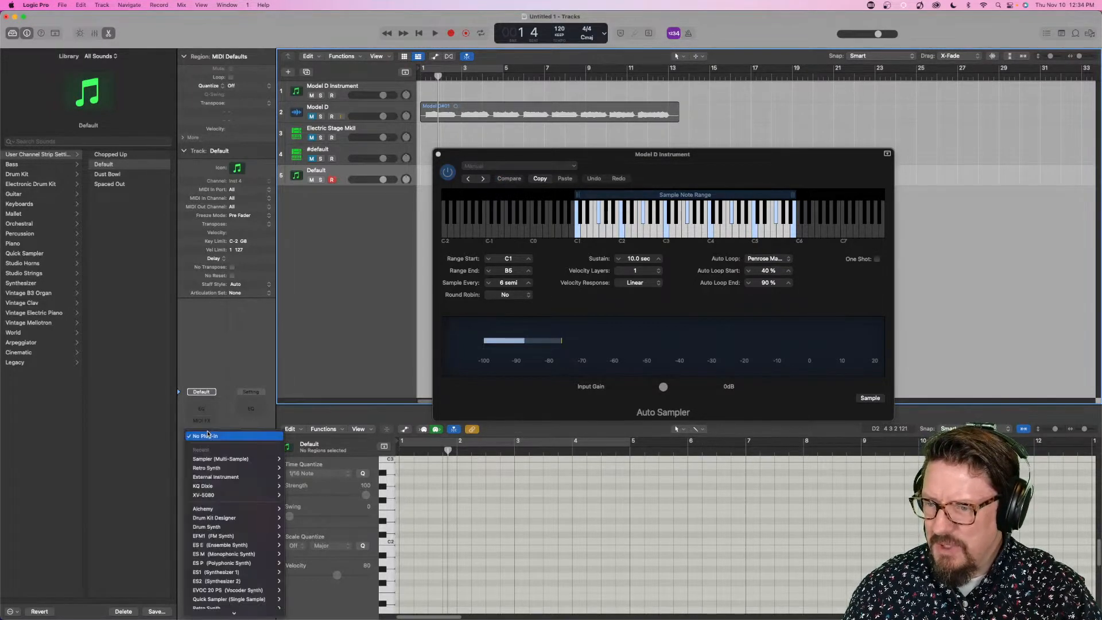
mouse_move(238, 459)
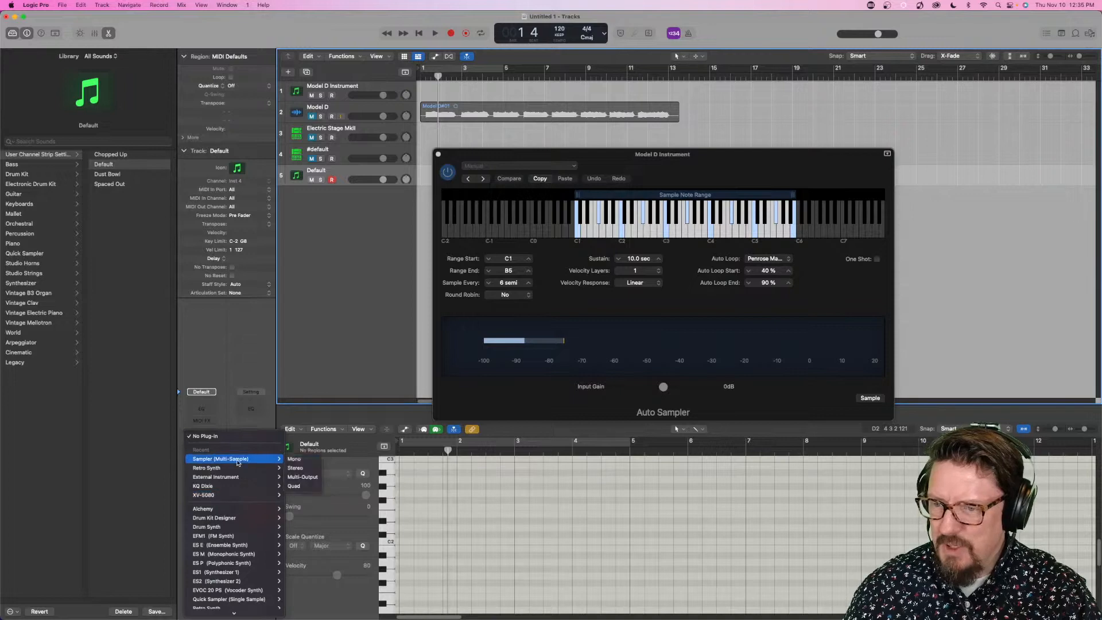
click(294, 460)
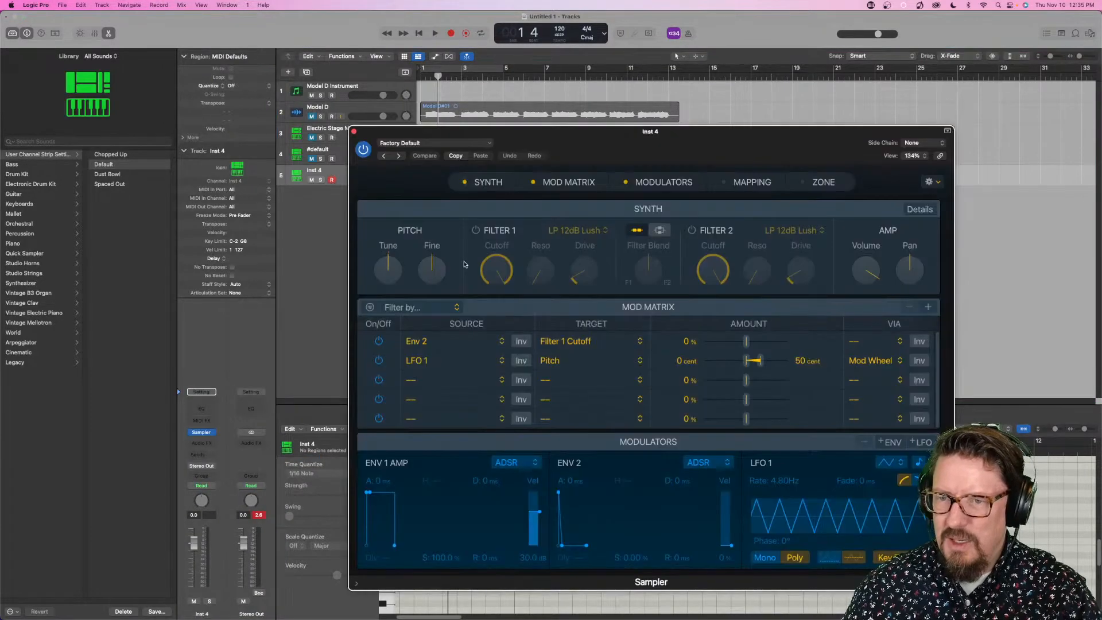
- Load the auto-sampled "Model D Test" instrument into the new track's Sampler
click(448, 144)
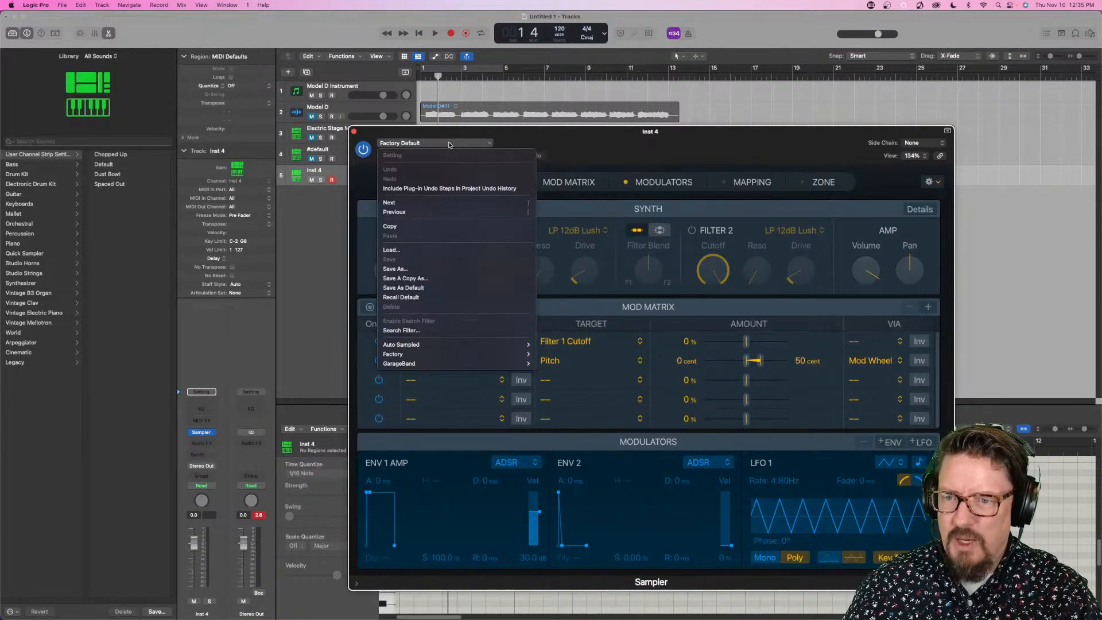
mouse_move(454, 347)
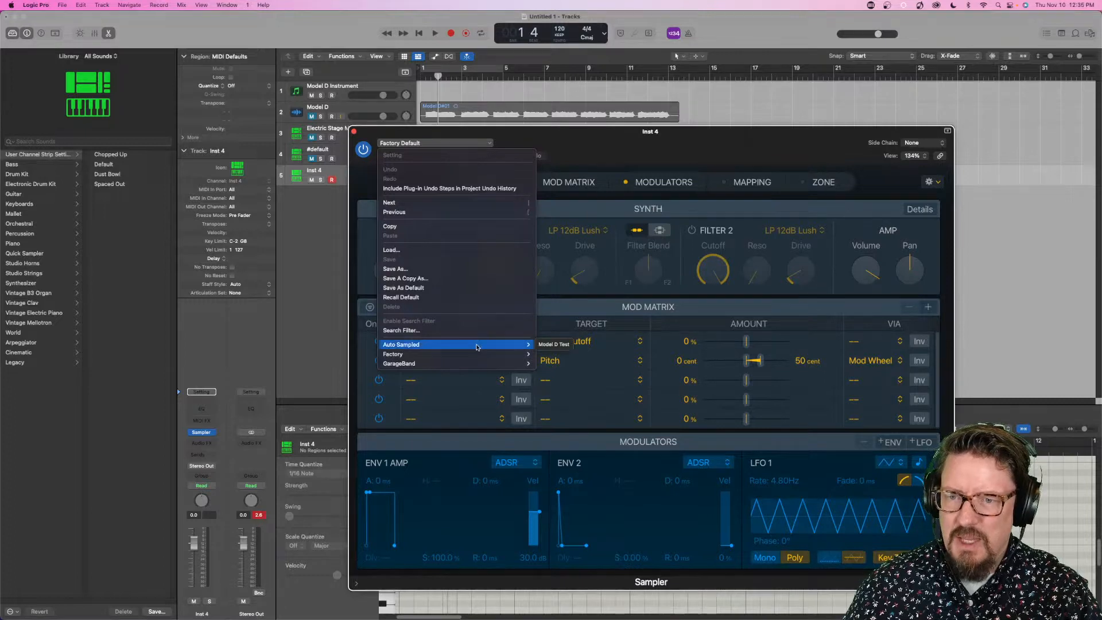
click(556, 347)
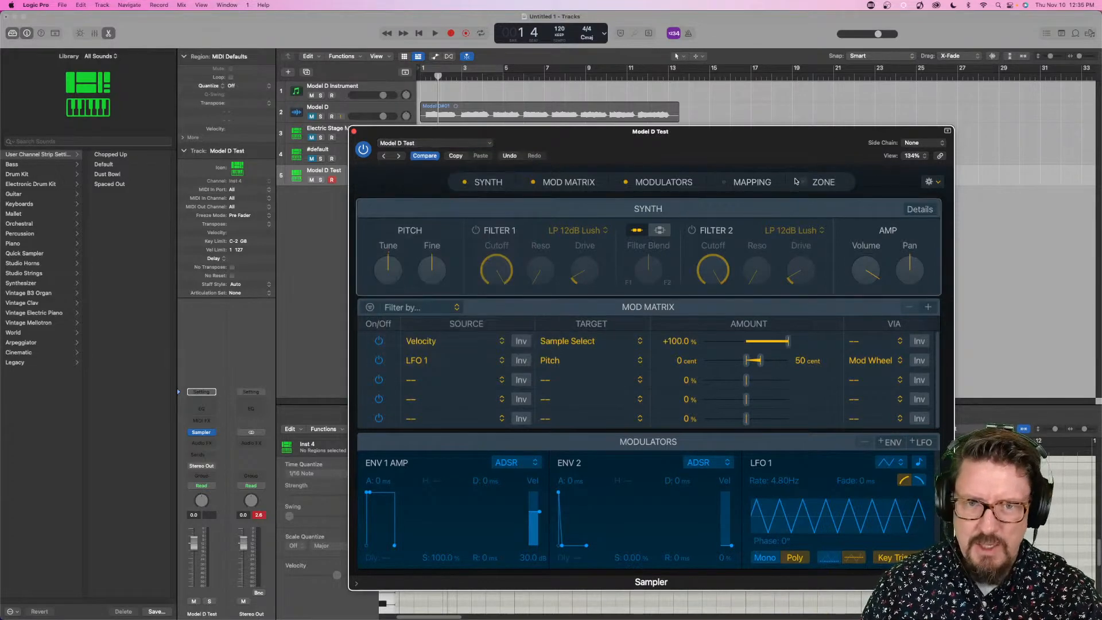
- Show the Sampler's Mapping and Zone sections and inspect the F#1 and C2 zones of the Model D Test instrument
click(805, 182)
click(751, 182)
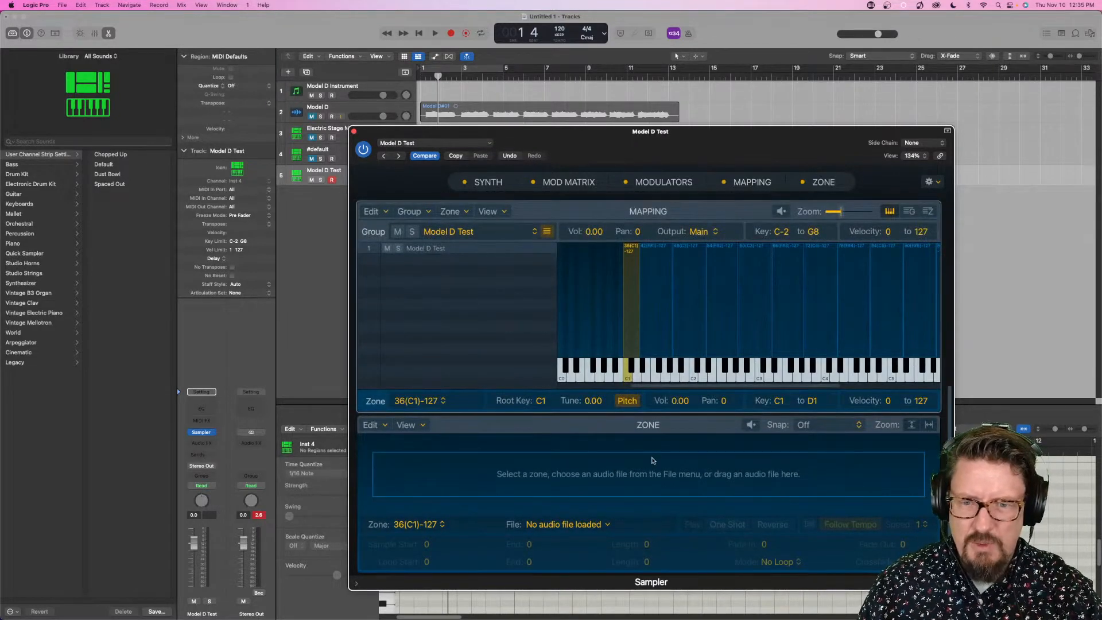
click(651, 288)
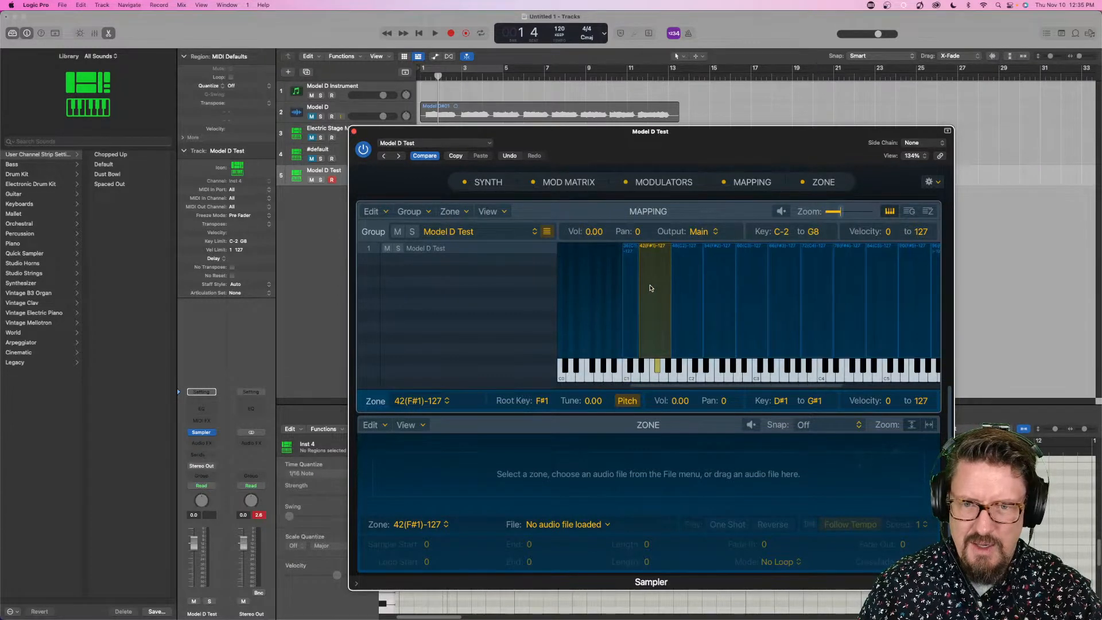
click(678, 285)
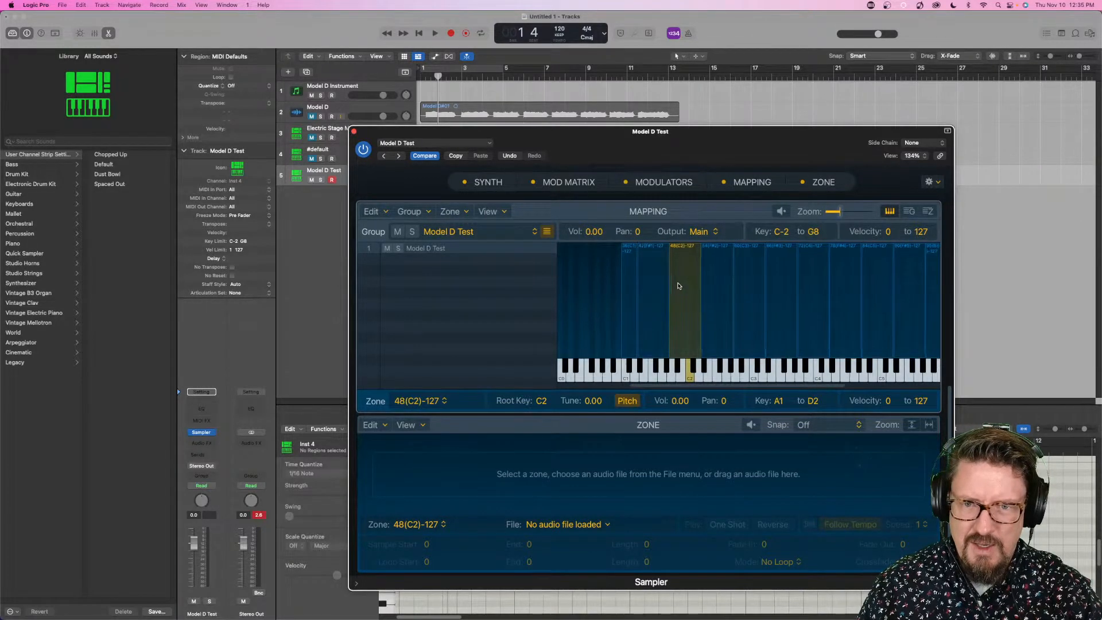
- Inspect the F#2 zone of the Model D Test instrument and close the Sampler window
click(722, 287)
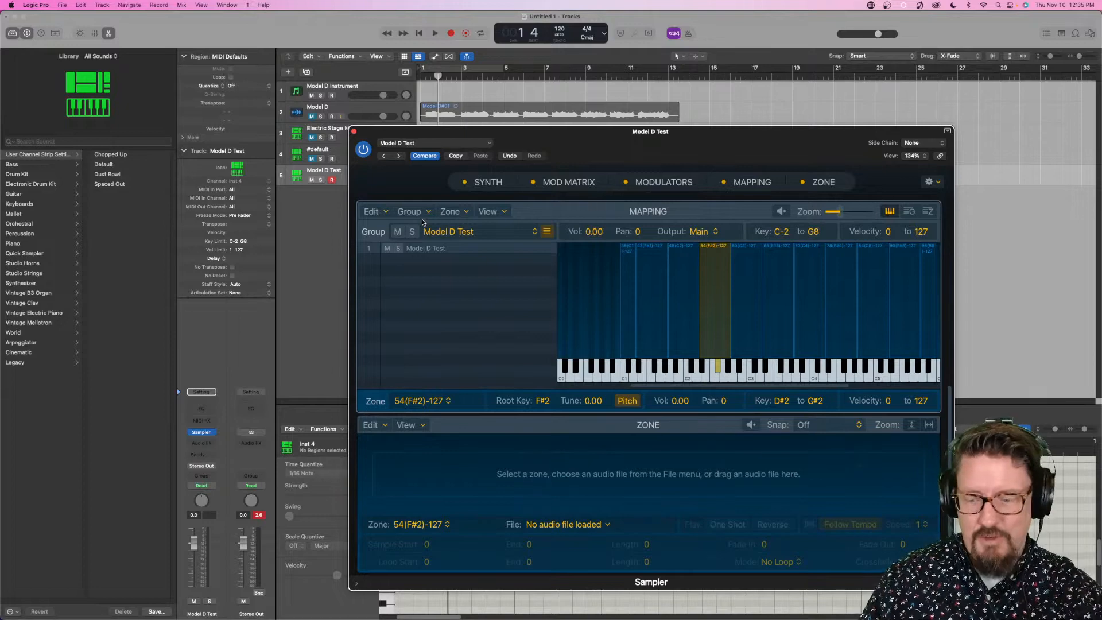
click(354, 132)
- Select the Model D Instrument track and audition notes on the Auto Sampler's keyboard
click(362, 88)
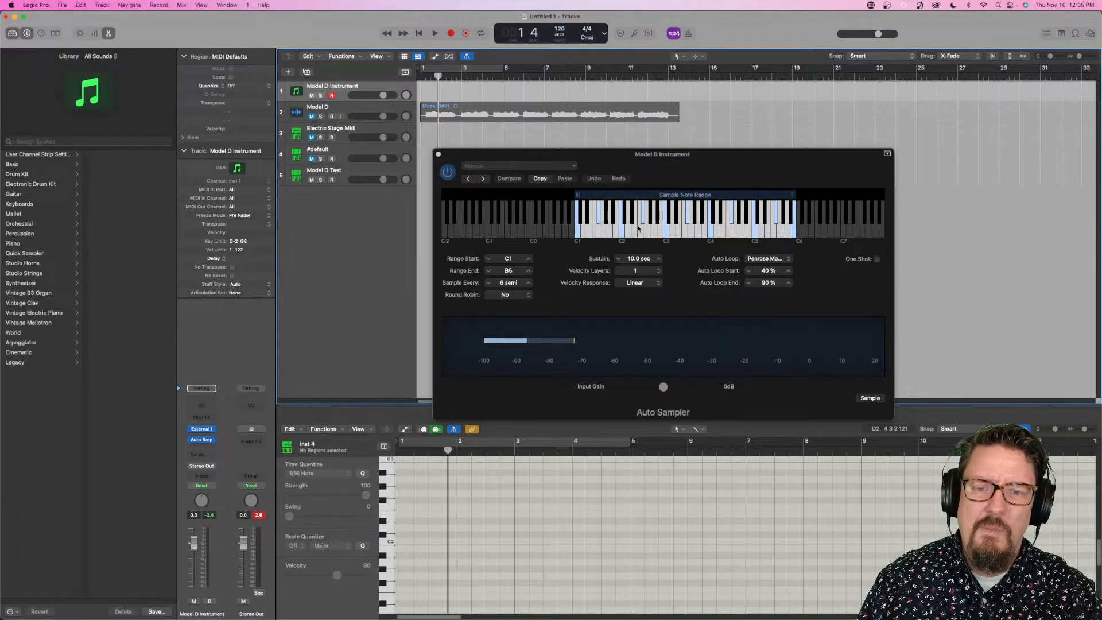
click(750, 226)
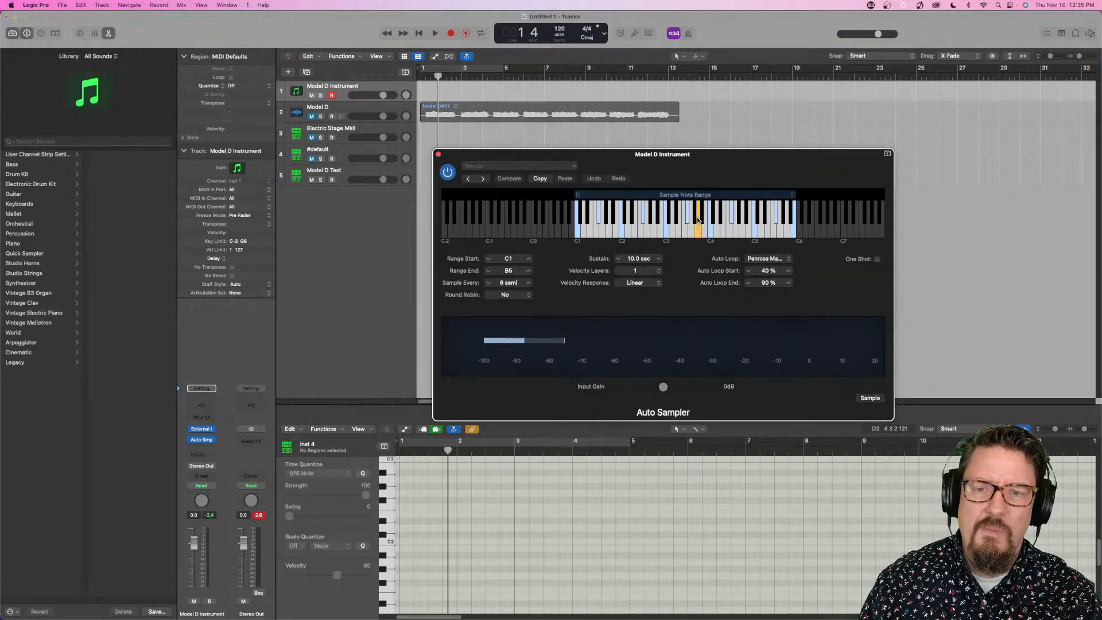
click(345, 86)
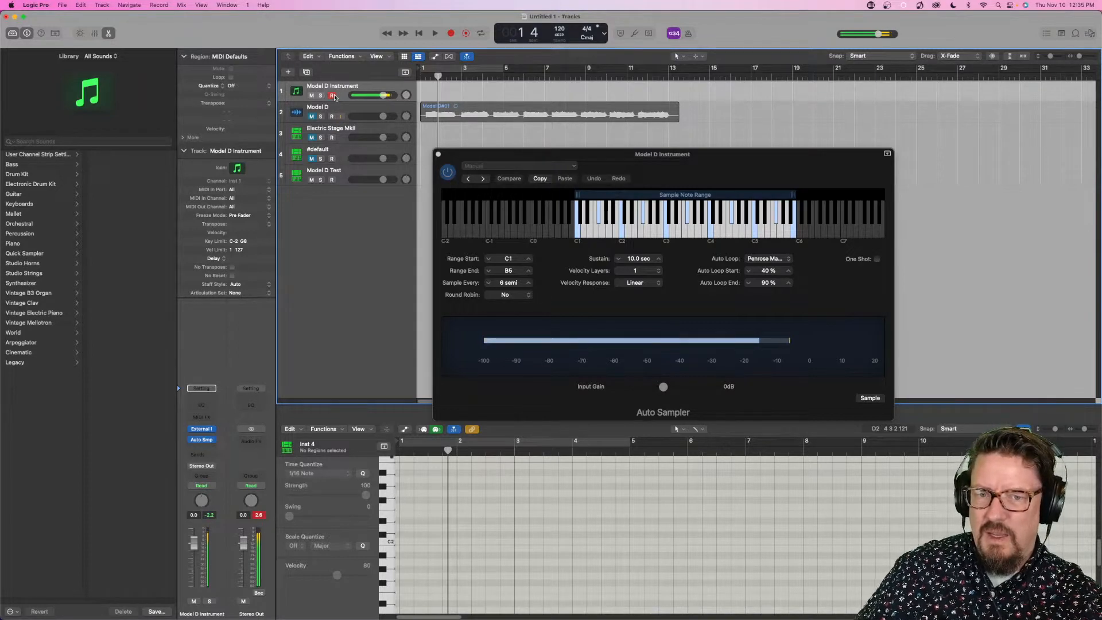
- Try MIDI channels 1 and 2 in the Model D Instrument's External Instrument, settle on channel 1, and close its window
click(201, 429)
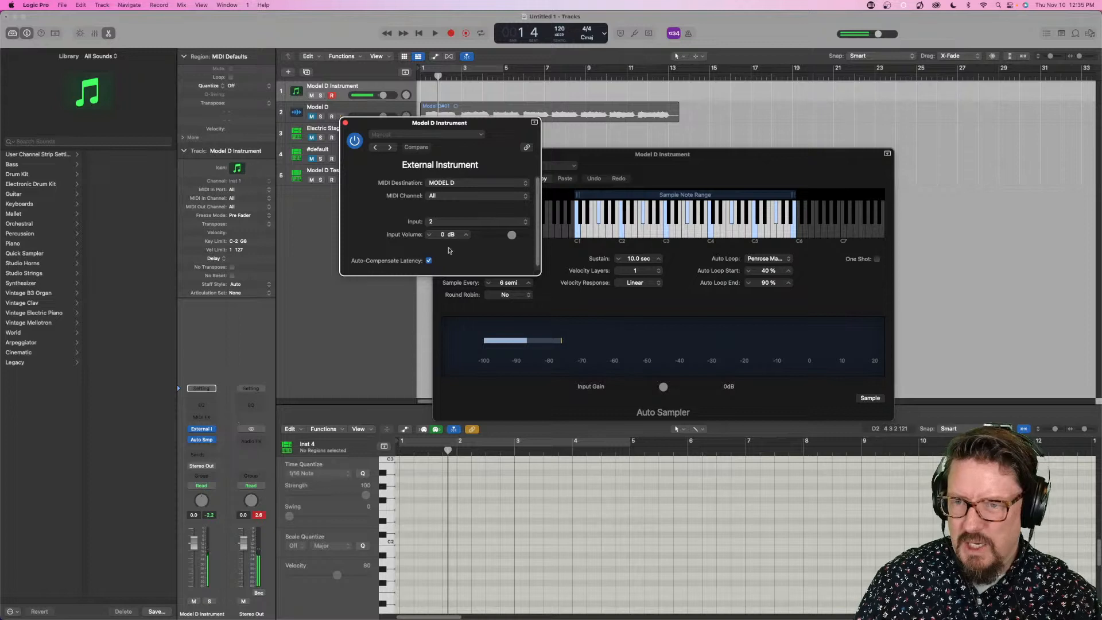
click(448, 195)
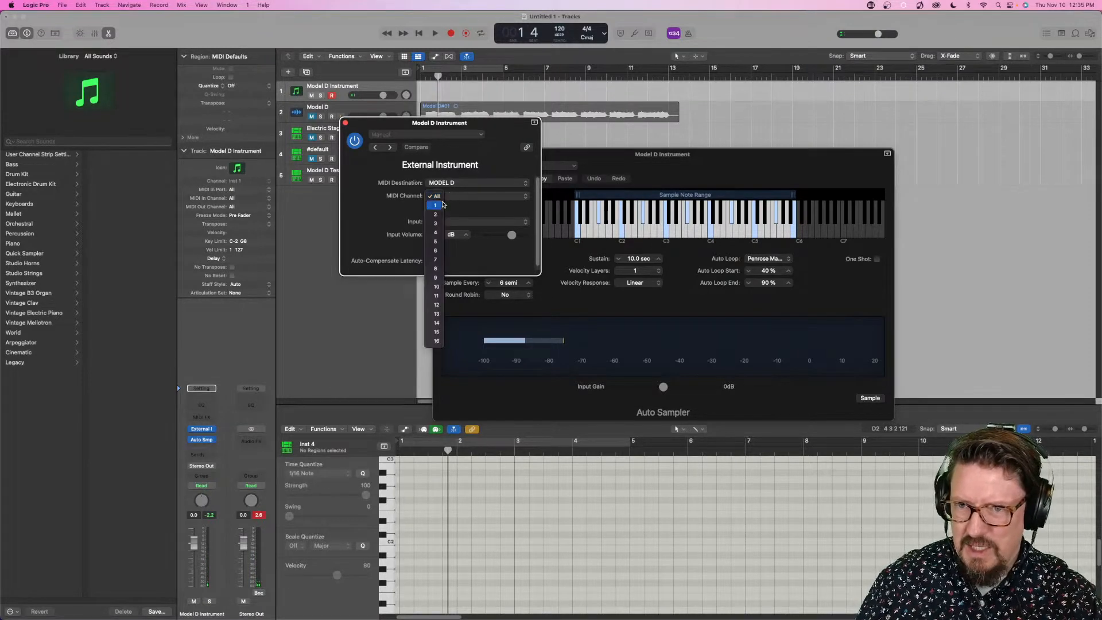
click(443, 205)
click(451, 195)
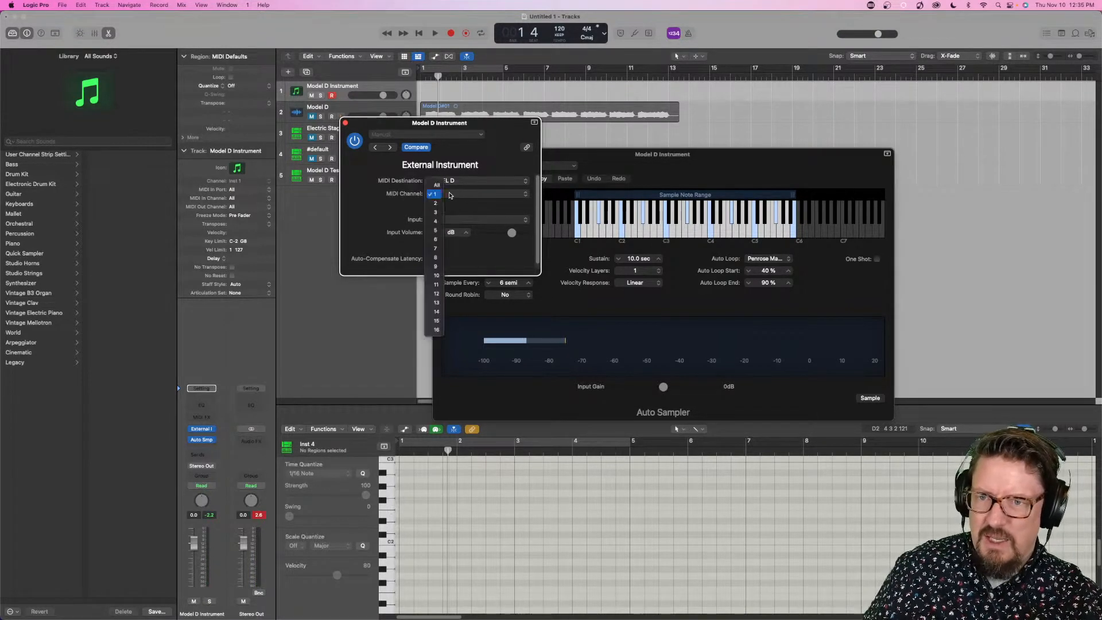
click(440, 196)
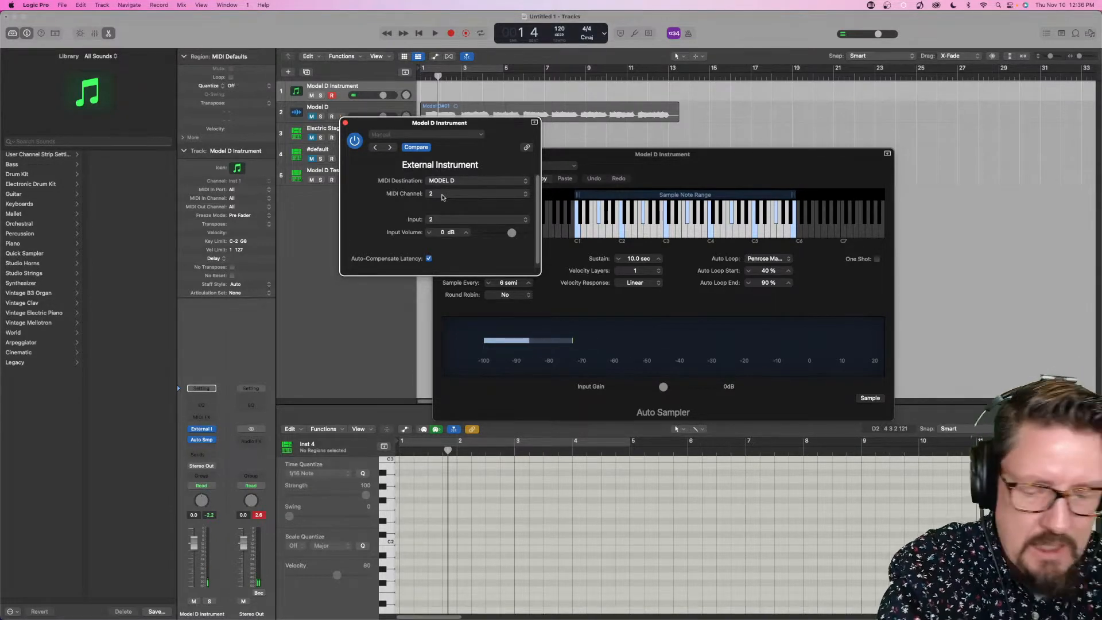
click(441, 196)
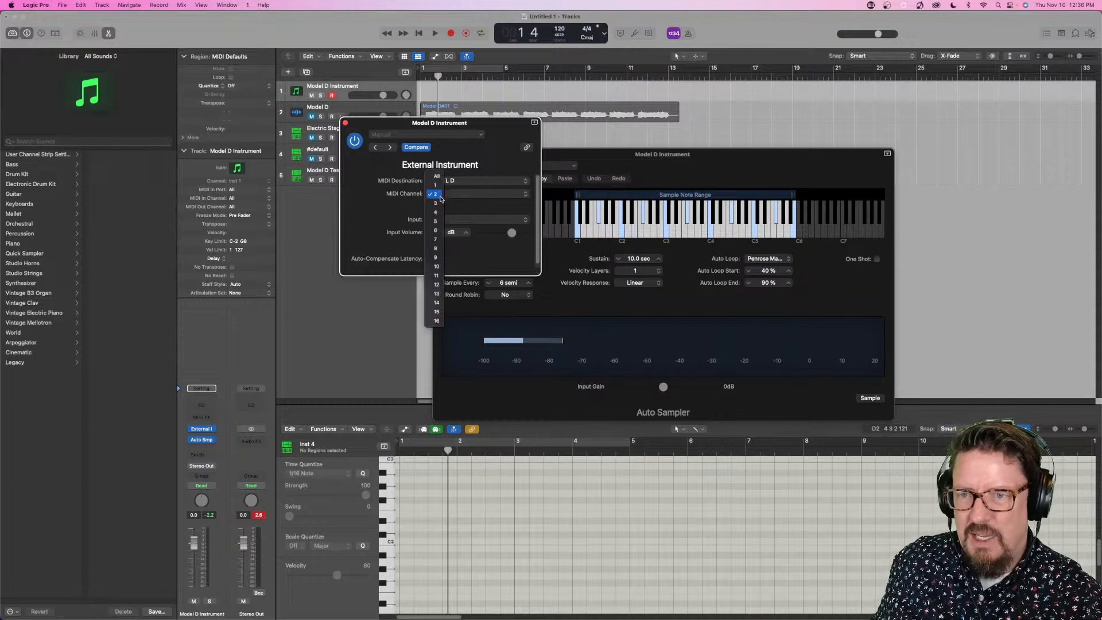
click(439, 183)
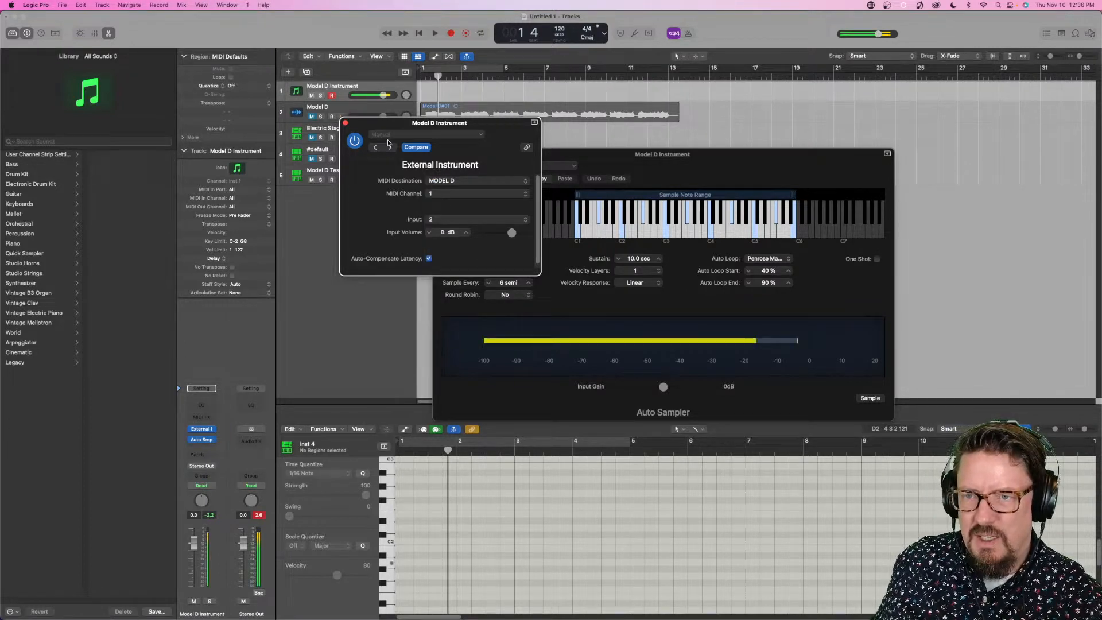
click(346, 122)
- Audition notes across the Auto Sampler keyboard's sample note range to check the synth's response
click(609, 230)
drag(608, 230, 768, 235)
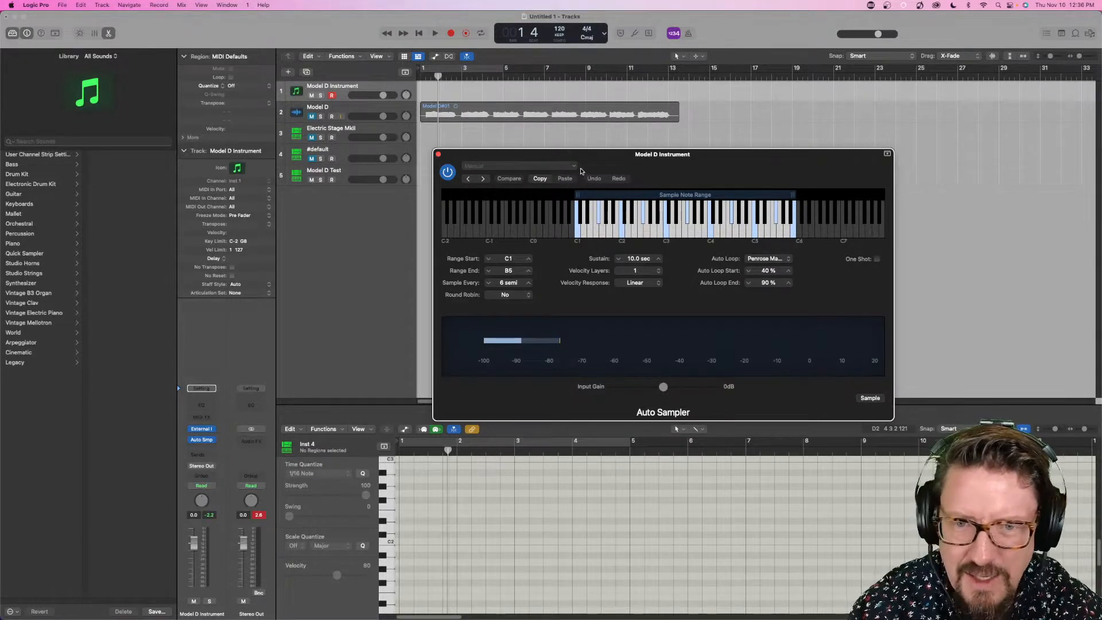
click(562, 165)
click(640, 169)
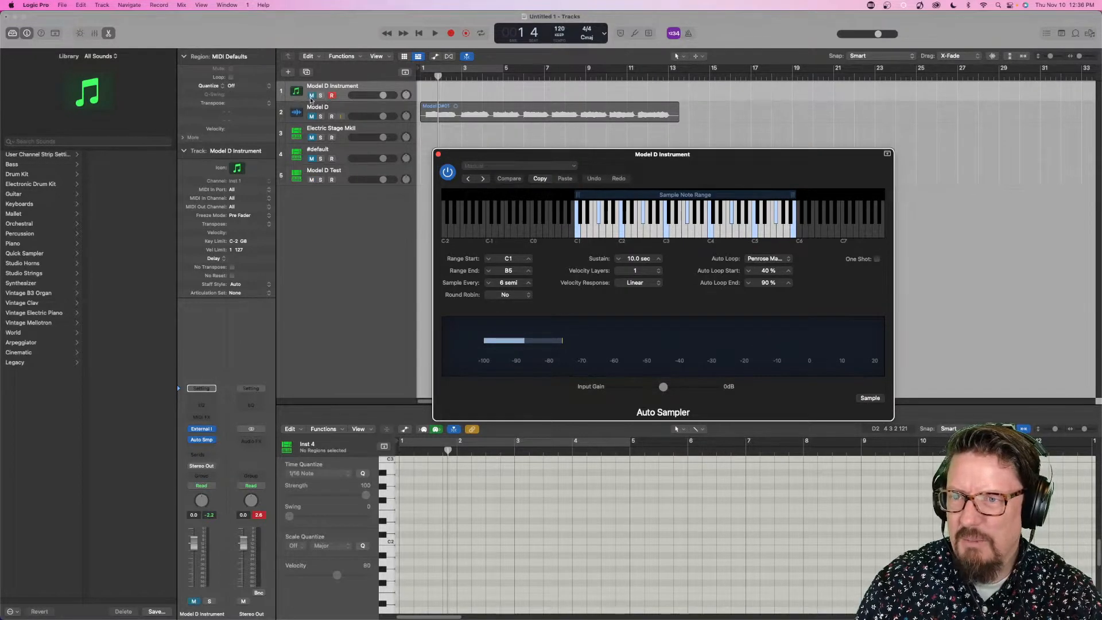
click(869, 398)
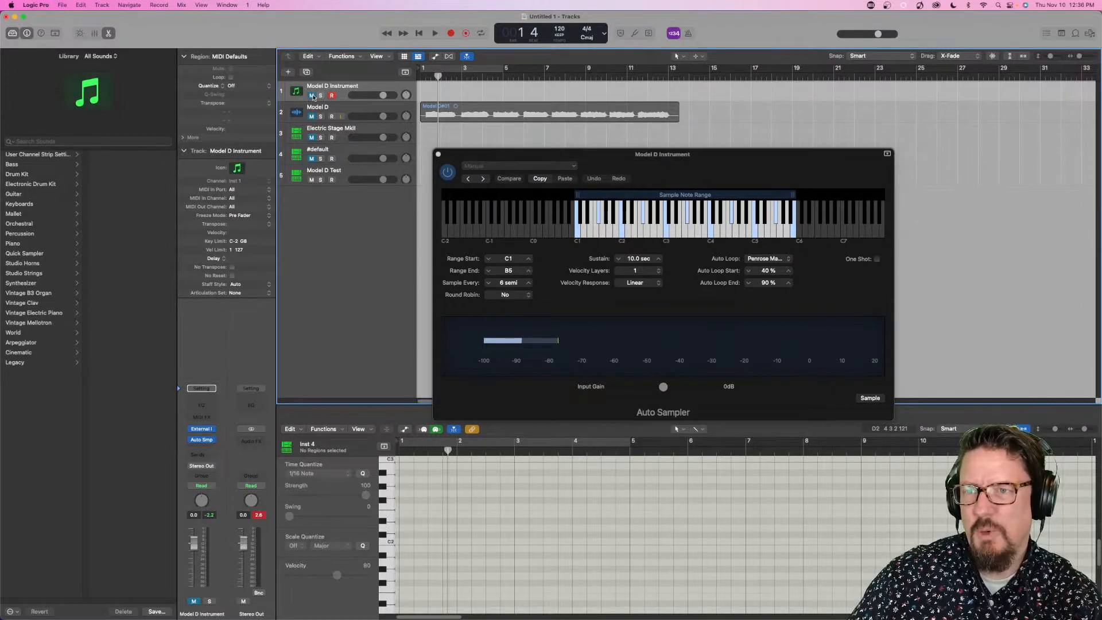
click(869, 399)
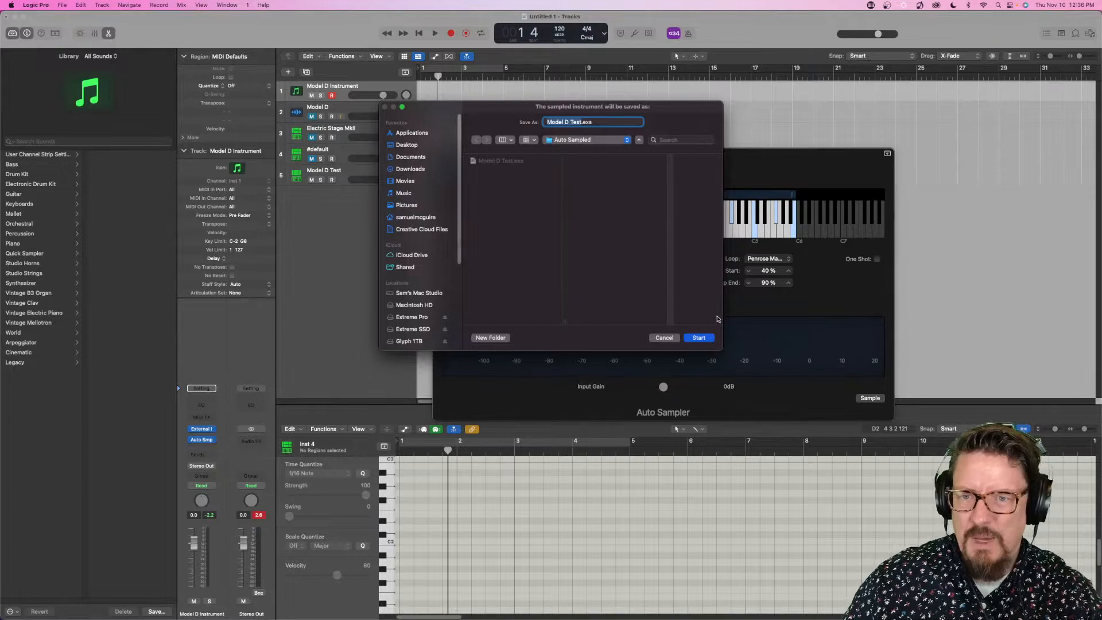
click(699, 338)
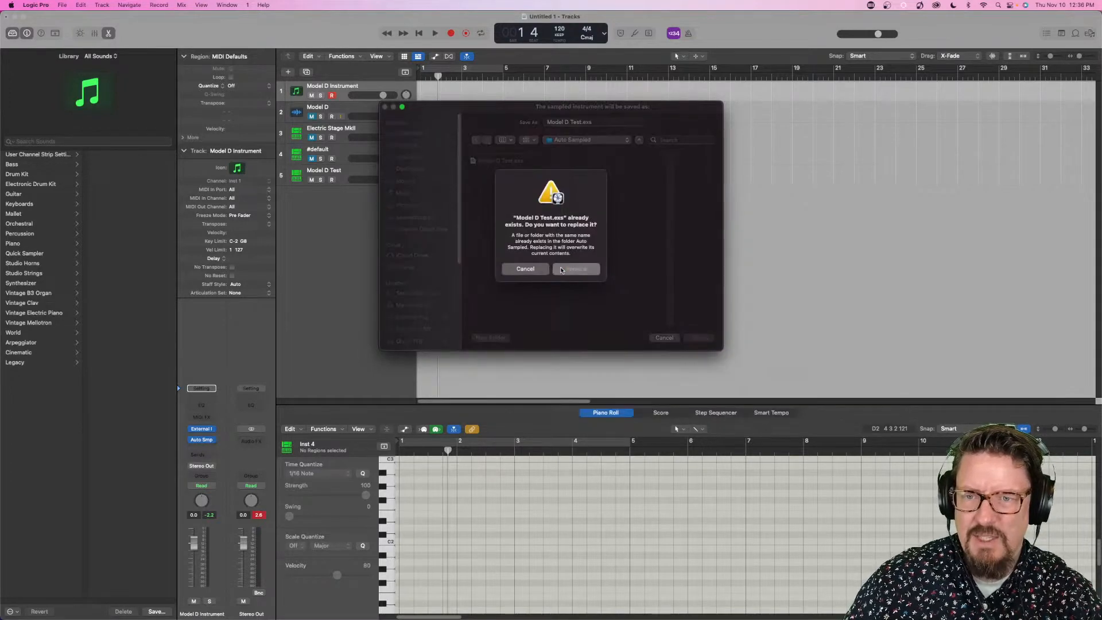
click(577, 270)
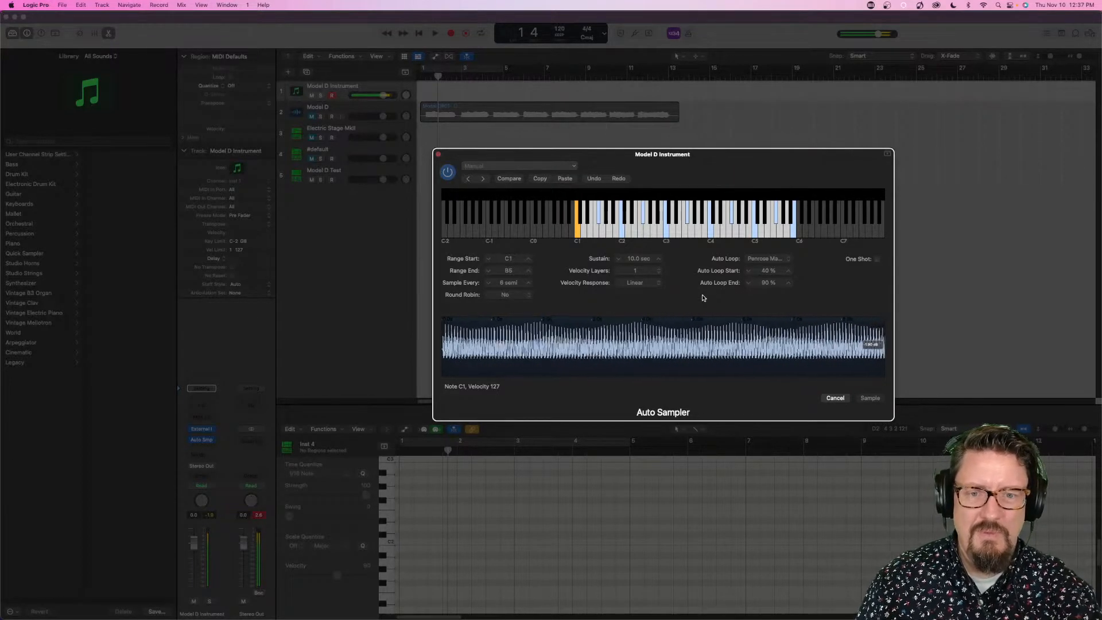
click(834, 398)
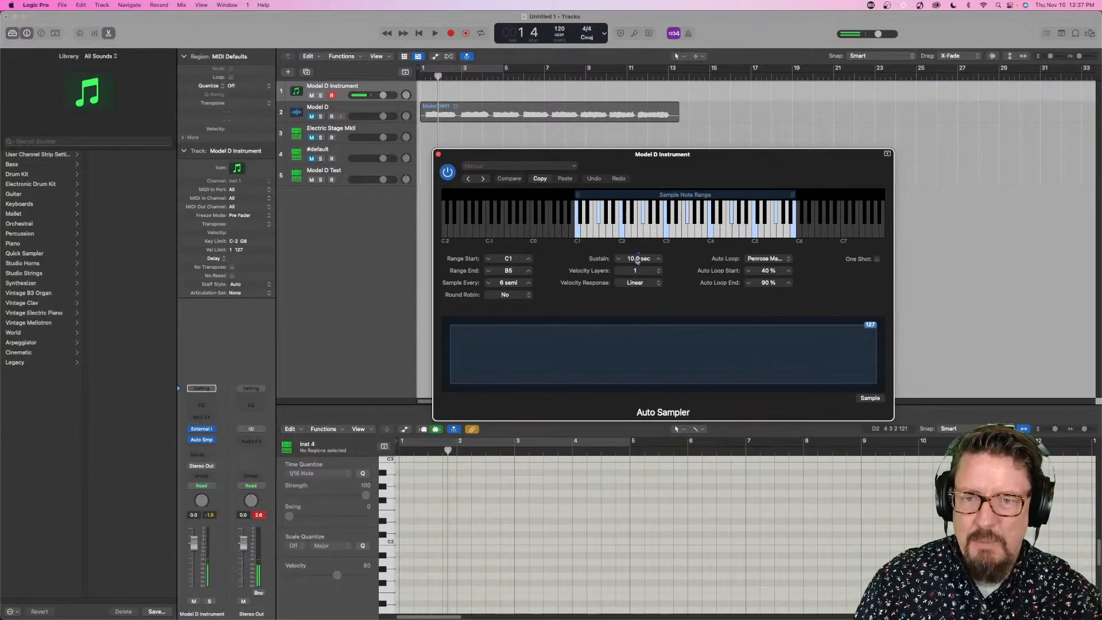
- Set the Auto Sampler's sustain to 4.0 sec and resample the synth, replacing the existing Model D Test.exs
drag(637, 260, 637, 264)
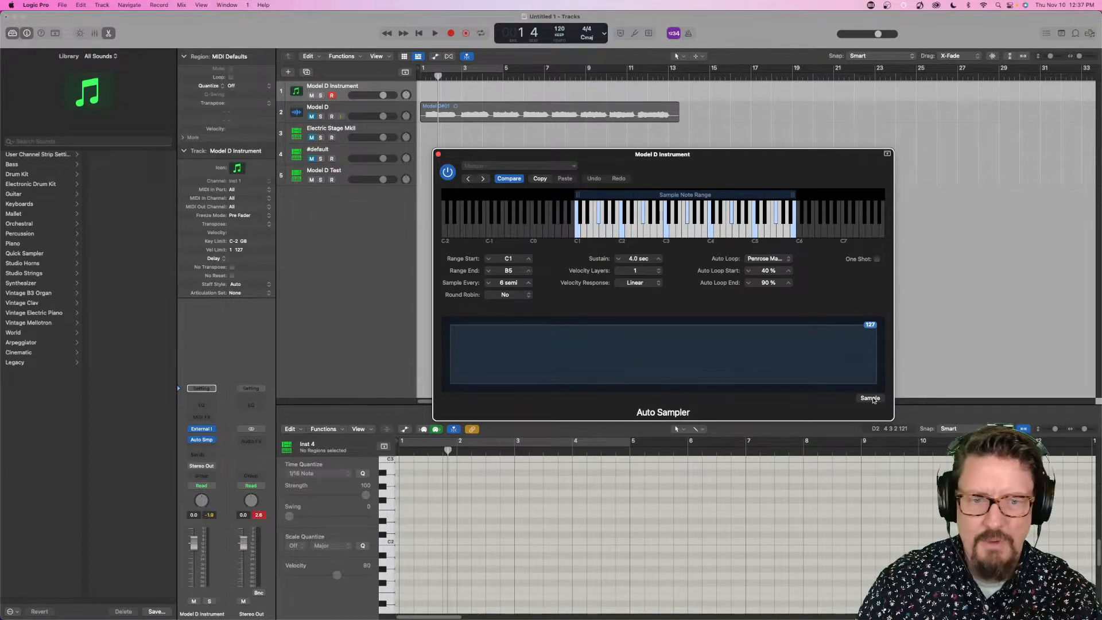
click(869, 399)
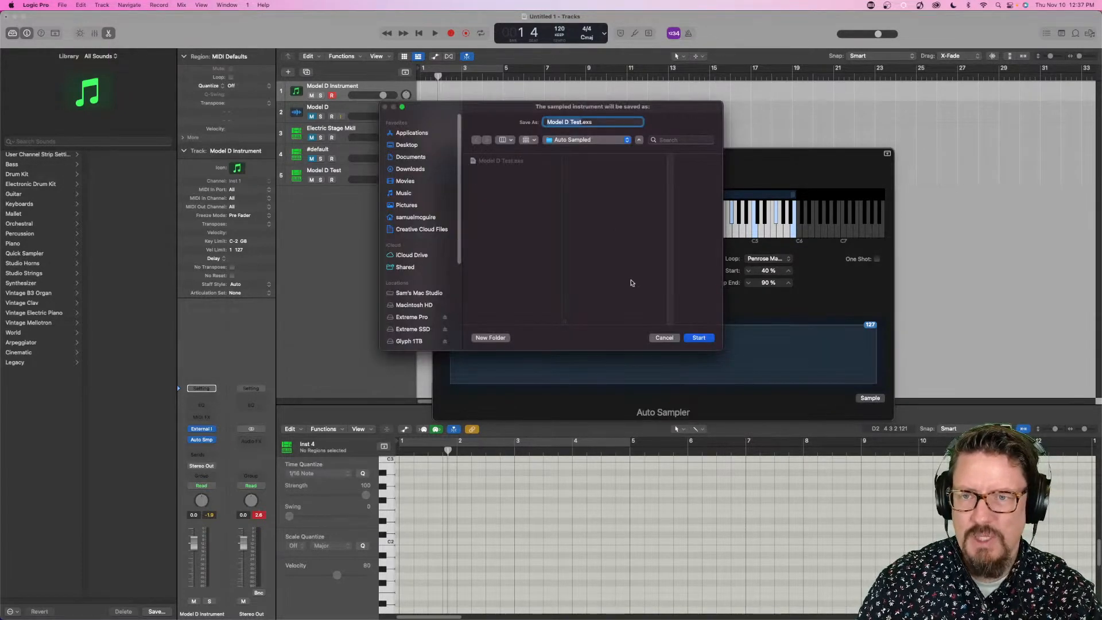
click(697, 338)
click(582, 268)
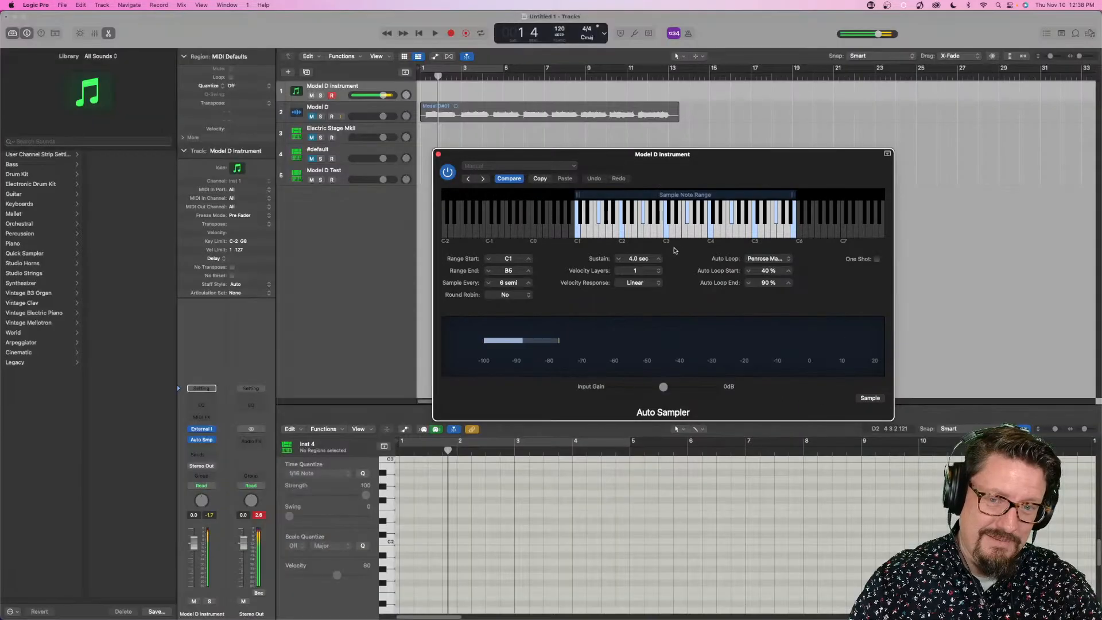
- Refresh the Model D Test track's Sampler by loading Classical Piano and reloading the auto-sampled Model D Test, then close its window
click(438, 154)
click(366, 173)
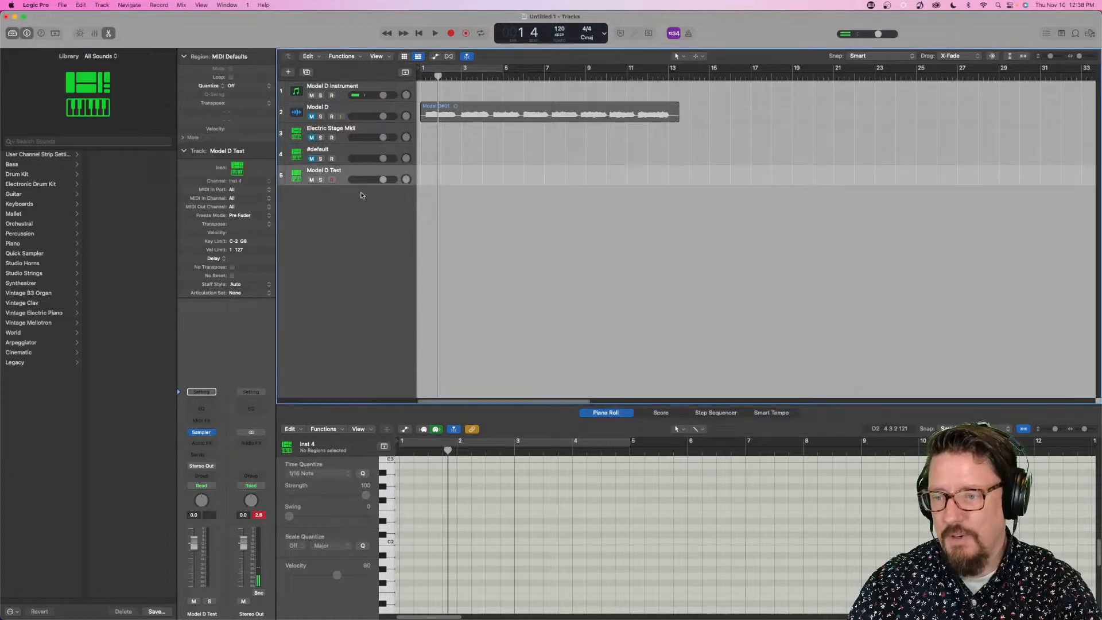
click(200, 431)
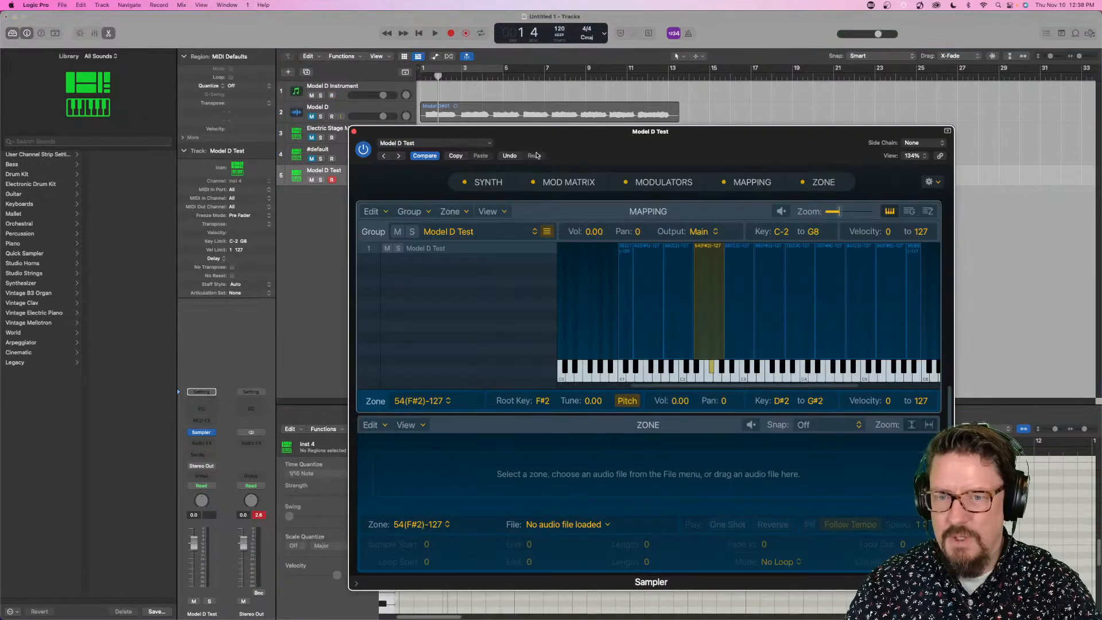
click(451, 143)
mouse_move(463, 346)
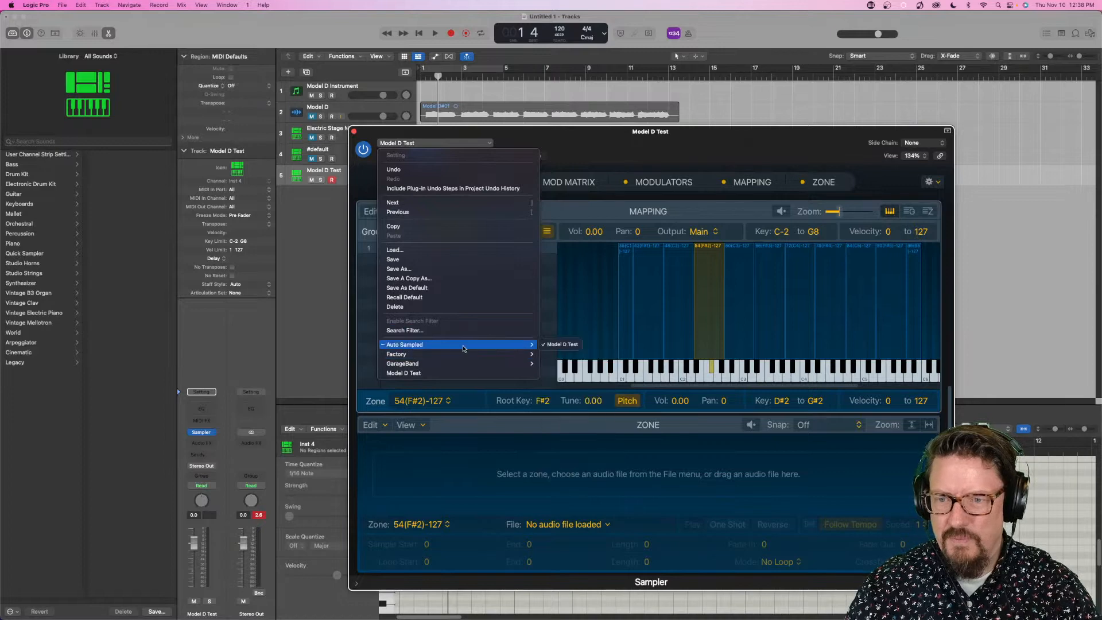
mouse_move(574, 354)
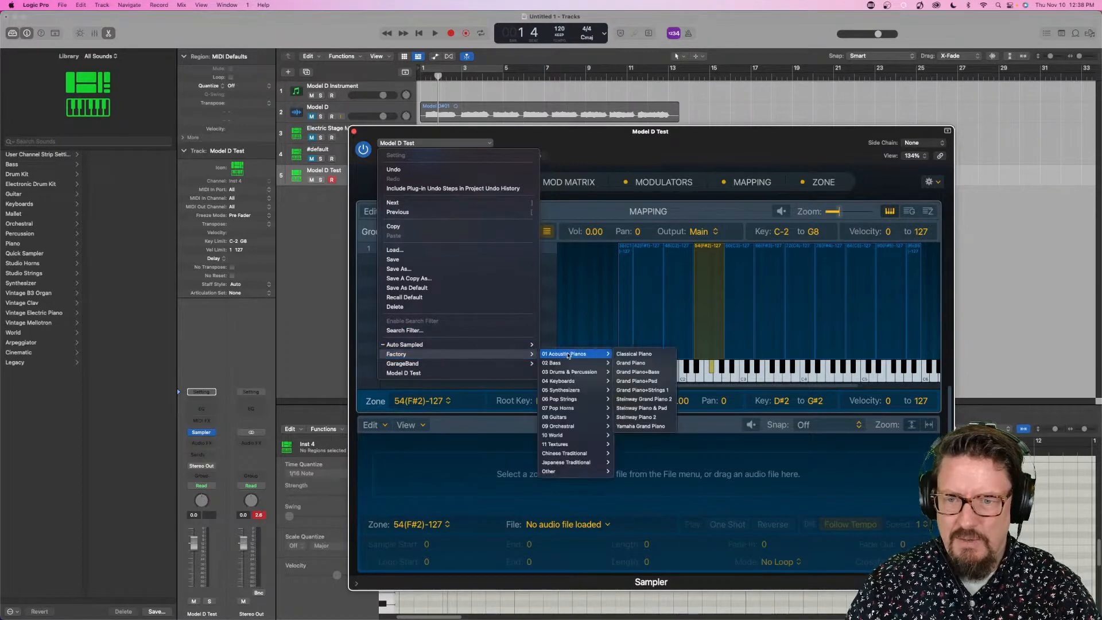
click(625, 355)
click(409, 146)
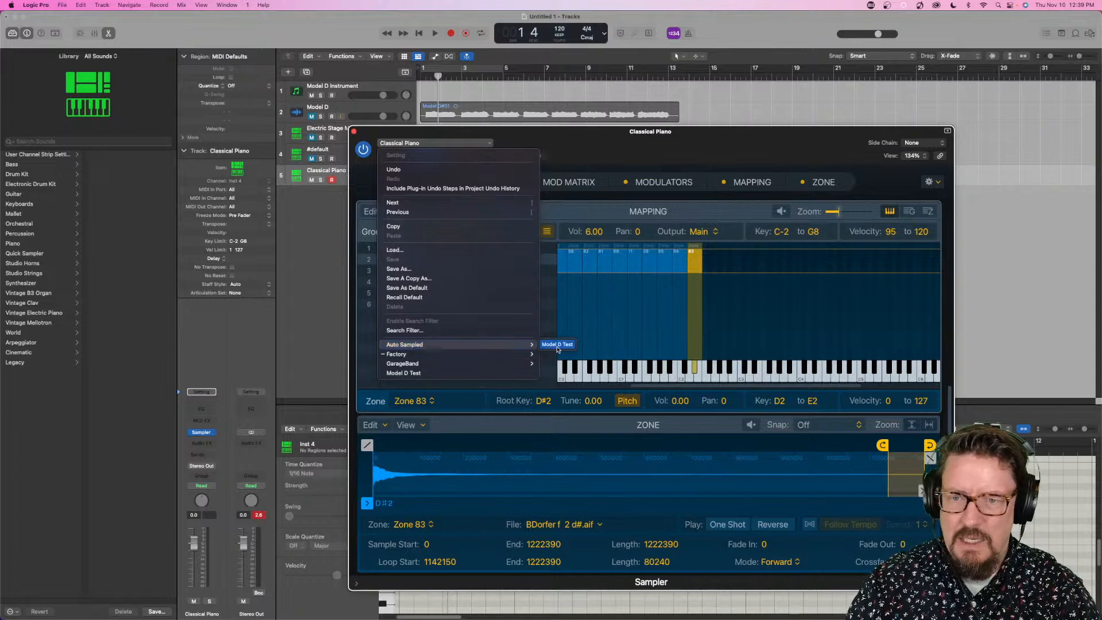
click(550, 345)
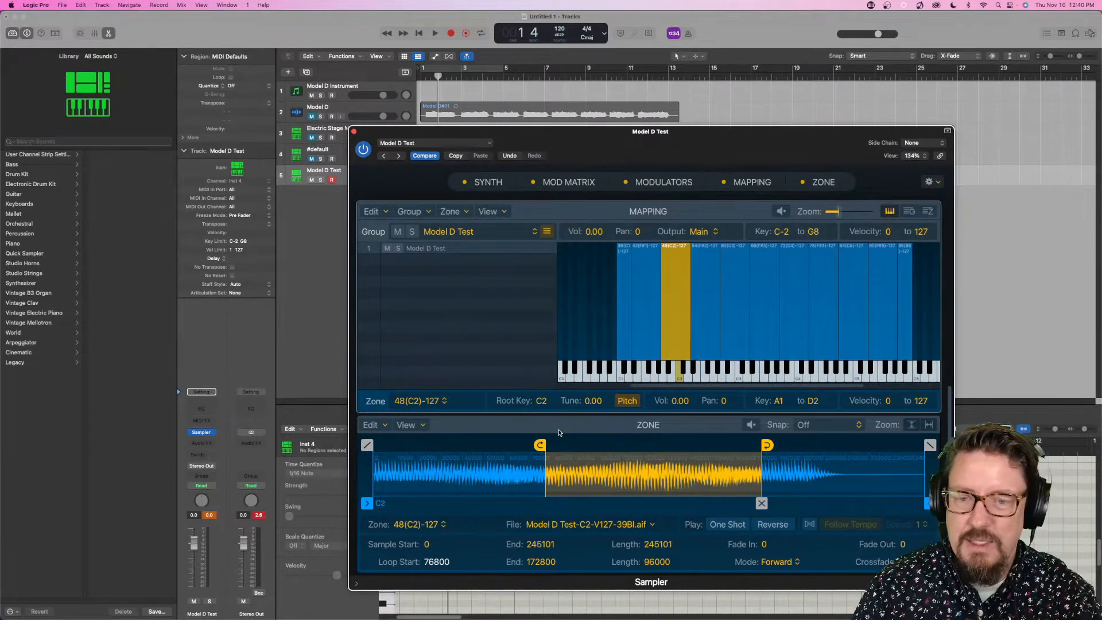
click(353, 132)
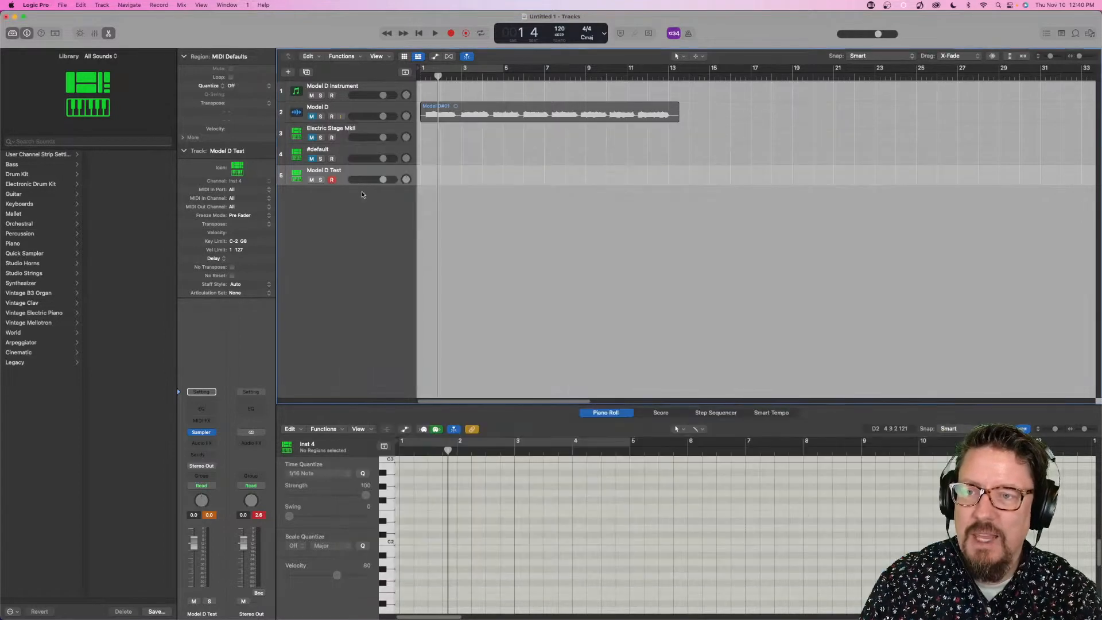
- In the Model D Instrument's Auto Sampler, set Auto Loop to Search, sampling to every 12 semitones, and sustain to 3.0 sec
click(363, 89)
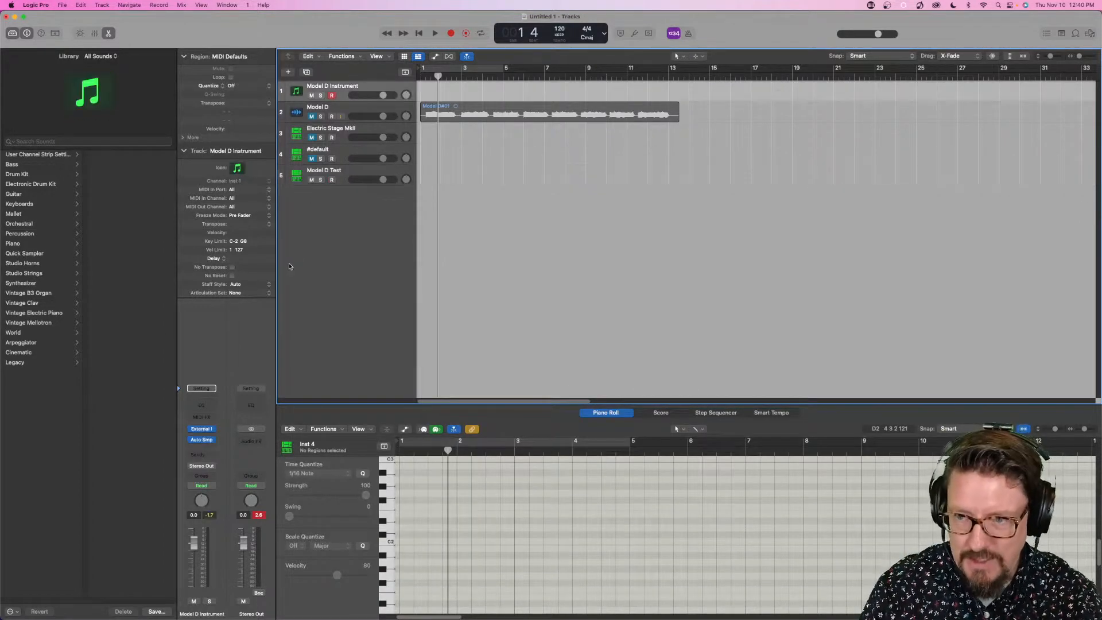
click(201, 440)
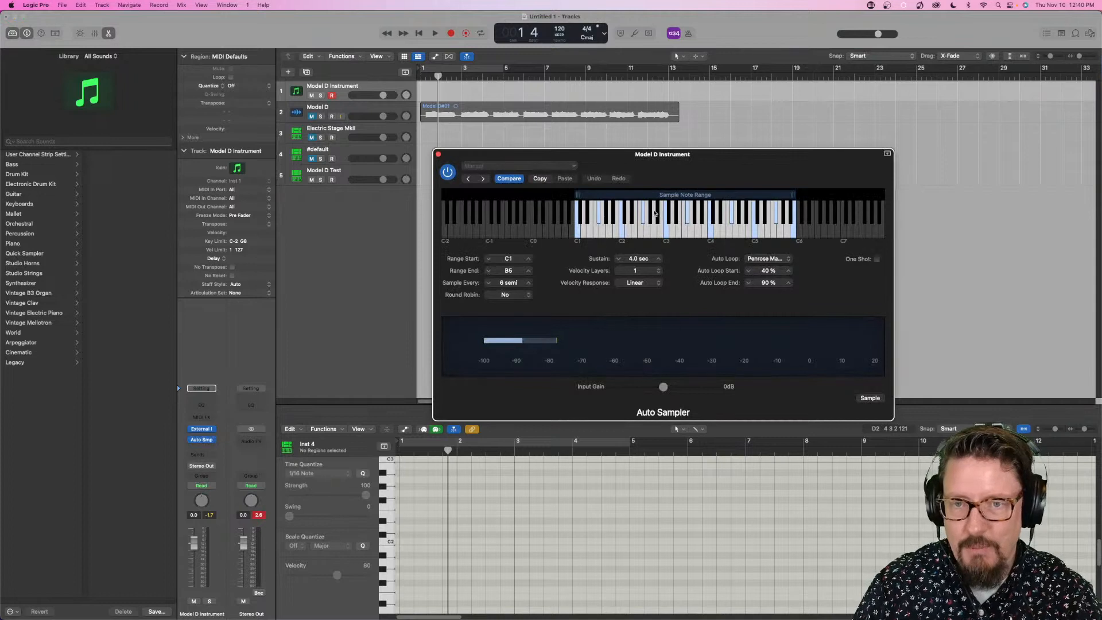
click(762, 259)
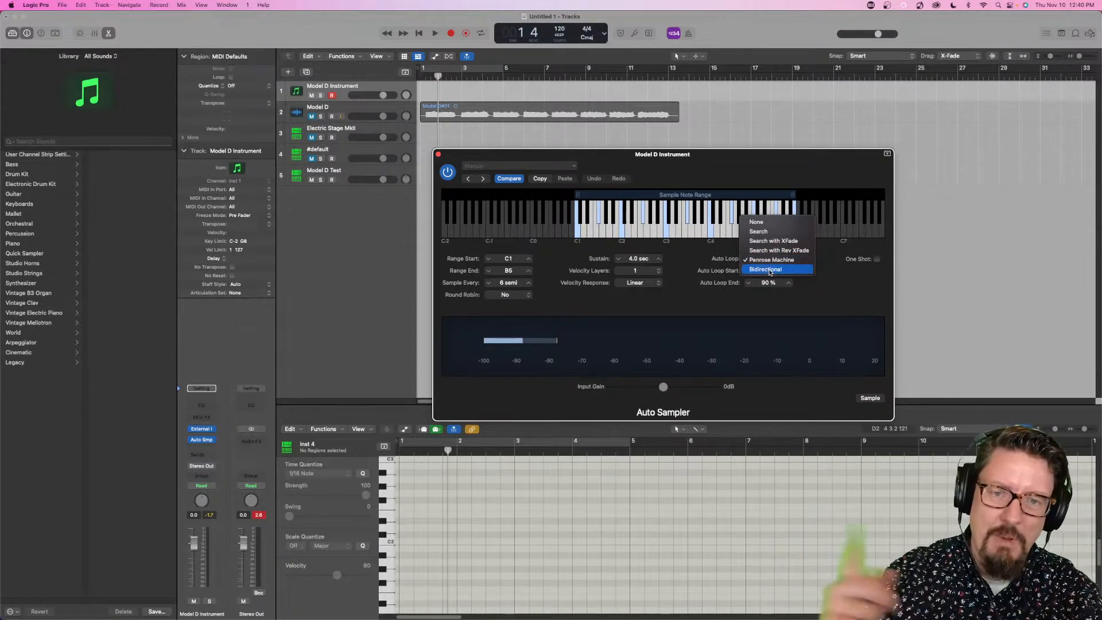
click(766, 231)
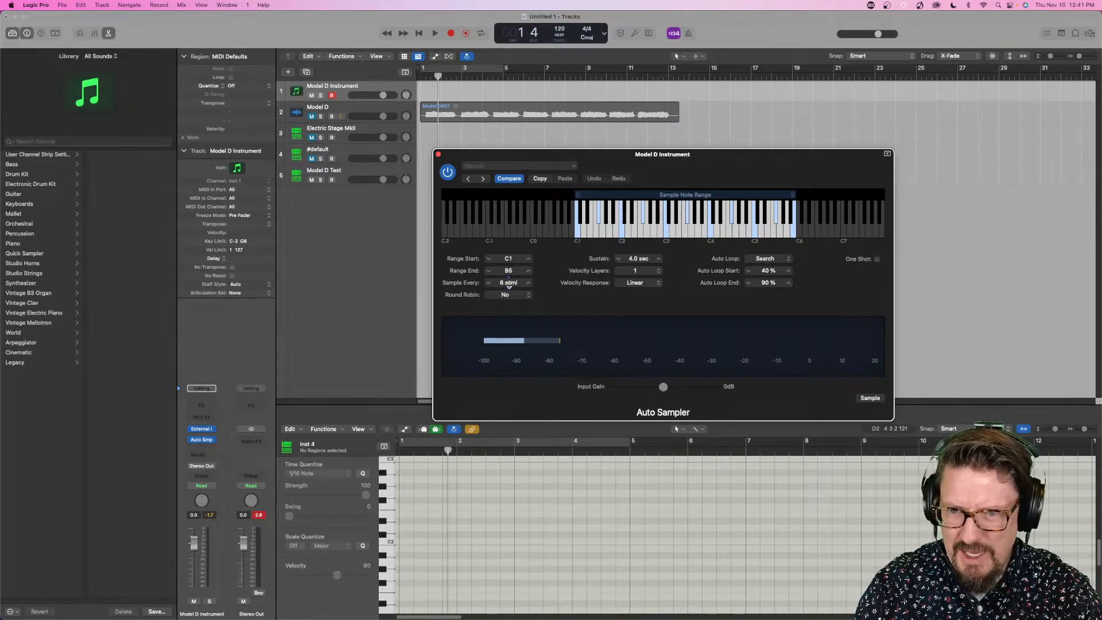
mouse_move(508, 283)
mouse_down()
mouse_move(508, 293)
mouse_move(509, 267)
mouse_up()
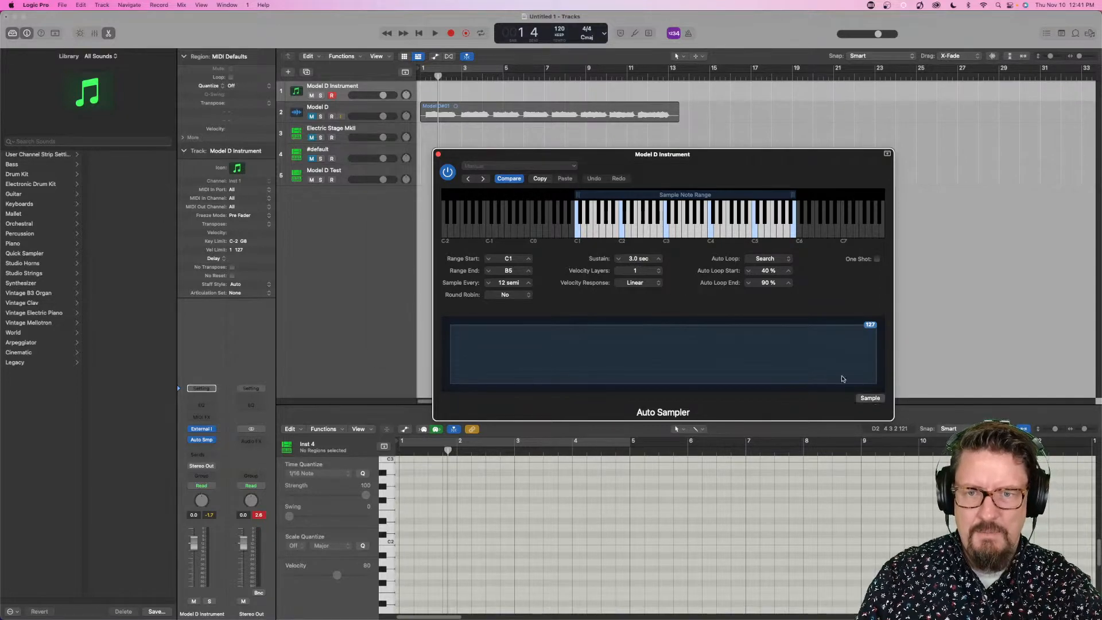
- Run Auto Sampler with the instrument saved as "Model D Test 2.exs" in the Auto Sampled folder
click(869, 398)
click(581, 122)
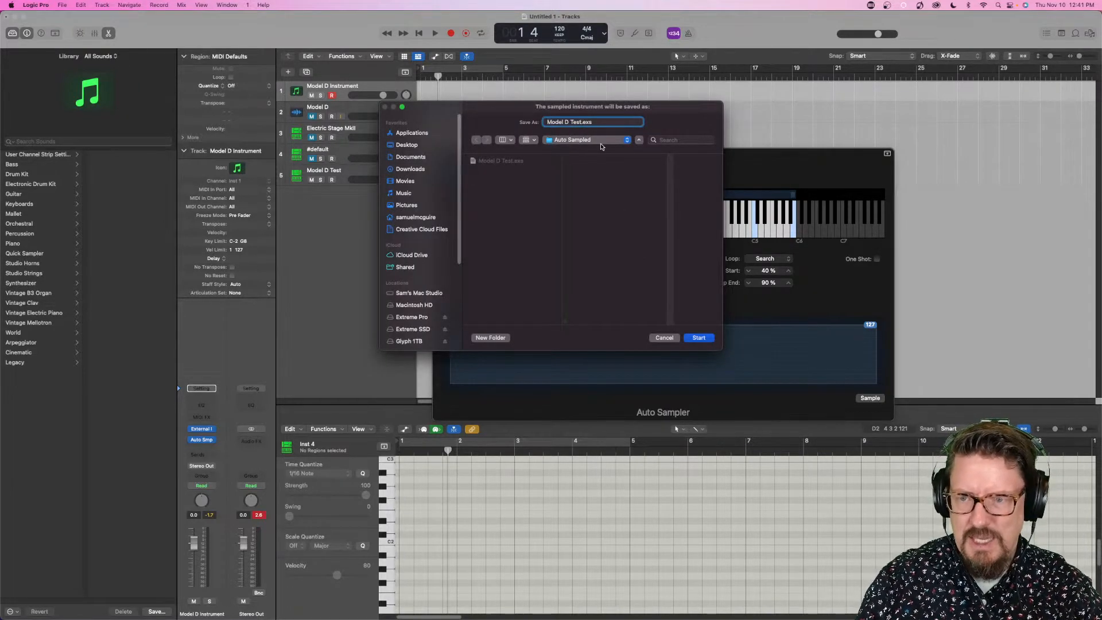
click(698, 339)
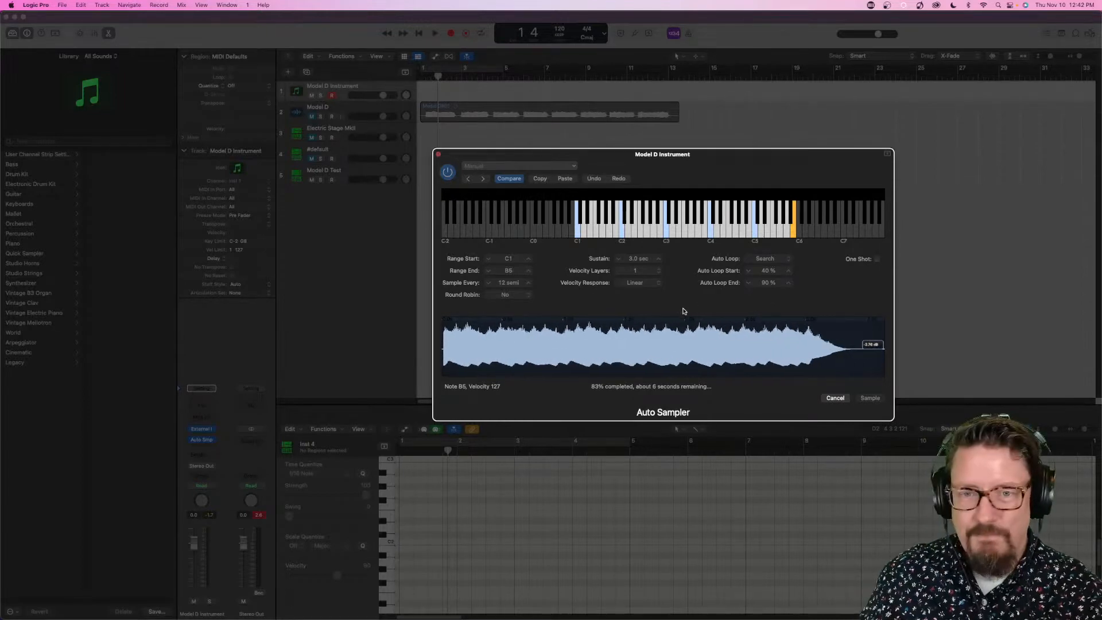
click(835, 398)
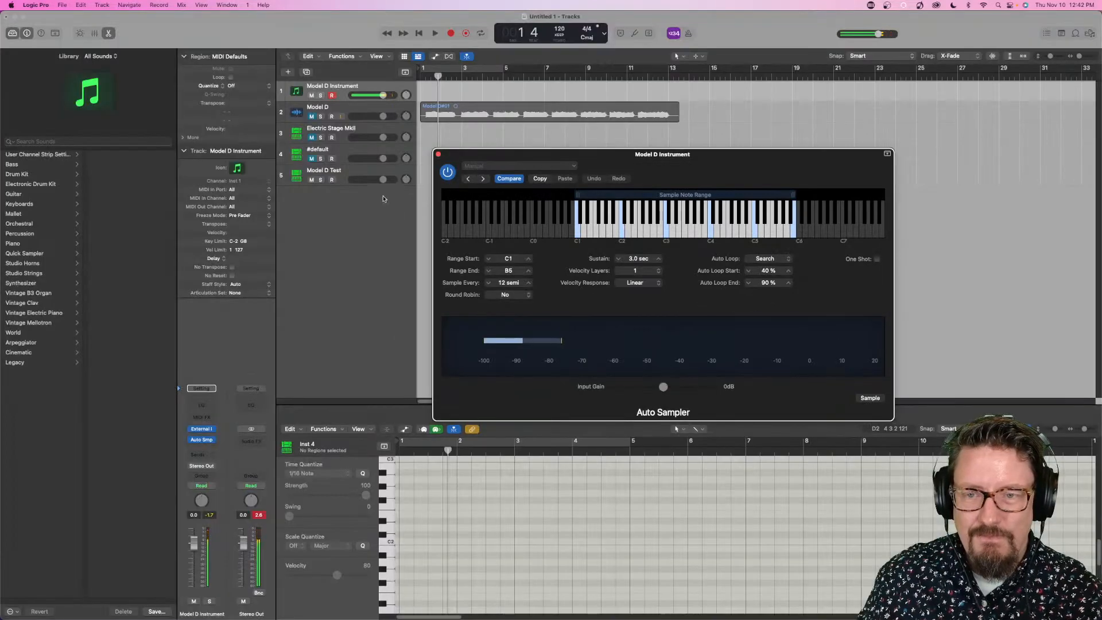
- Load the auto-sampled Model D Test 2 instrument into the Sampler on the Model D Test track
click(353, 175)
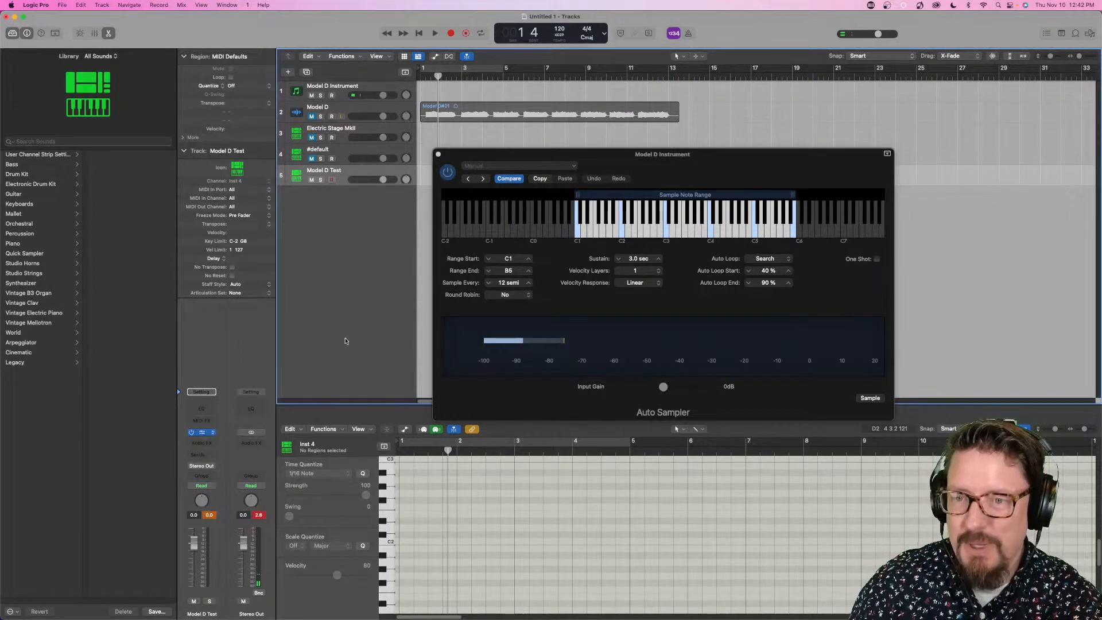
click(202, 433)
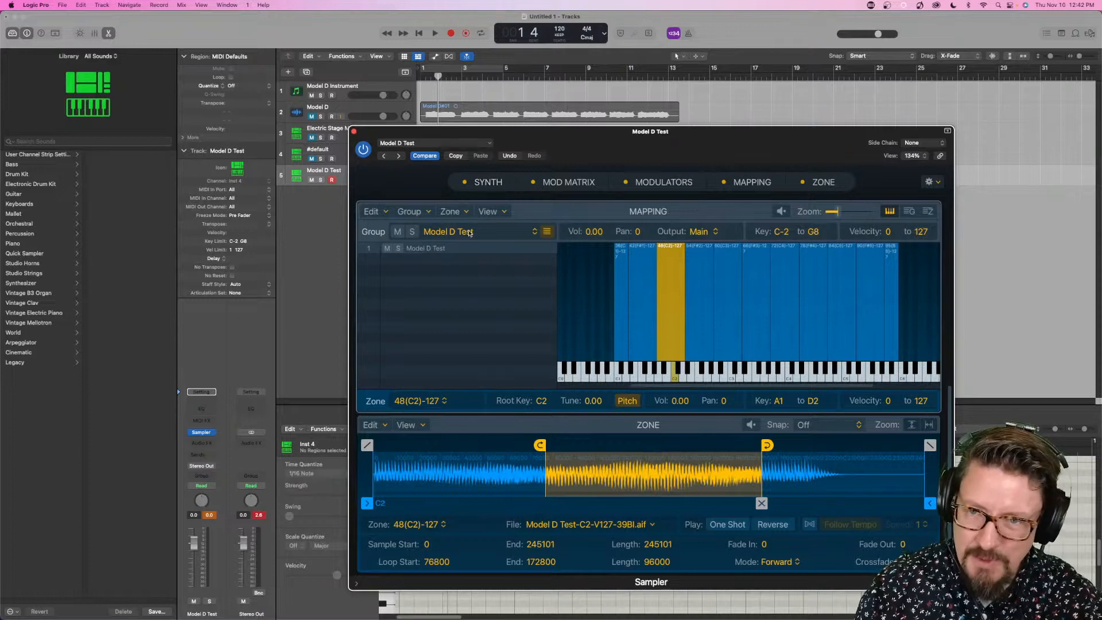
click(430, 147)
mouse_move(433, 346)
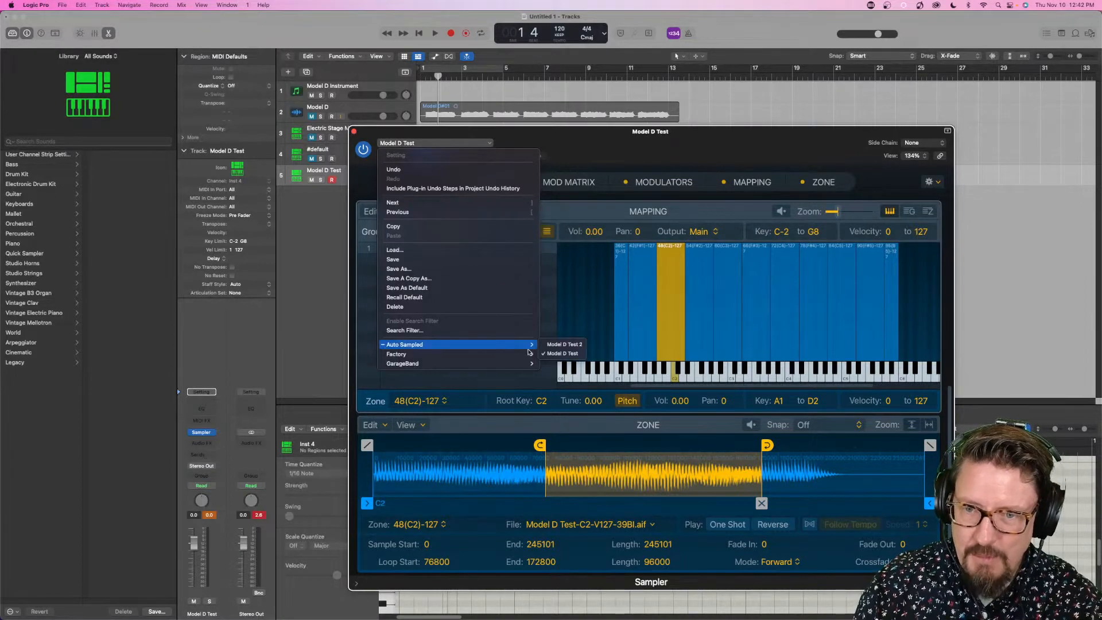
click(562, 348)
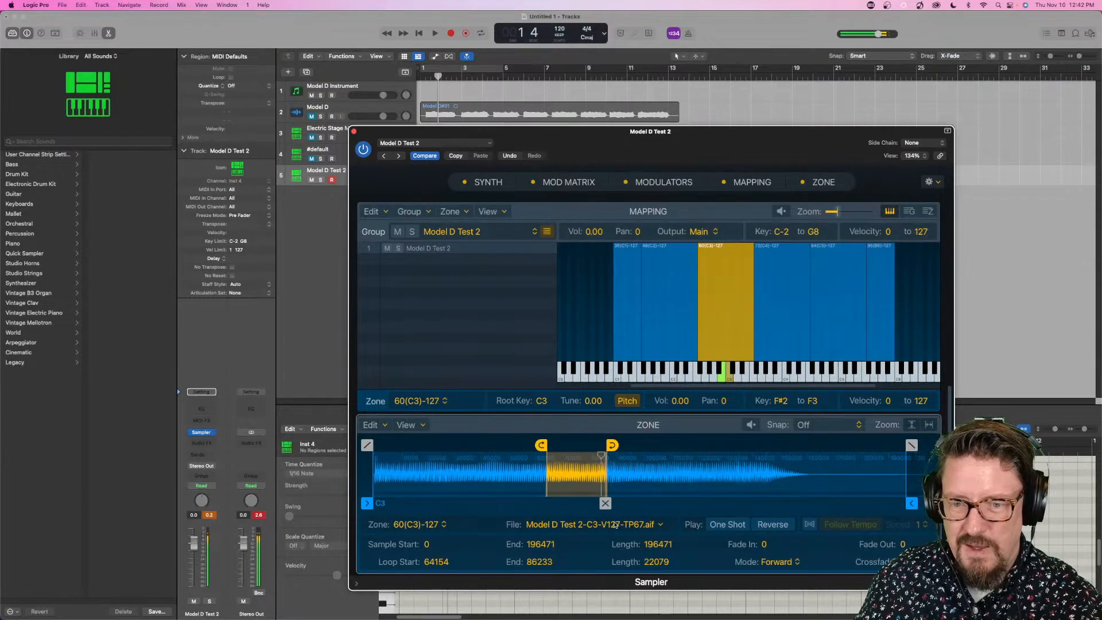
- Adjust the loop end in the Model D Test 2 sample waveform and close the Sampler and Auto Sampler windows
drag(593, 503, 592, 503)
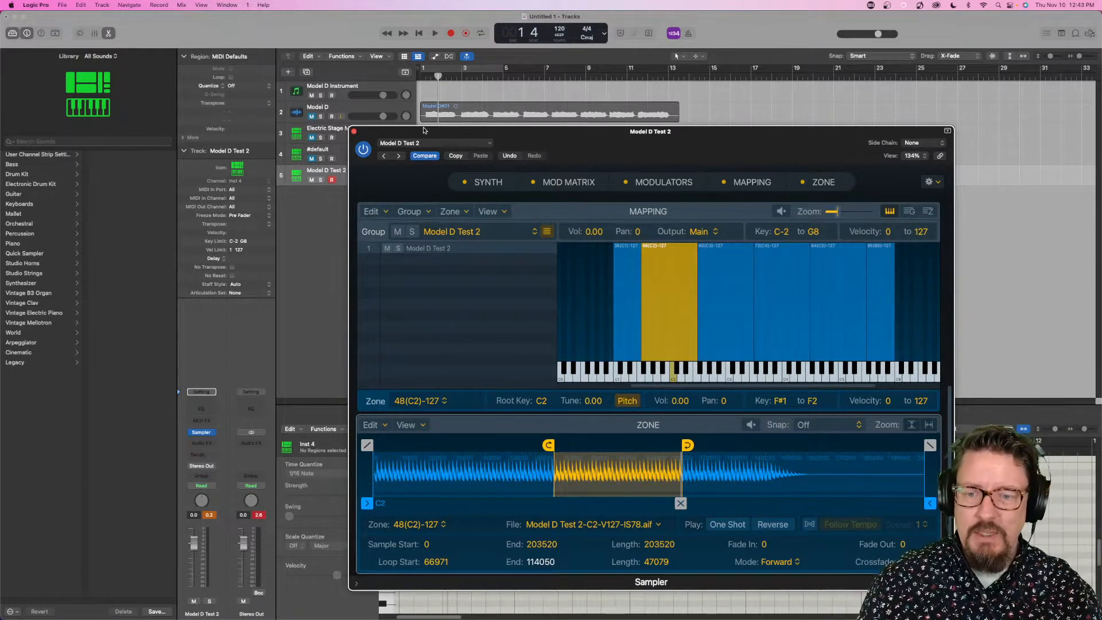
click(354, 132)
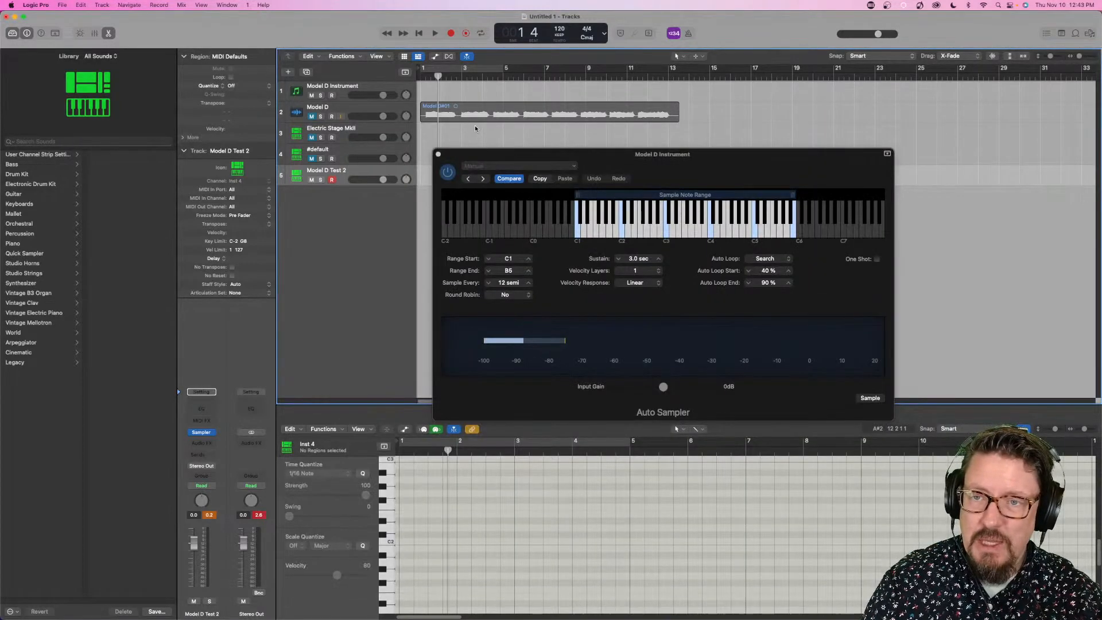
click(438, 155)
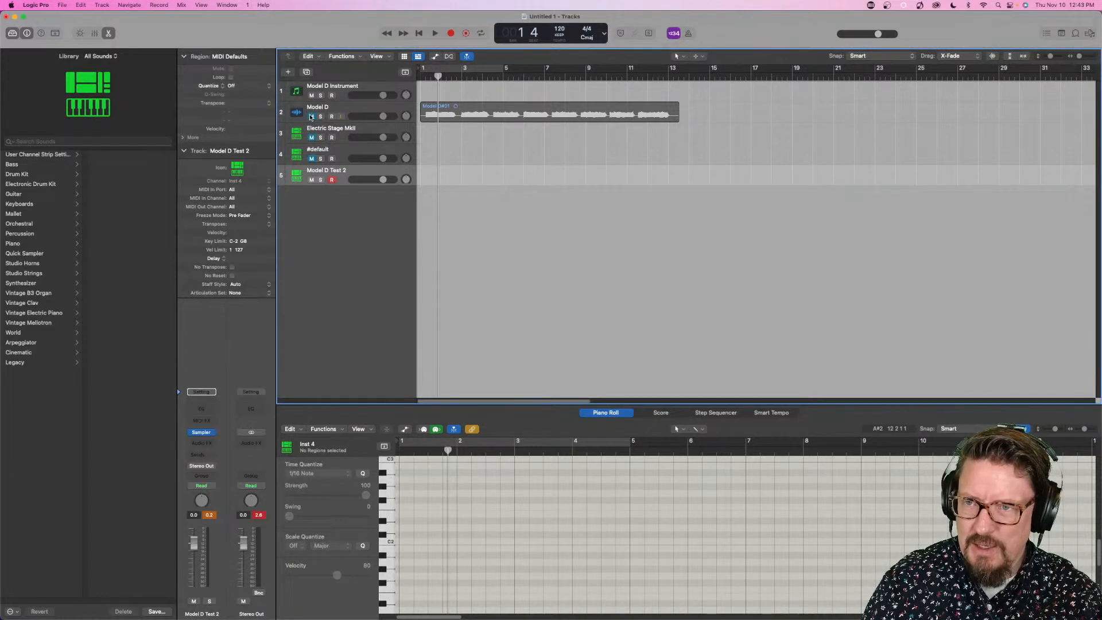
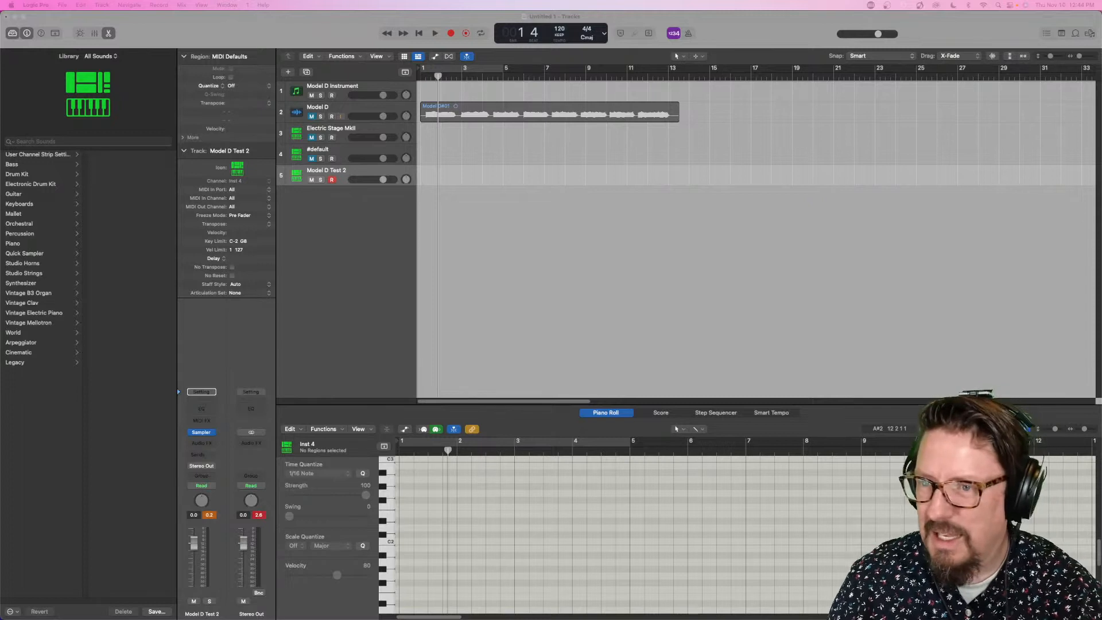
- Mute the Model D Test 2 track and select the Model D Instrument track, leaving it unmuted
click(312, 94)
click(312, 179)
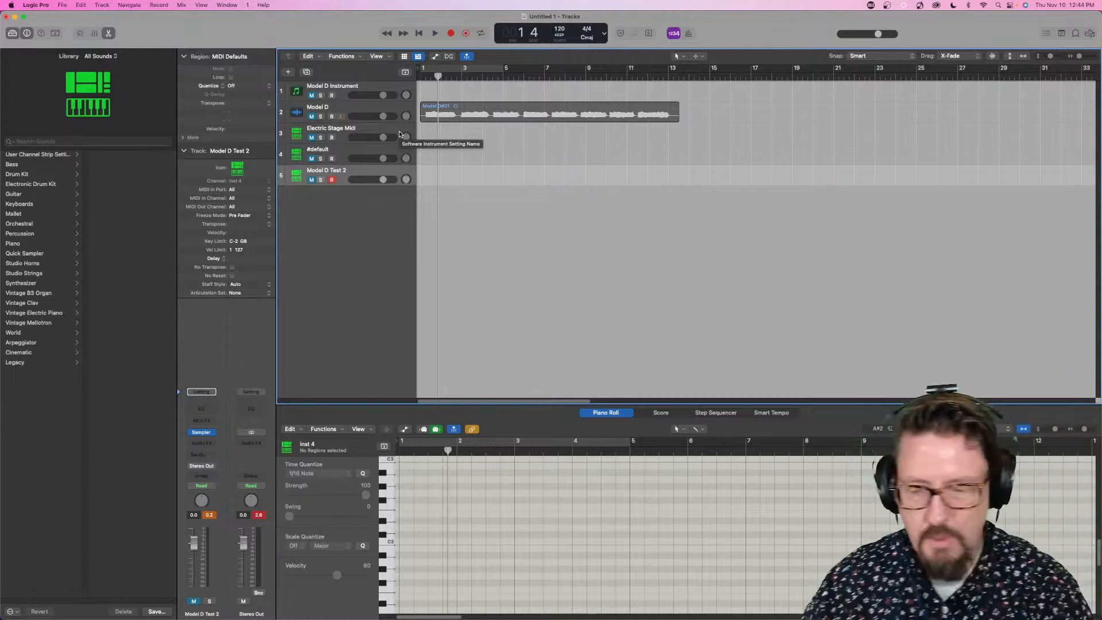
click(350, 89)
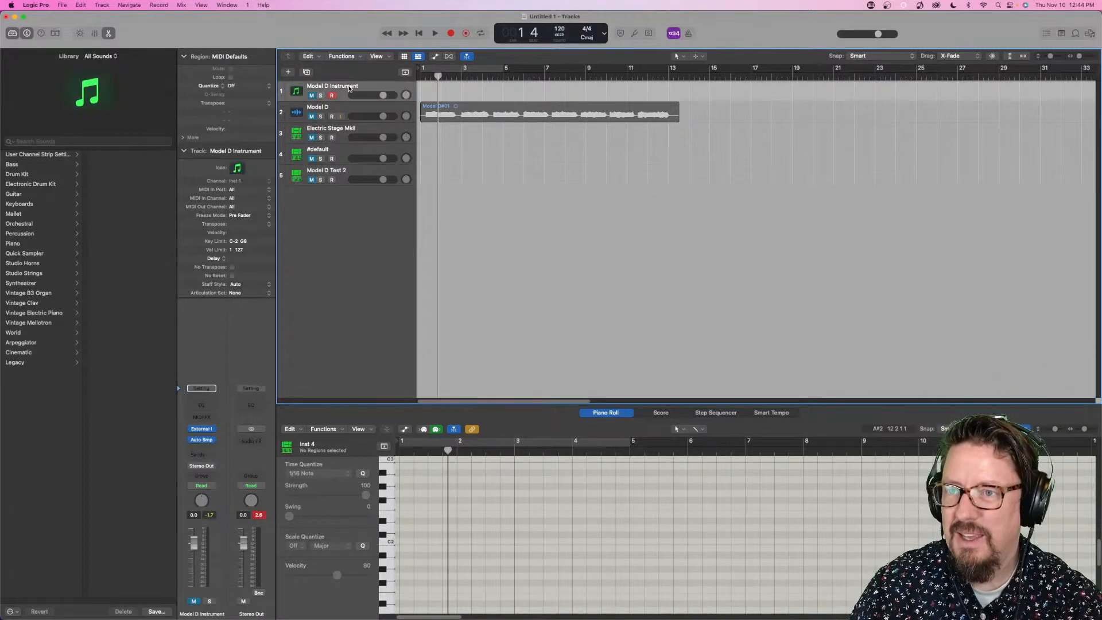
click(312, 96)
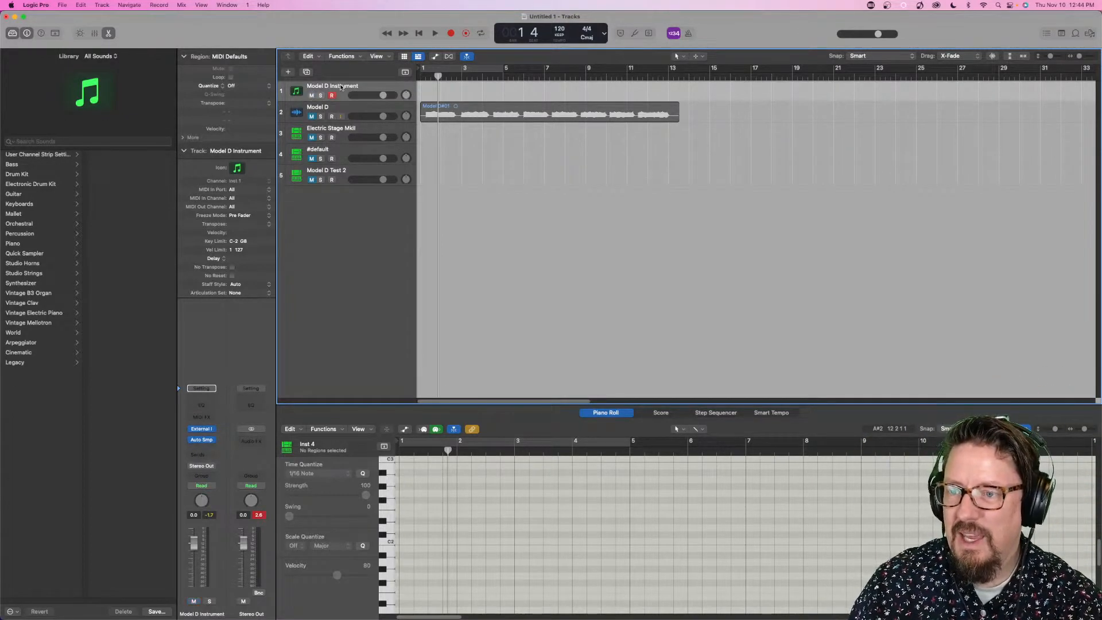
- On the Model D Instrument track, set the External Instrument input to 1 and add a Channel EQ with default settings
click(202, 430)
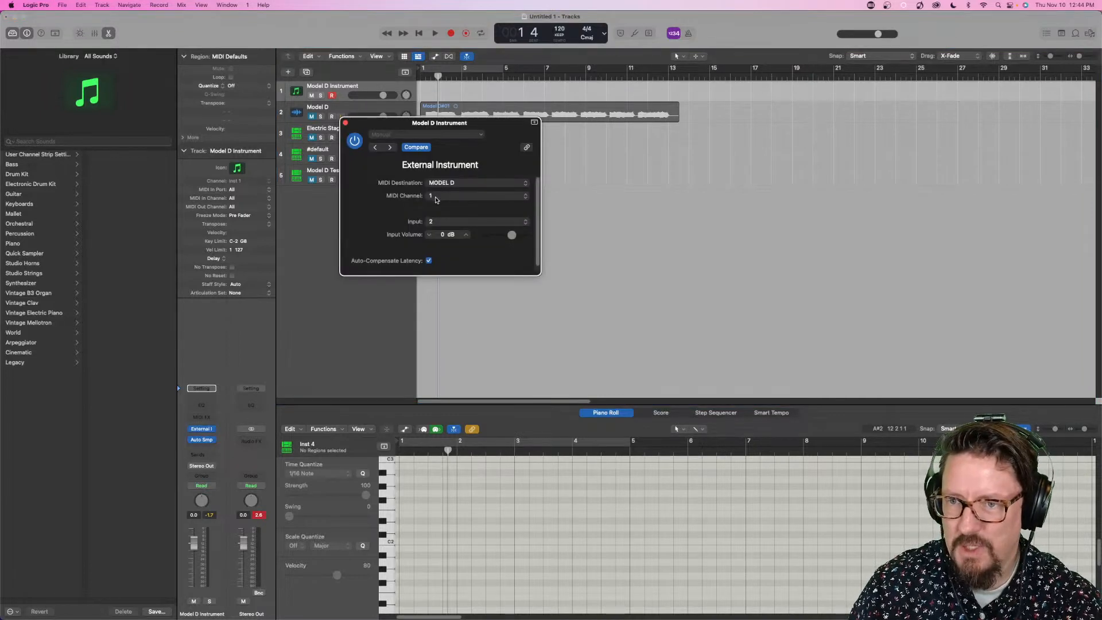
click(441, 223)
click(439, 213)
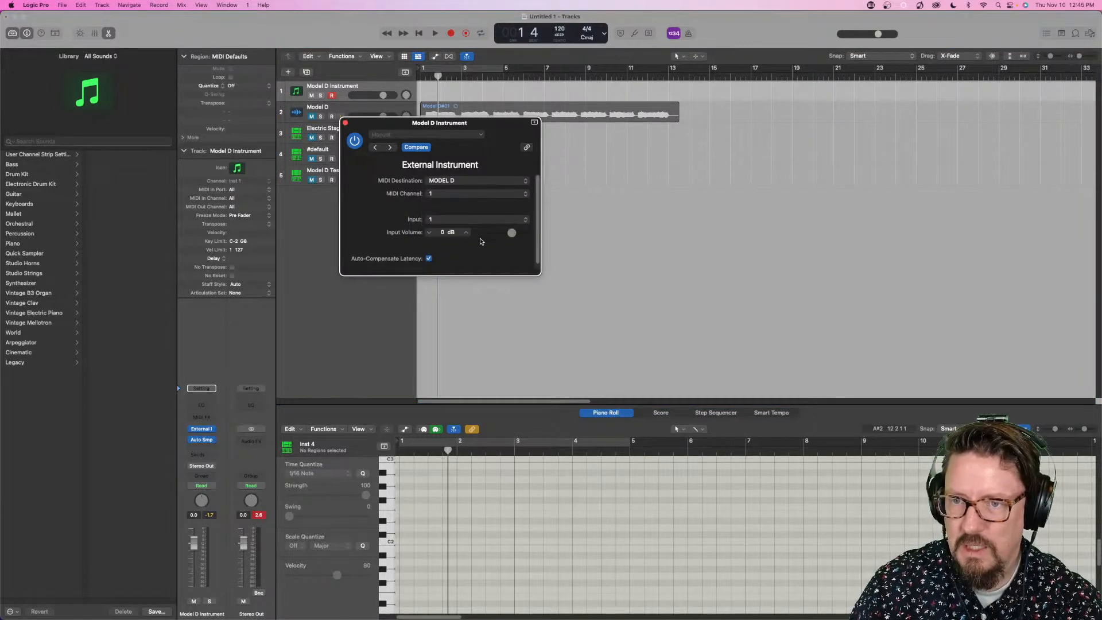
click(346, 123)
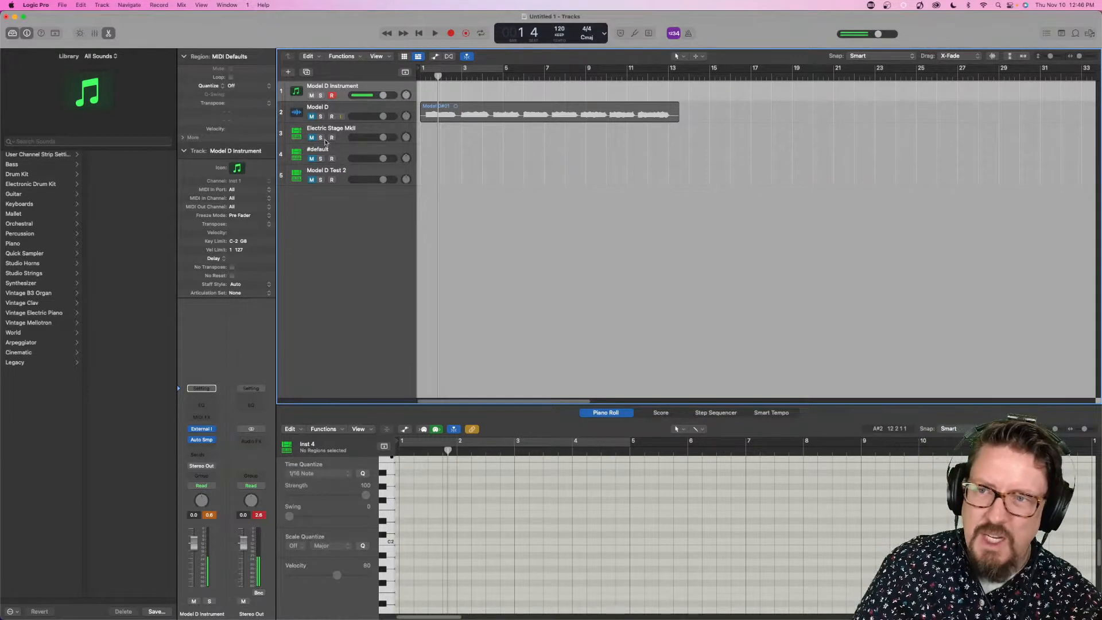
click(201, 408)
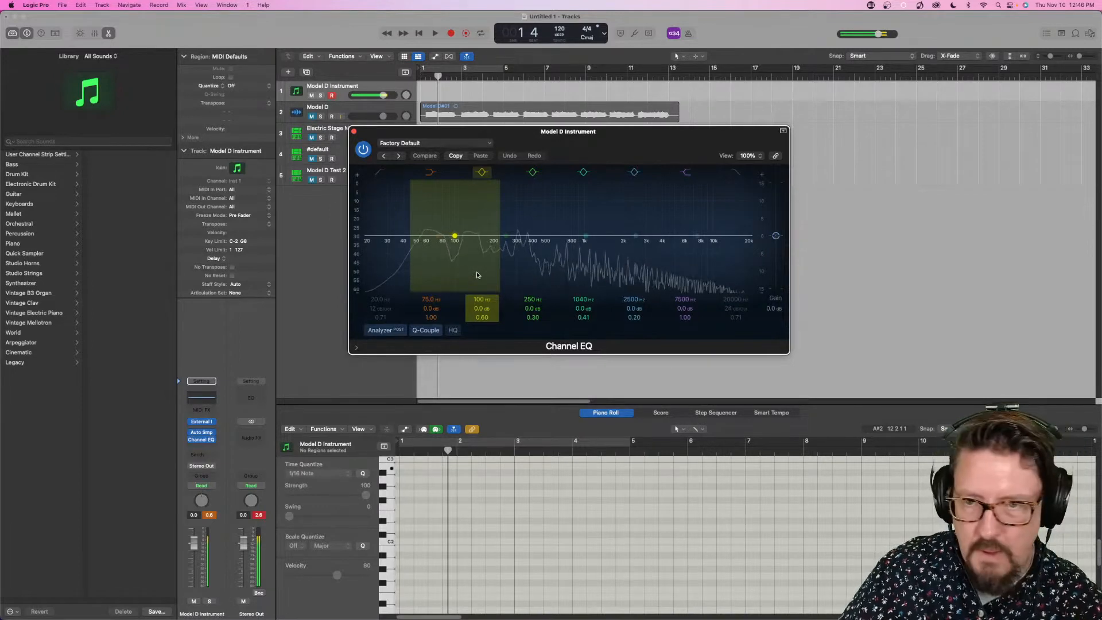
click(354, 131)
- Delete the Model D#01 audio region along with its recorded file on disk
click(443, 107)
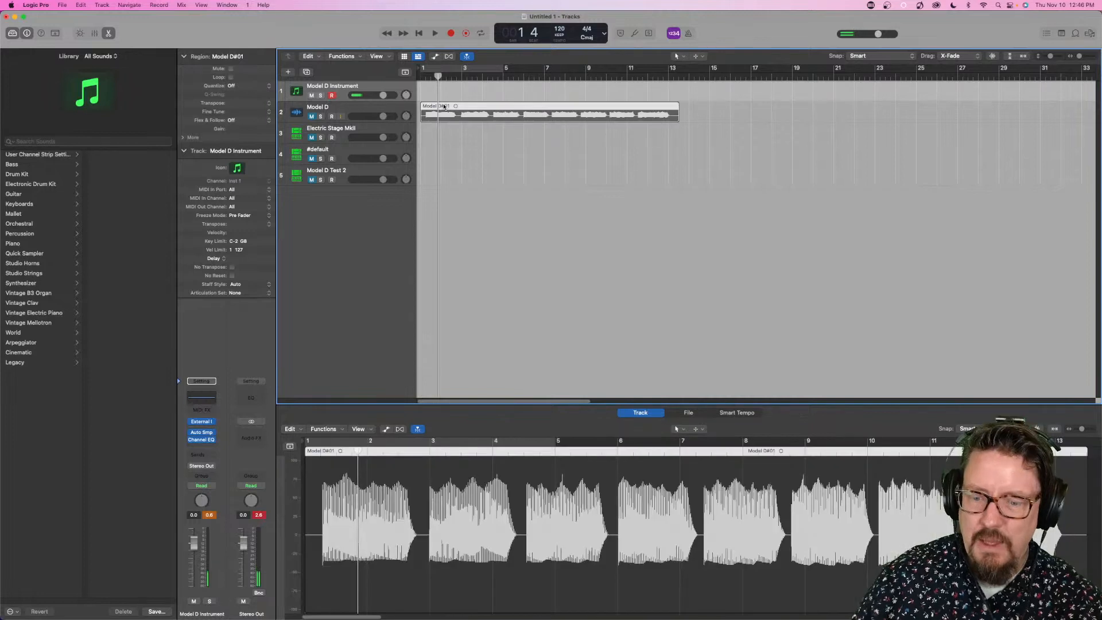
key(Delete)
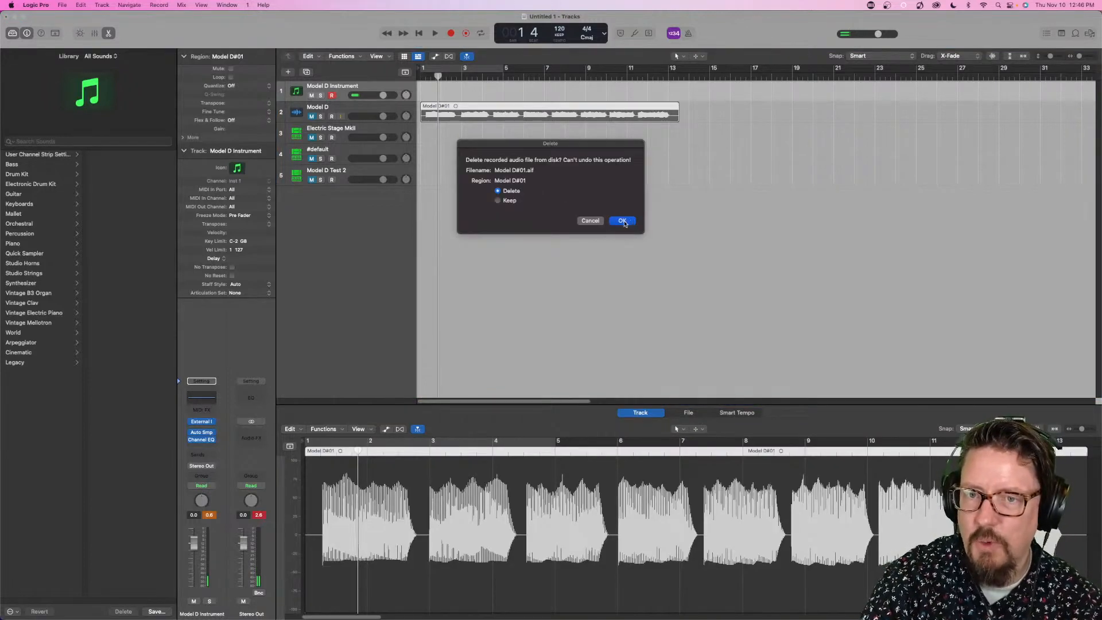
click(622, 222)
- Set the Model D audio track to Input 1 and record a take of held notes with Model D Instrument also armed
click(329, 108)
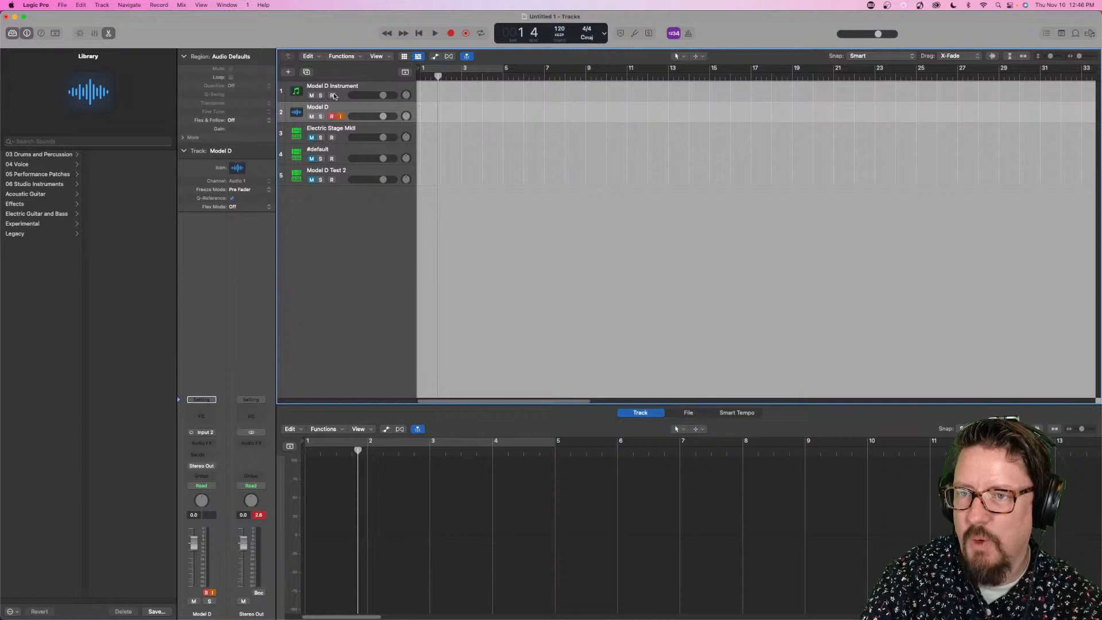
click(334, 96)
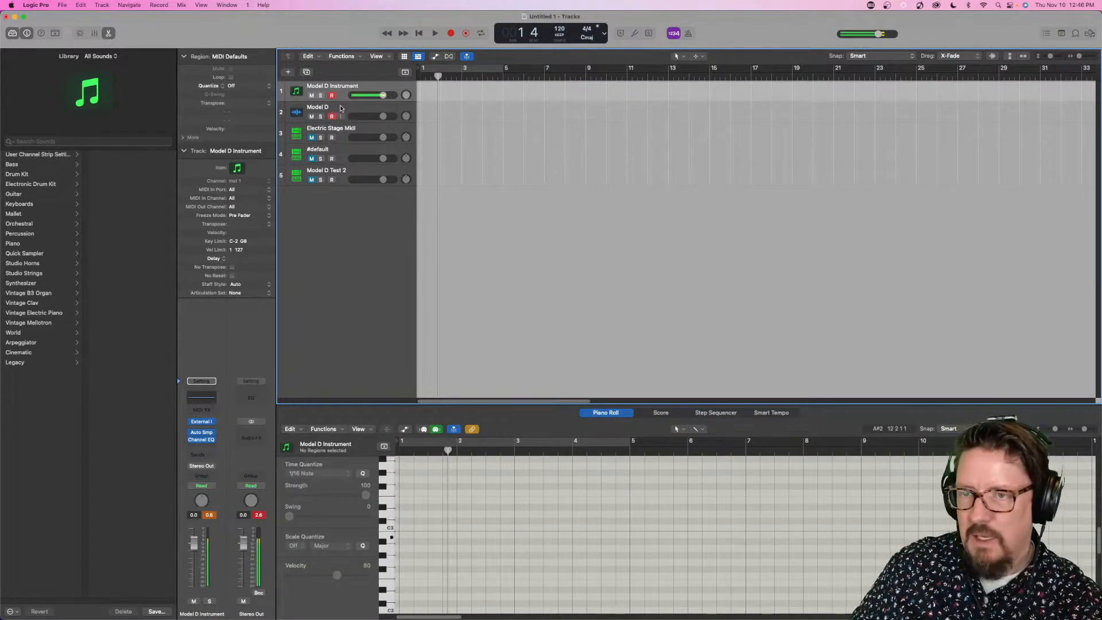
click(346, 109)
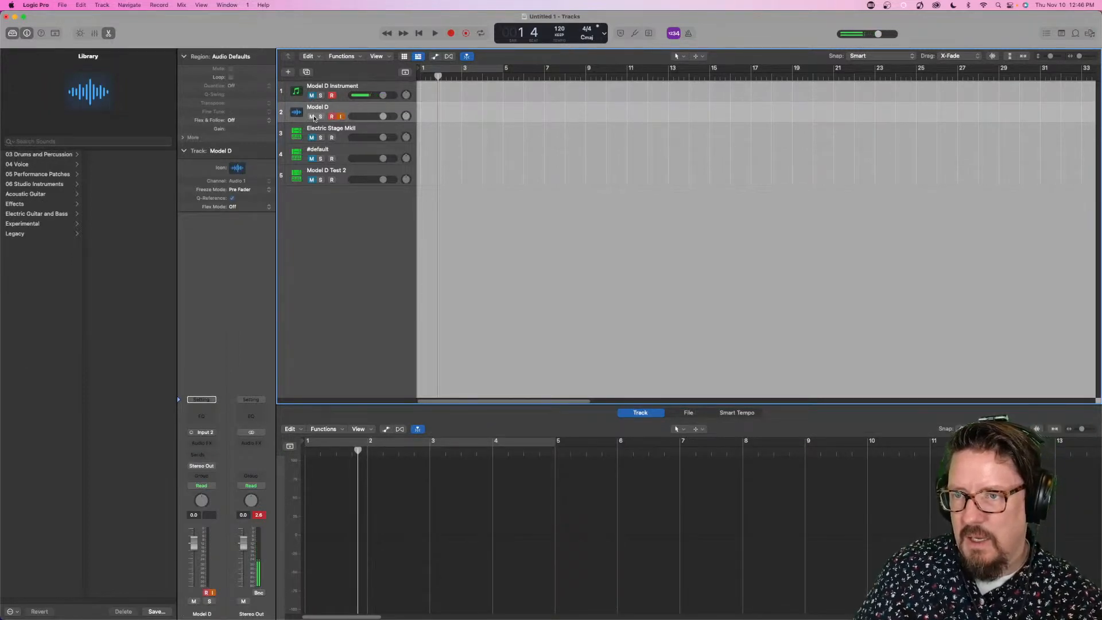
click(210, 432)
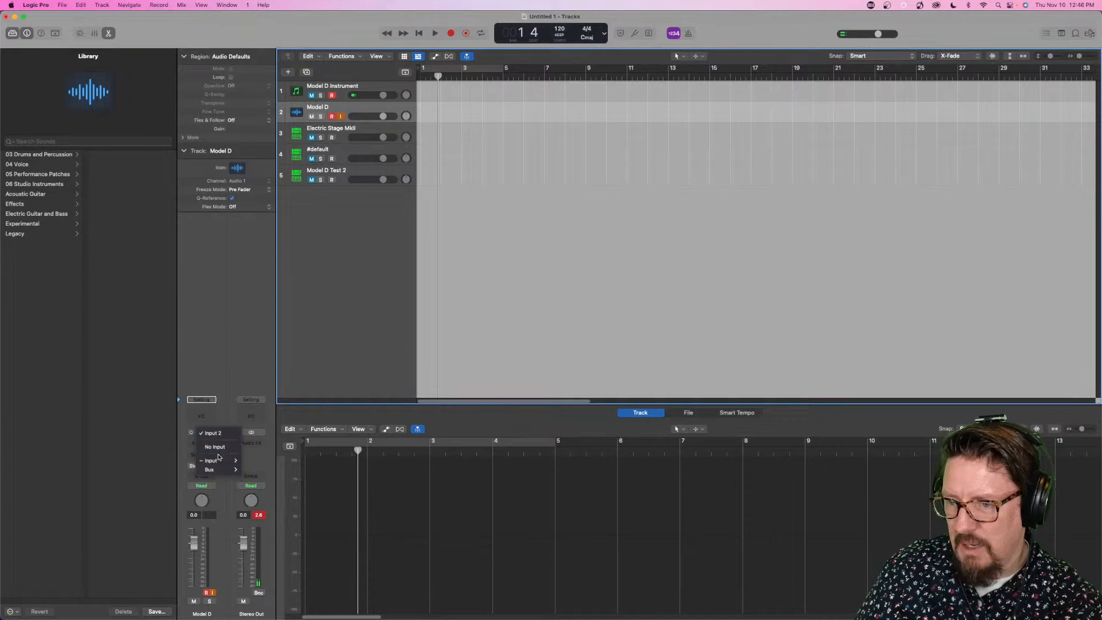
mouse_move(221, 460)
click(257, 460)
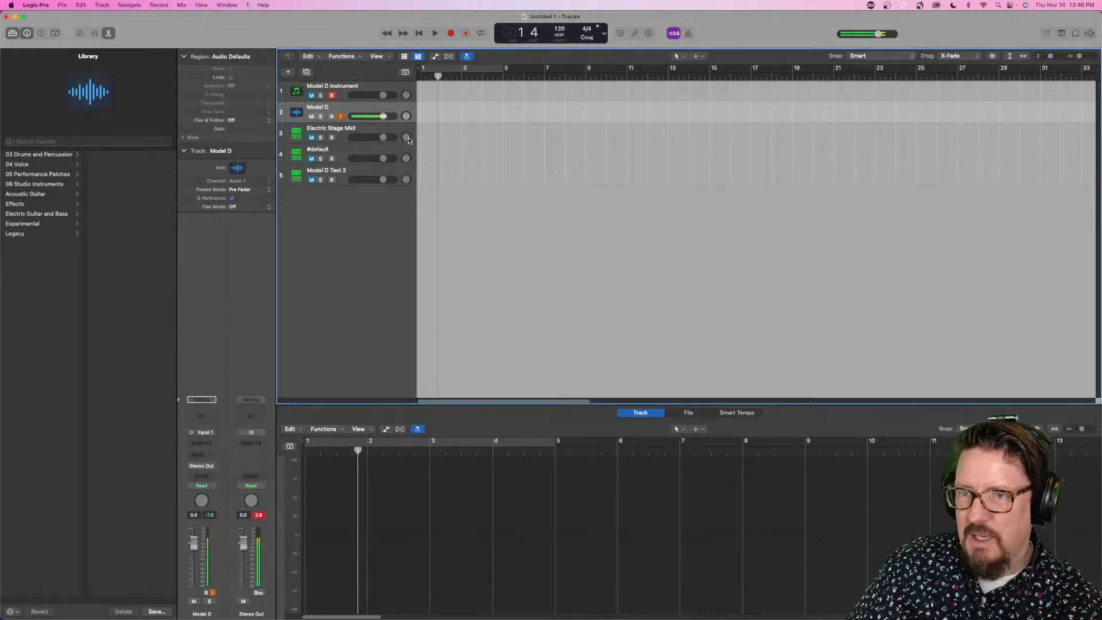
click(451, 33)
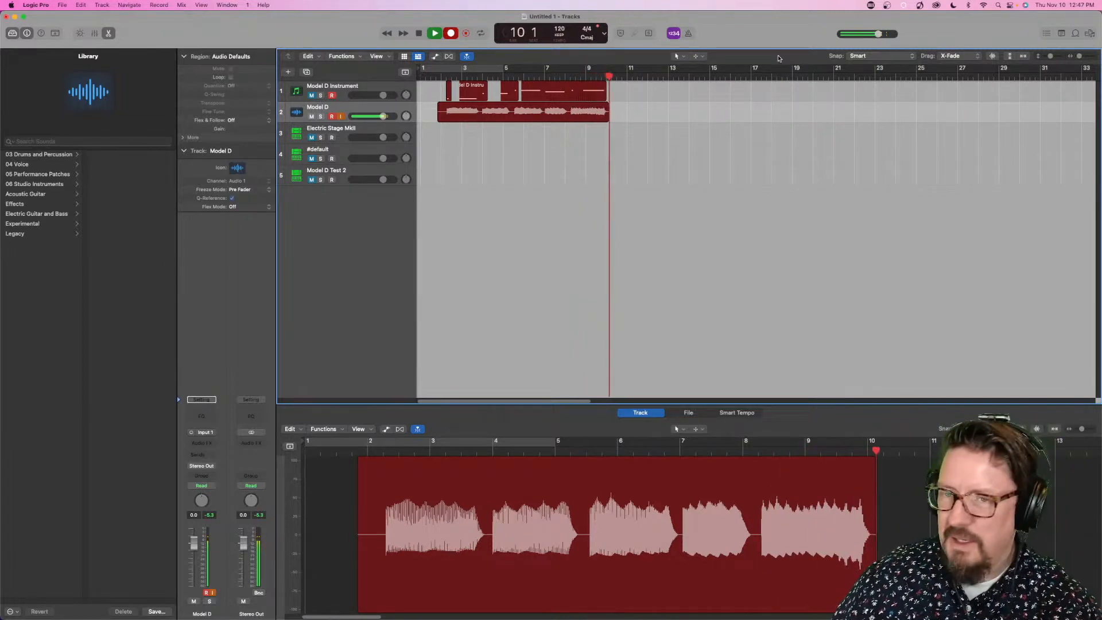
key(space)
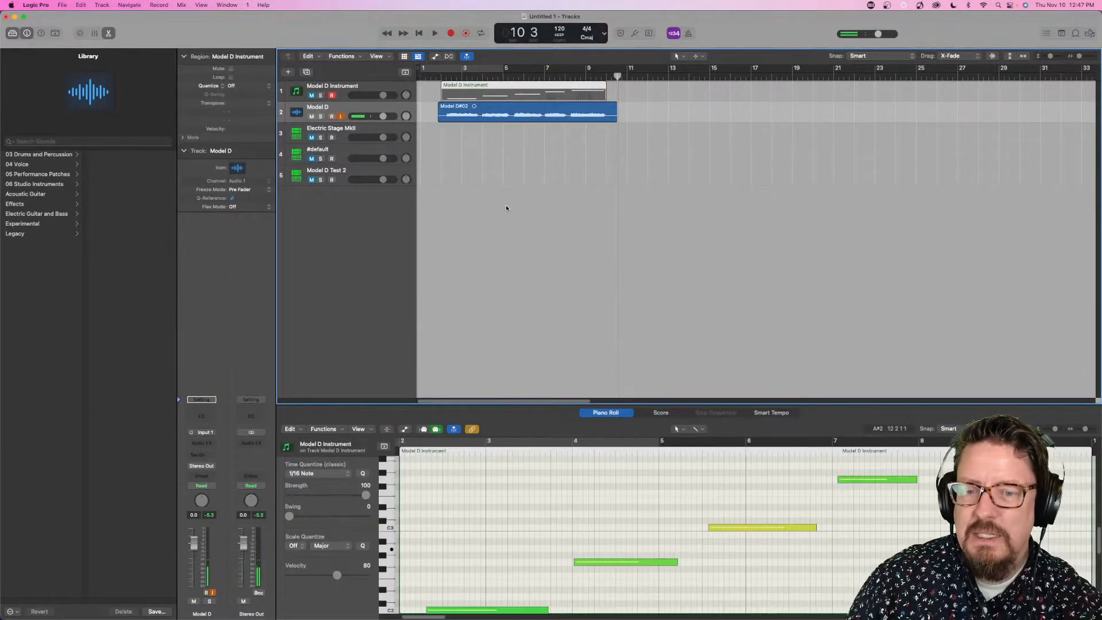
- Create a new Sampler track from the recorded Model D region and auto-loop all of its zones
drag(514, 111, 340, 267)
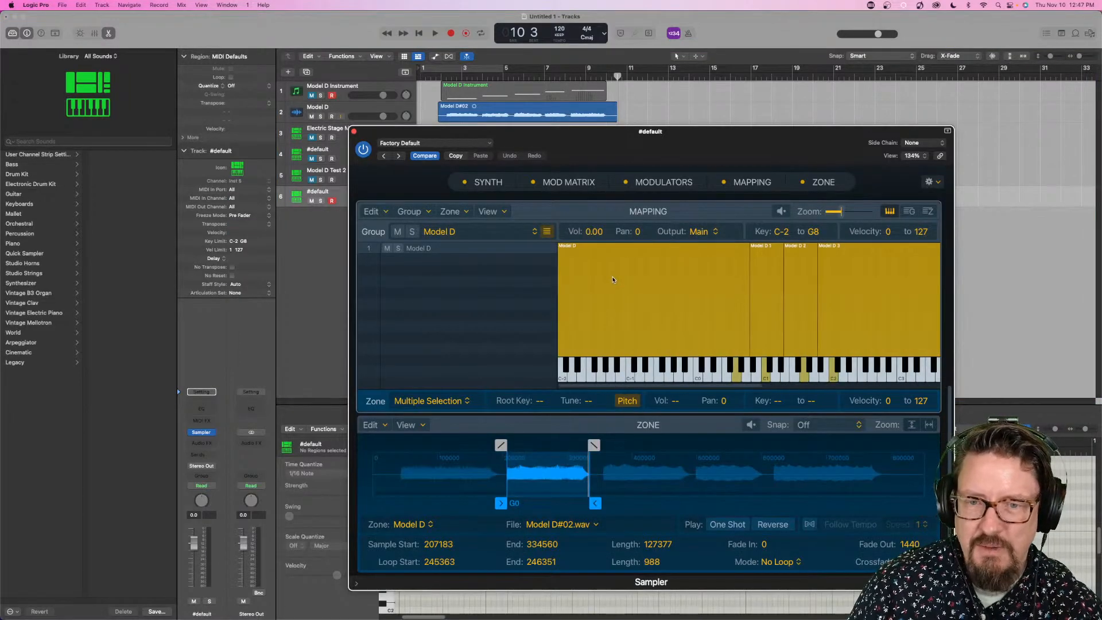
scroll(611, 274, right, 5)
scroll(611, 278, left, 5)
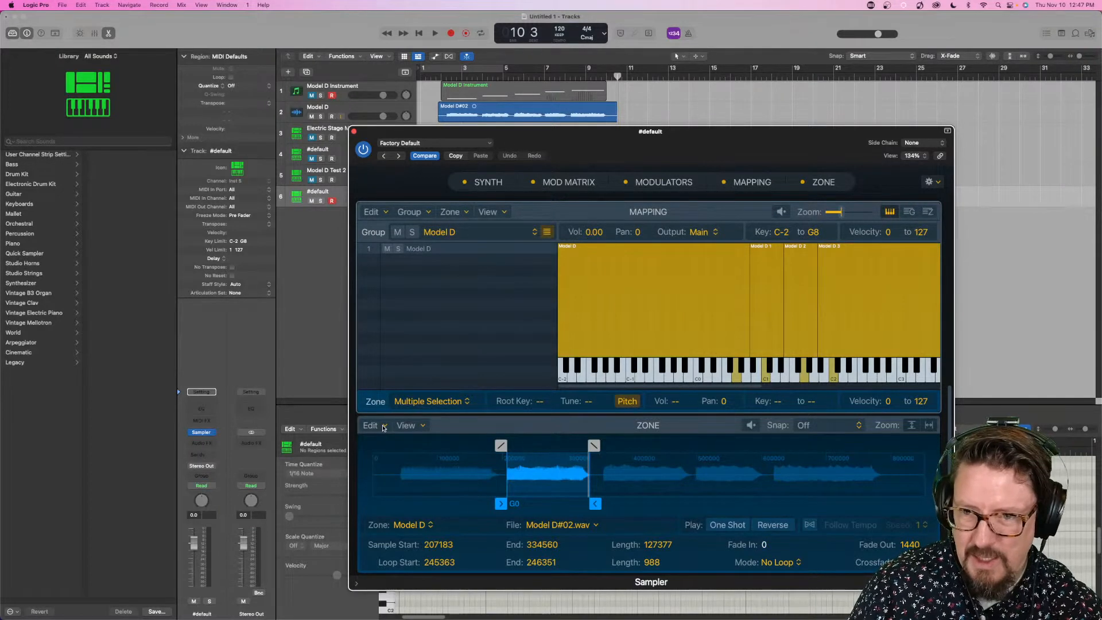
click(383, 427)
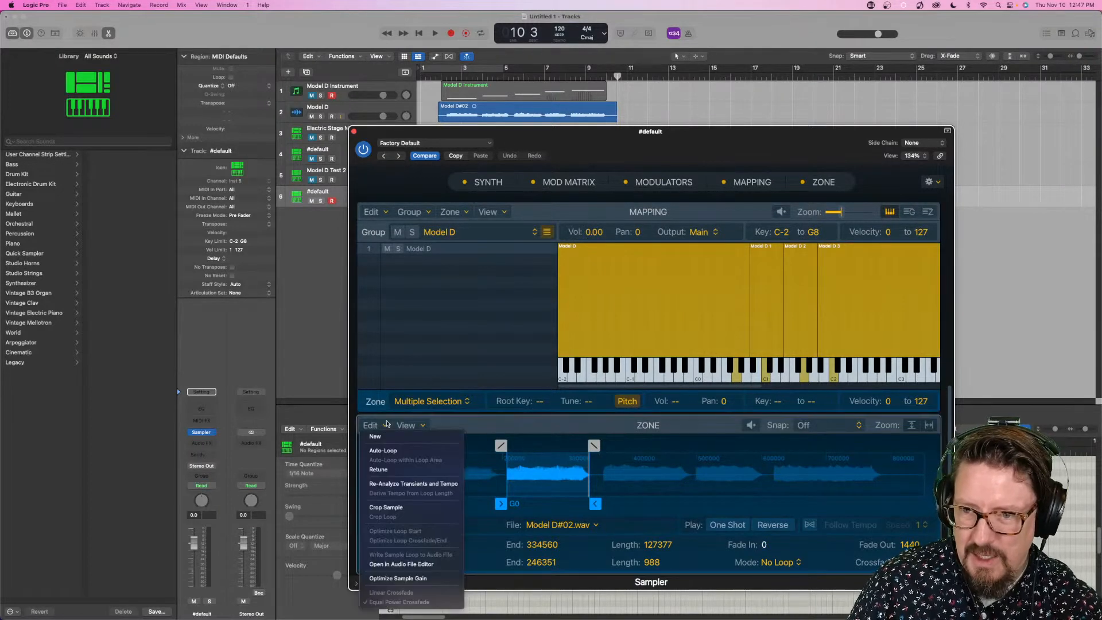
click(386, 451)
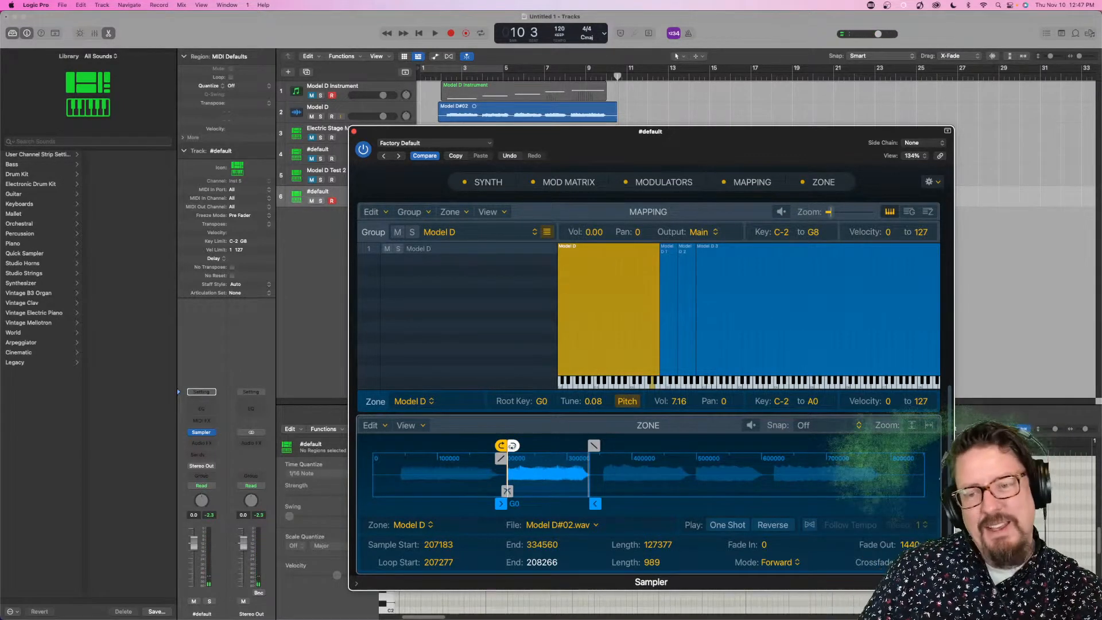
- Adjust the G0 zone's loop to start at about 229575 and end at about 287220, then close the Sampler
mouse_move(511, 445)
mouse_down()
mouse_move(562, 446)
mouse_move(515, 446)
mouse_up()
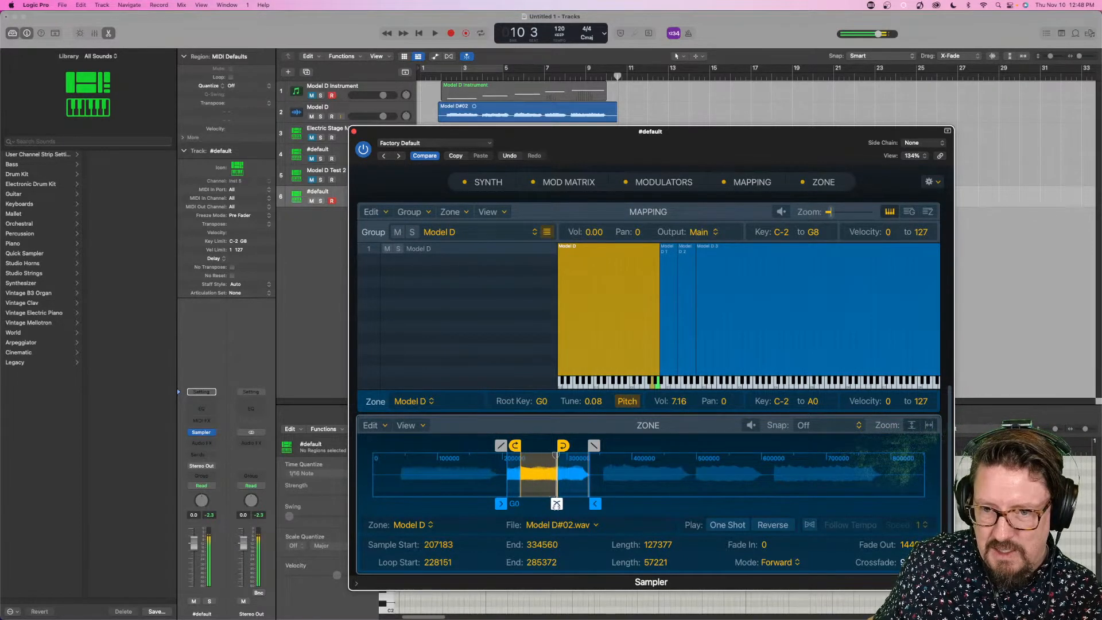
drag(562, 448, 563, 448)
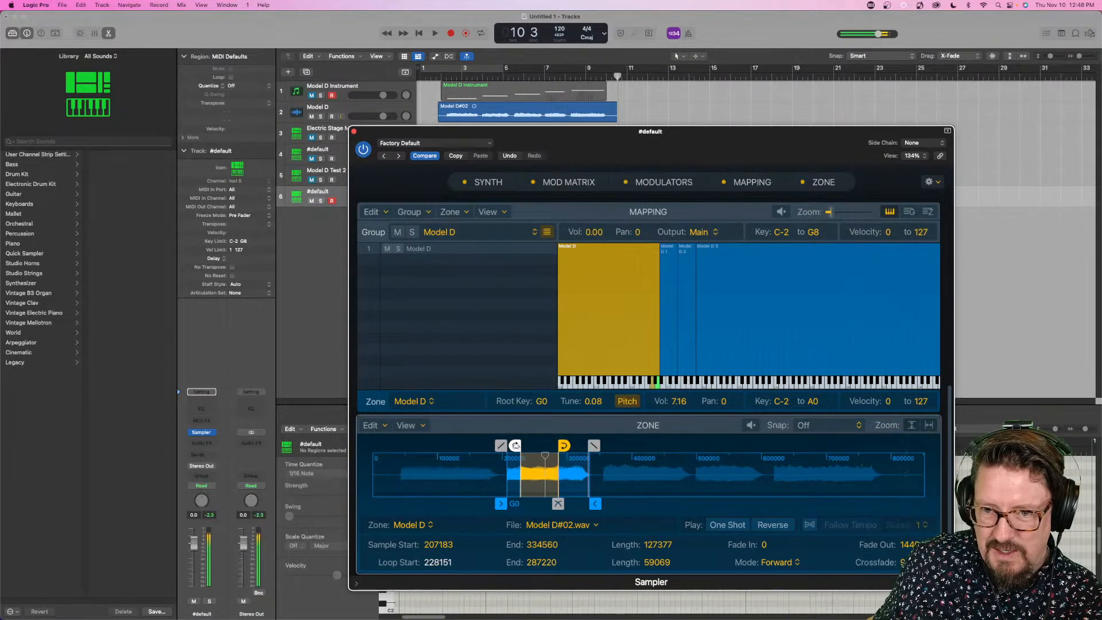
drag(515, 445, 516, 445)
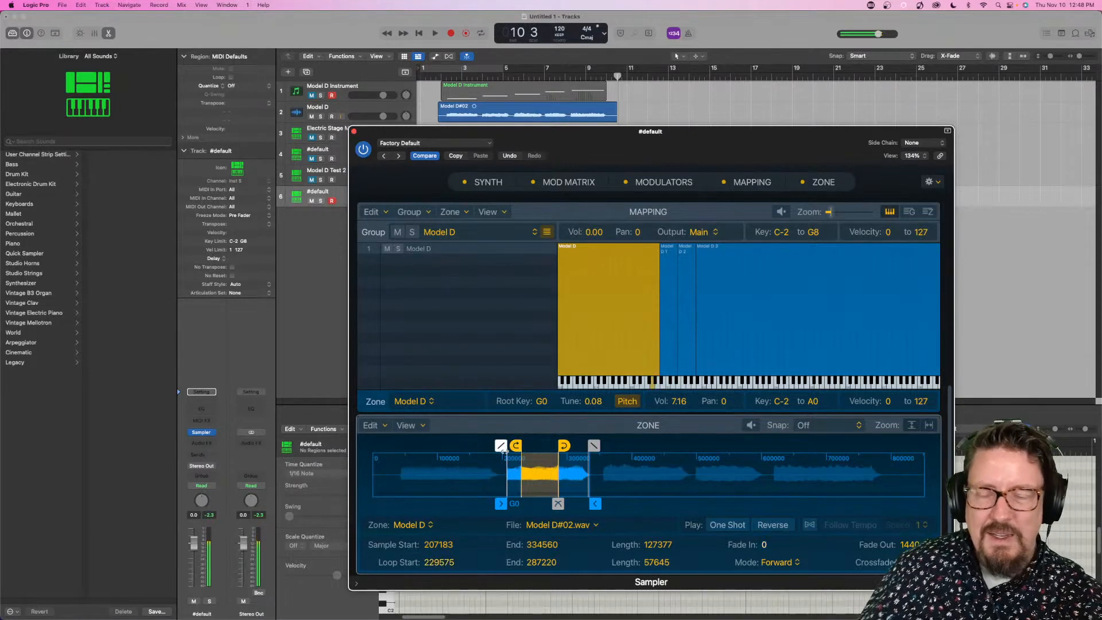
click(354, 133)
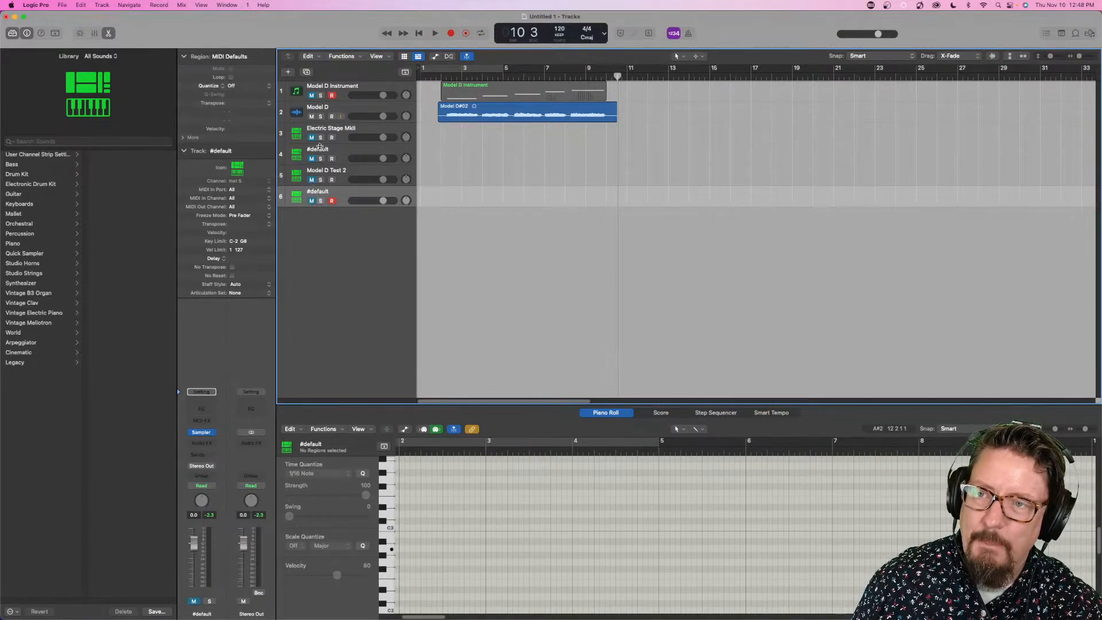
- Mute the Model D audio track and examine the C1 zone's loop and editing options in the Model D Test 2 Sampler
click(311, 116)
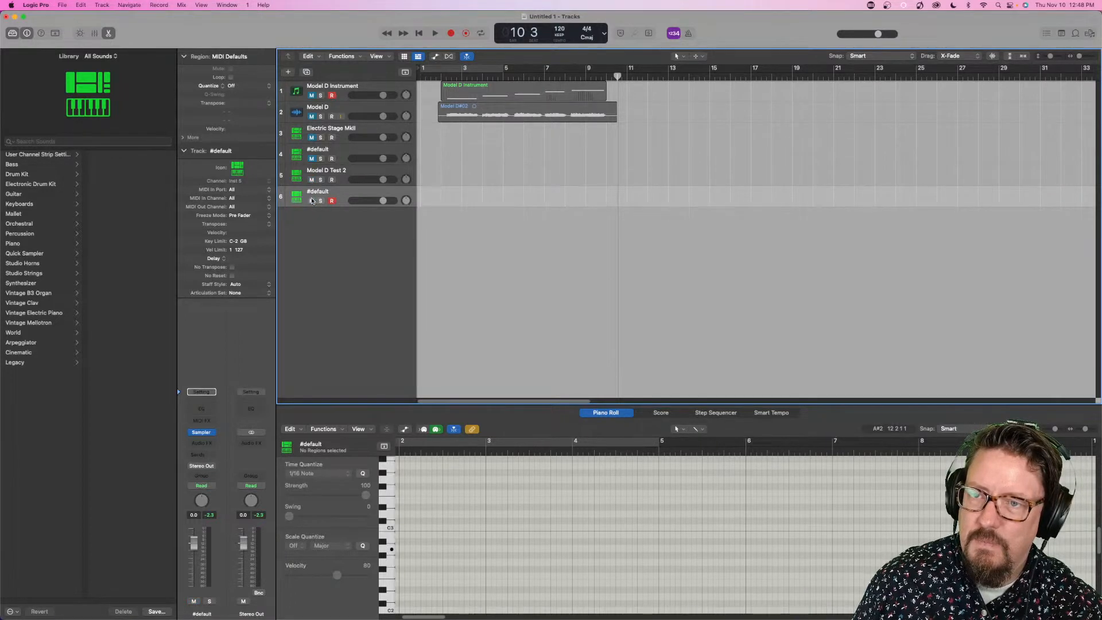
click(349, 171)
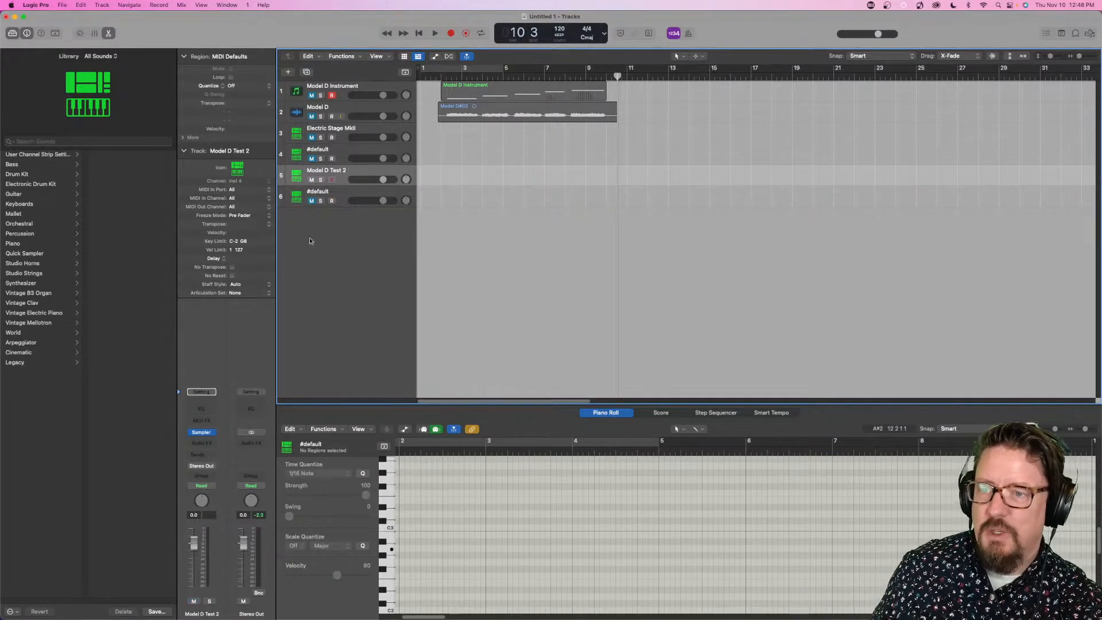
mouse_move(202, 434)
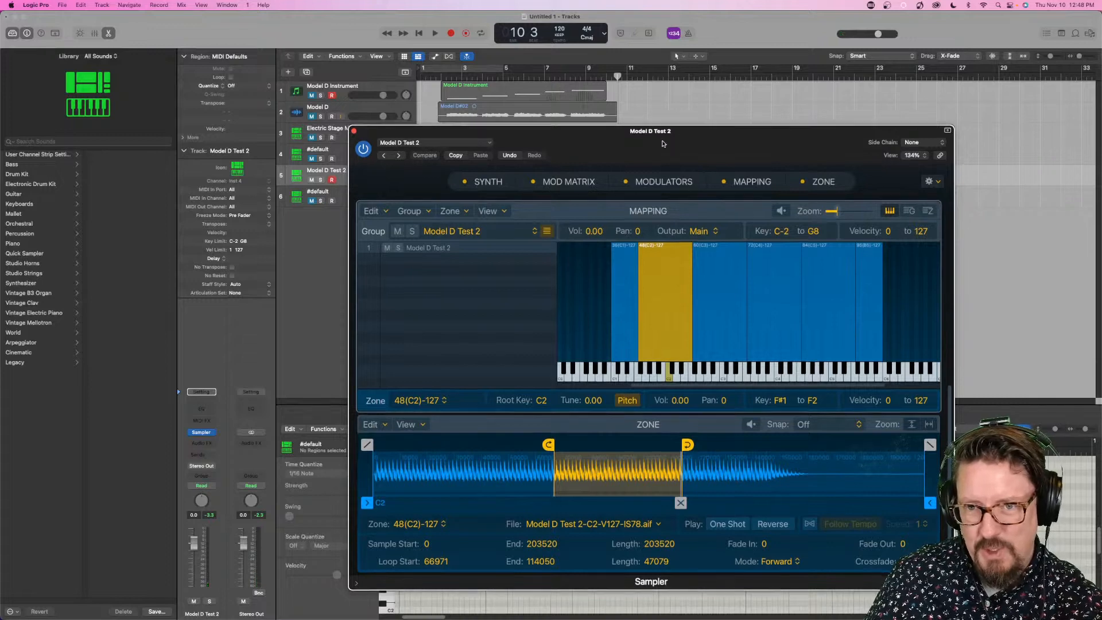
drag(679, 133, 688, 55)
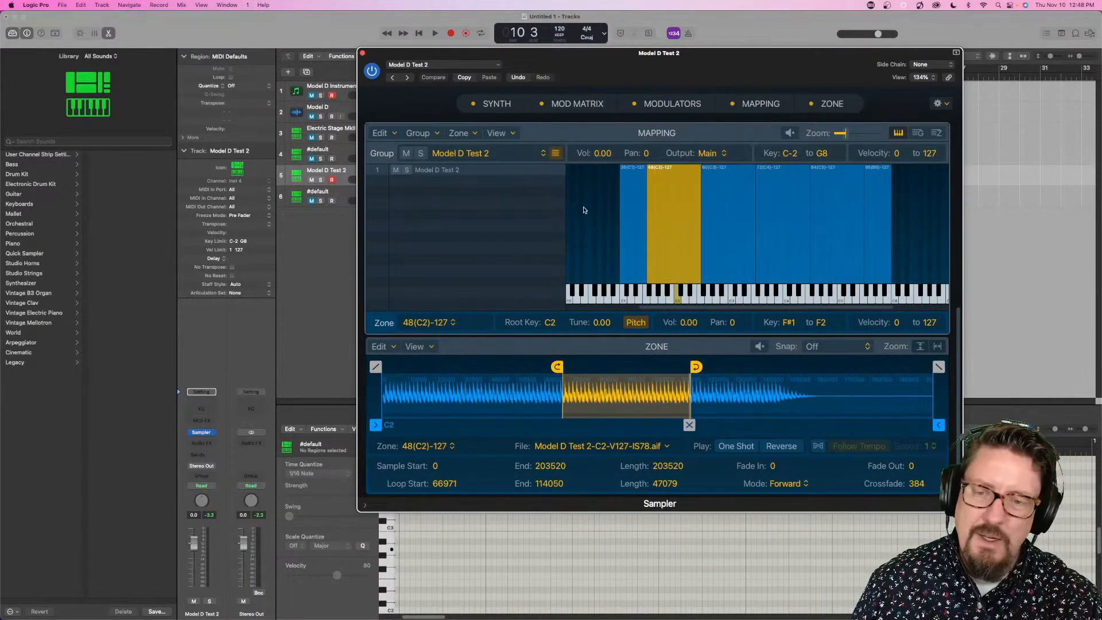
click(612, 225)
click(635, 223)
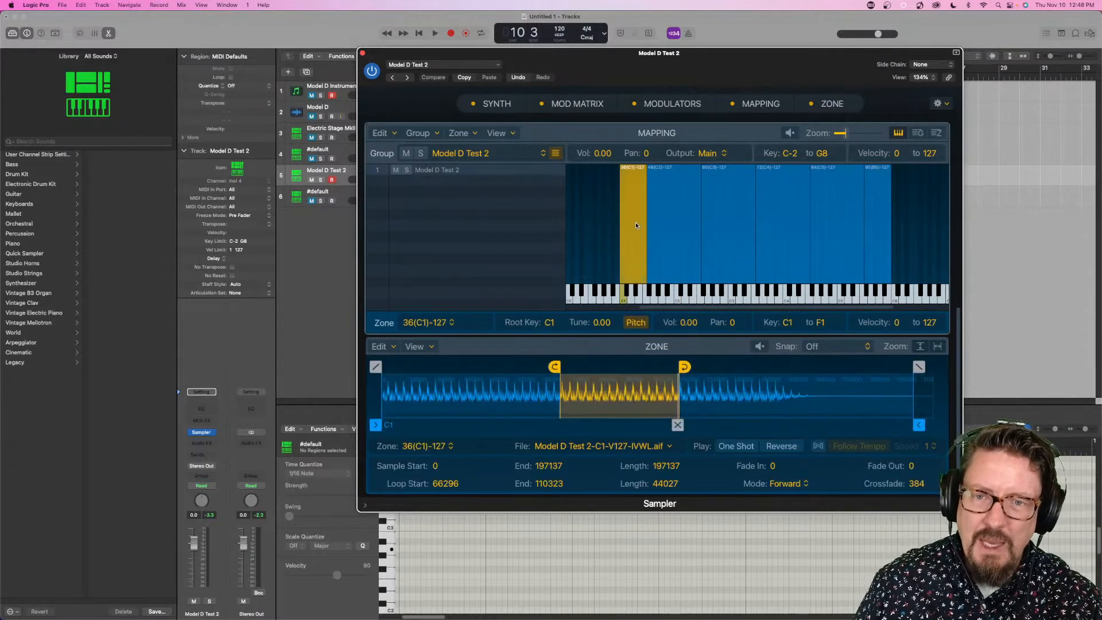
click(387, 348)
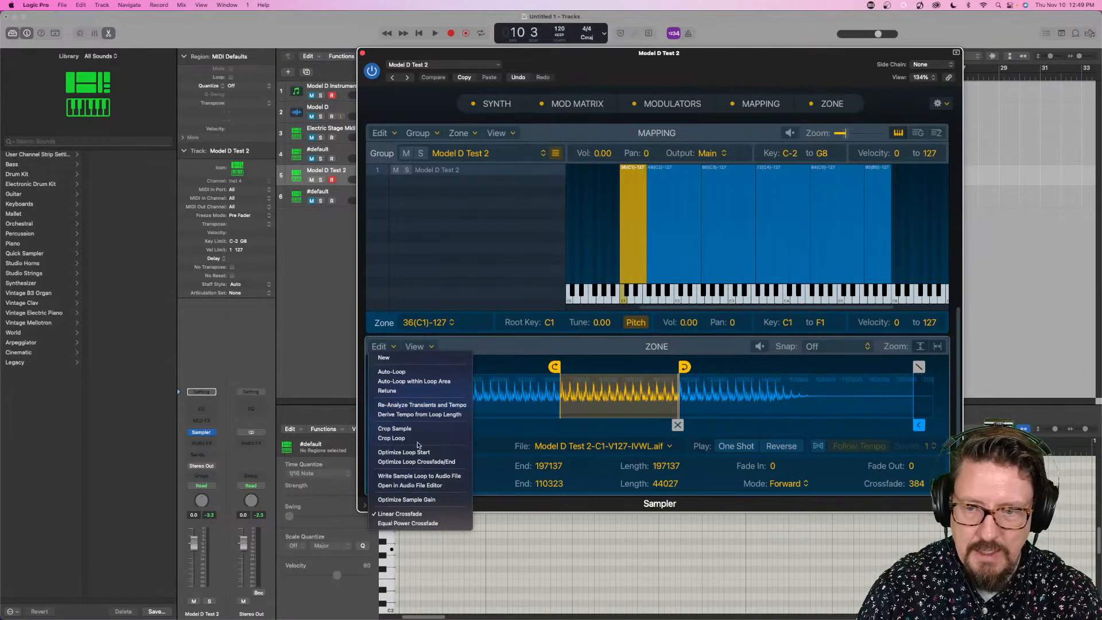
click(512, 299)
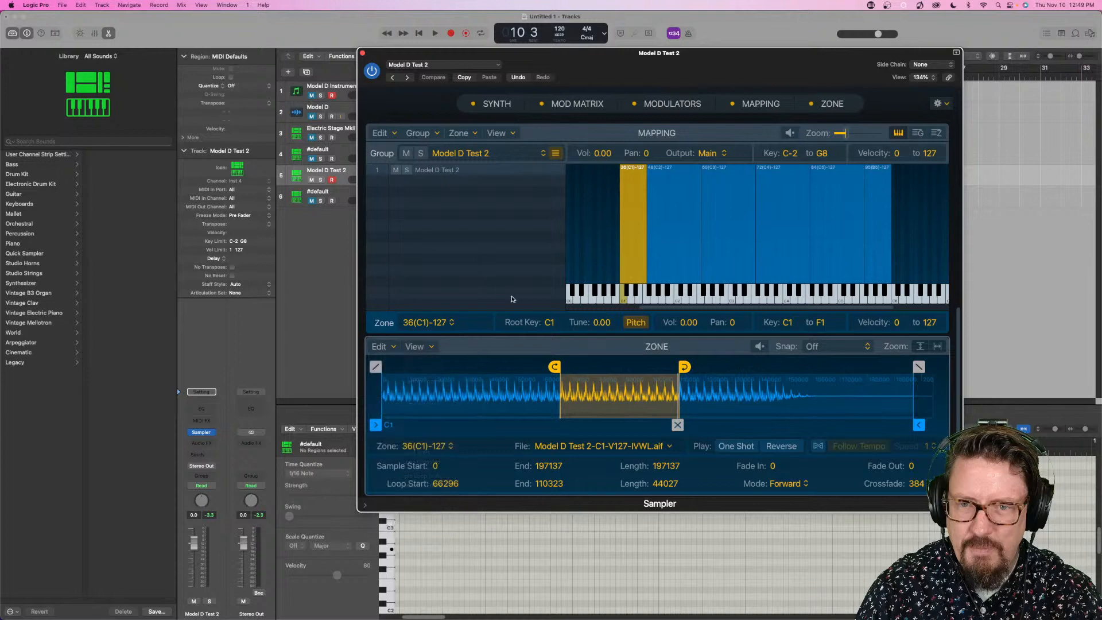
- Close the Model D Test 2 Sampler and optimize the loop start of the G0 zone in the newest #default Sampler
click(338, 194)
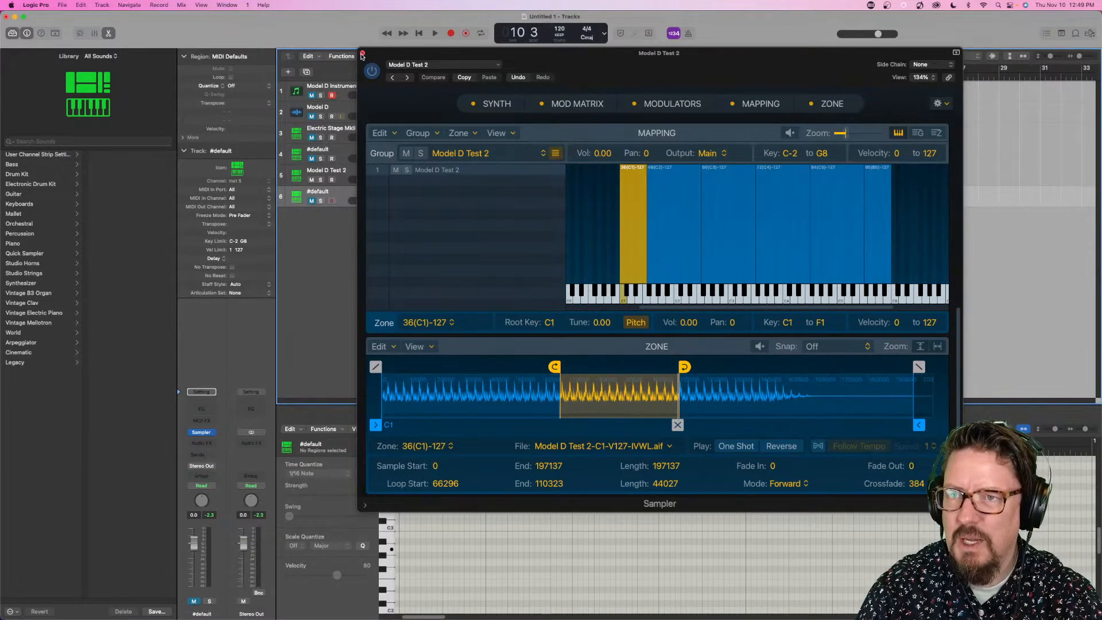
click(362, 53)
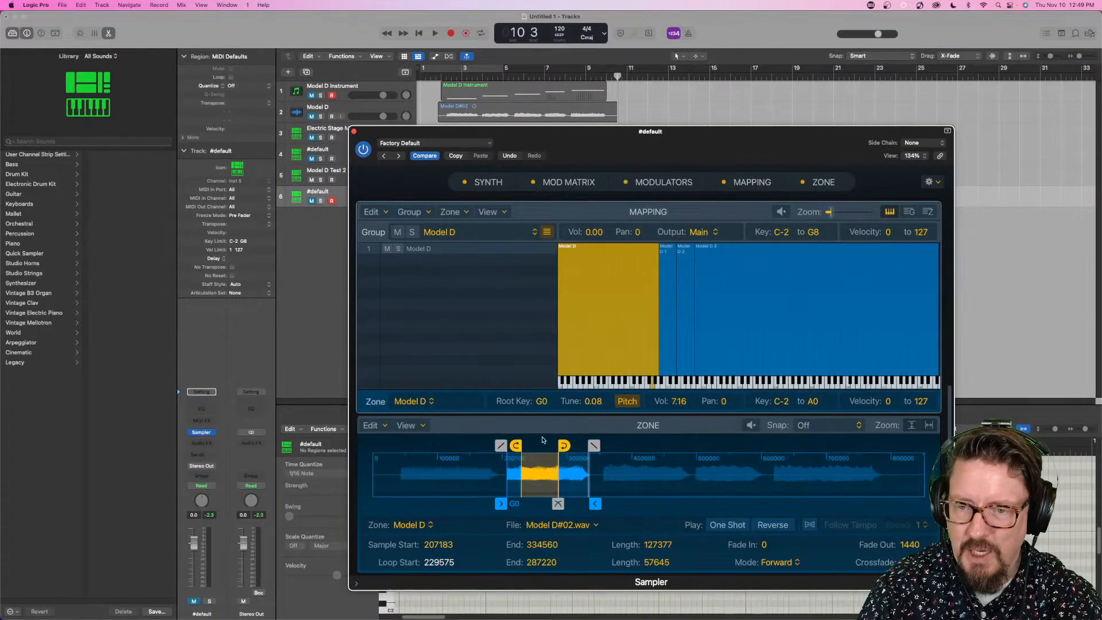
click(388, 426)
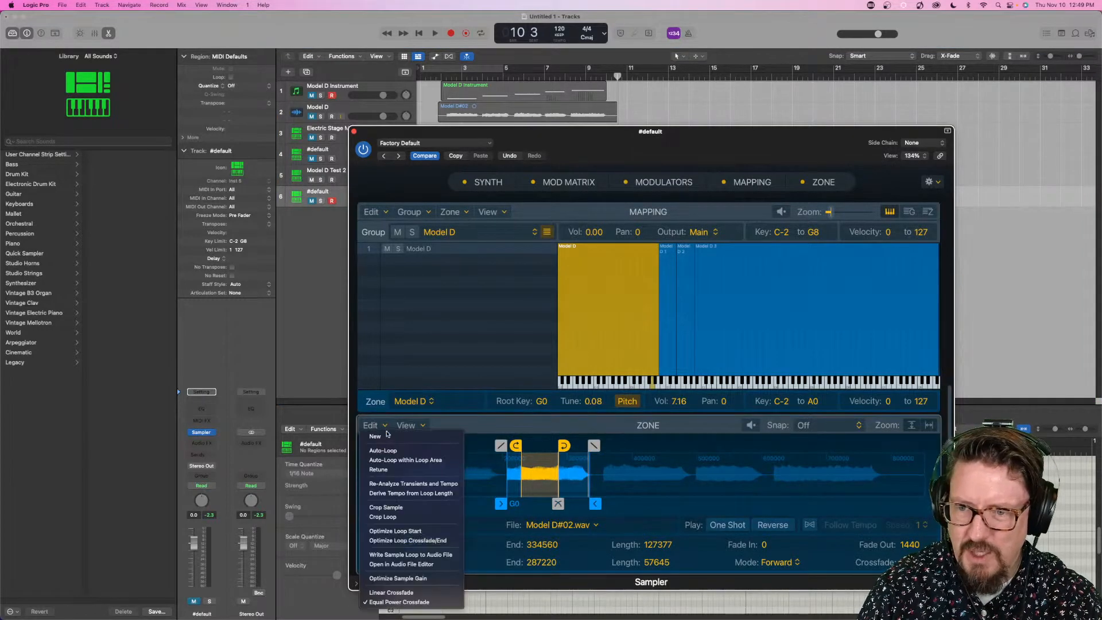
click(388, 531)
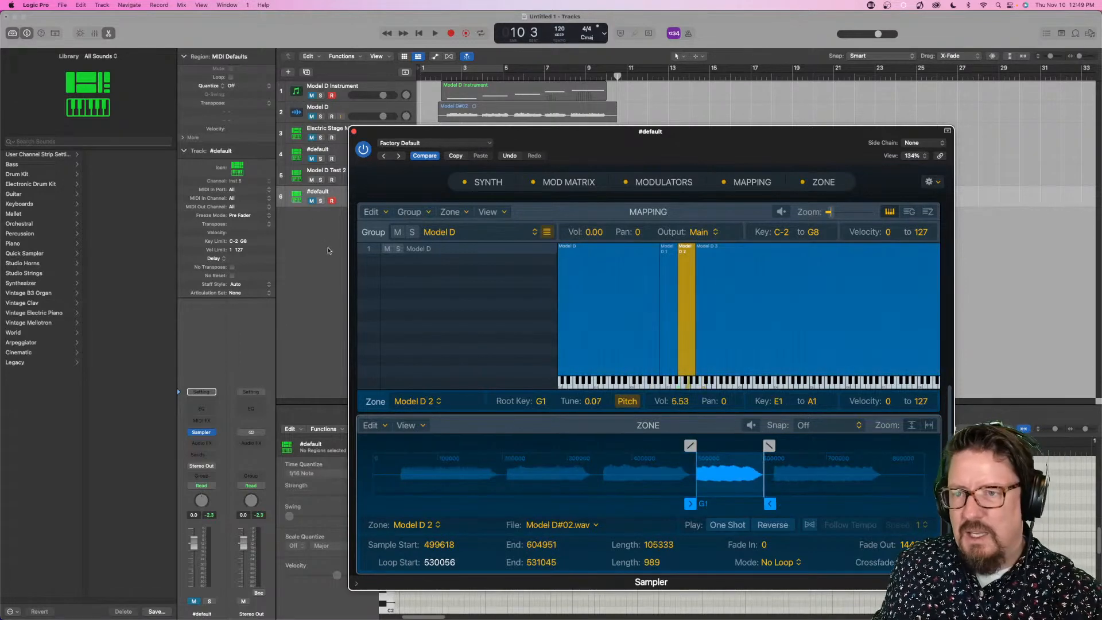
- Unmute the newest #default track and optimize the loop crossfade and end of its G0 zone
click(310, 201)
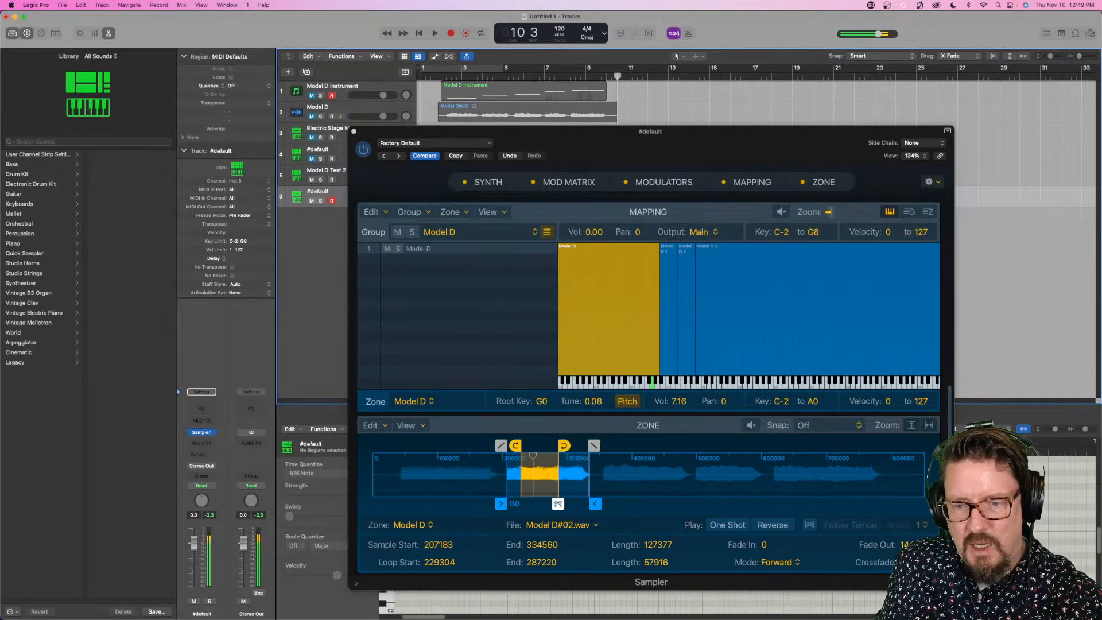
click(372, 425)
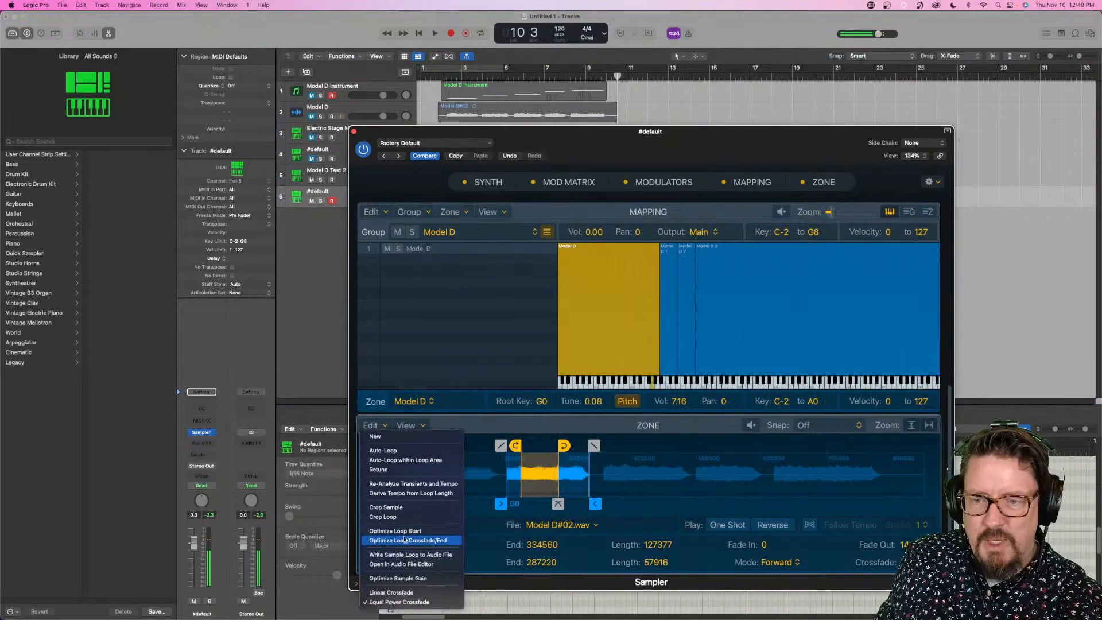
click(404, 541)
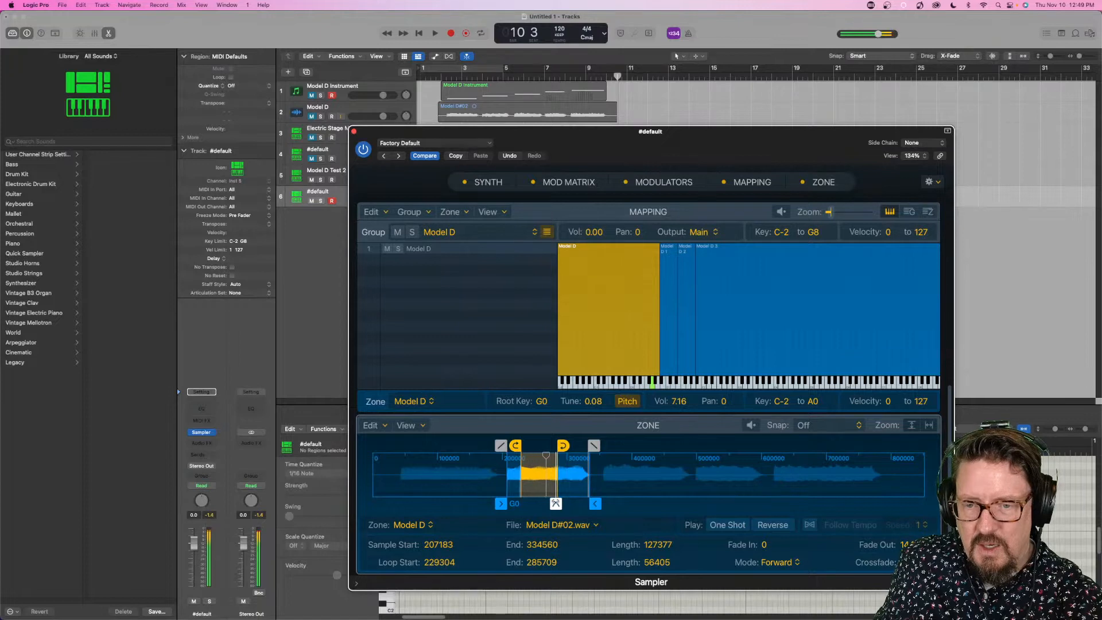
- Shift the G0 zone's loop to start at about 247889 and end at about 301791, optimize its crossfade and end, and close the Sampler
drag(555, 503, 554, 503)
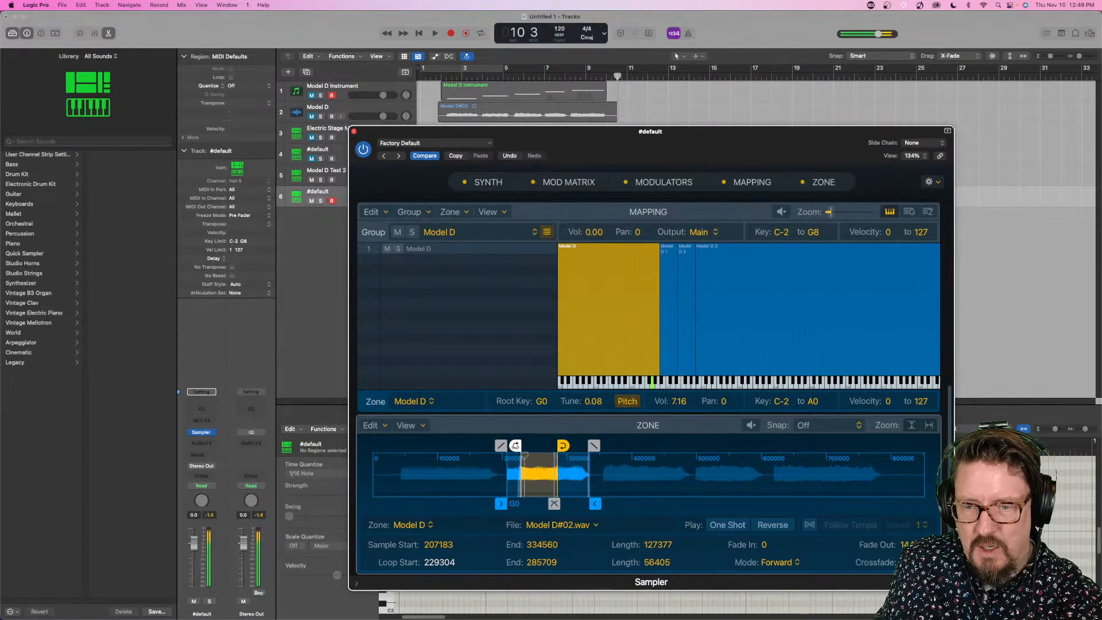
drag(515, 445, 573, 450)
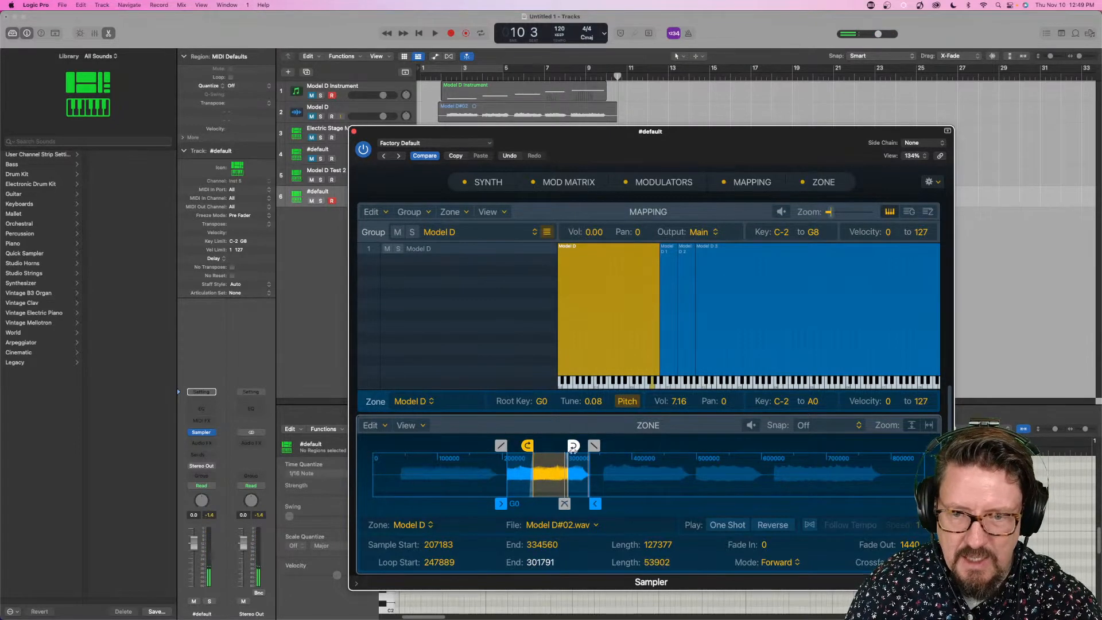
click(386, 424)
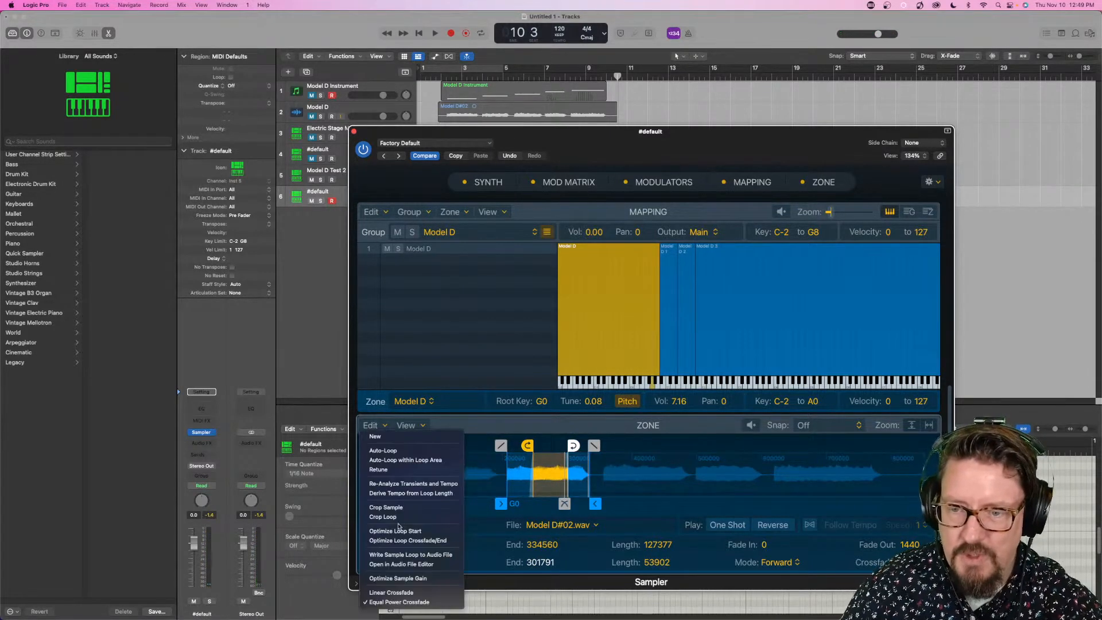
click(400, 541)
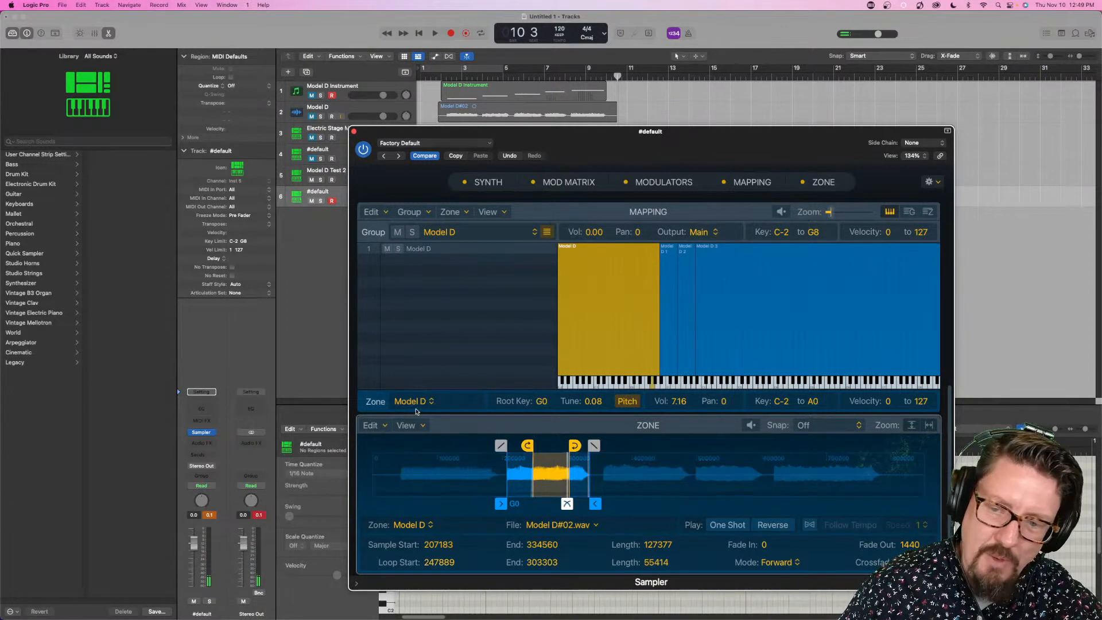
click(354, 132)
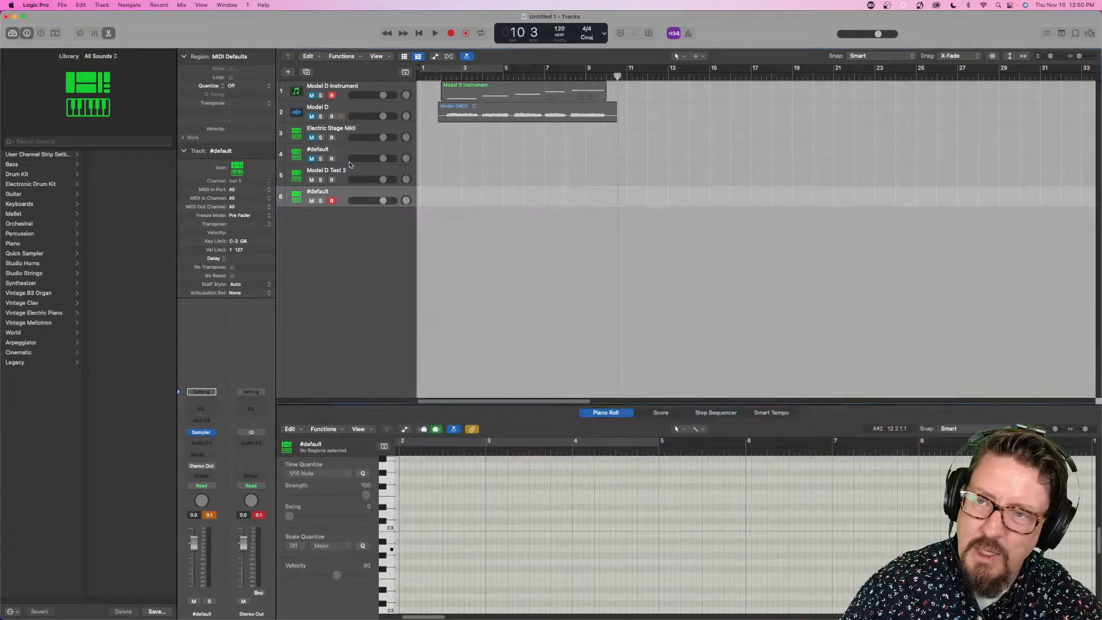
- Open the Model D Test 2 Sampler and optimize the loop start of its C3 zone
click(342, 172)
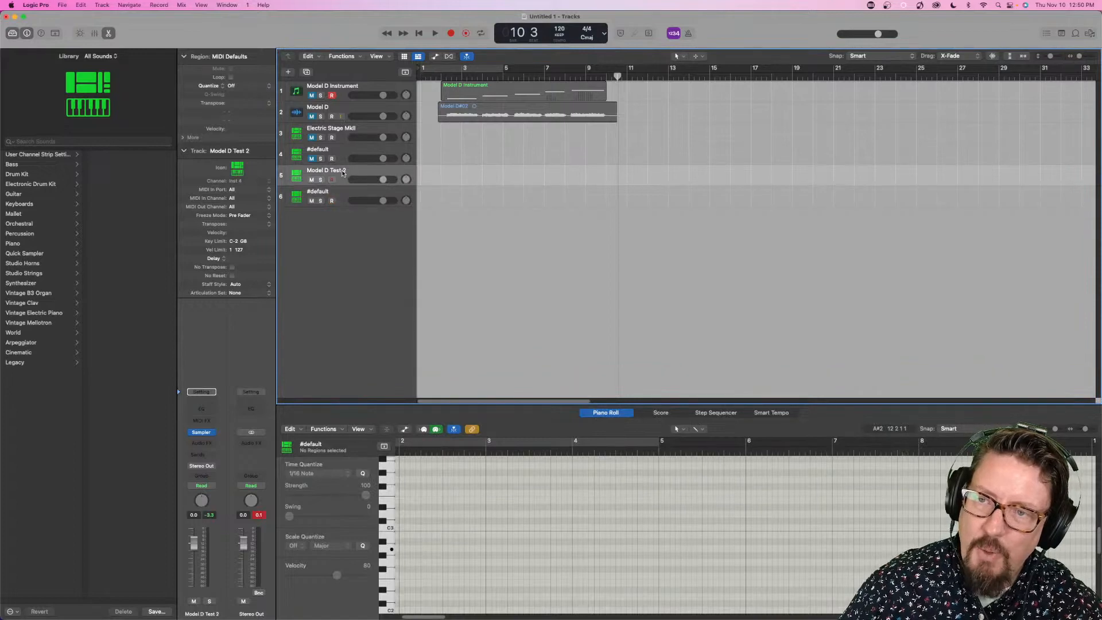
click(207, 435)
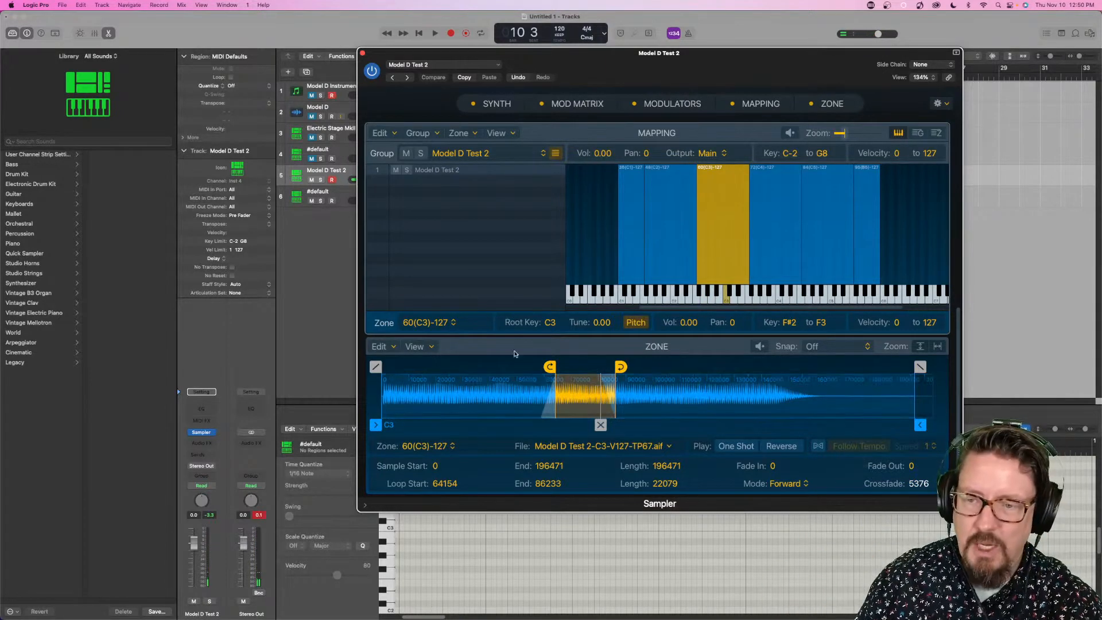
click(396, 348)
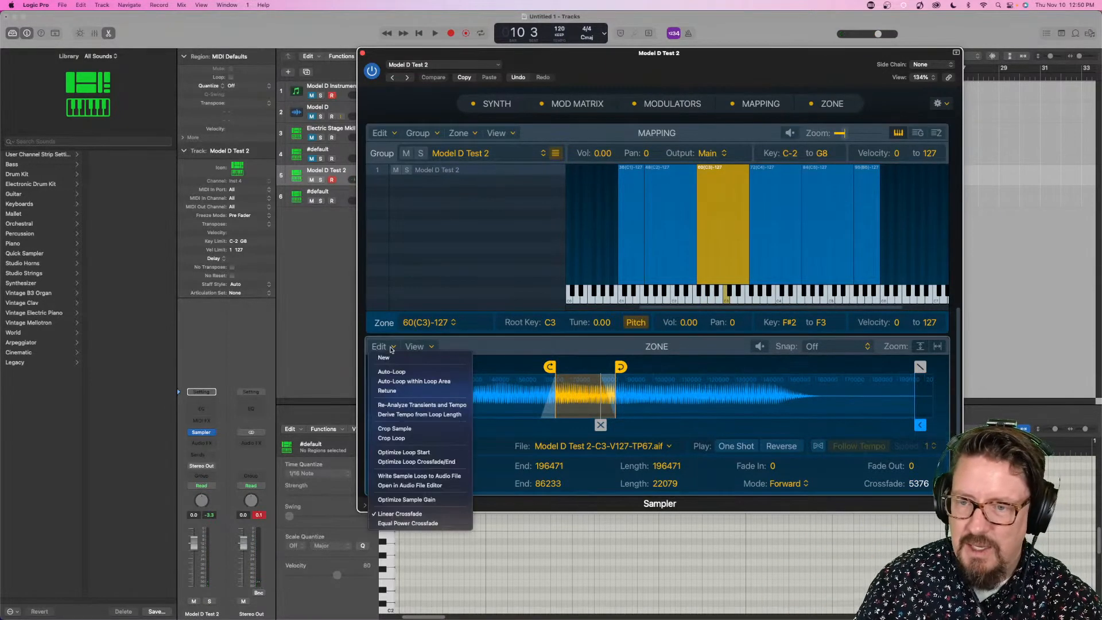
click(404, 452)
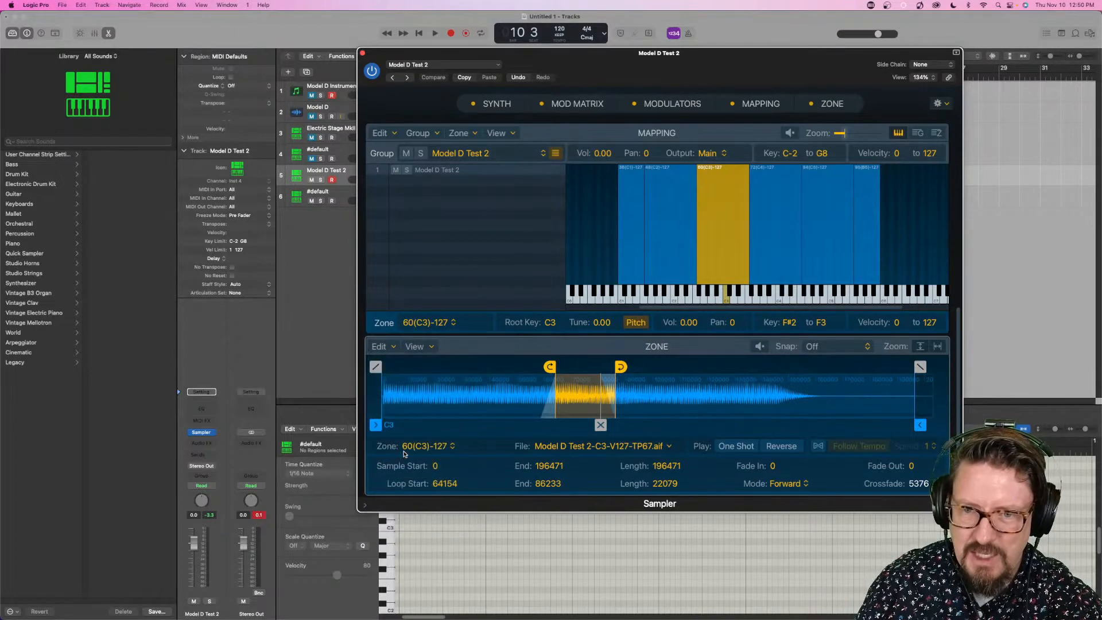
- Try retuning the C3 zone in the Model D Test 2 Sampler and undo the retuning
click(383, 347)
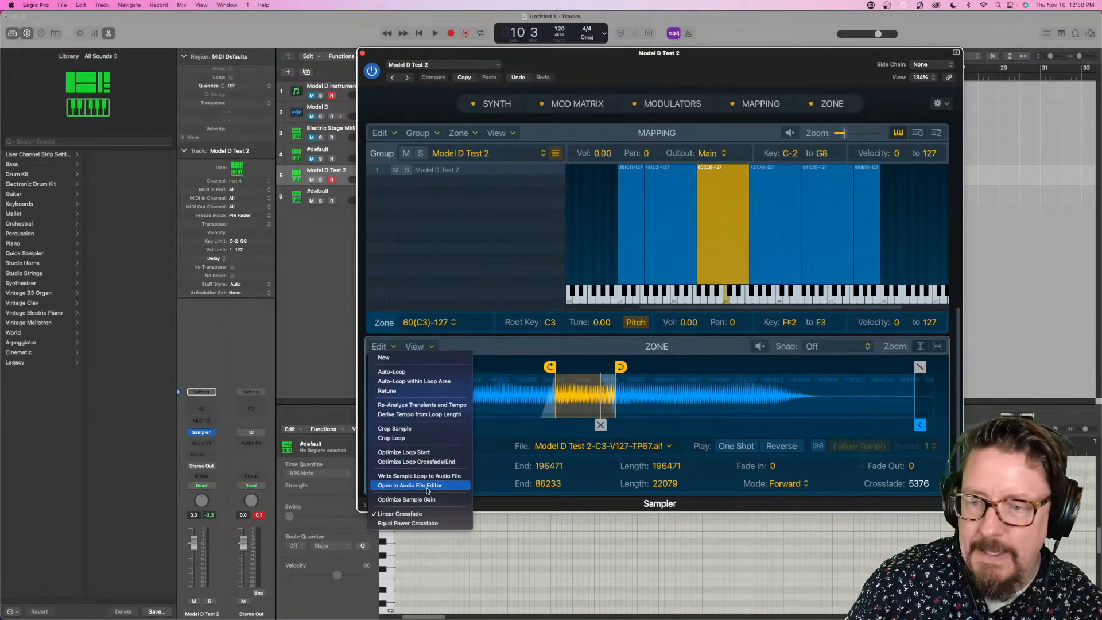
click(410, 391)
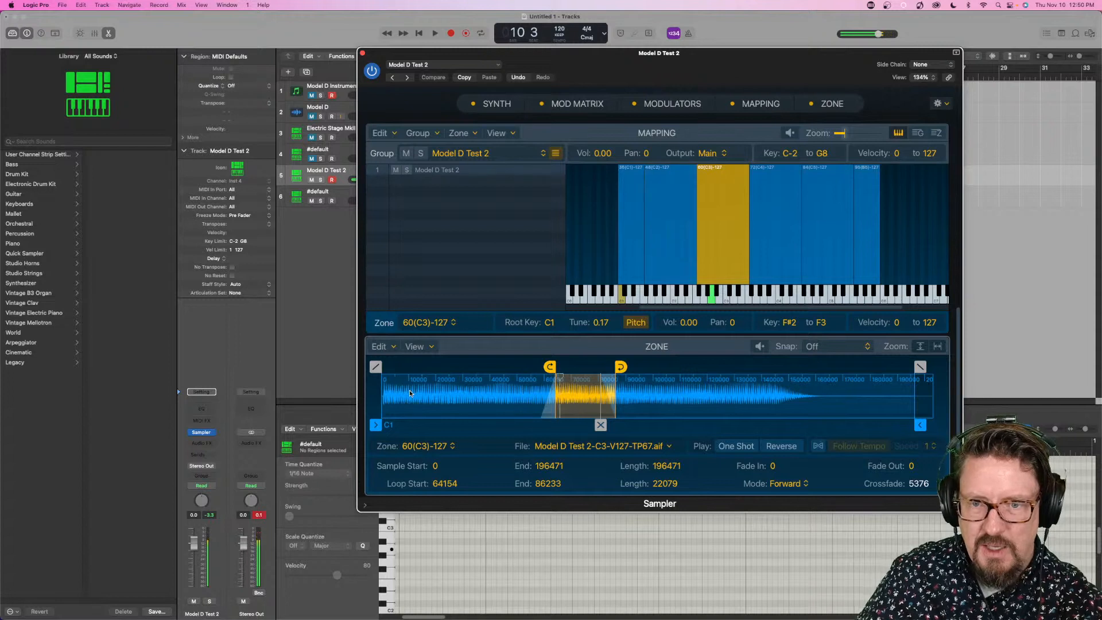
key(super+z)
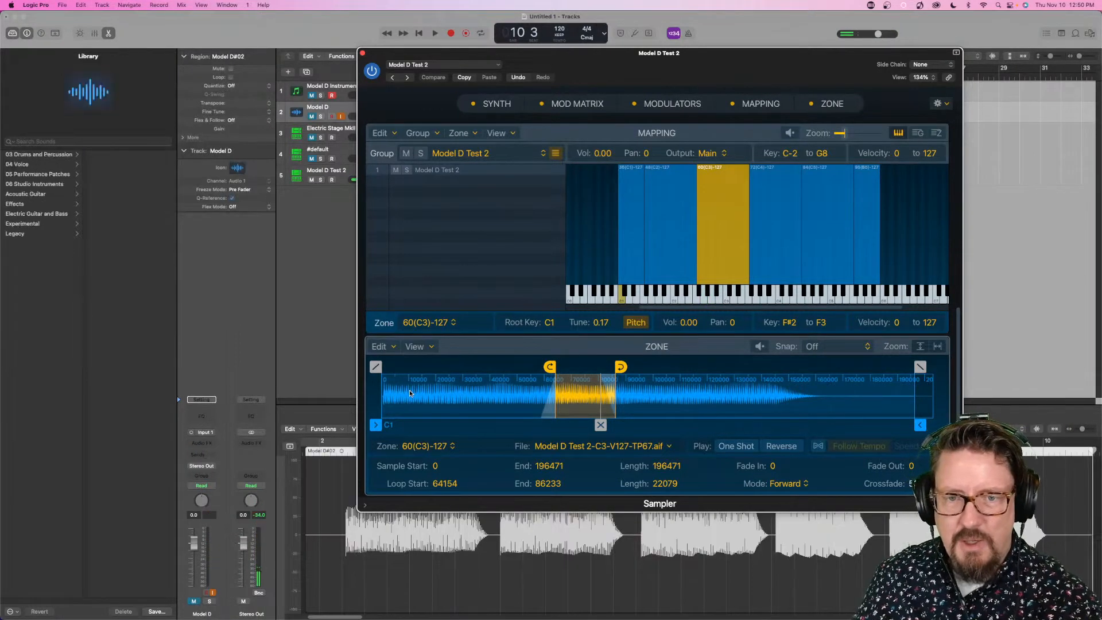
click(80, 5)
click(86, 27)
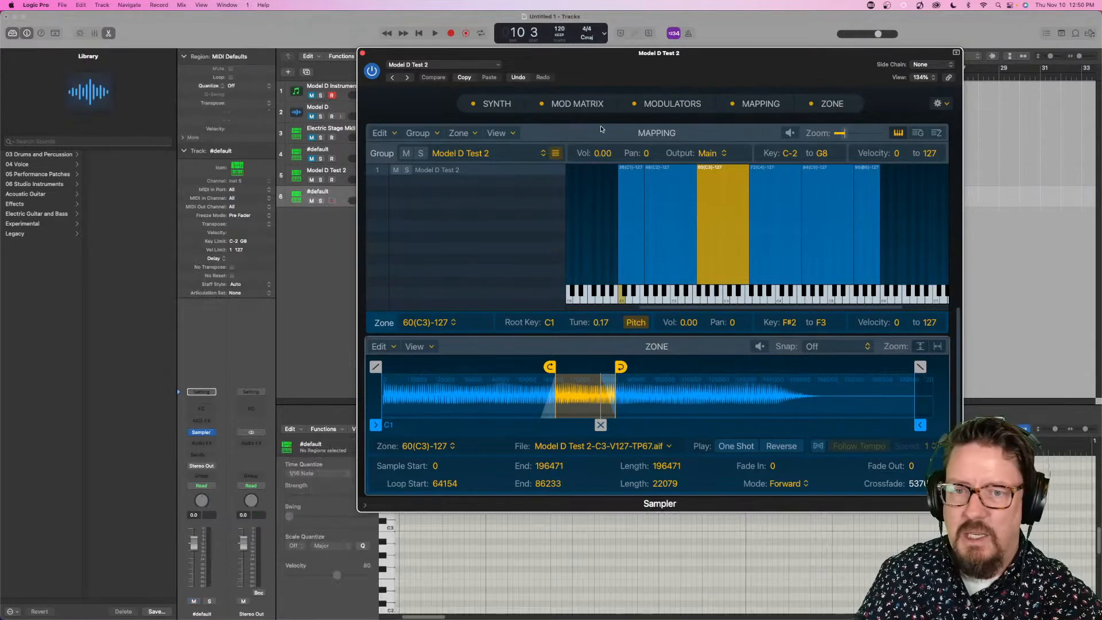
click(515, 78)
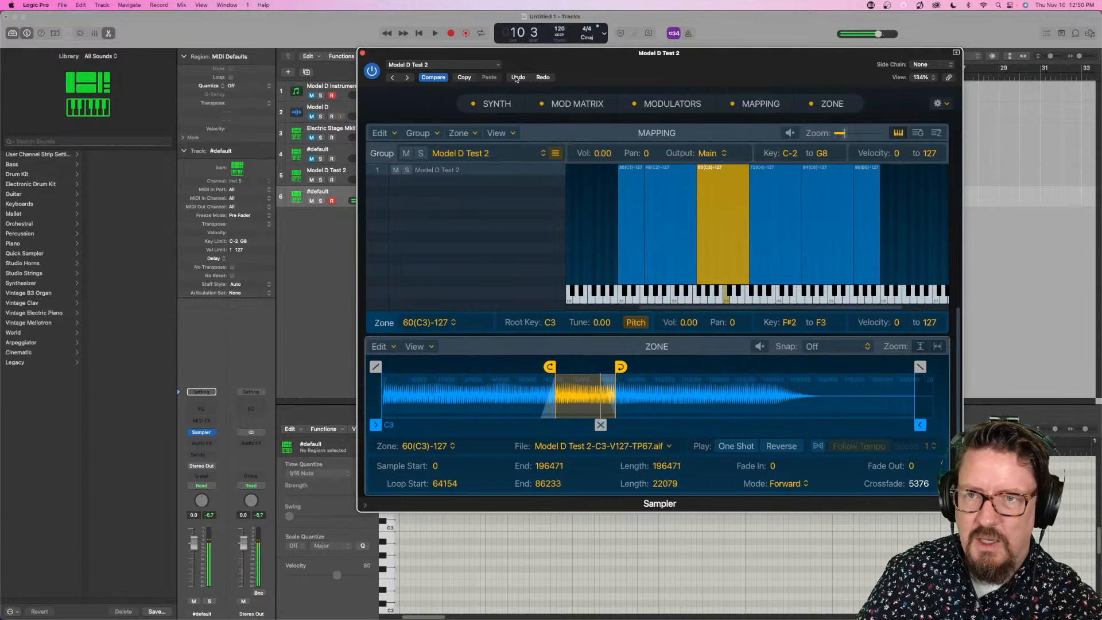
click(515, 78)
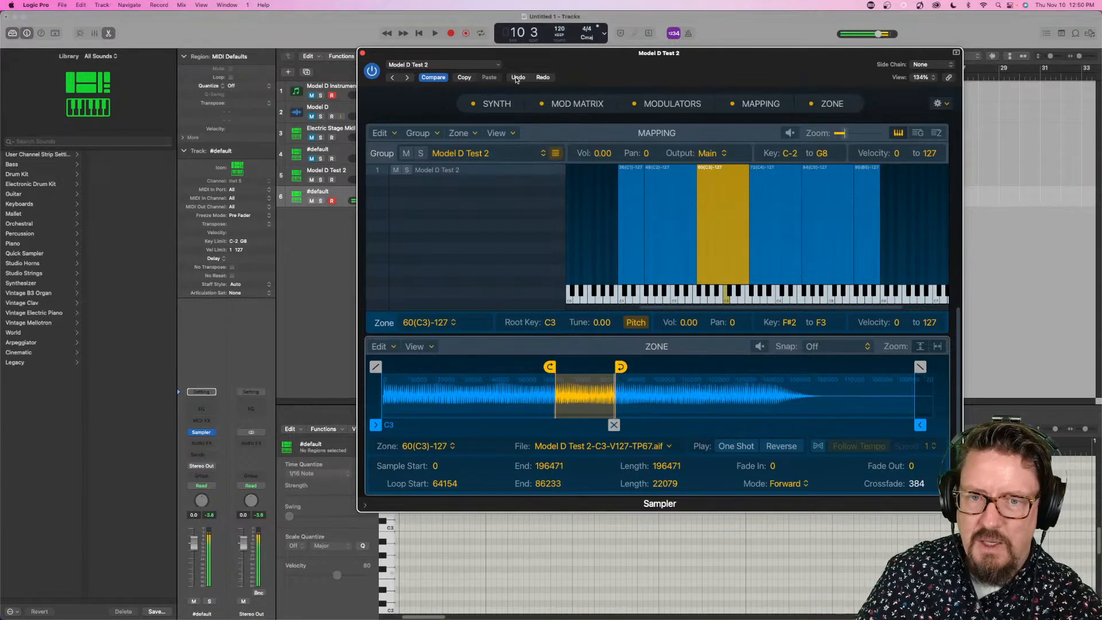
click(515, 78)
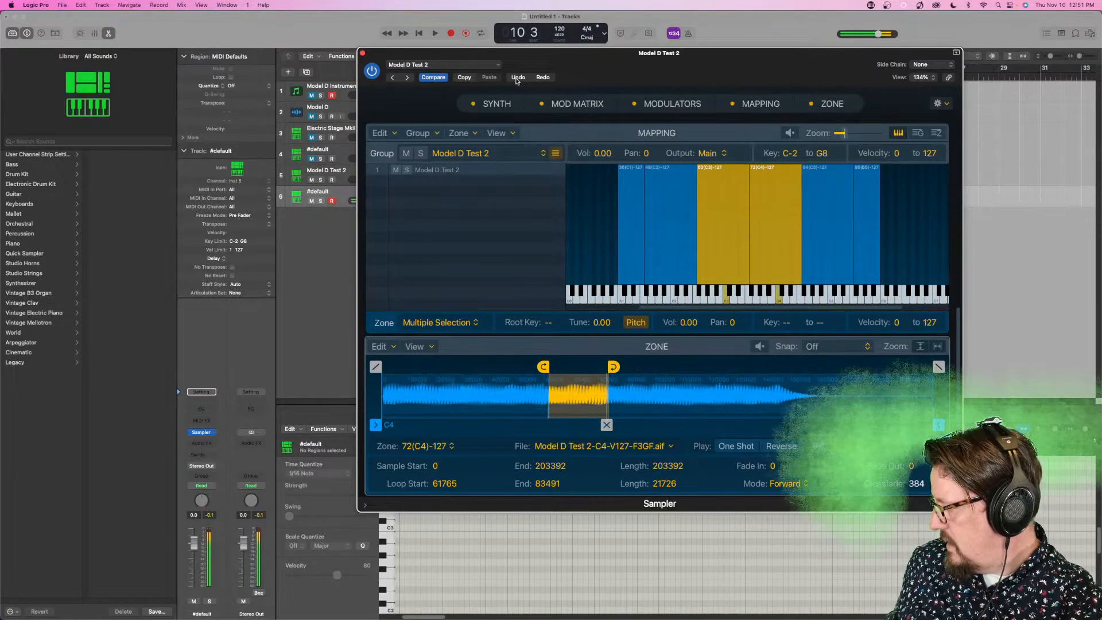
- Select the Model D Test 2 track, mute the newest #default track, and examine the C2 zone's editing options
click(346, 173)
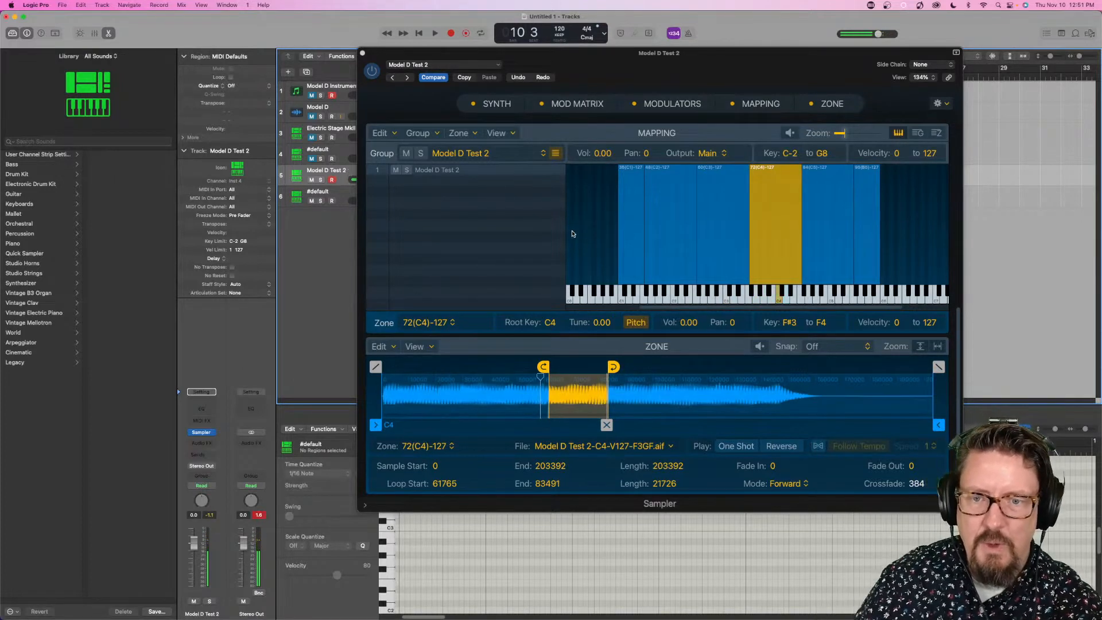
click(661, 215)
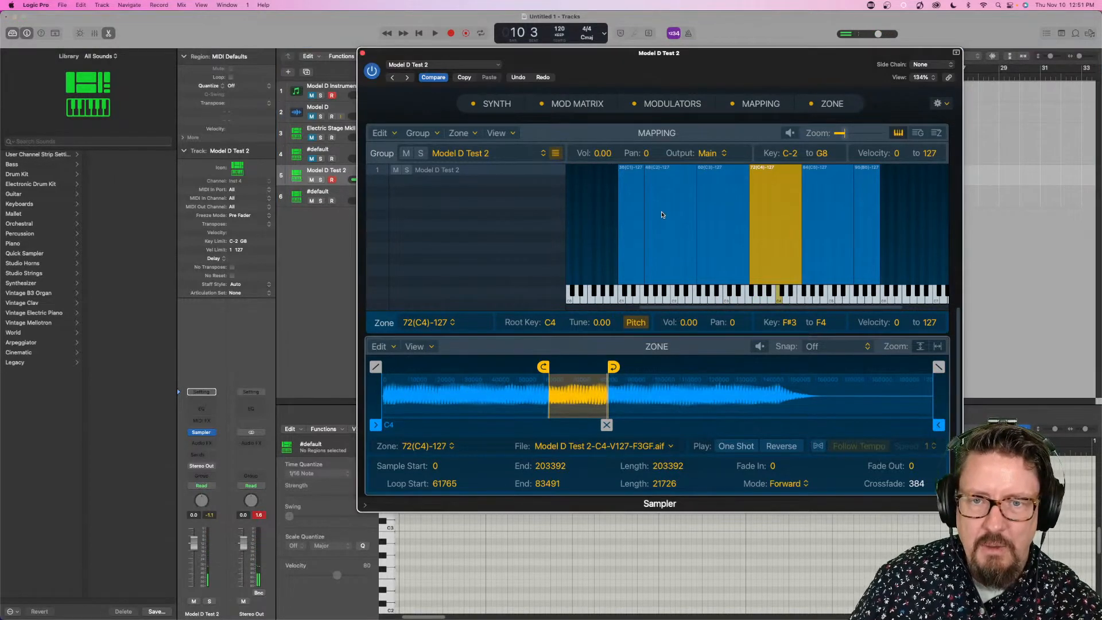
click(661, 212)
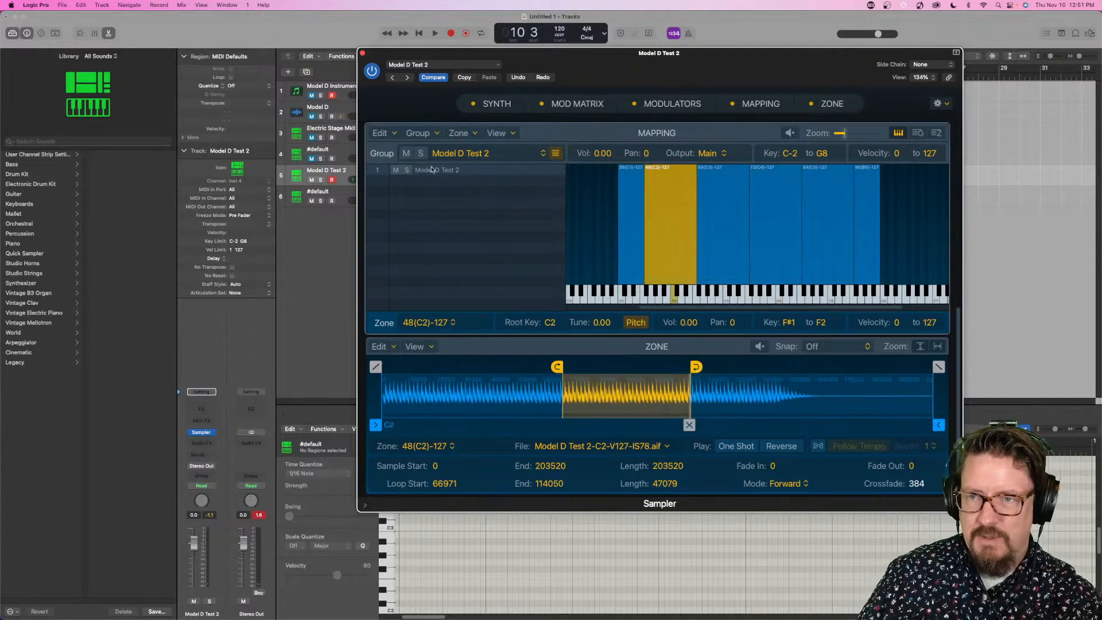
click(313, 203)
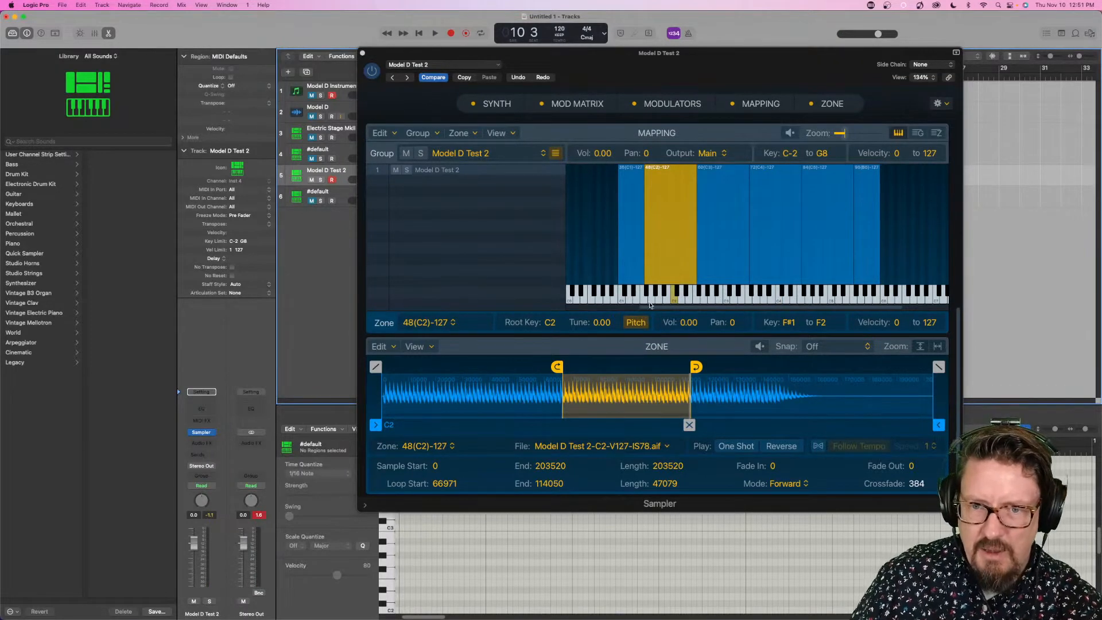
click(380, 349)
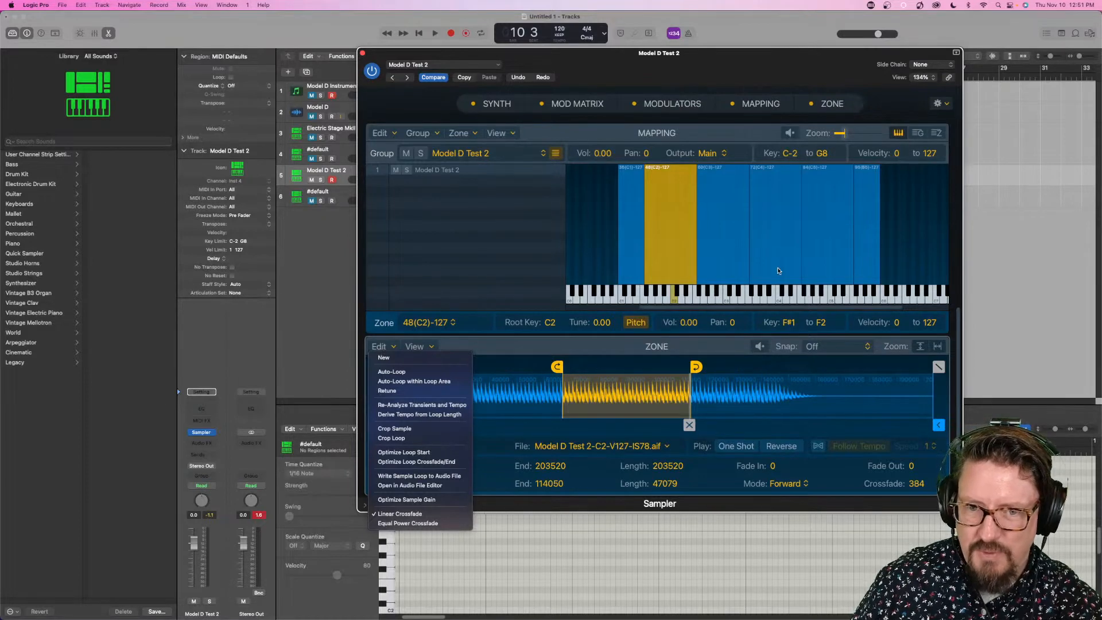
click(512, 235)
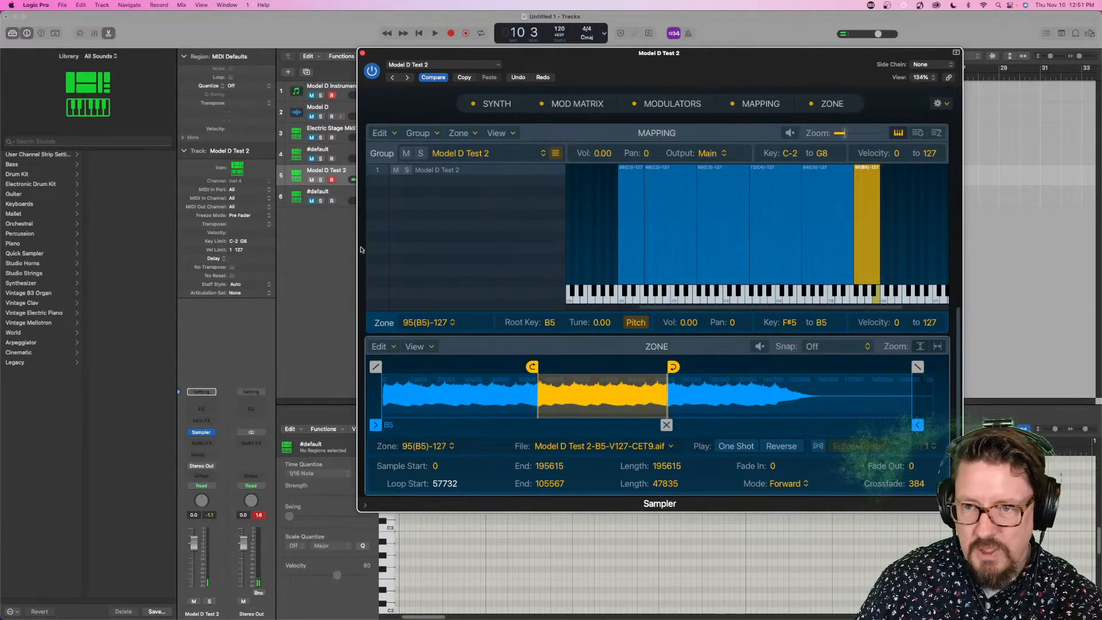
- Unmute the Model D audio track and create a Quick Sampler (Optimized) track from the last note of its recorded region
drag(370, 56, 547, 159)
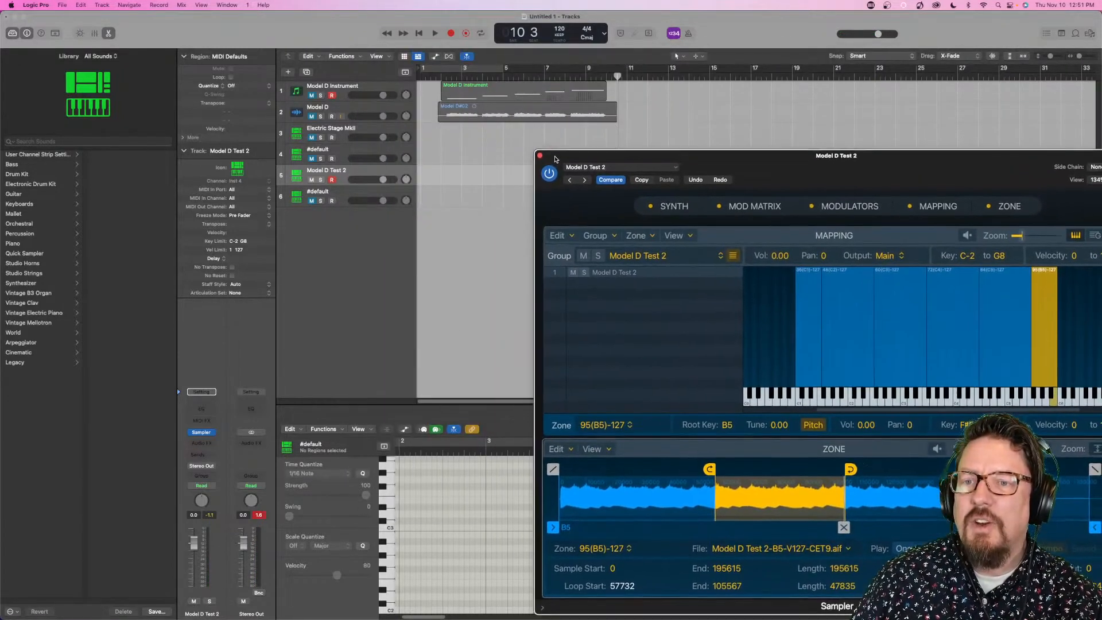
click(572, 77)
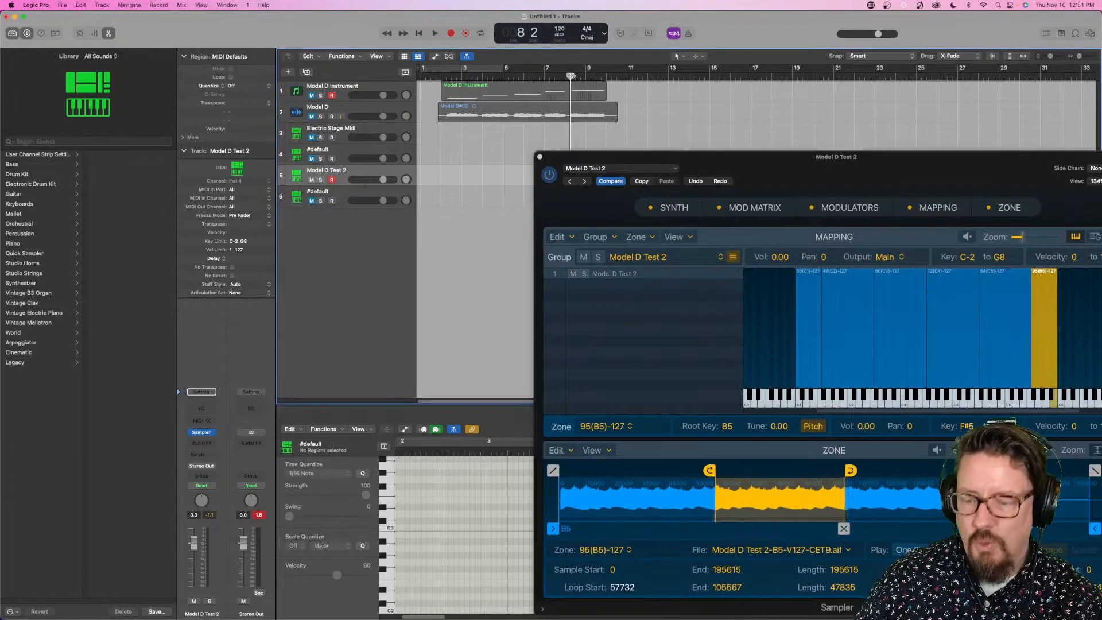
key(super+Down)
key(super+Down)
key(super+Down)
key(super+Down)
key(super+Down)
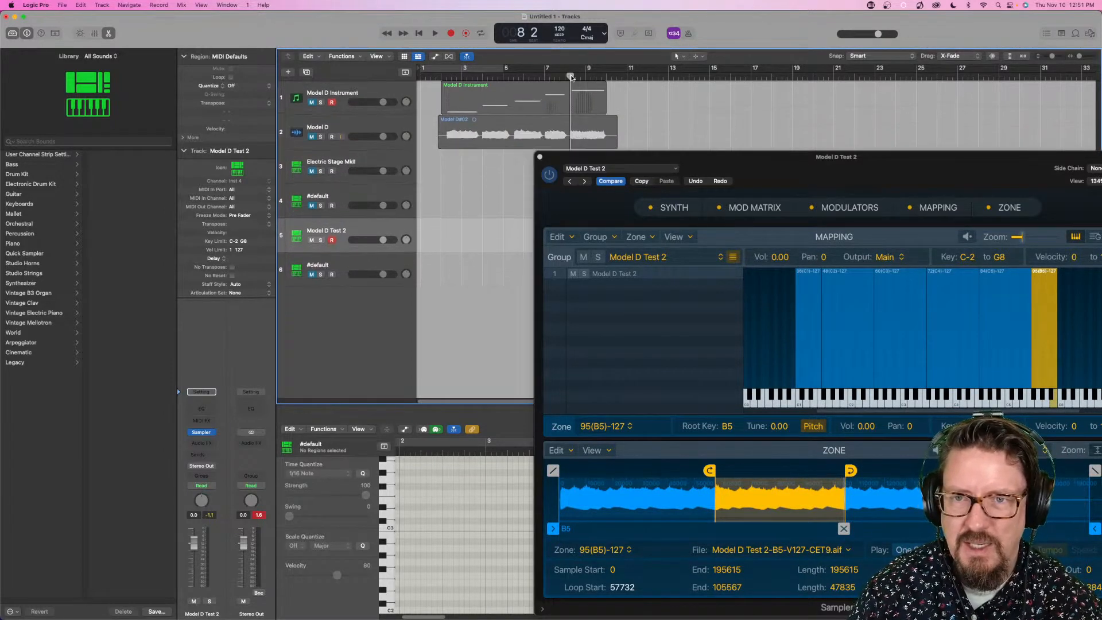
key(super+Right)
key(super+Right)
key(super+Right)
key(super+Right)
key(super+Right)
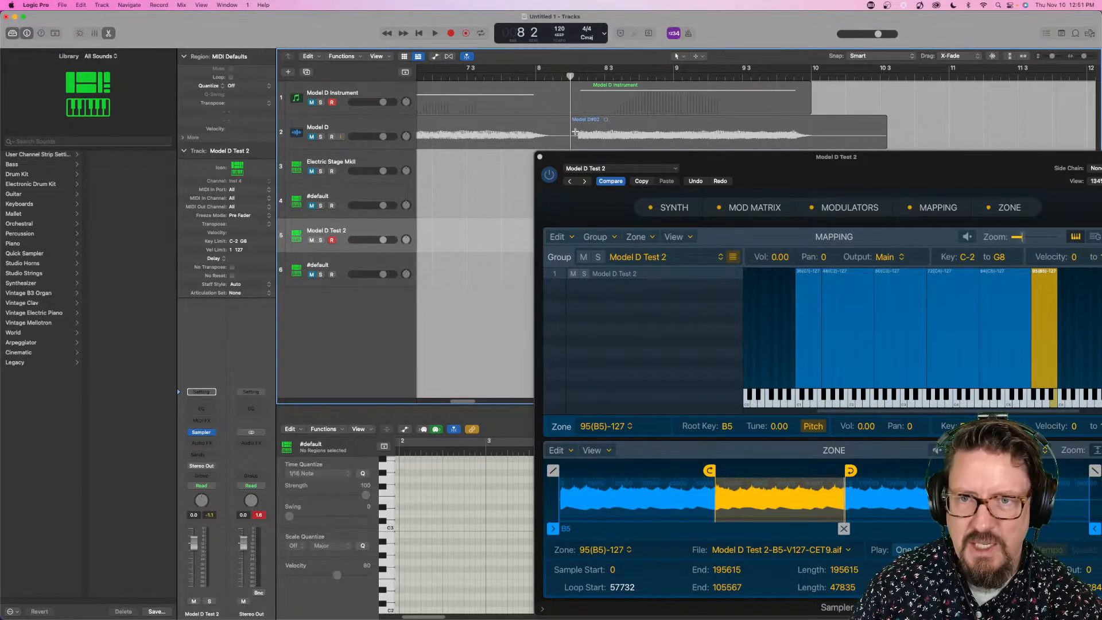
drag(575, 131, 831, 135)
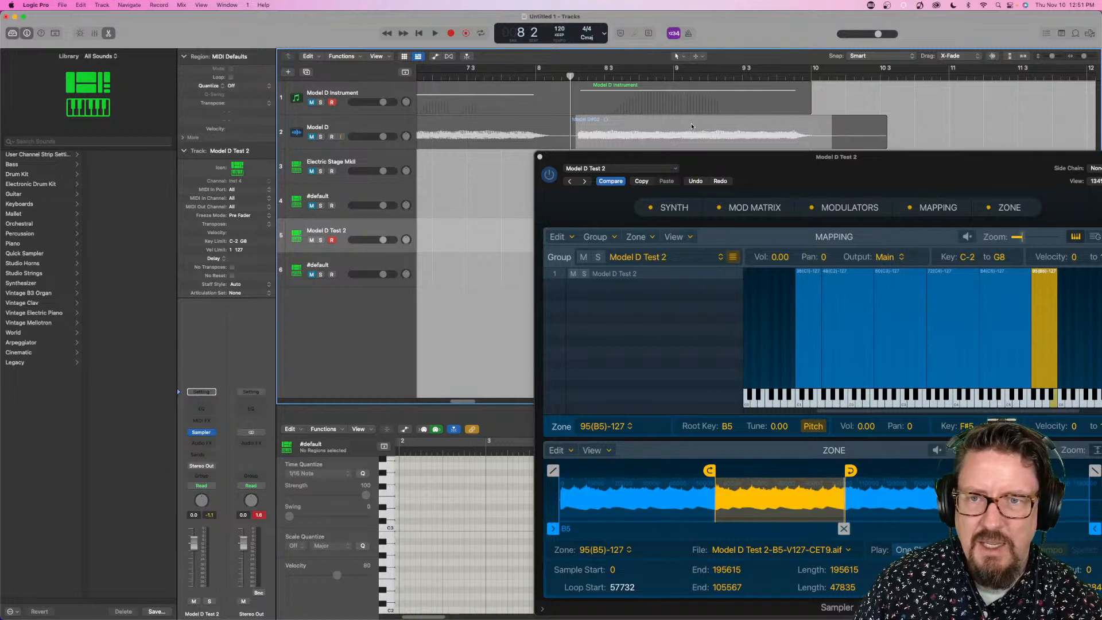
click(310, 136)
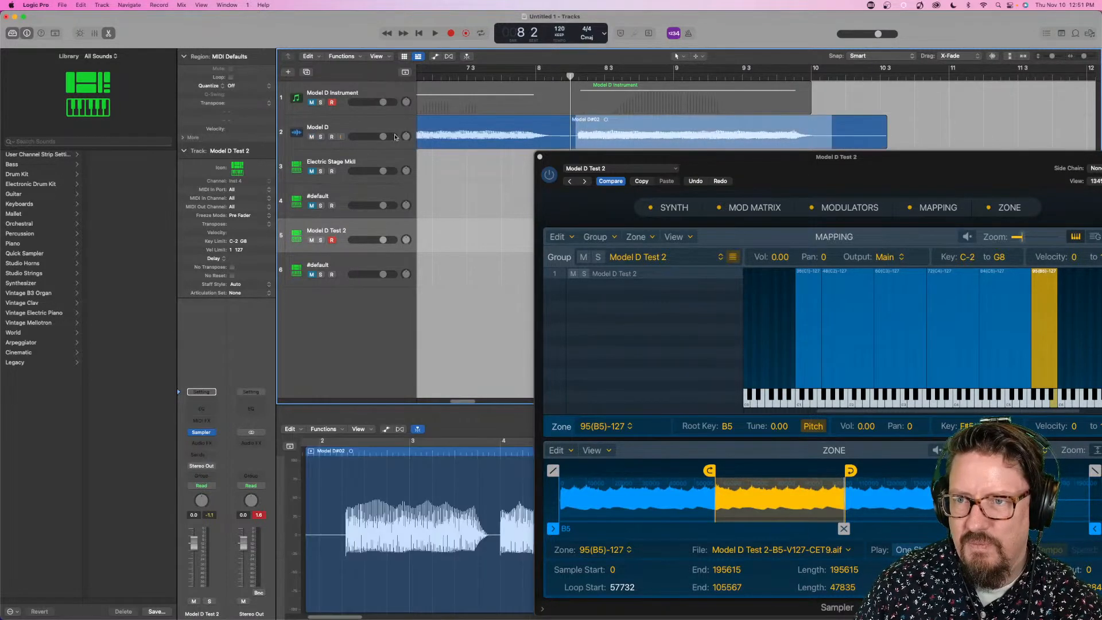
drag(614, 131, 290, 289)
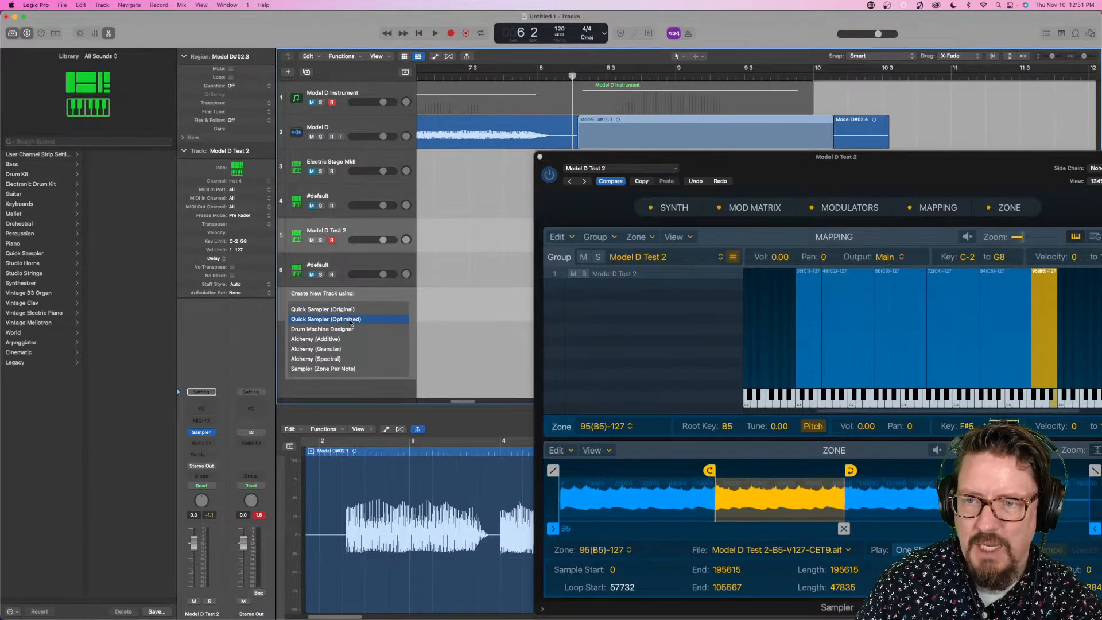
click(351, 320)
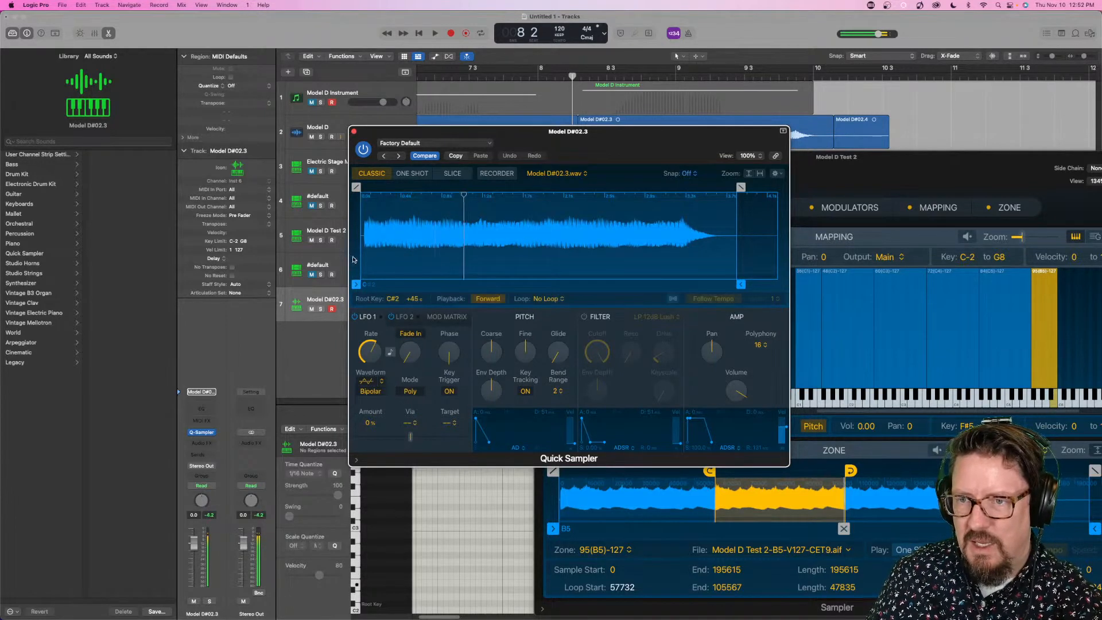
- Trim the Quick Sampler's sample start to 0.028 s and return to the playback settings
click(356, 285)
drag(356, 285, 362, 287)
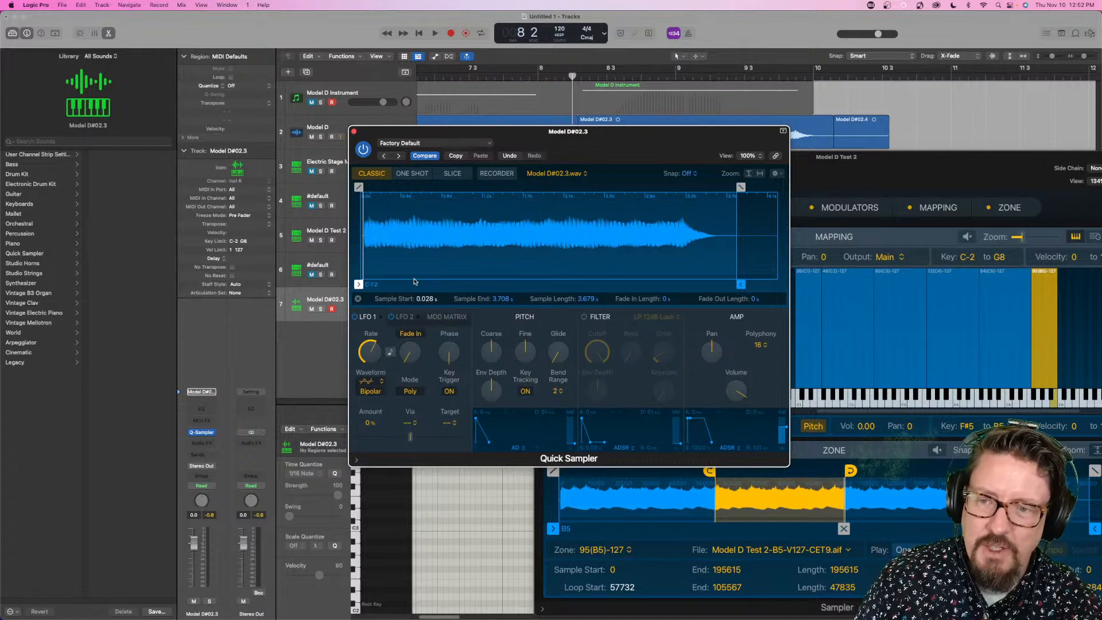
click(357, 299)
- Enable Flex with Follow Tempo for the Quick Sampler's sample and set the playback speed to 1/8
click(674, 299)
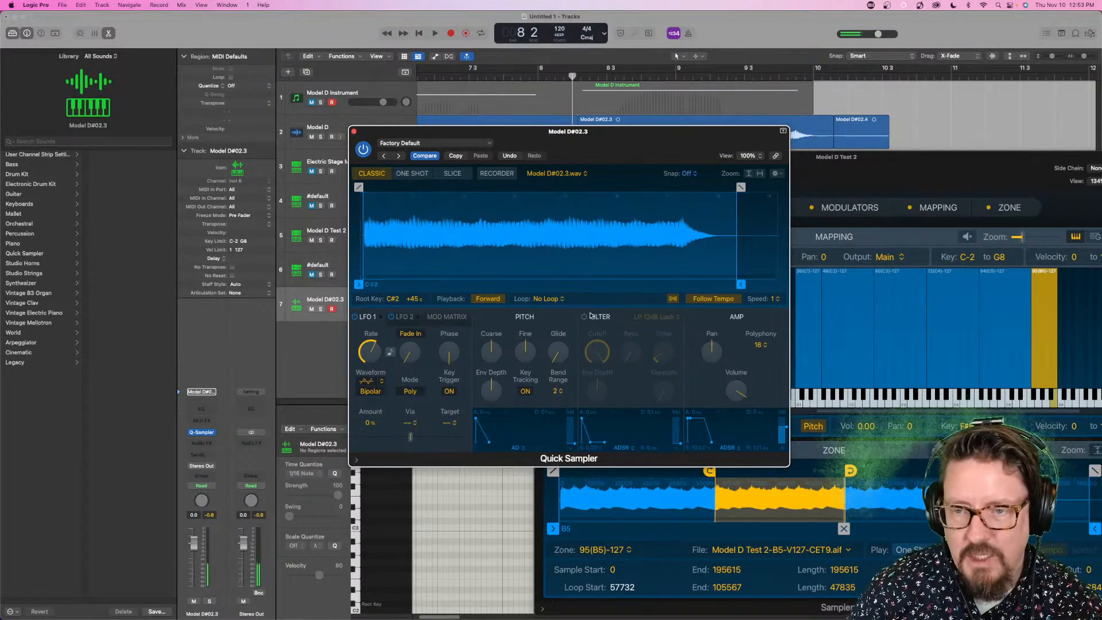
click(773, 299)
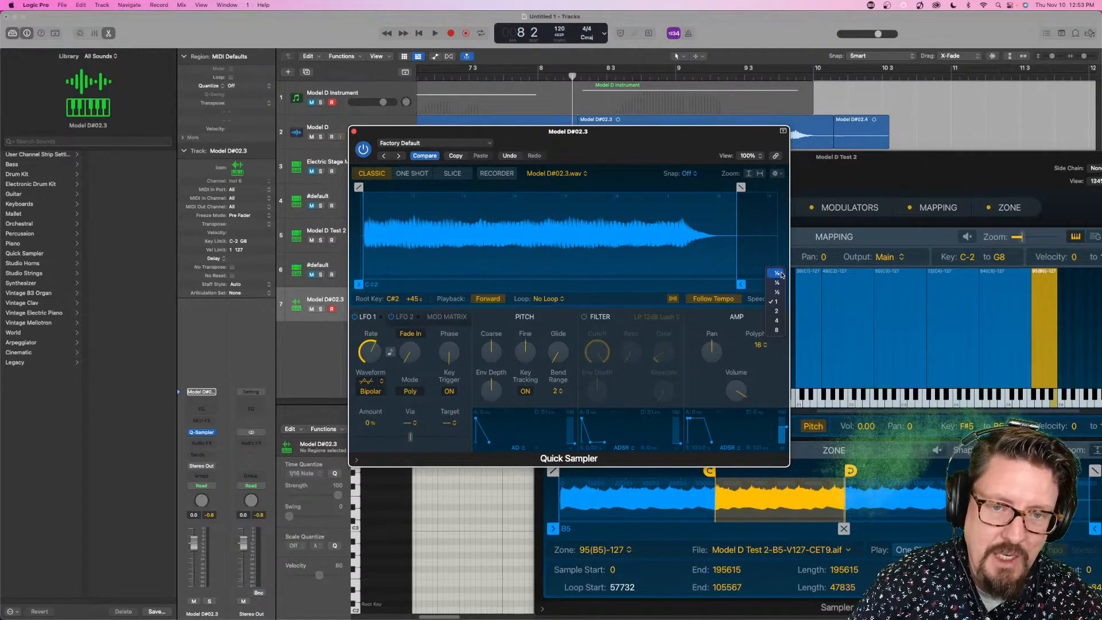
click(781, 275)
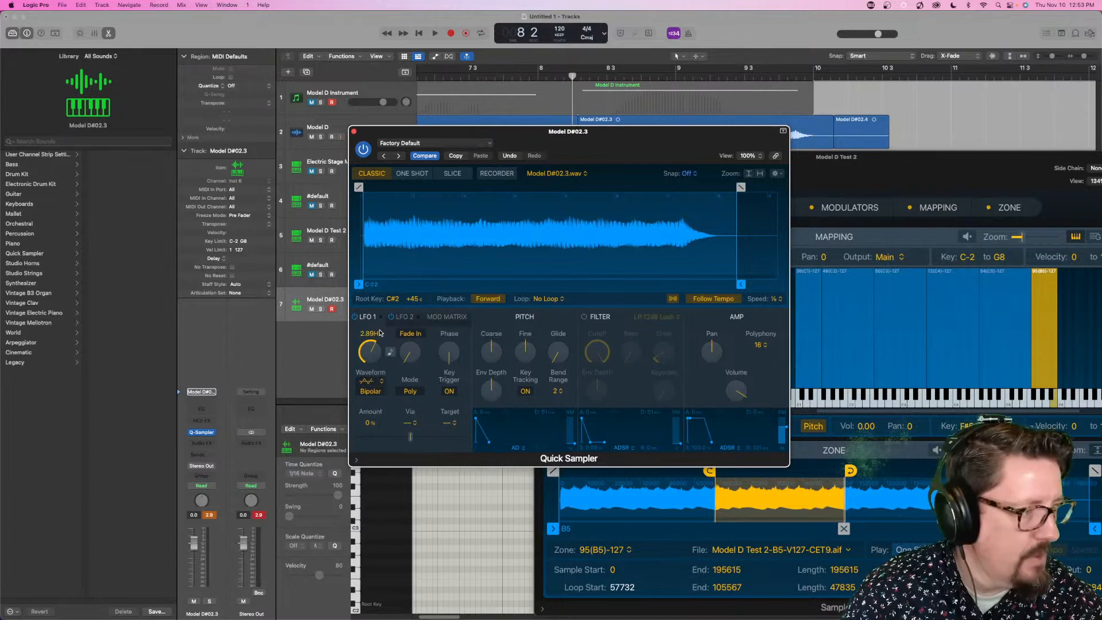
- Close the Quick Sampler and Model D Test 2 Sampler windows, and reopen the Model D#02.3 track's Quick Sampler
click(354, 132)
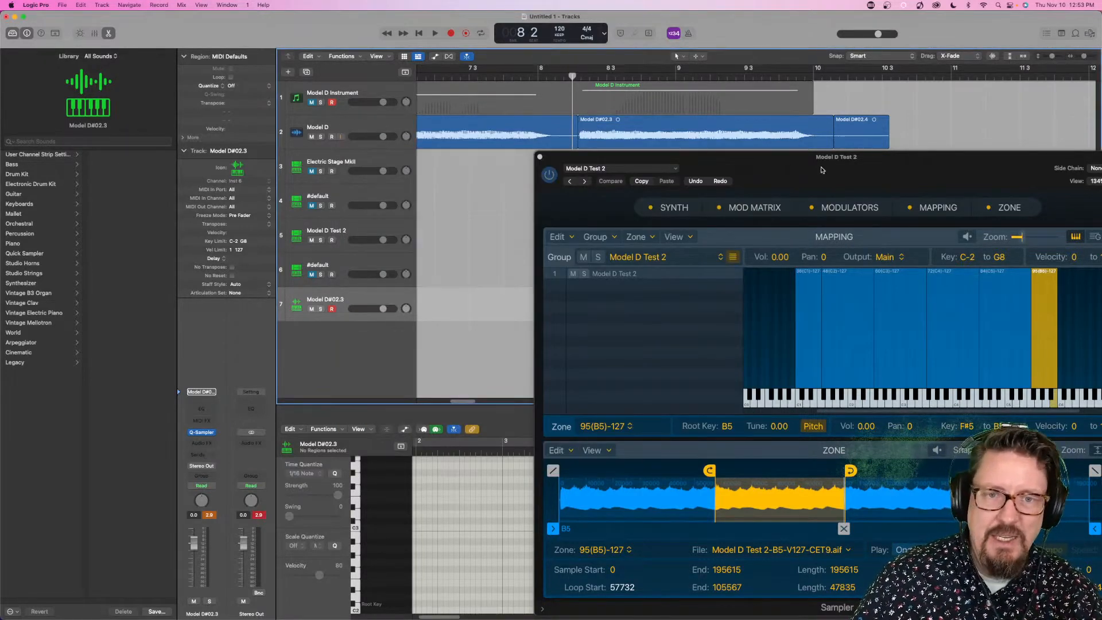
drag(832, 168, 760, 131)
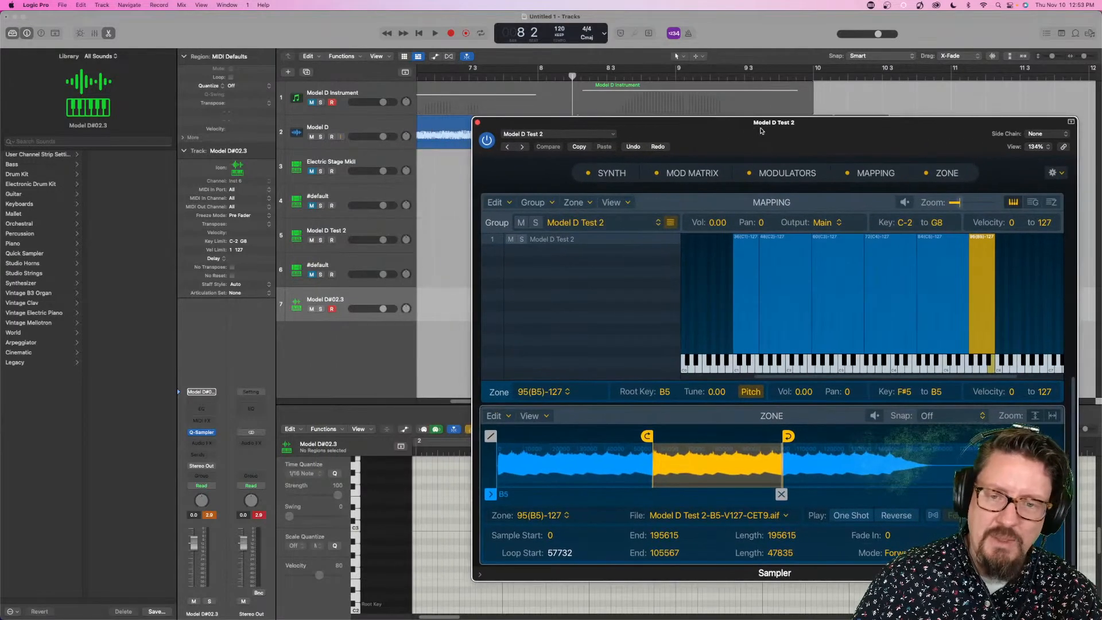
click(478, 123)
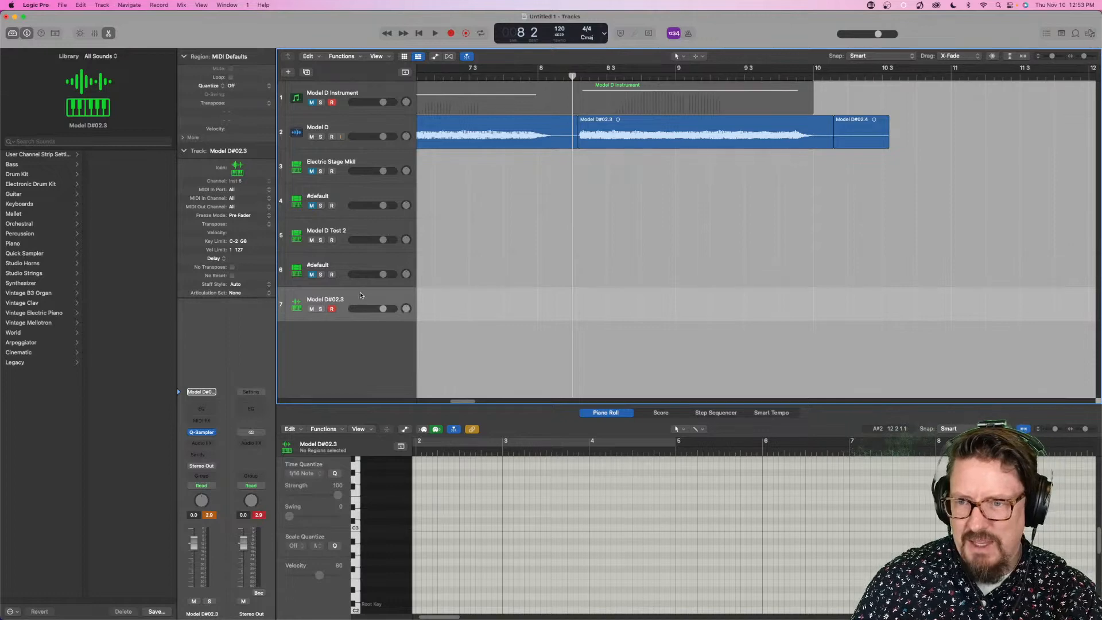
click(202, 433)
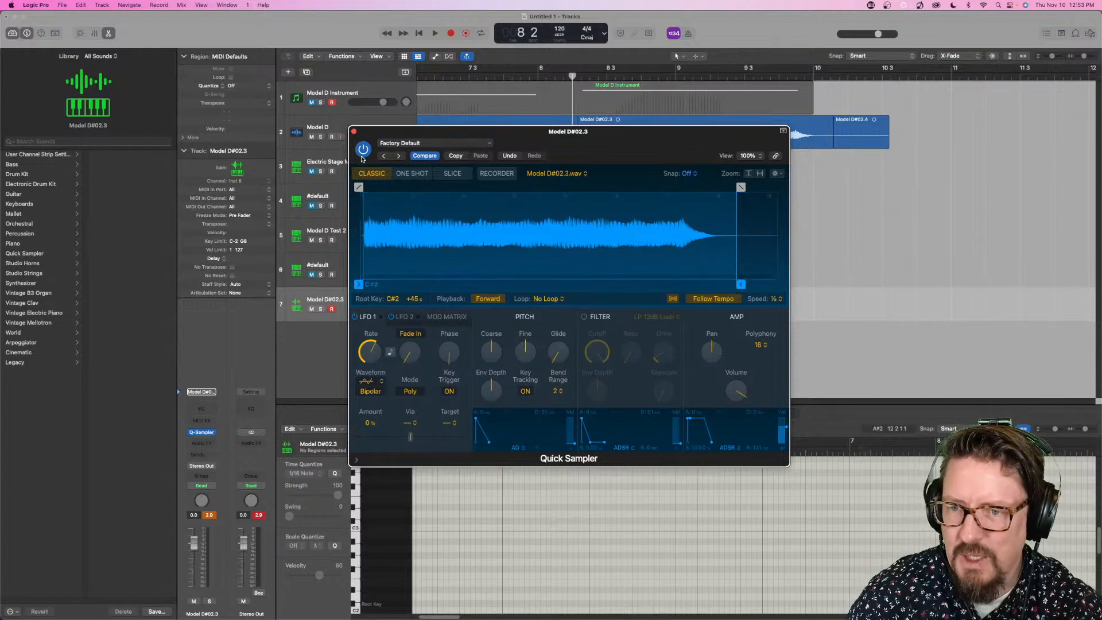
- Set the Quick Sampler's loop mode to Forward and place a short loop from about 3 1 119 to 3 3 137
click(548, 298)
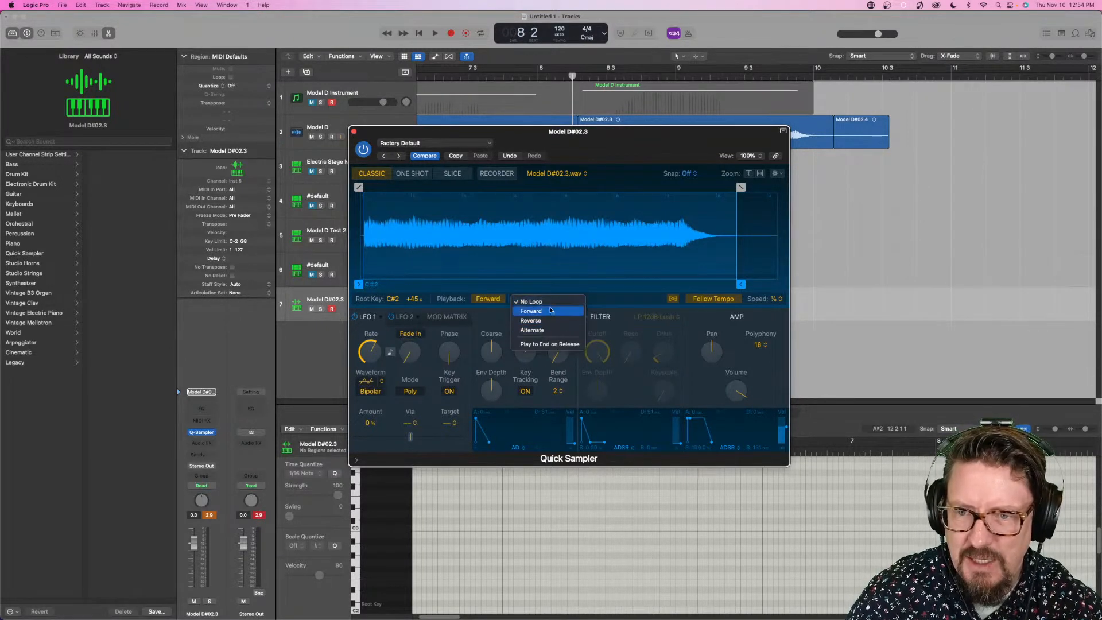
click(550, 312)
drag(363, 190, 467, 194)
drag(737, 187, 495, 201)
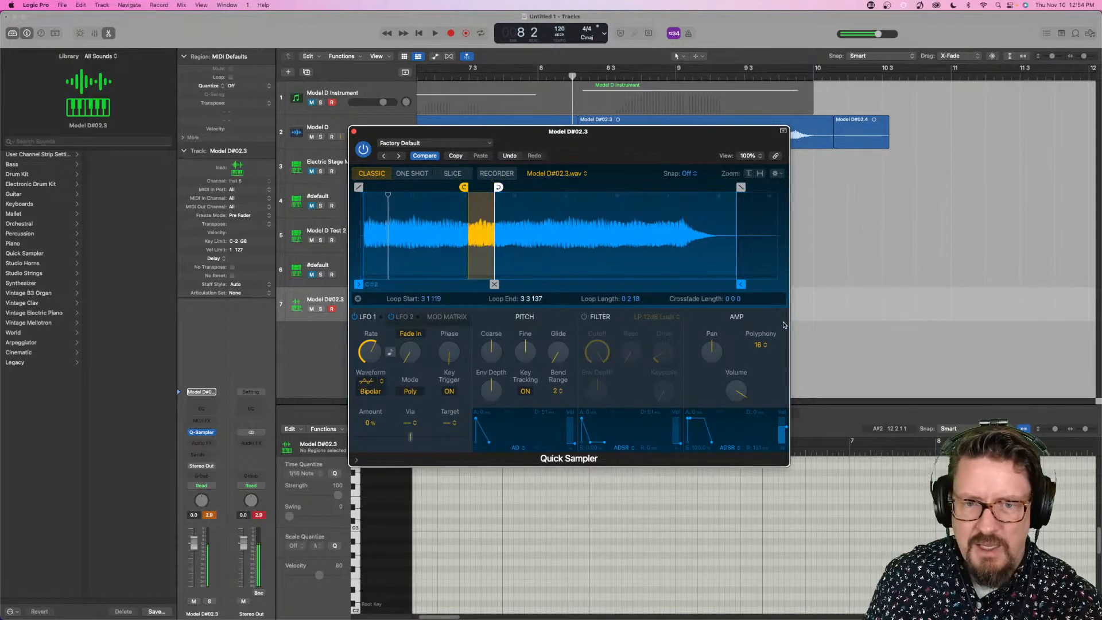
- Return to the Quick Sampler's playback settings and set the Flex speed to 1
click(359, 299)
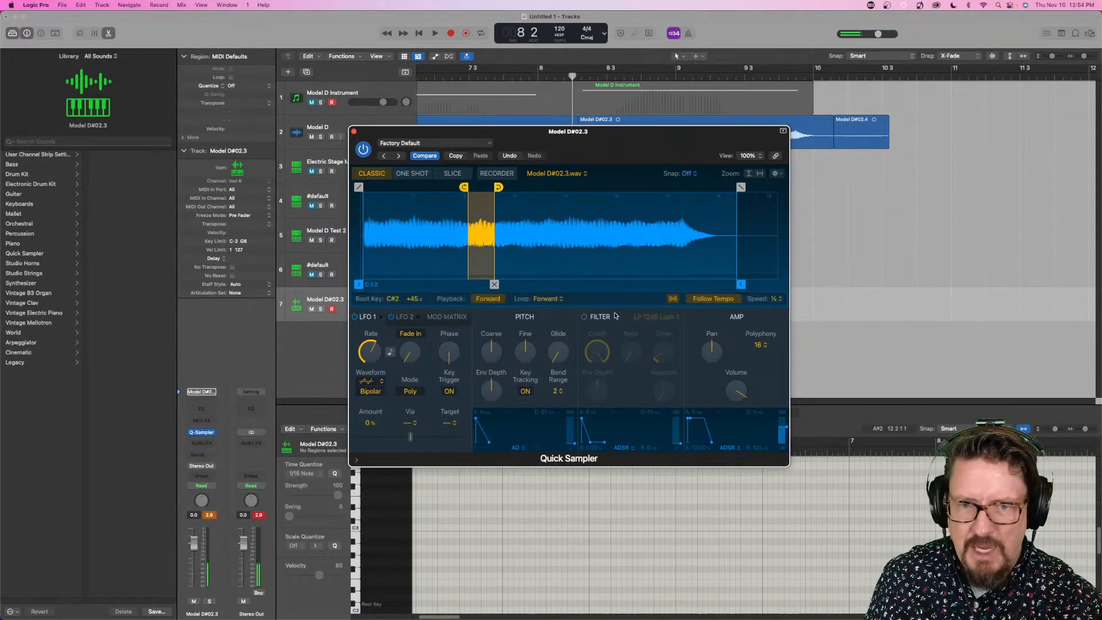
click(779, 298)
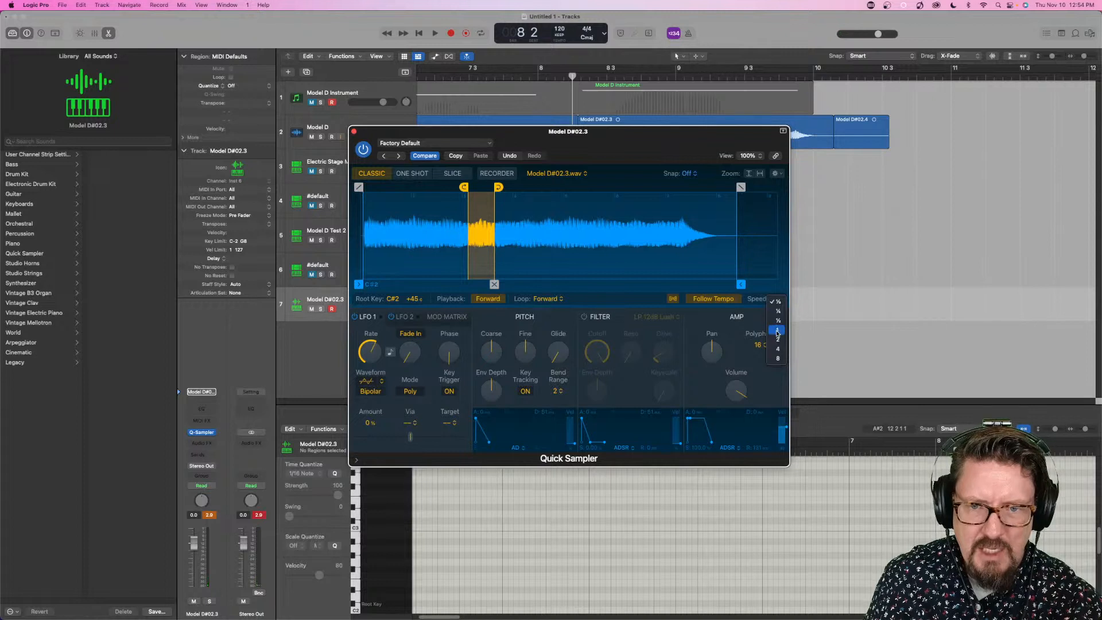
click(777, 331)
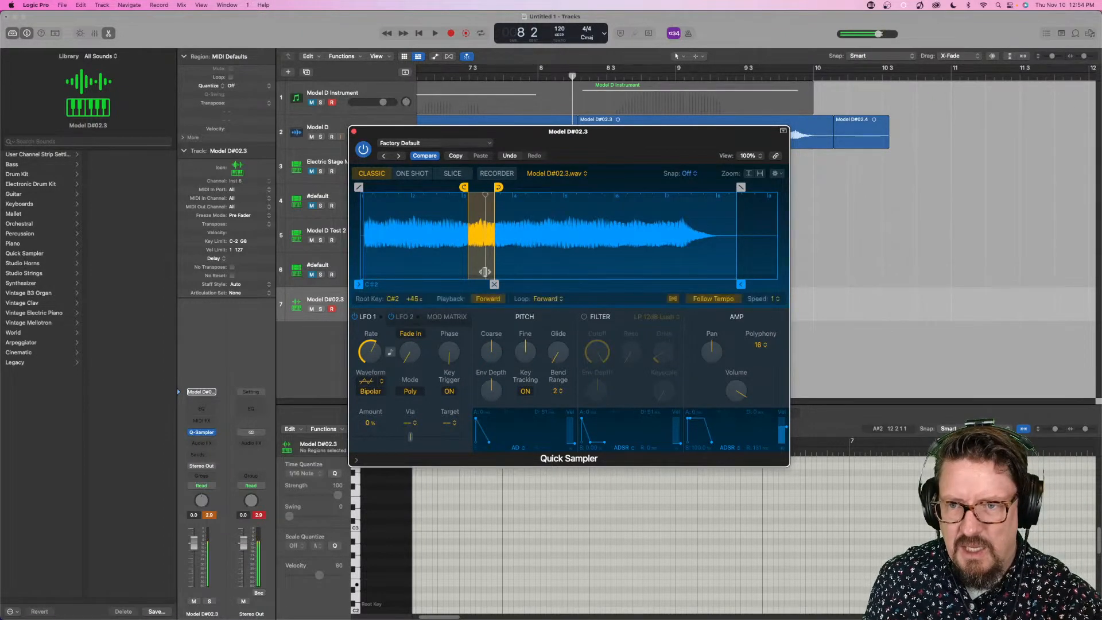
- Extend the Quick Sampler's loop to run from about 2 3 38 to 4 4 225 with a crossfade of about 0 0 148
drag(494, 284, 484, 284)
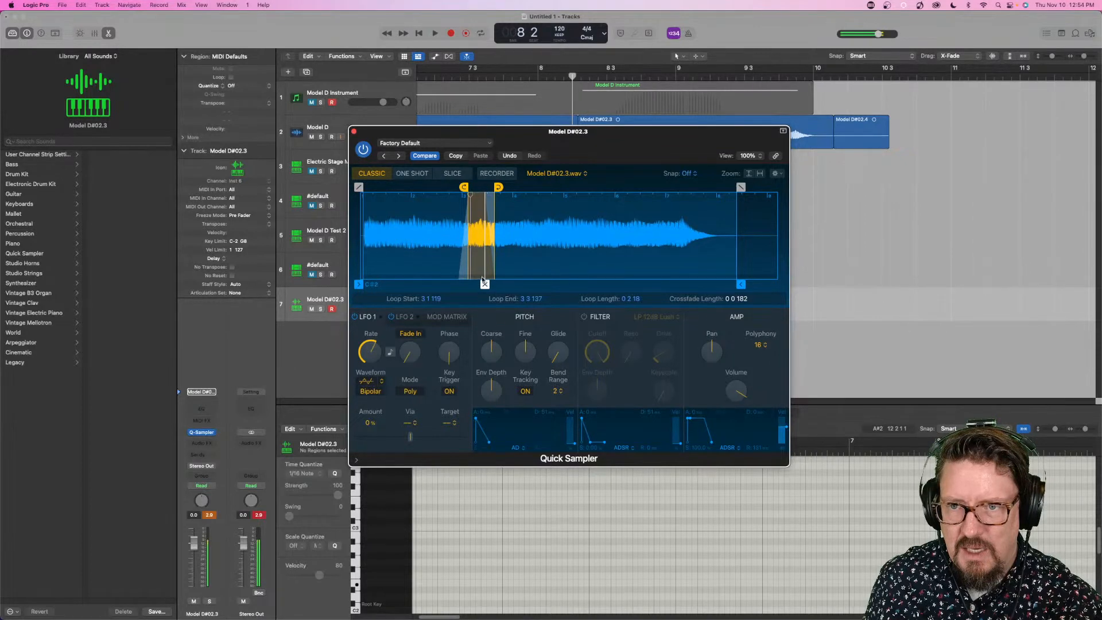
mouse_move(468, 196)
mouse_down()
mouse_move(433, 196)
mouse_move(565, 189)
mouse_up()
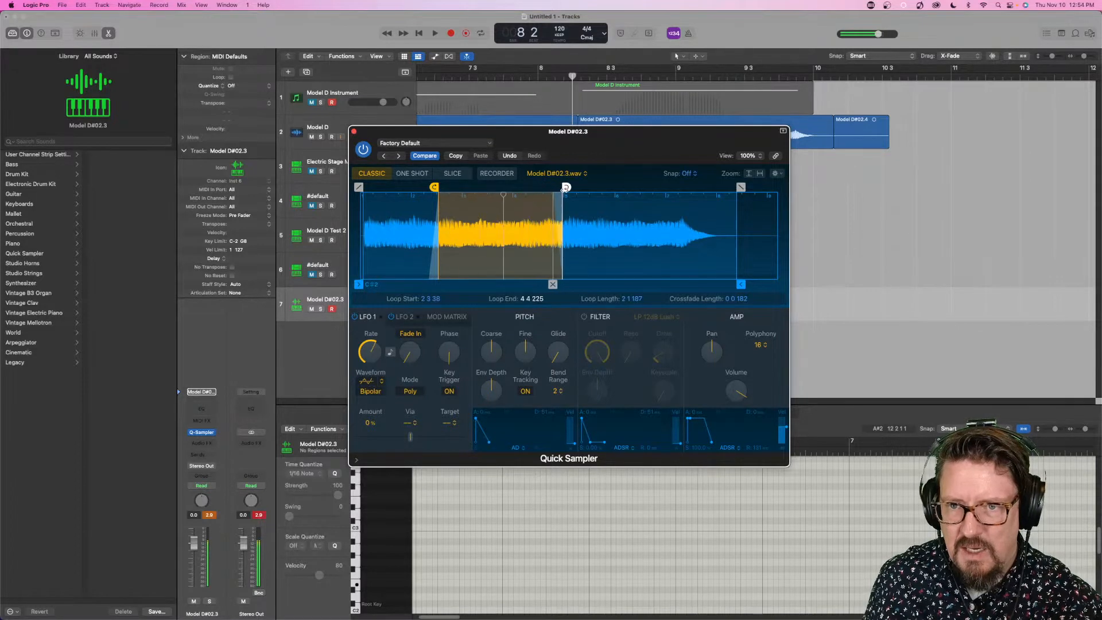
mouse_move(549, 284)
mouse_down()
mouse_move(453, 284)
mouse_move(554, 284)
mouse_up()
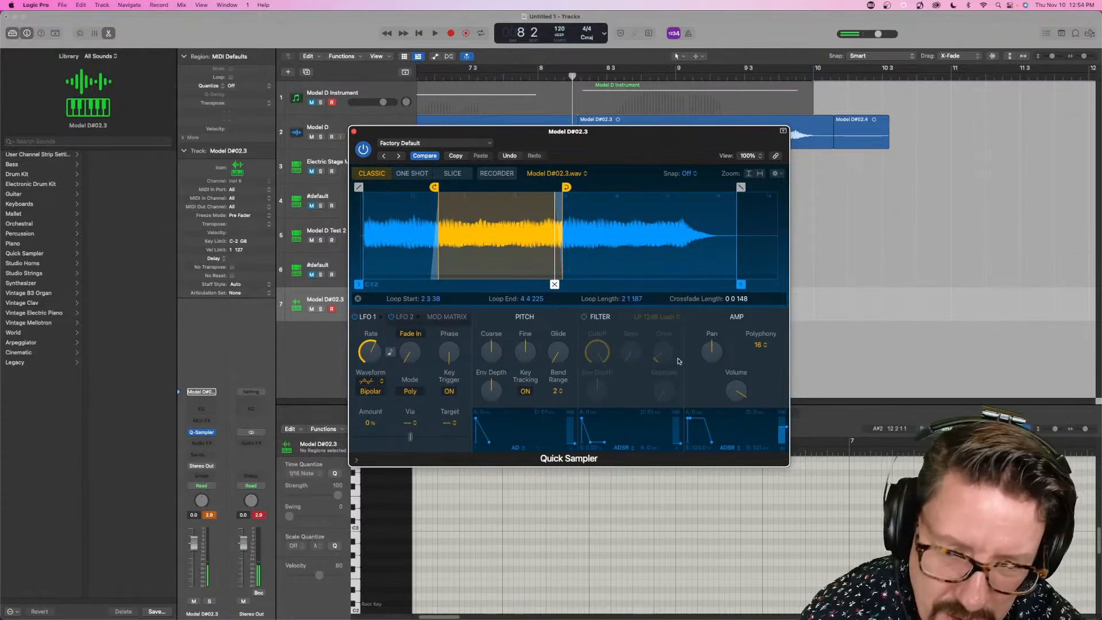
- Replace the Quick Sampler with a mono Sampler (Multi-Sample) instrument and show its Mapping and Zone sections
click(211, 432)
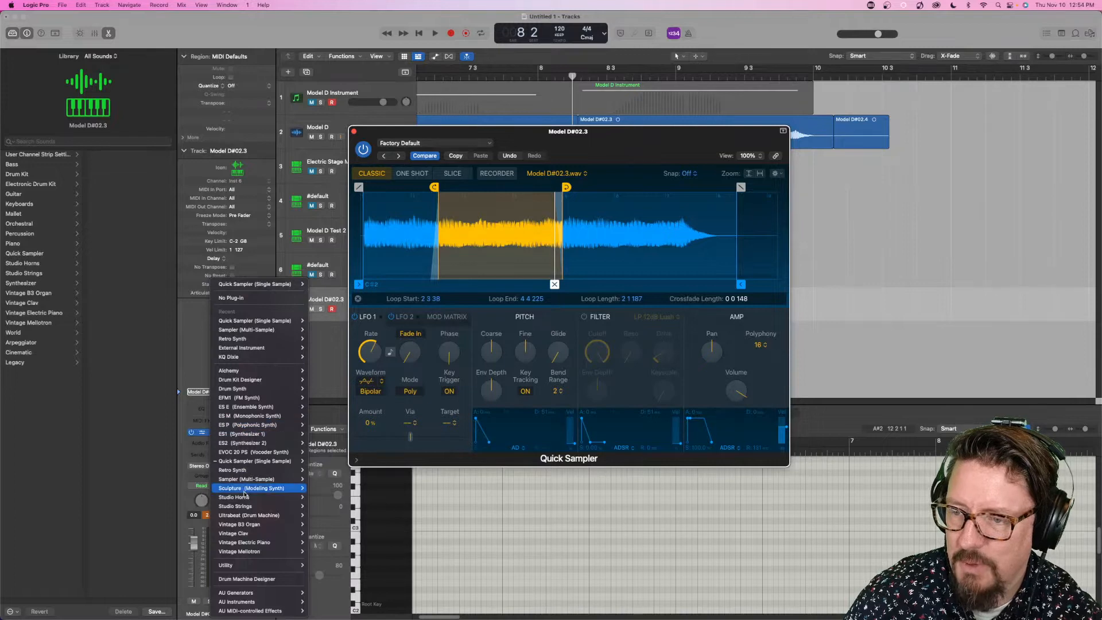
mouse_move(259, 478)
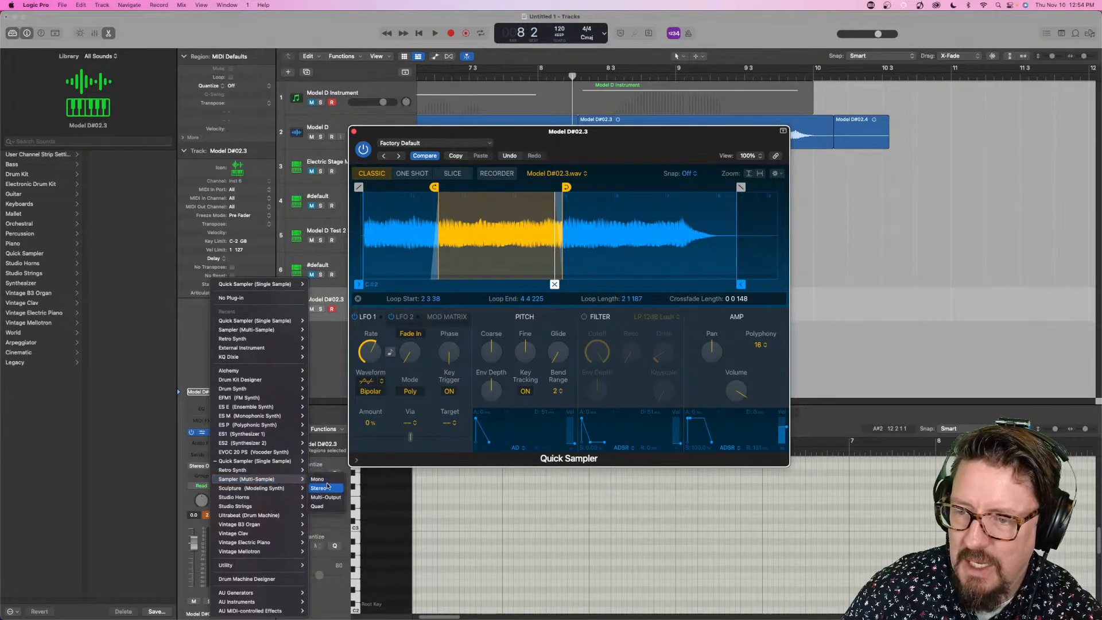
click(323, 479)
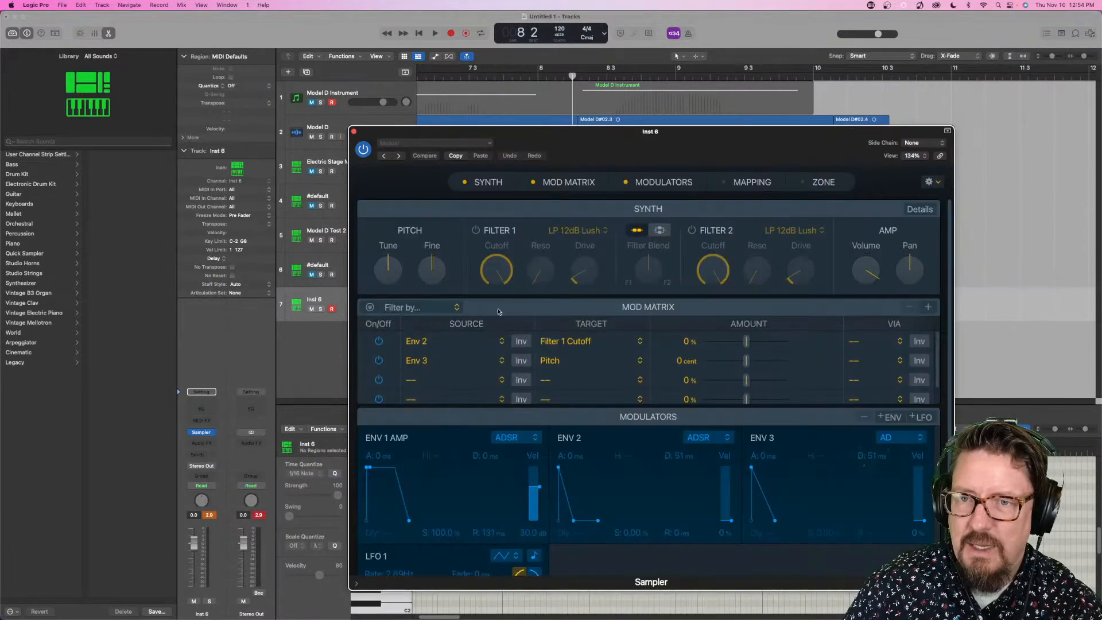
click(784, 181)
click(819, 181)
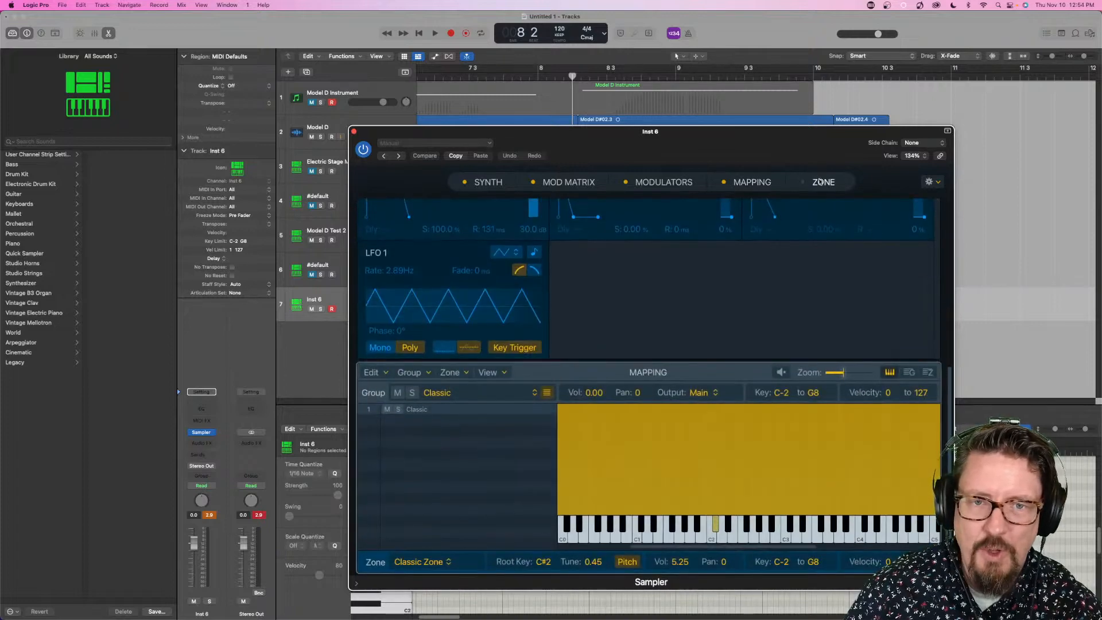
scroll(634, 356, down, 3)
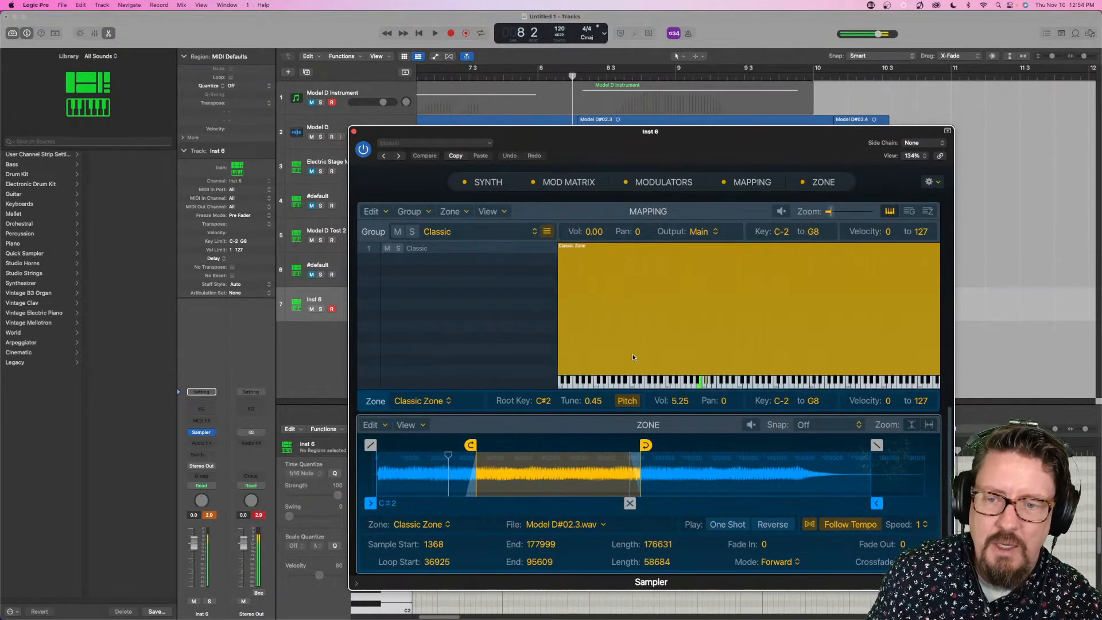
- Optimize the Classic Zone's loop crossfade/end and its loop start
click(373, 424)
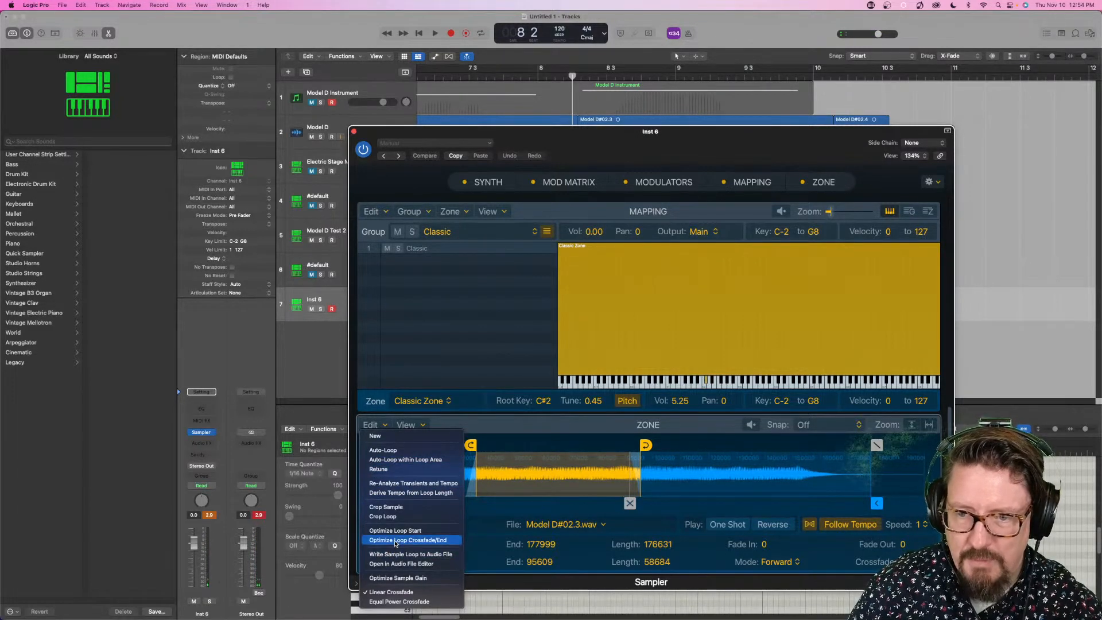
click(395, 540)
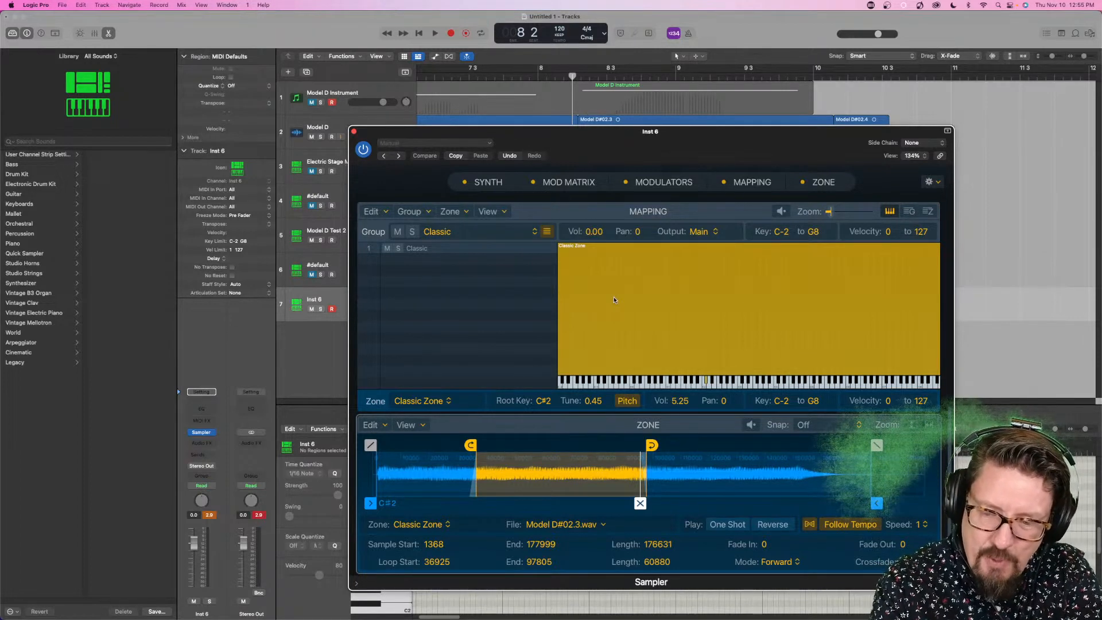
click(384, 425)
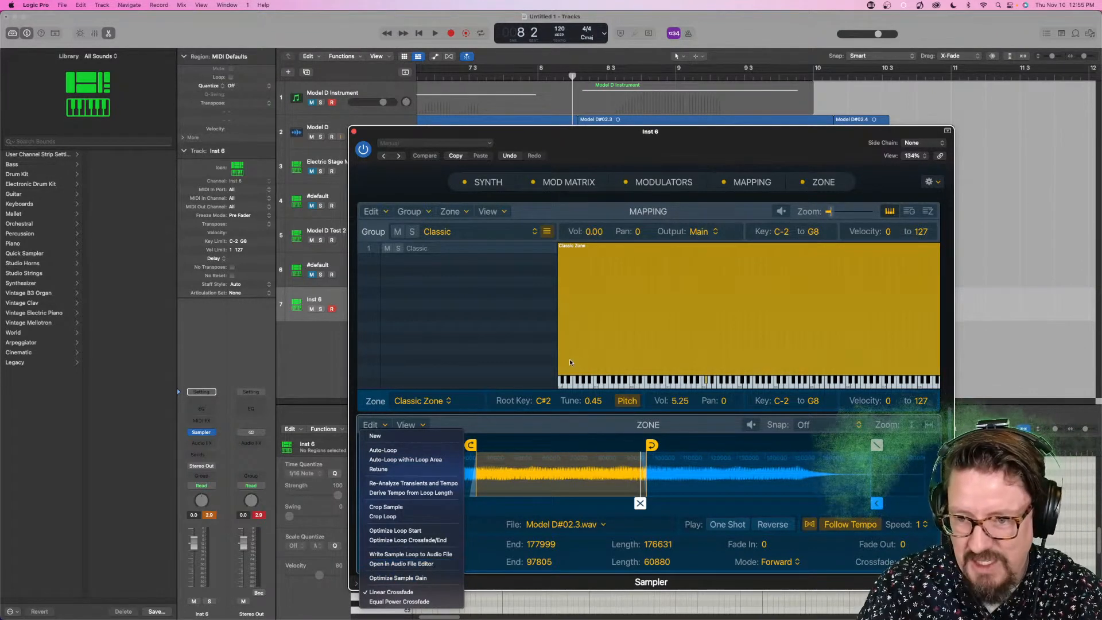
click(395, 530)
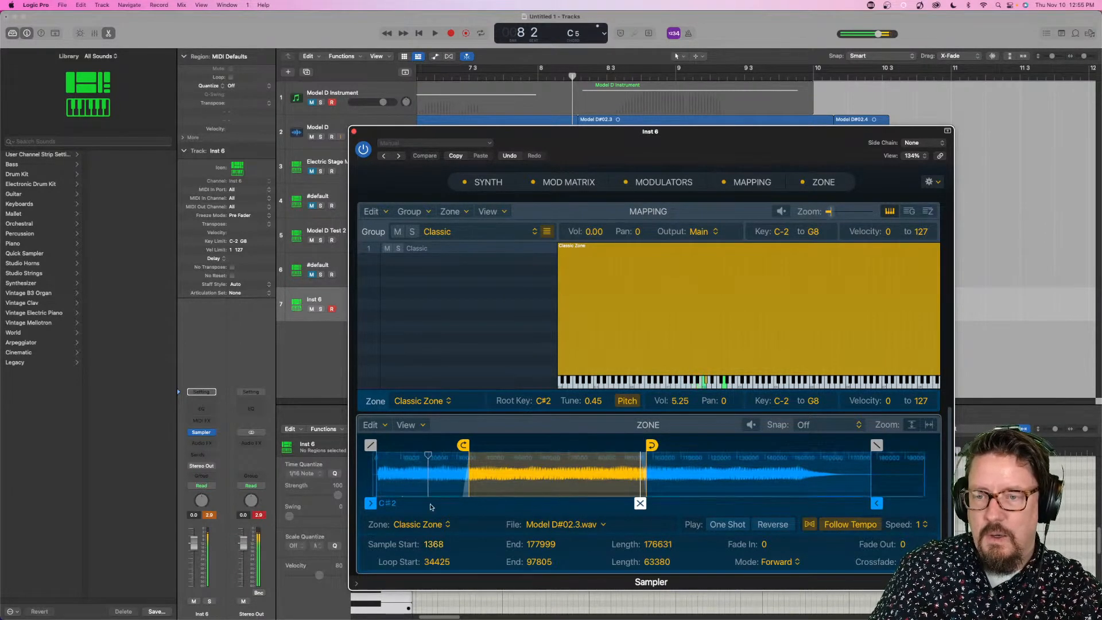
- Retune the Classic Zone and close the Sampler window
click(375, 425)
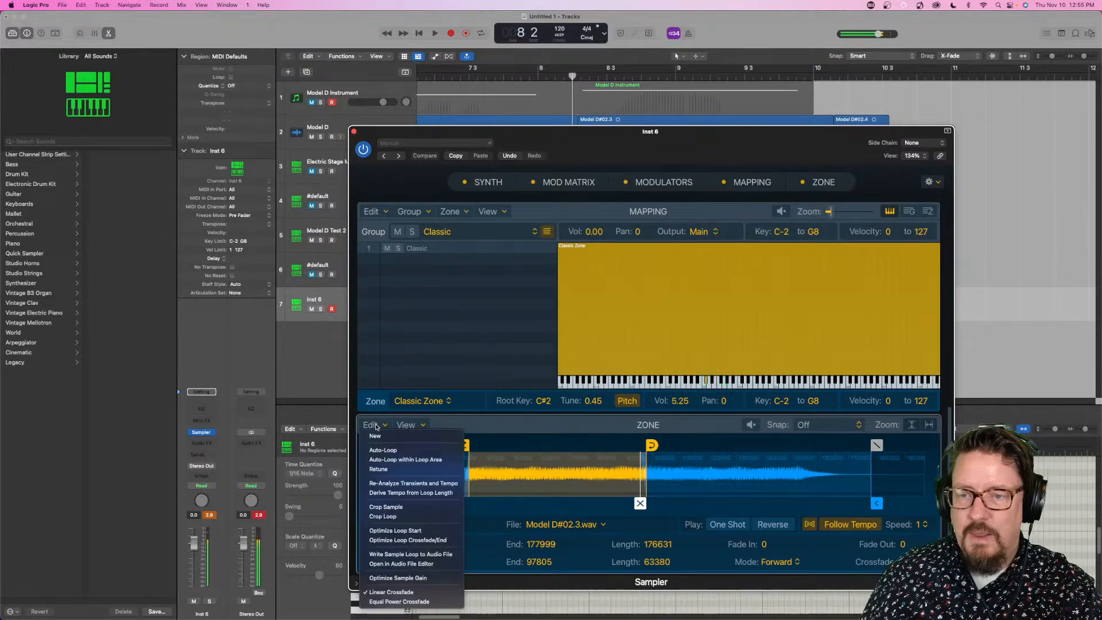
click(379, 469)
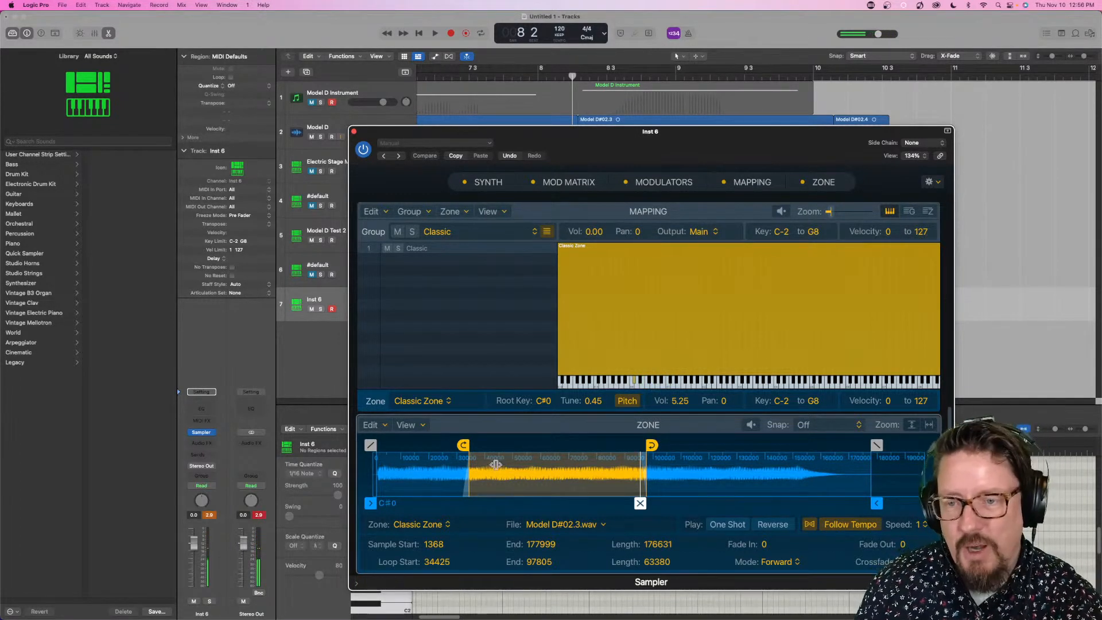
click(353, 132)
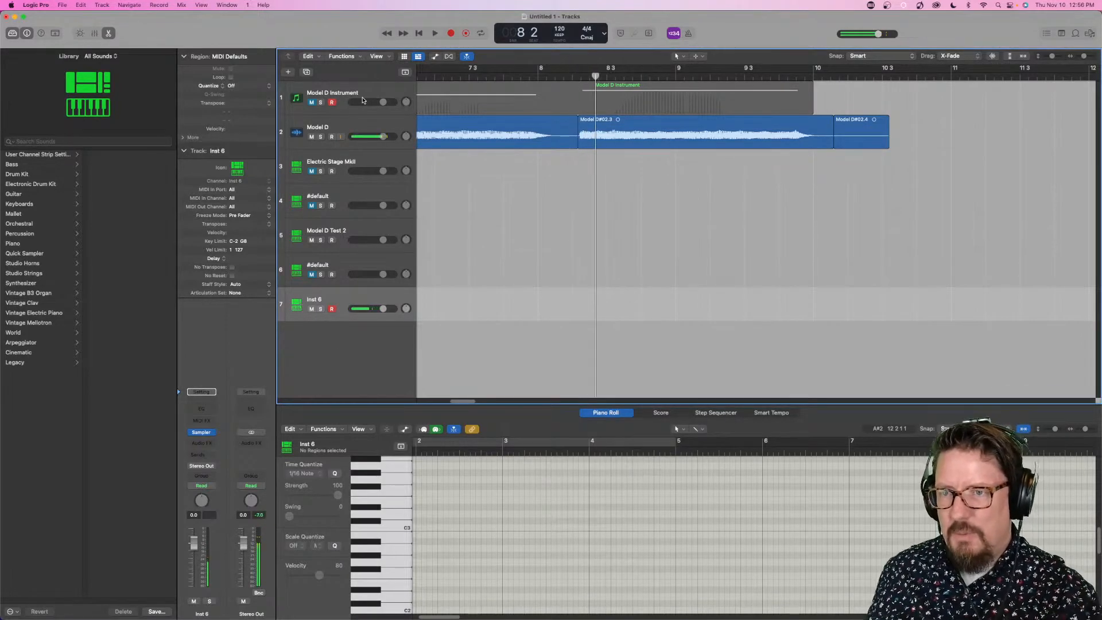
- Open Auto Sampler on the Model D Instrument track, set Sustain to 5.0 sec, and review the Auto Loop options, keeping Search
click(362, 88)
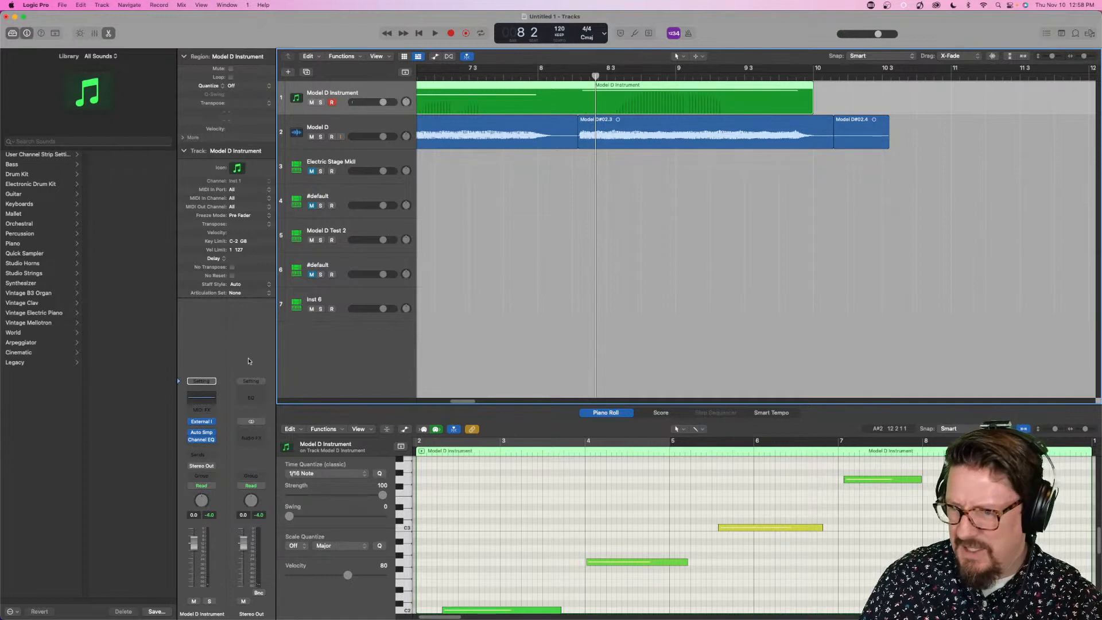
click(191, 440)
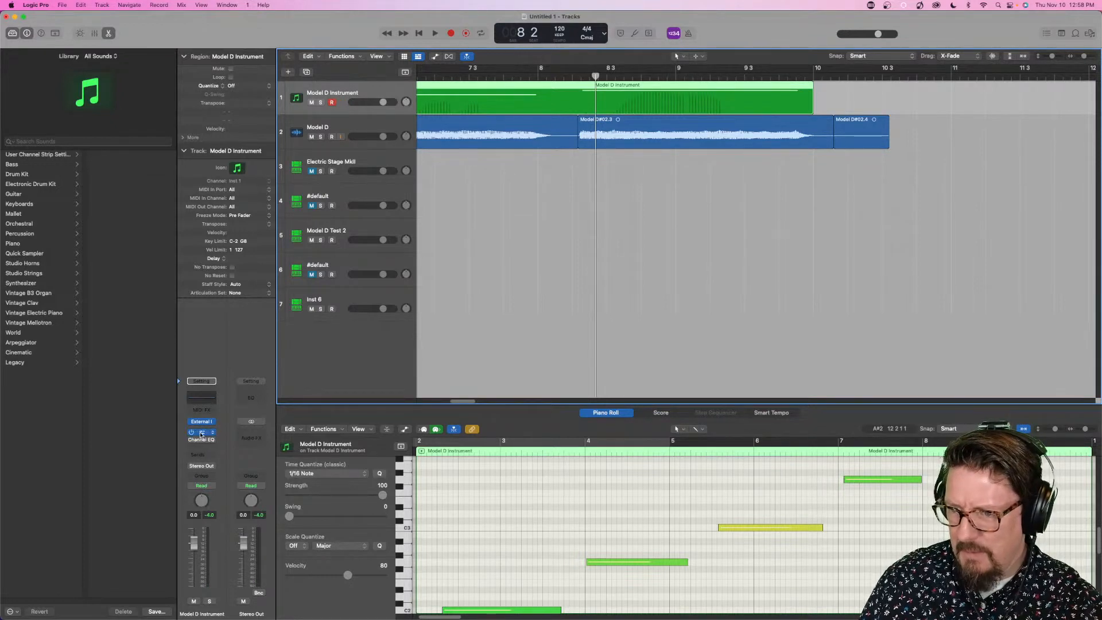
click(201, 433)
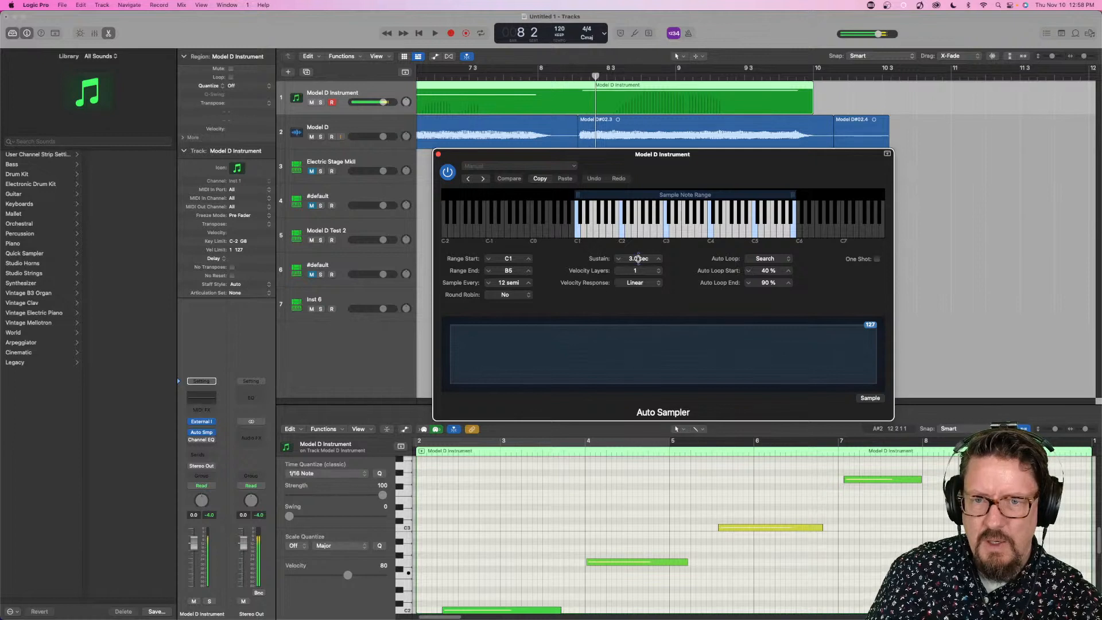
drag(638, 258, 638, 247)
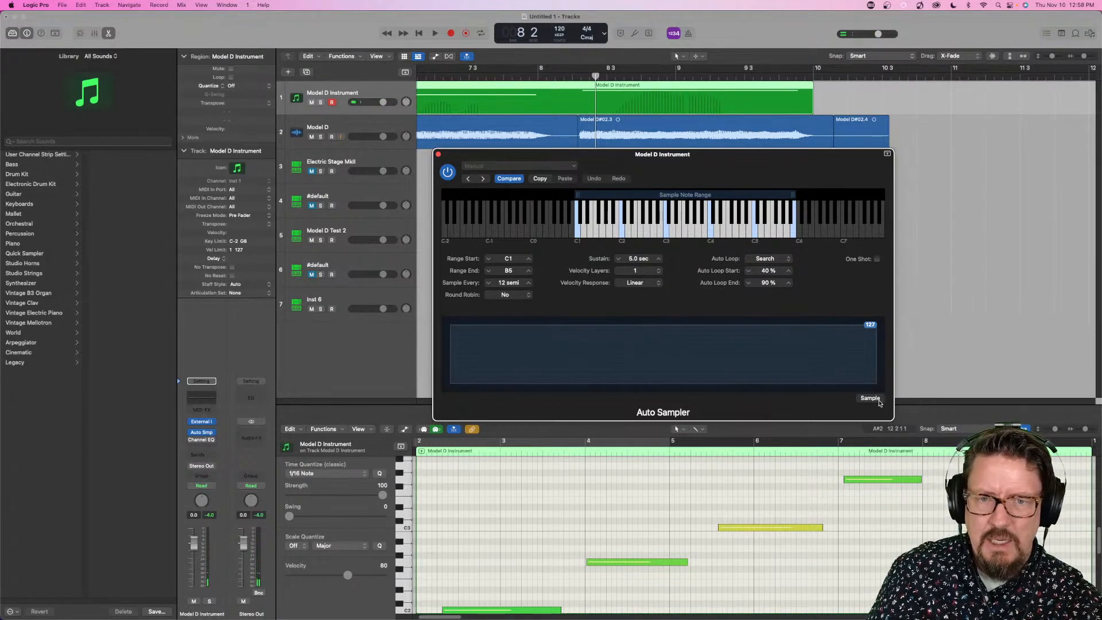
click(767, 259)
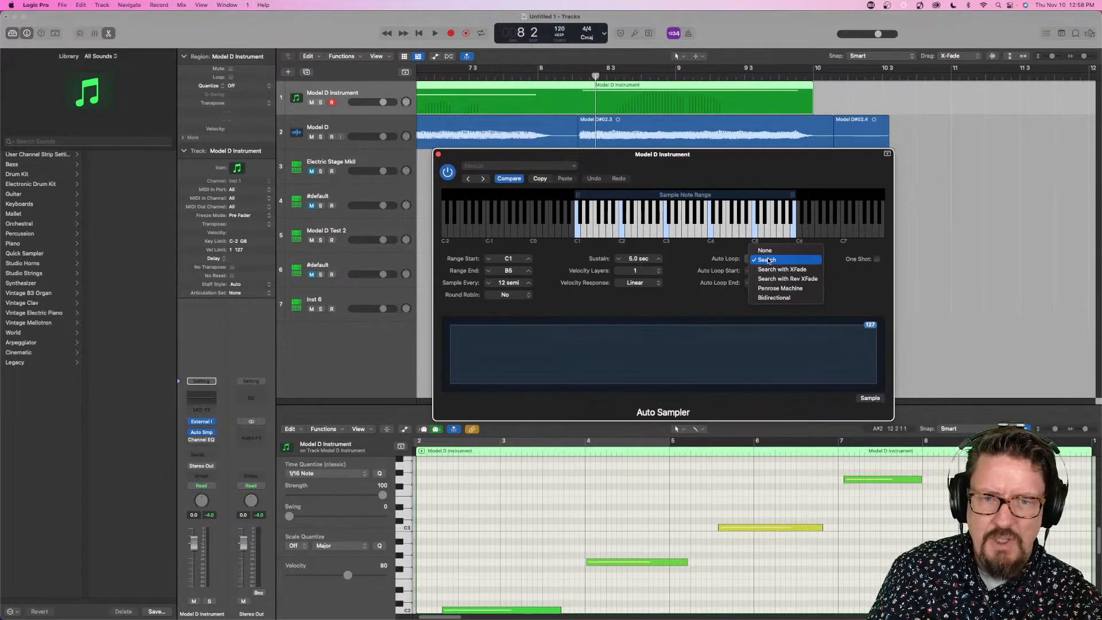
click(864, 269)
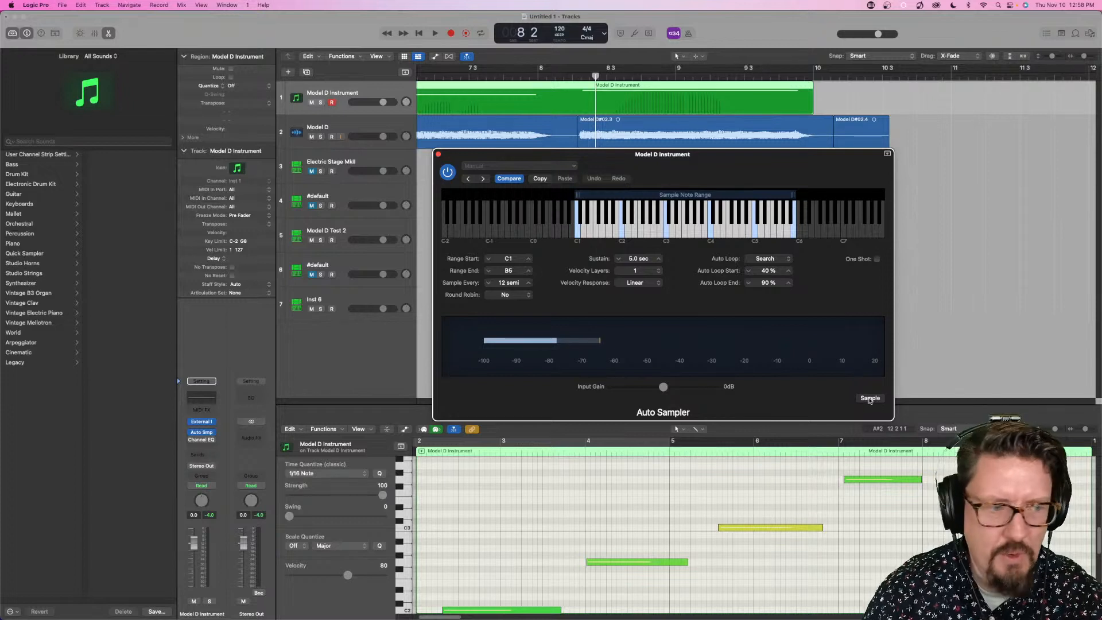
- Sample the Model D Instrument with Auto Sampler, saving the sampled instrument as Model D Test 3.exs
click(869, 399)
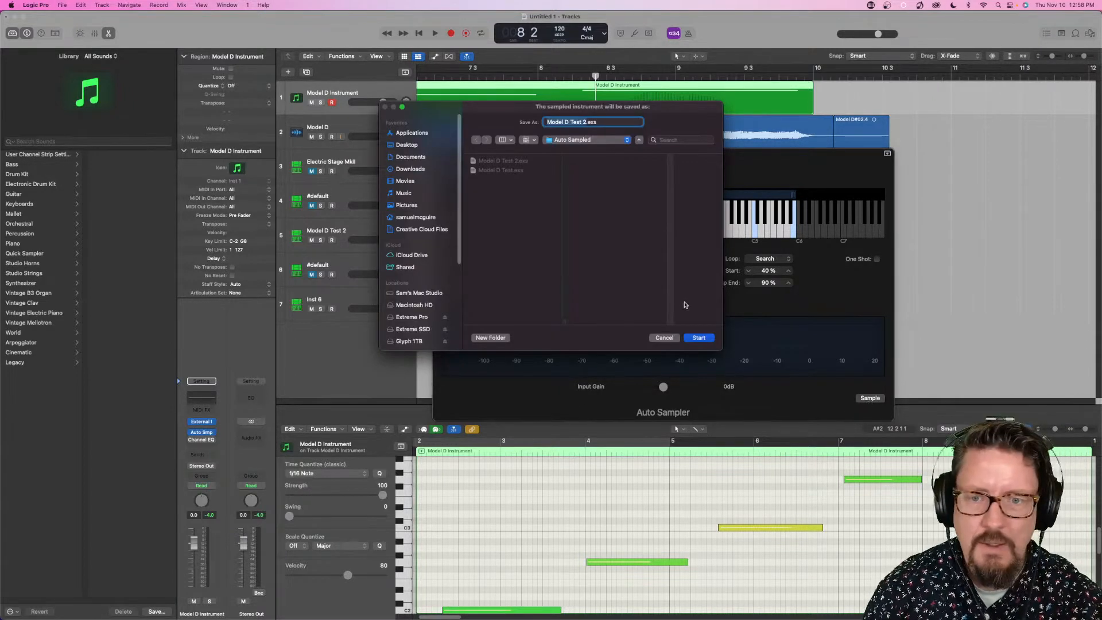
key(Right)
key(BackSpace)
text(3)
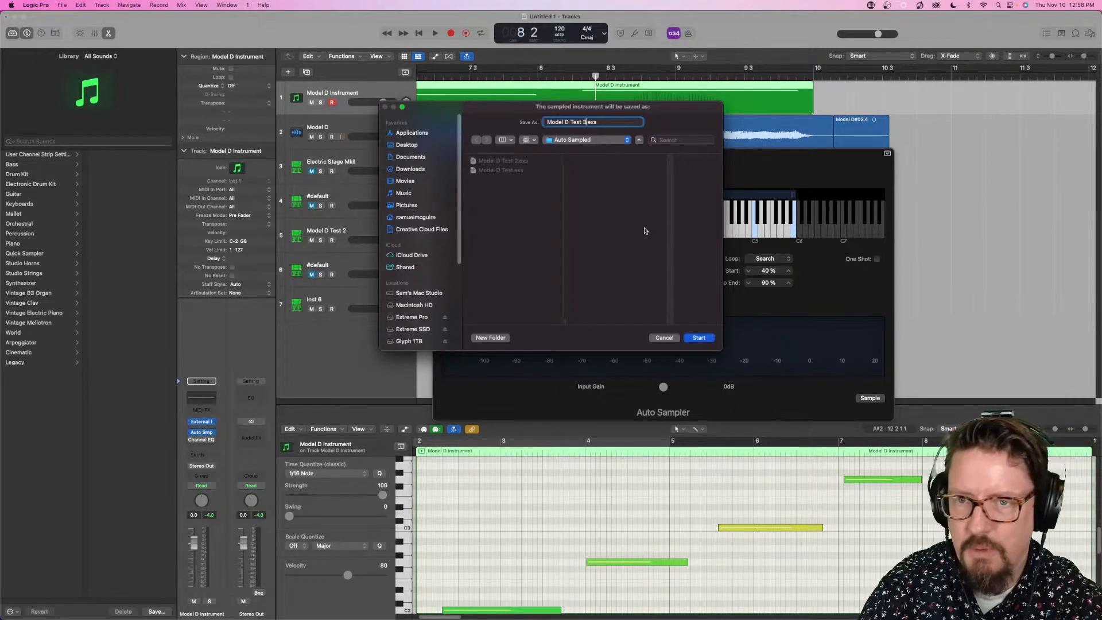
key(Return)
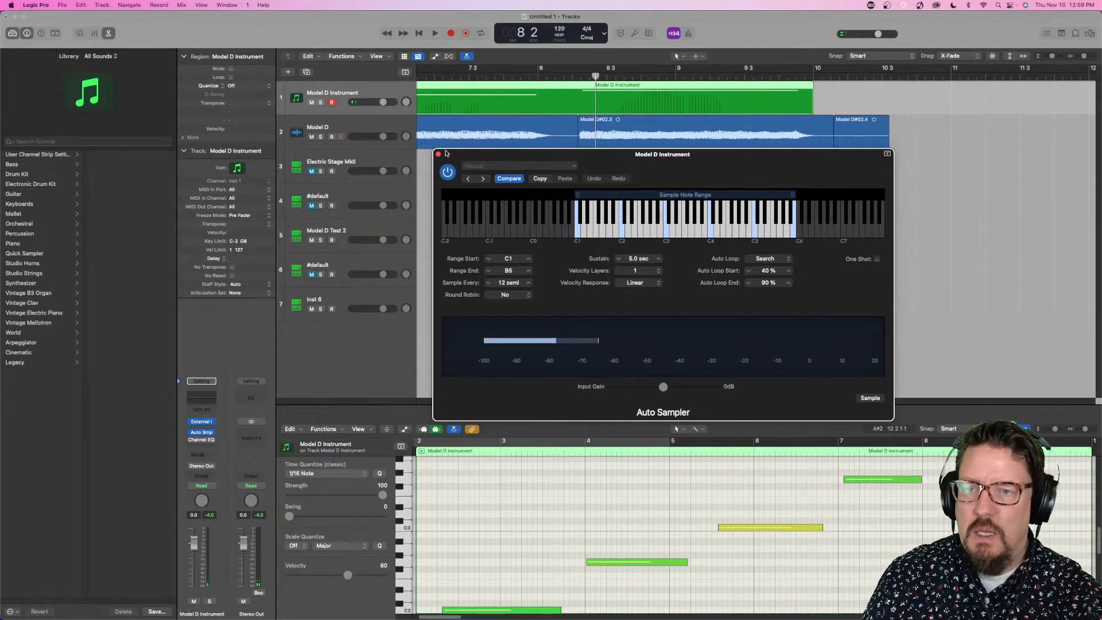
- Load the auto-sampled Model D Test 3 into the Sampler on Inst 6, and mute the Model D Instrument track
click(345, 299)
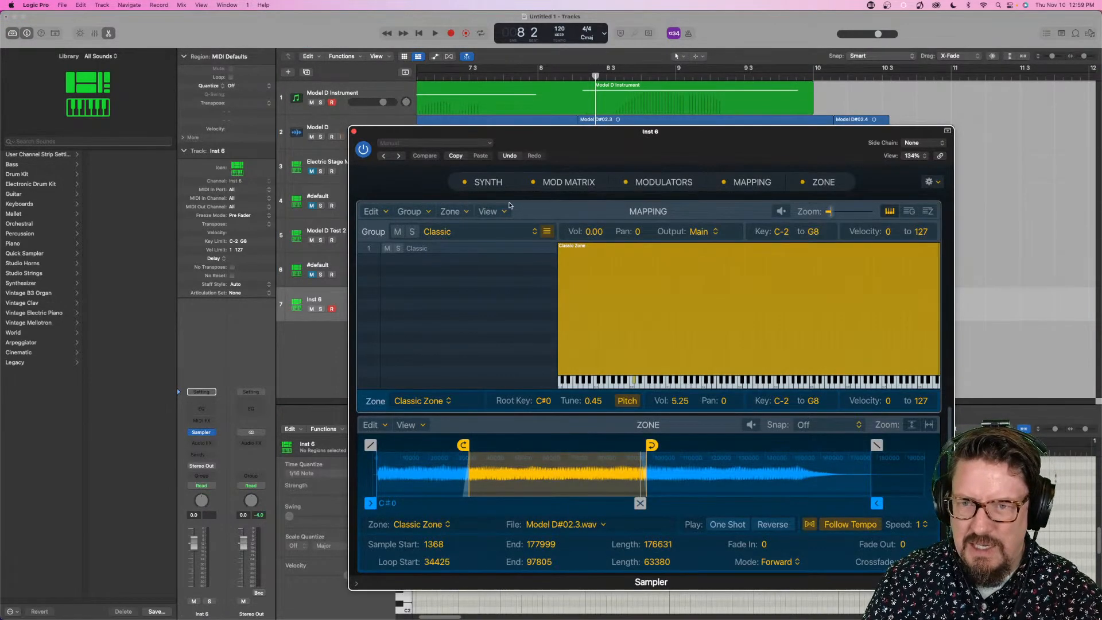
click(464, 143)
mouse_move(470, 346)
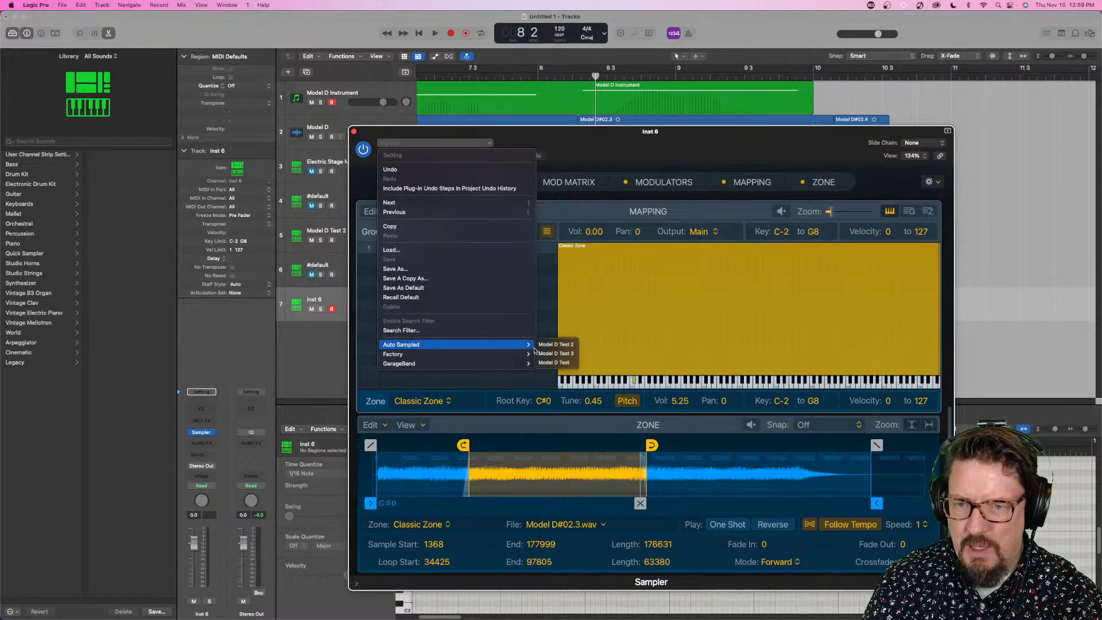
click(557, 354)
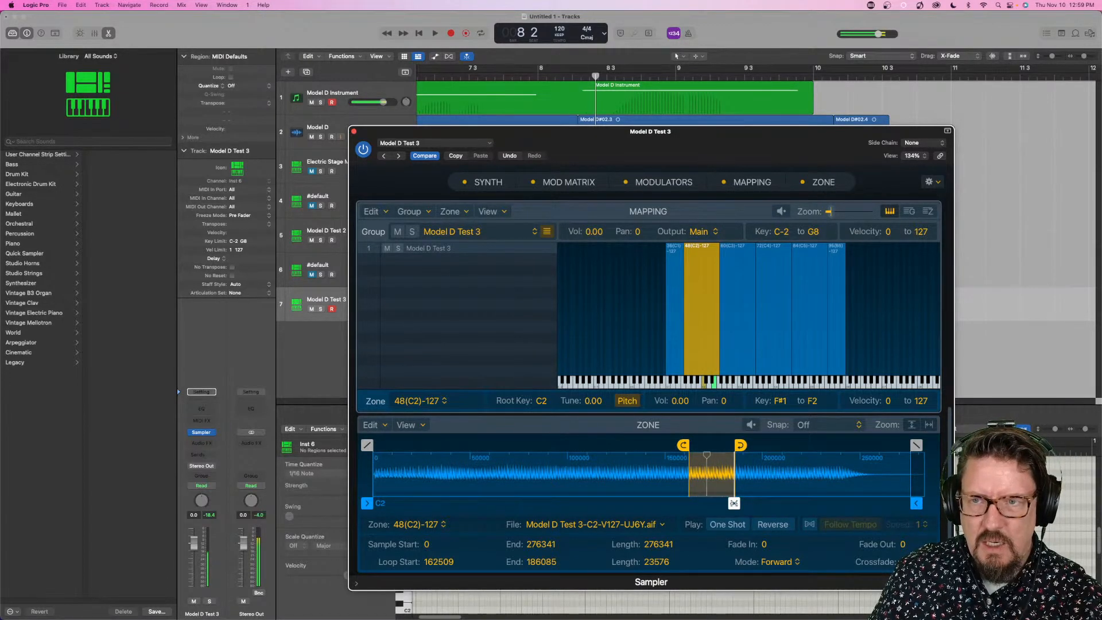
click(312, 102)
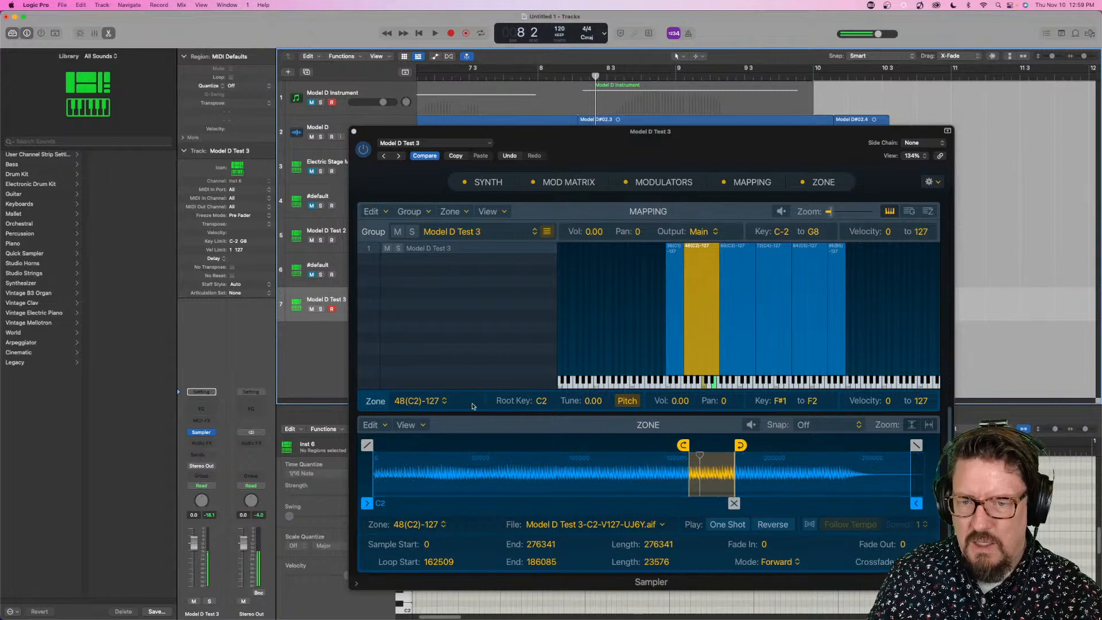
- Optimize the C2 zone's loop start and lengthen its loop crossfade
click(377, 425)
click(398, 530)
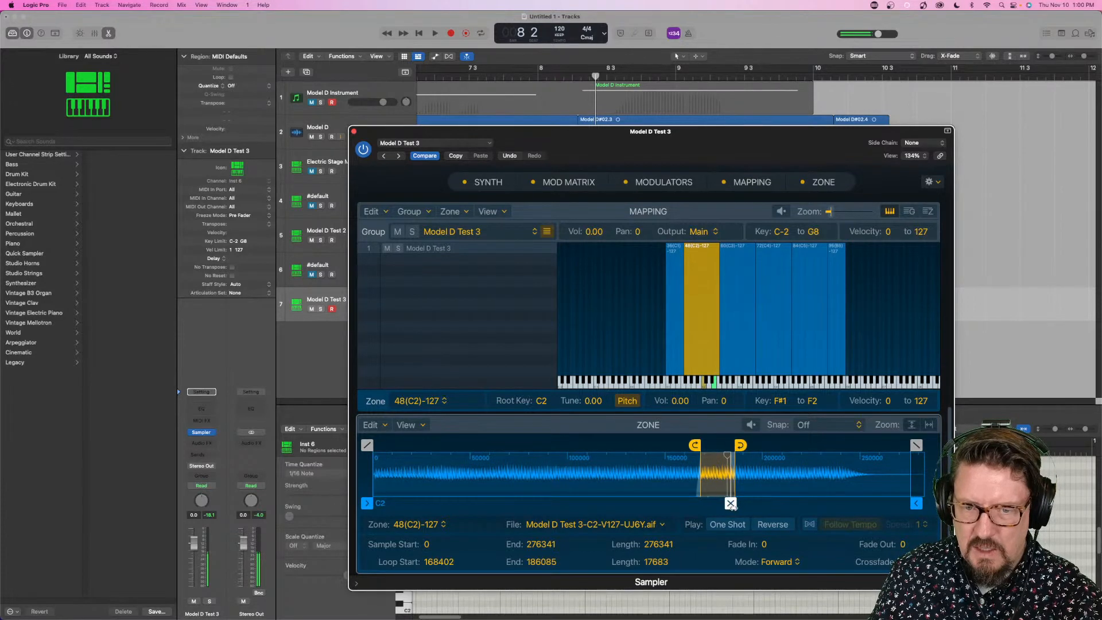
drag(730, 503, 723, 503)
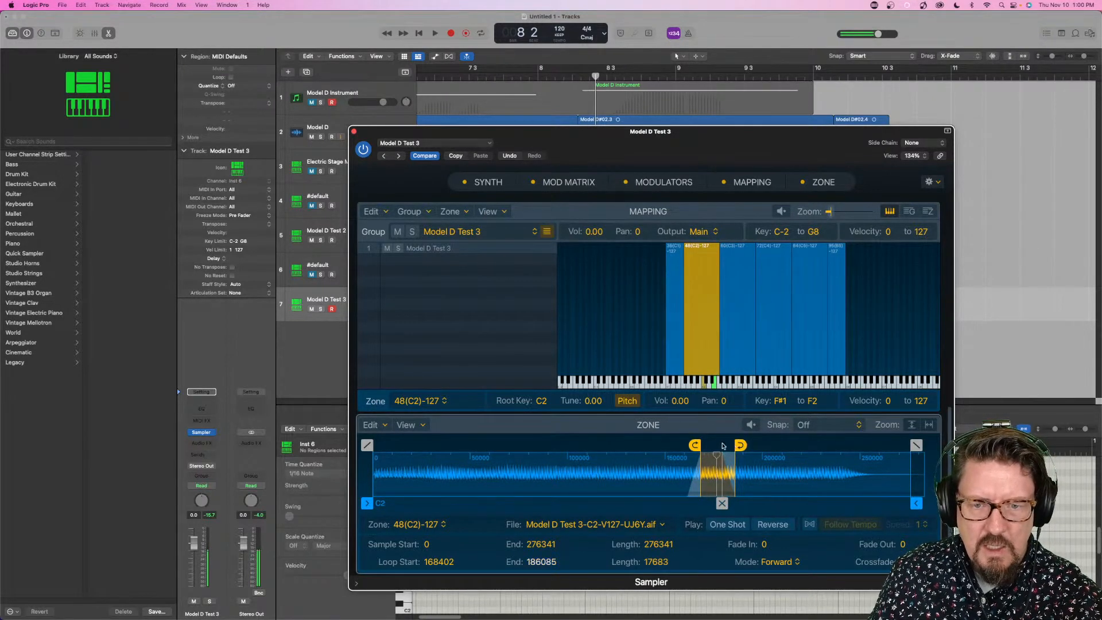
mouse_move(695, 445)
mouse_down()
mouse_move(566, 445)
mouse_move(709, 446)
mouse_up()
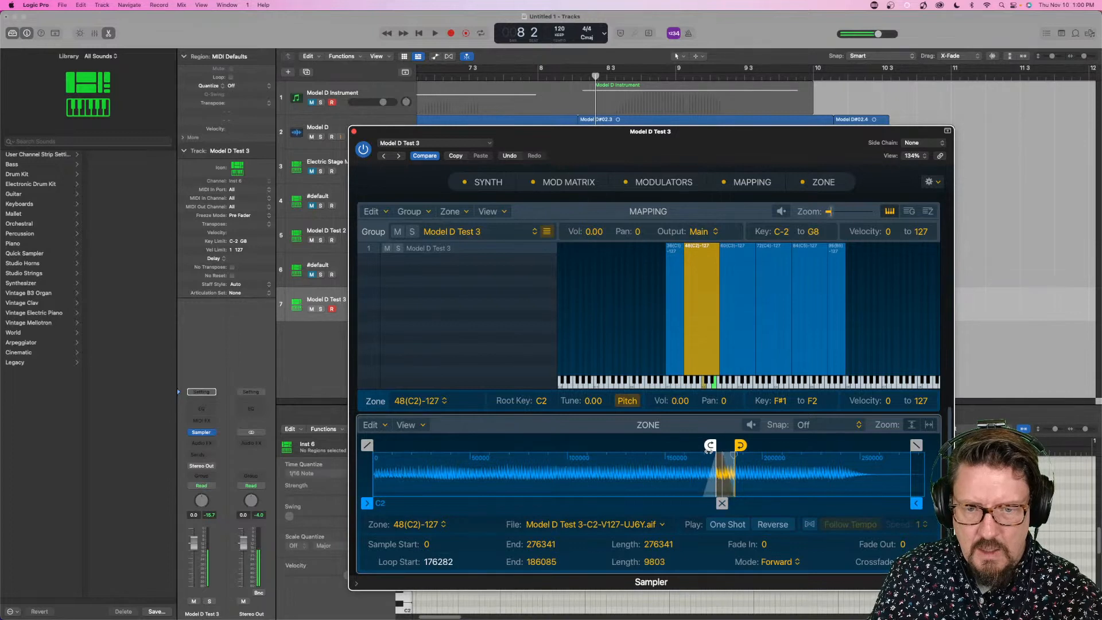
click(510, 157)
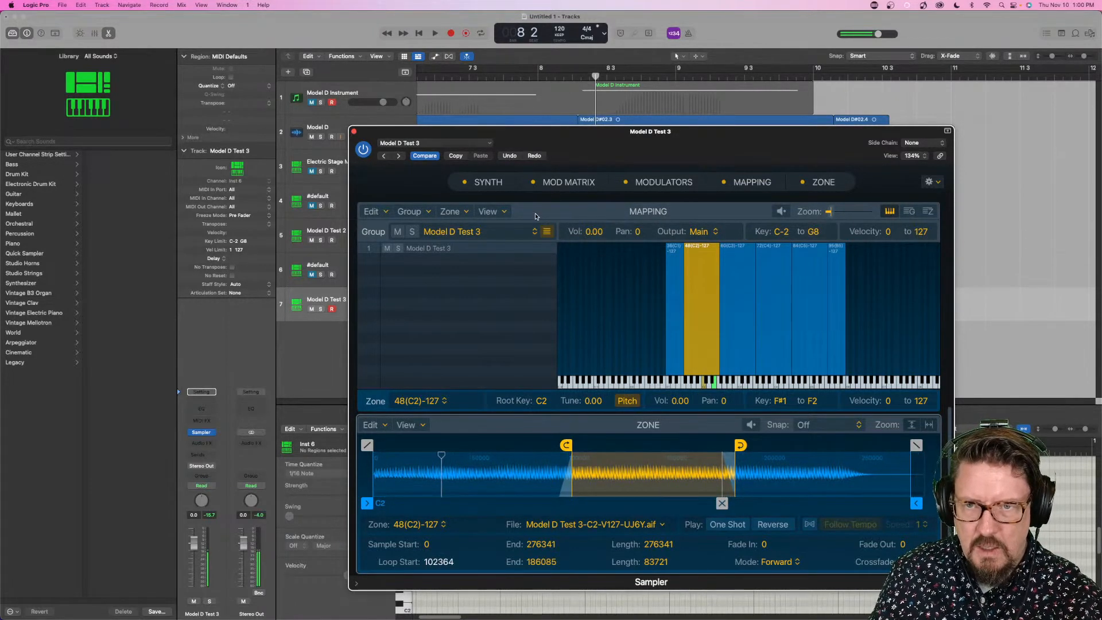
click(509, 155)
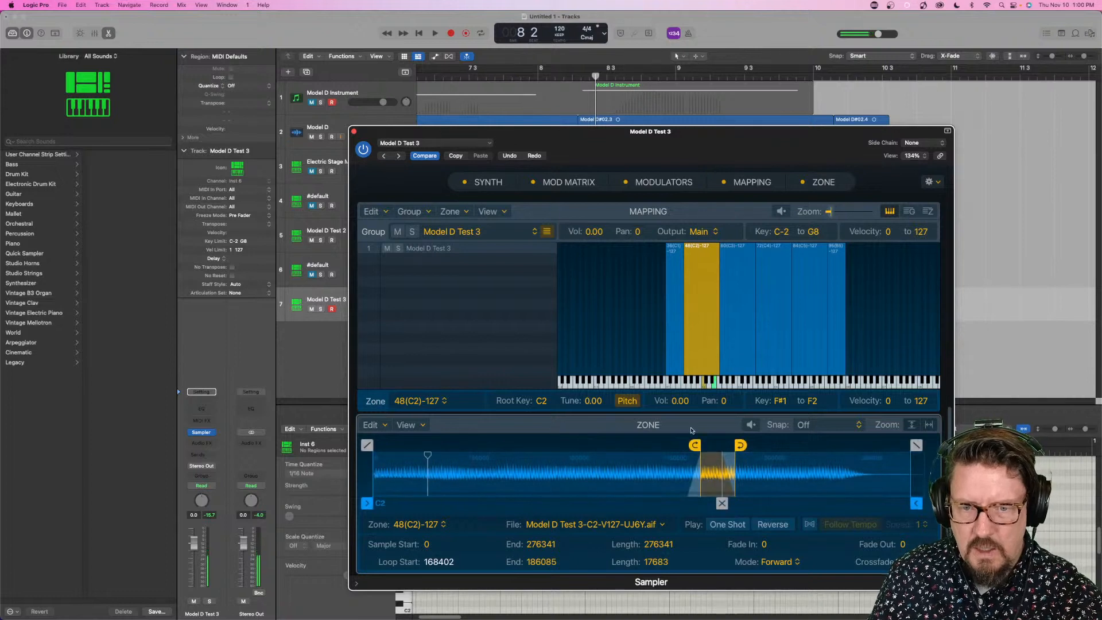
- Fine-tune the C2 zone's loop crossfade, and Auto-Loop the C3 zone with a longer crossfade
drag(721, 503, 720, 498)
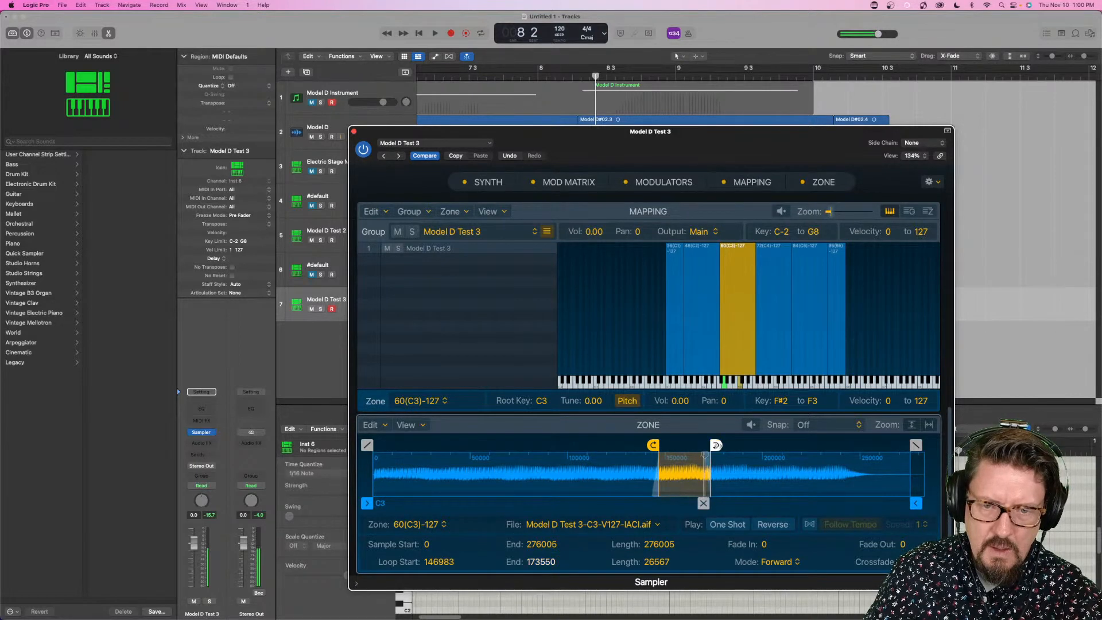
drag(716, 445, 671, 444)
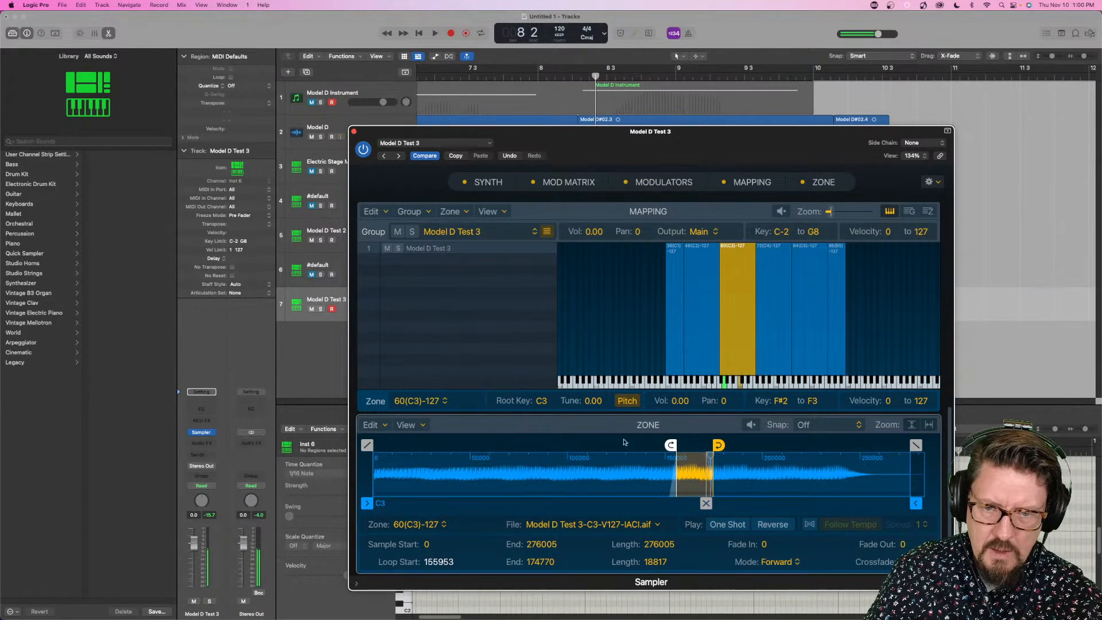
click(370, 425)
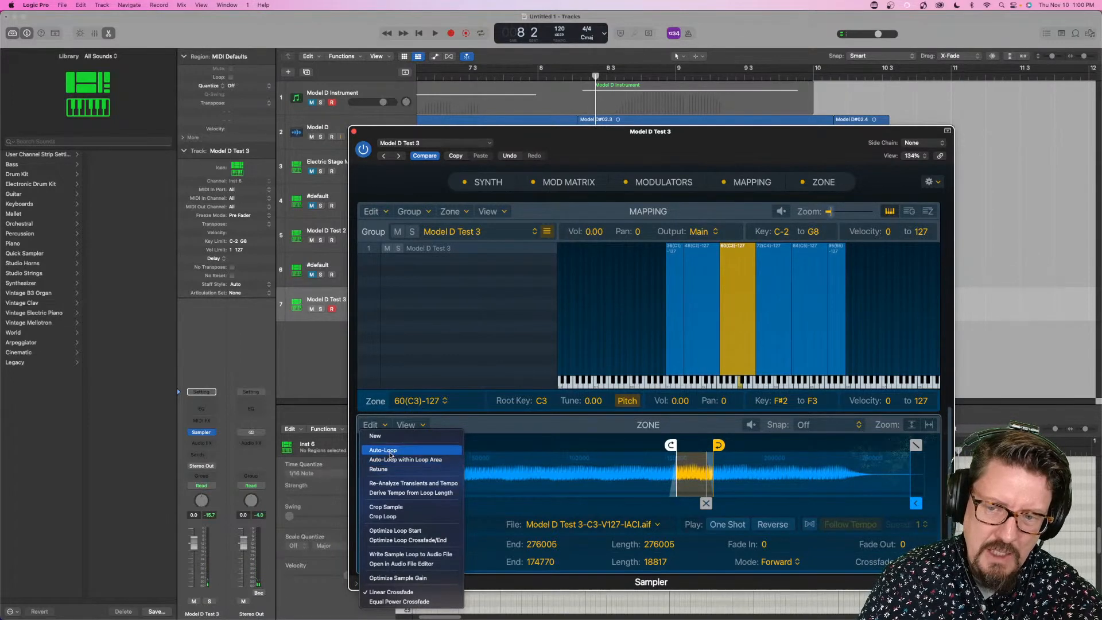
click(383, 450)
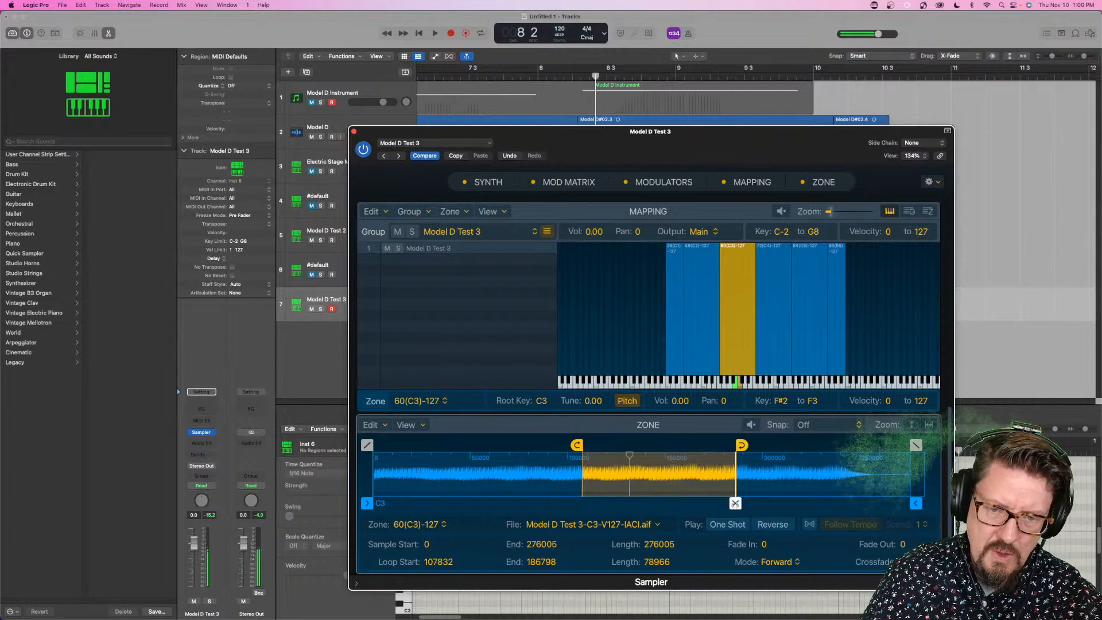
drag(735, 502, 705, 503)
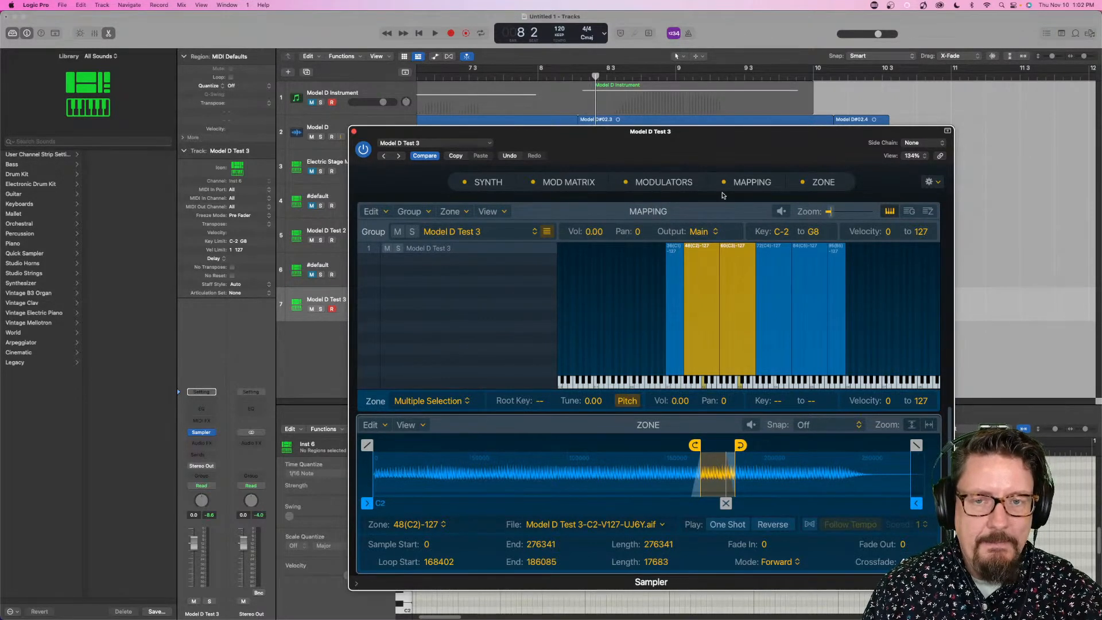
- Reopen Auto Sampler on the Model D Instrument track and set Sustain to 120.0 sec
click(354, 101)
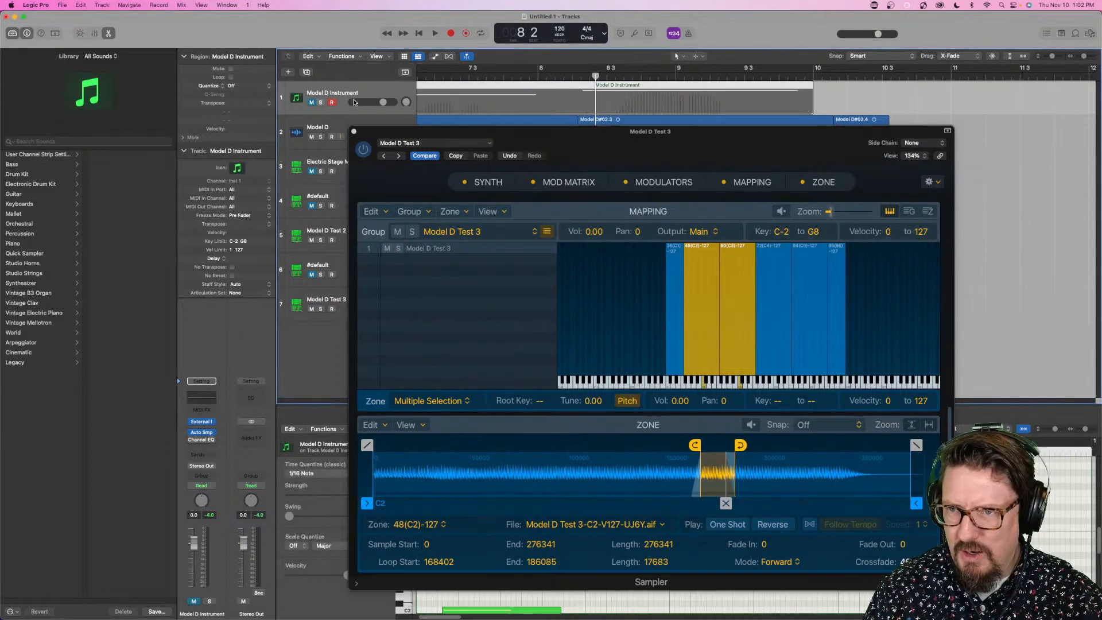
click(201, 432)
drag(638, 259, 638, 258)
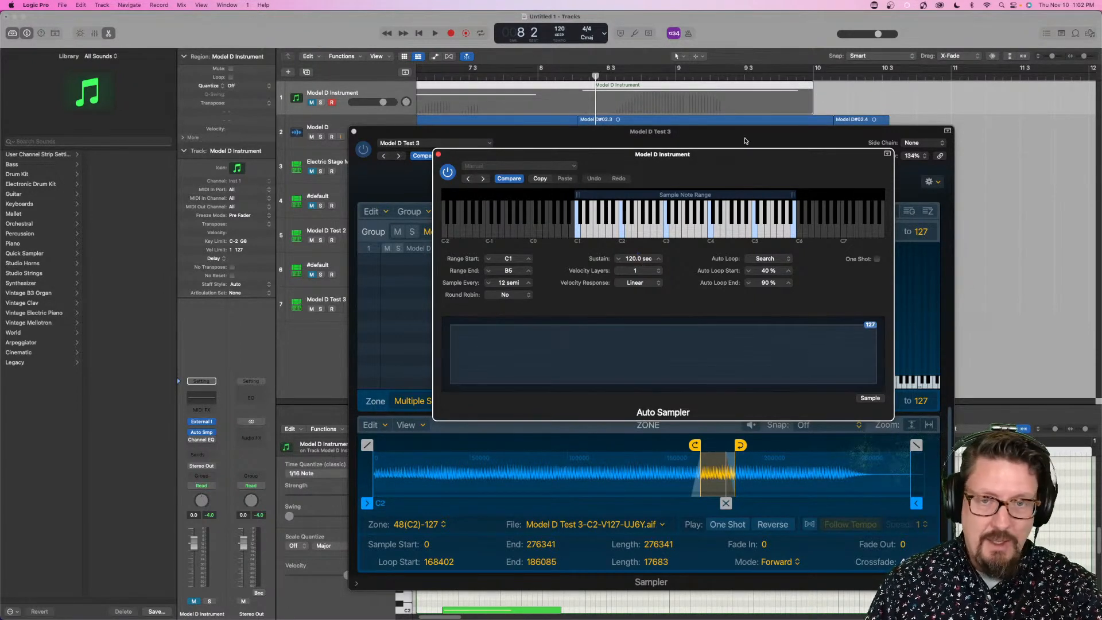
- Return to the Model D Test 3 Sampler, select its C2 zone, and review the Synth, Mod Matrix, Modulators and Mapping sections
click(794, 135)
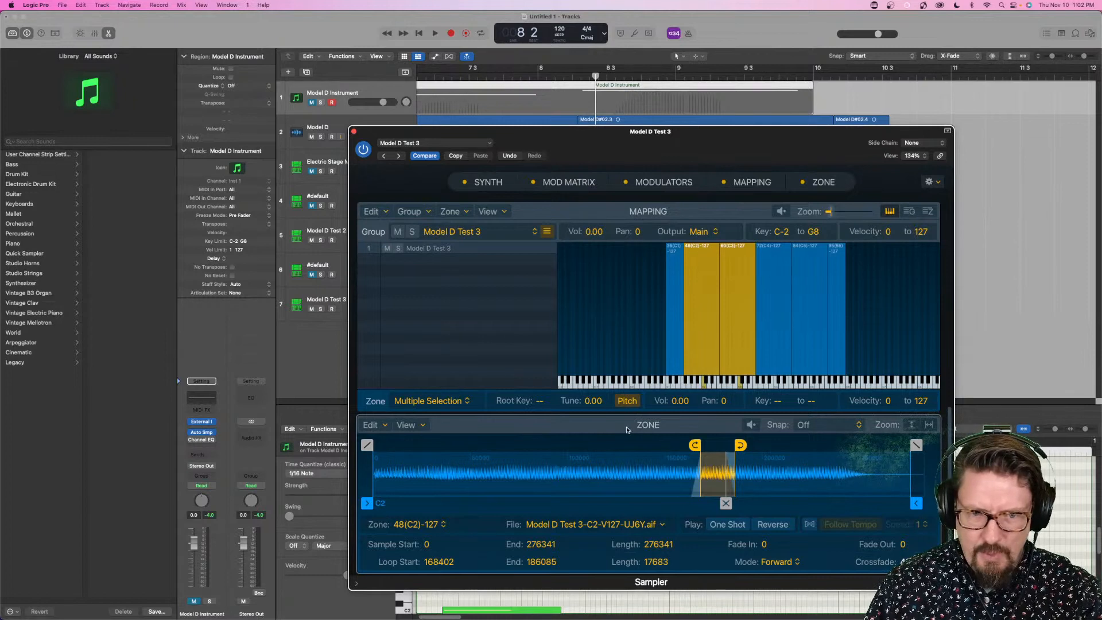
click(483, 367)
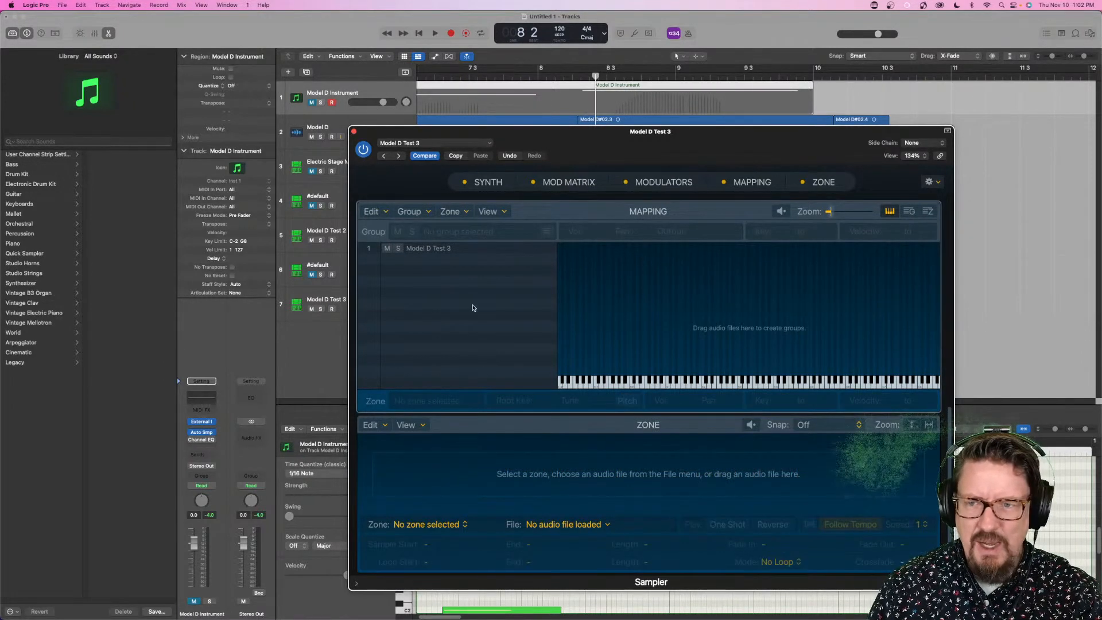
click(458, 250)
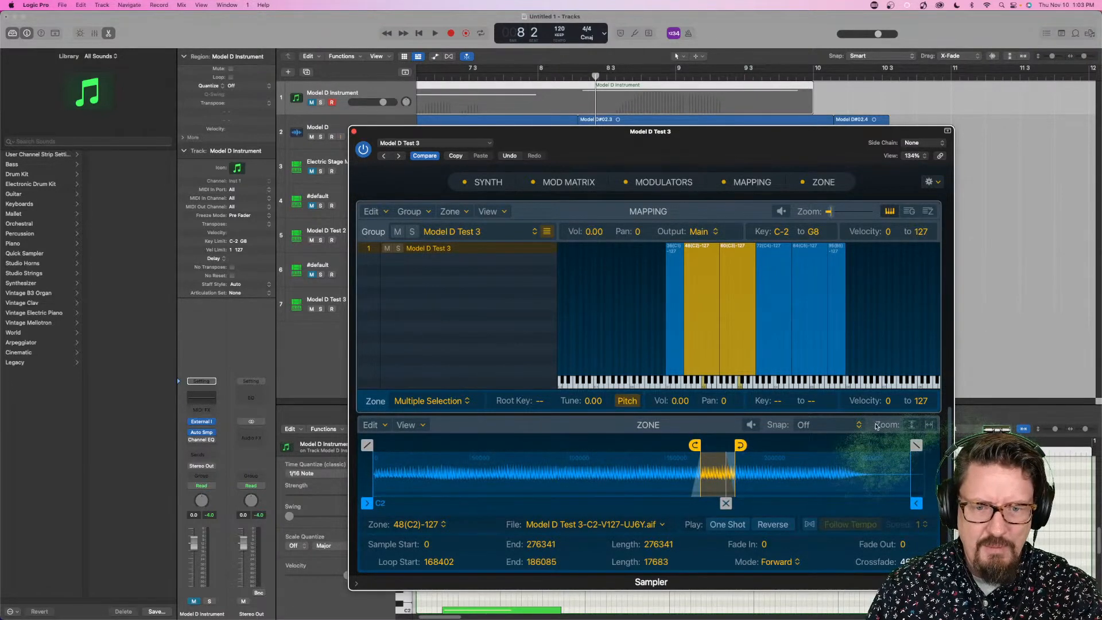
click(629, 350)
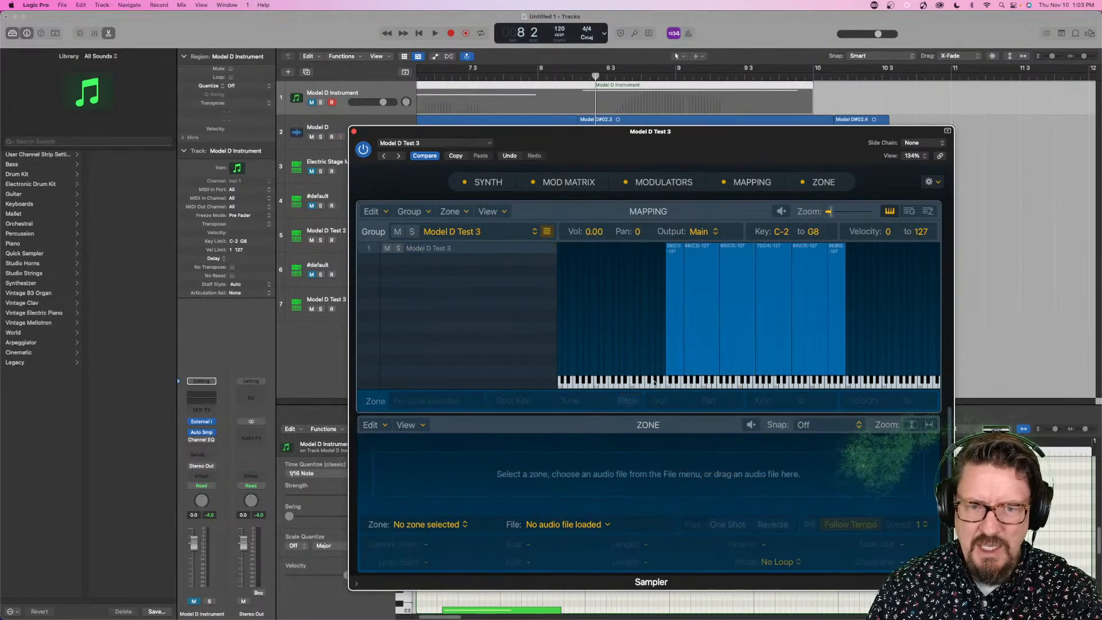
click(697, 293)
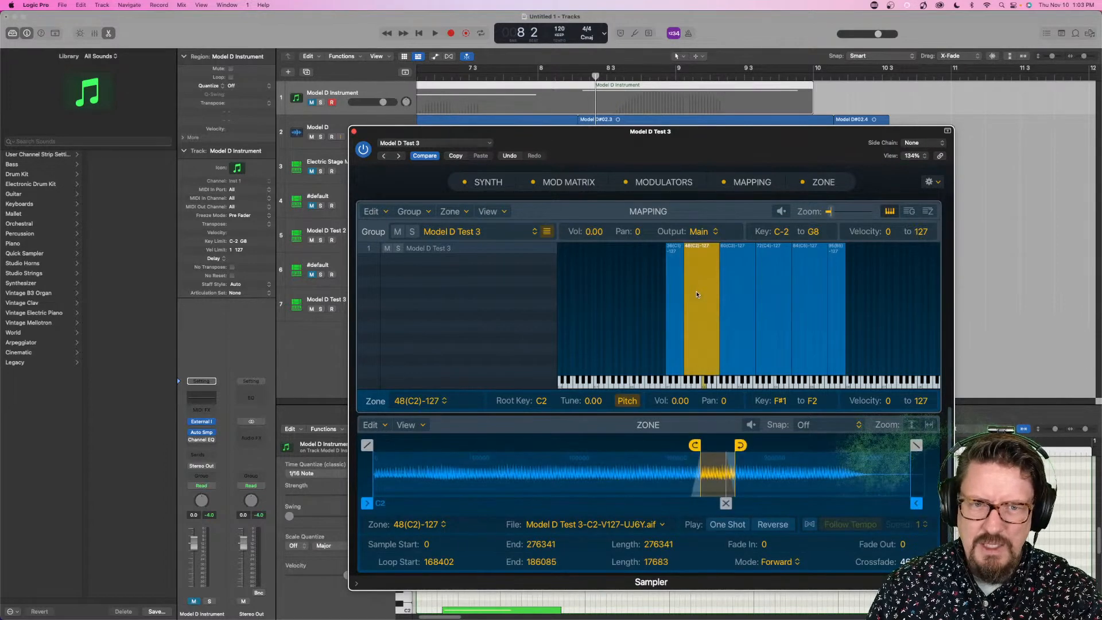
scroll(618, 303, up, 15)
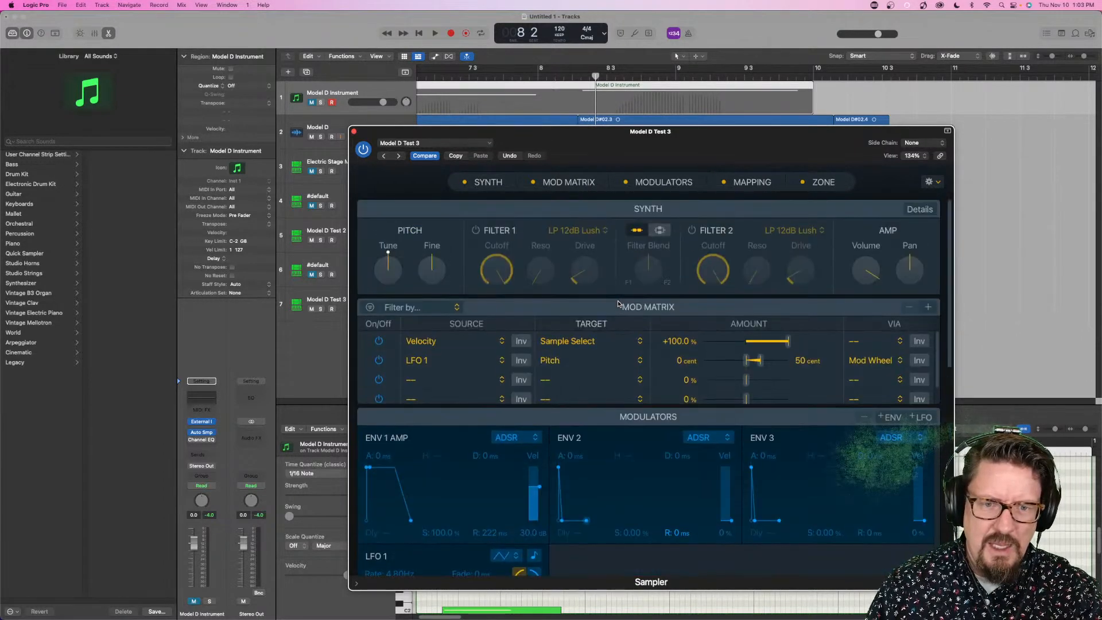
scroll(618, 303, down, 12)
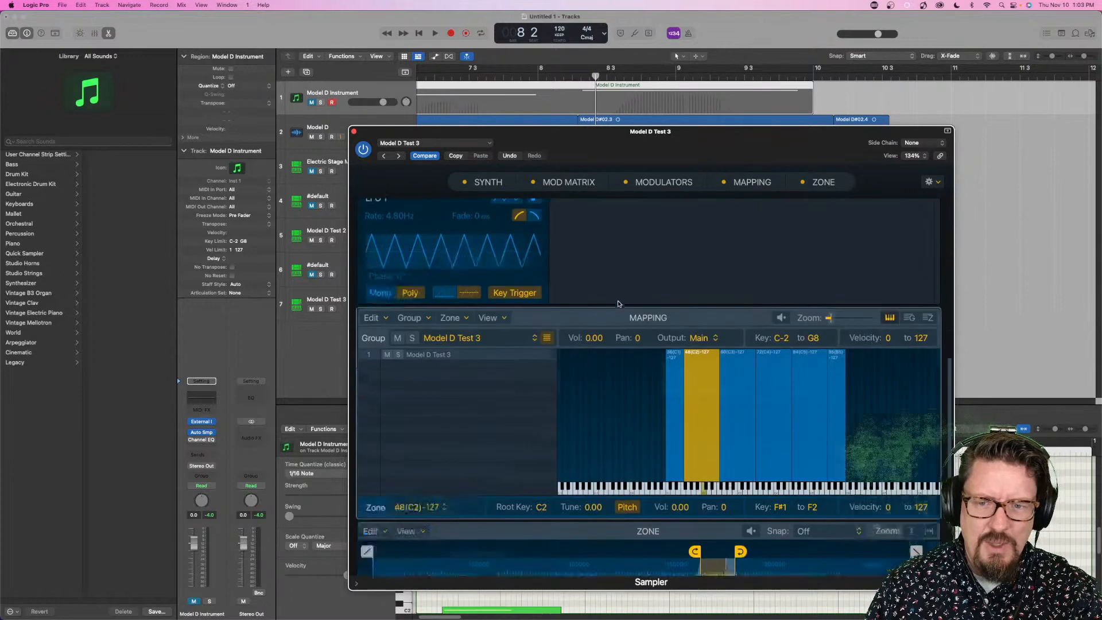
scroll(618, 304, down, 5)
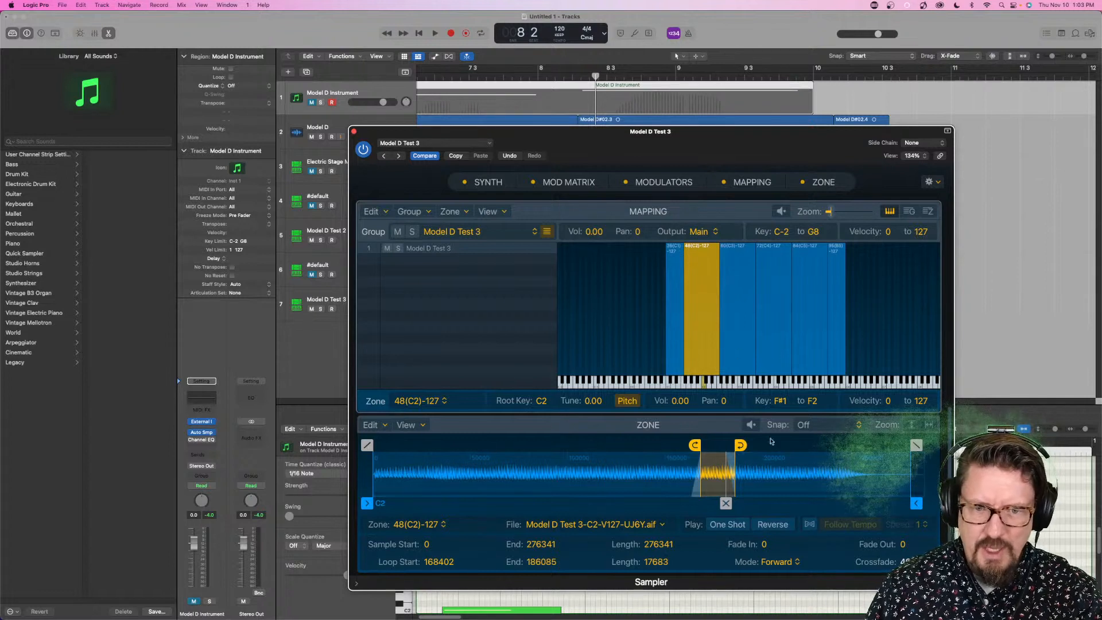
- Try Follow Tempo at ½ speed on the C2 zone, audition it, and restore speed 1 with flex off
click(849, 523)
click(918, 524)
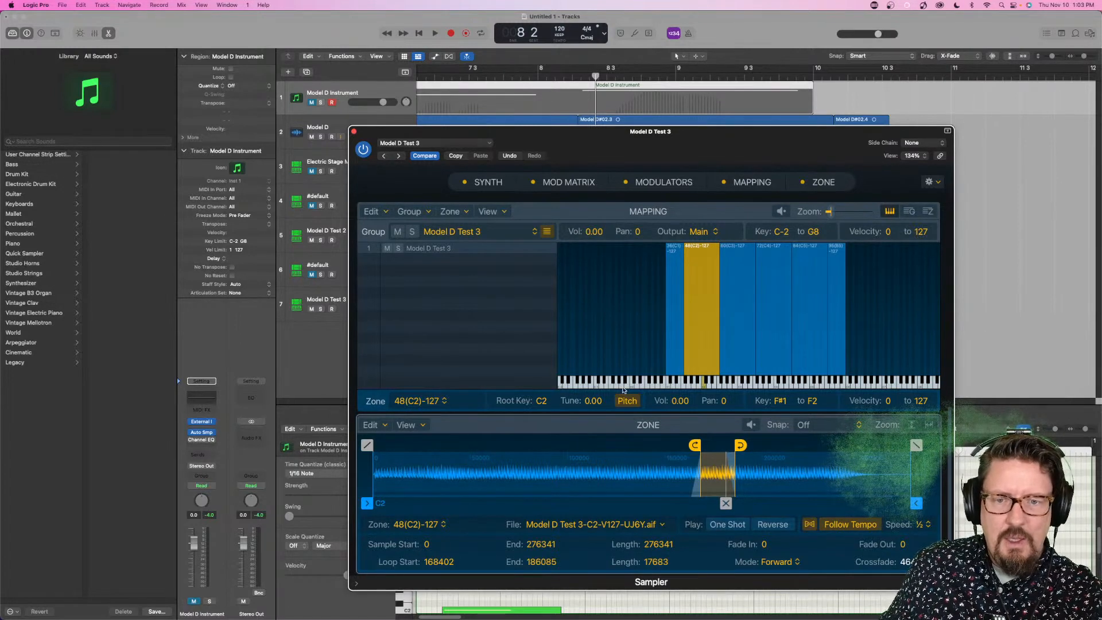
click(705, 383)
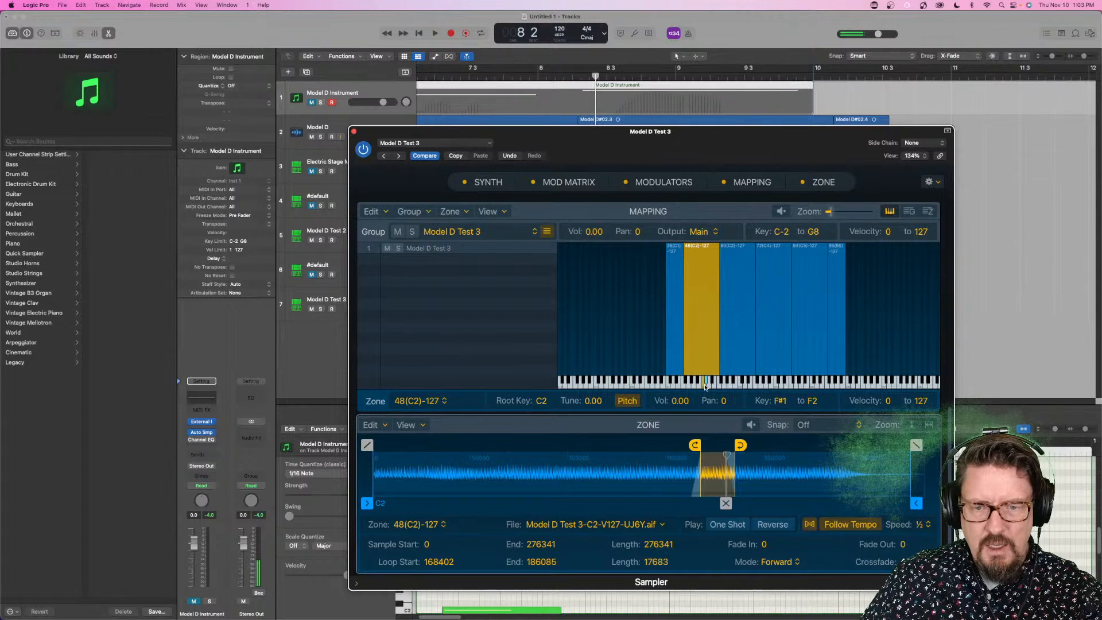
click(922, 524)
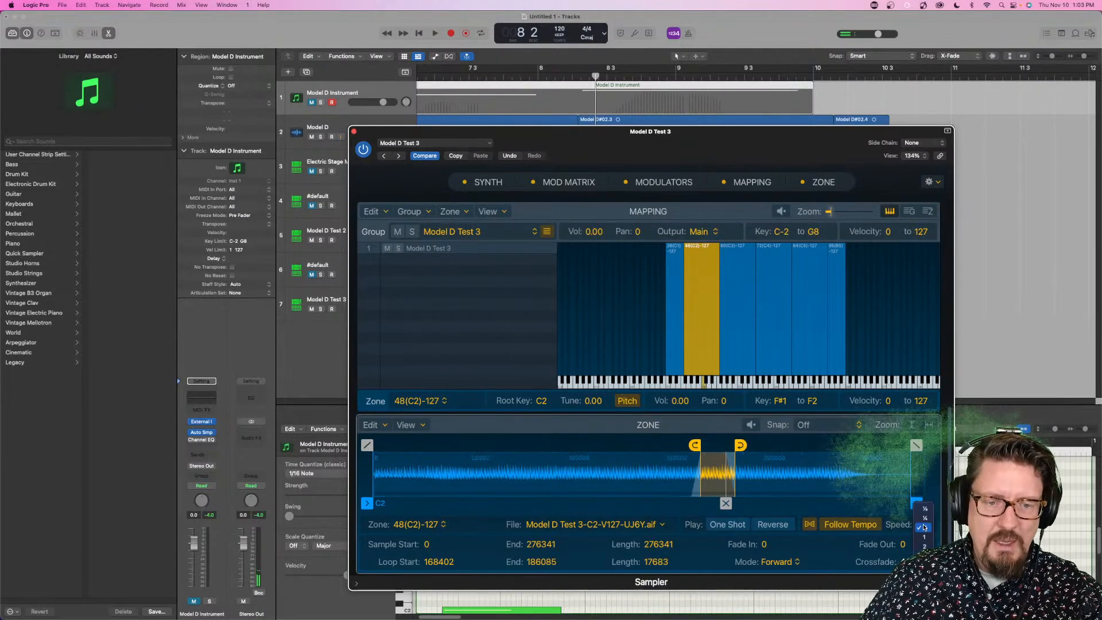
click(812, 523)
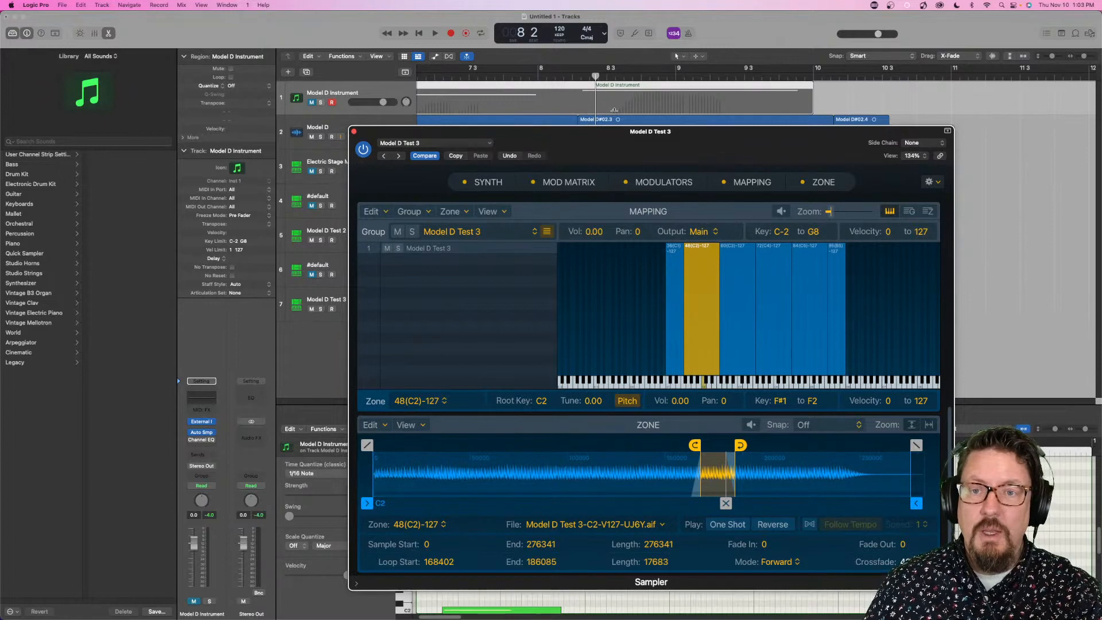
- Move the Sampler window out of the way, bring Auto Sampler forward and review its Round Robin options, keeping No
drag(619, 135, 667, 288)
click(659, 173)
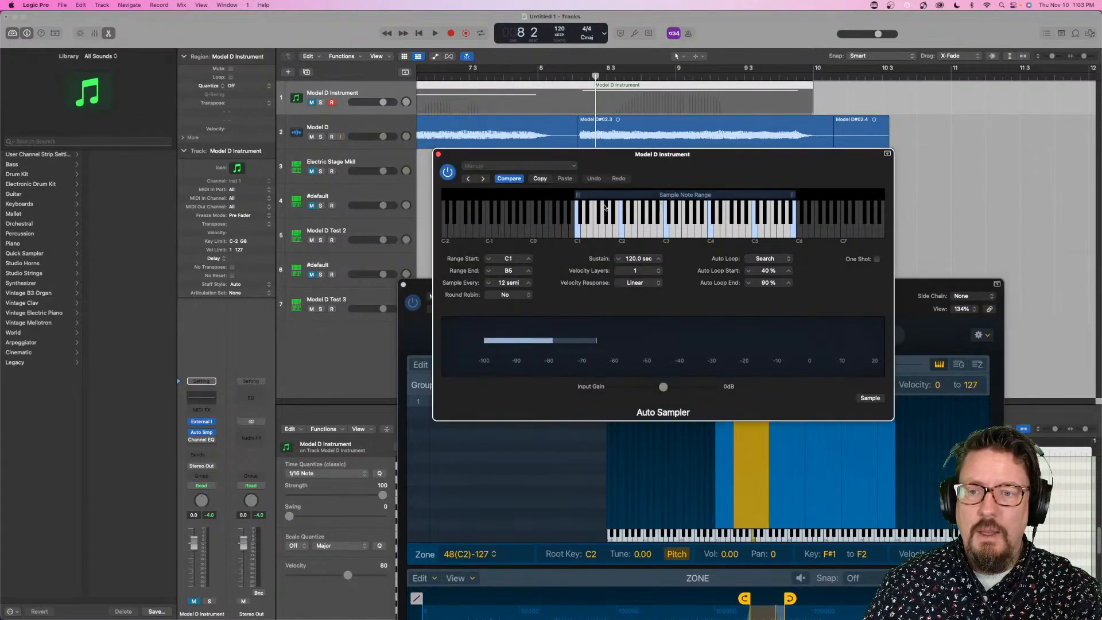
click(509, 294)
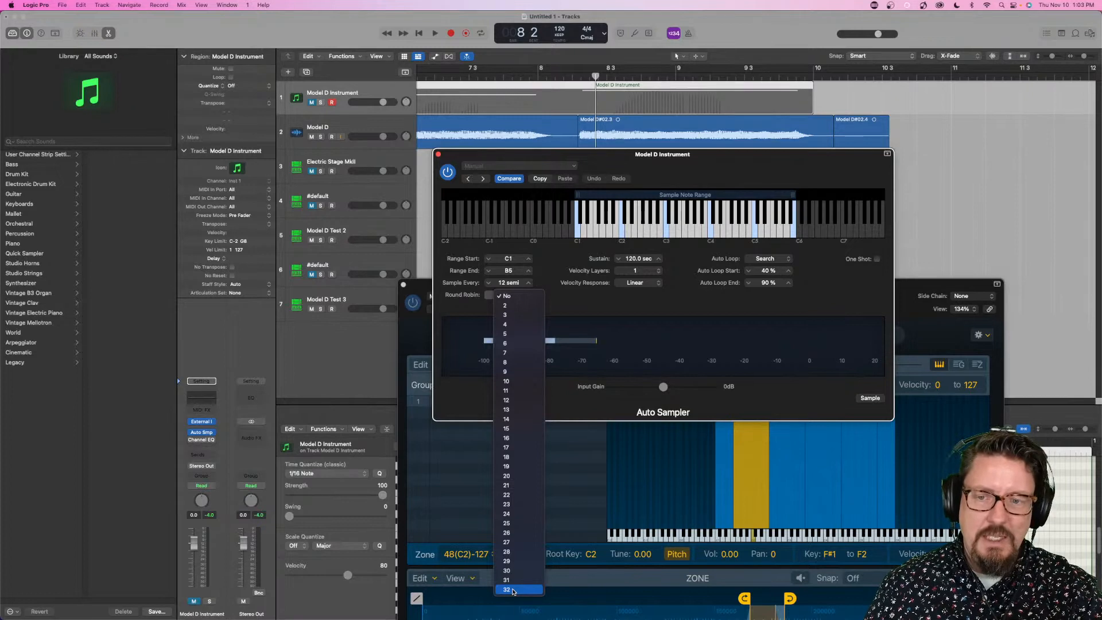
click(582, 407)
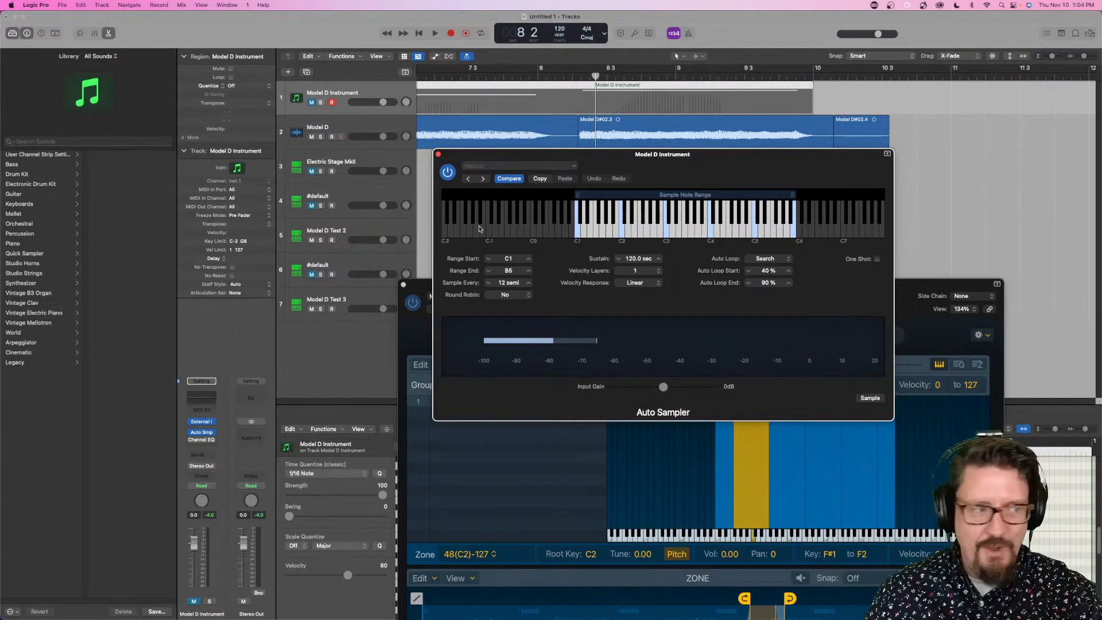
mouse_move(680, 264)
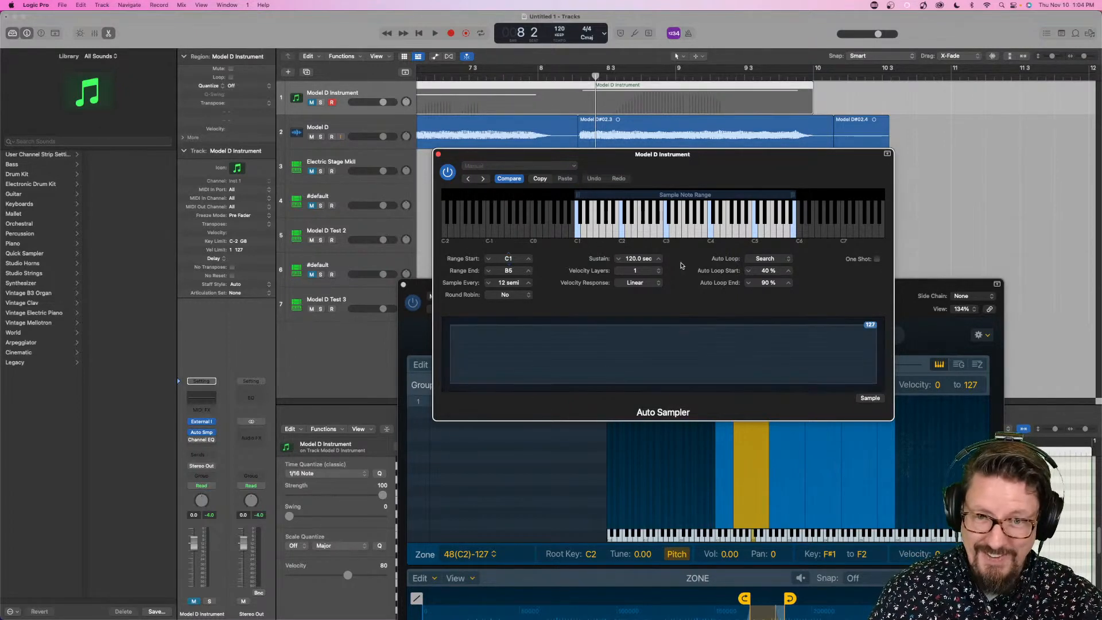
- Set Auto Sampler to 16 velocity layers and 32 round robins, sampling every 1 semitone from C-2 to B7
click(635, 270)
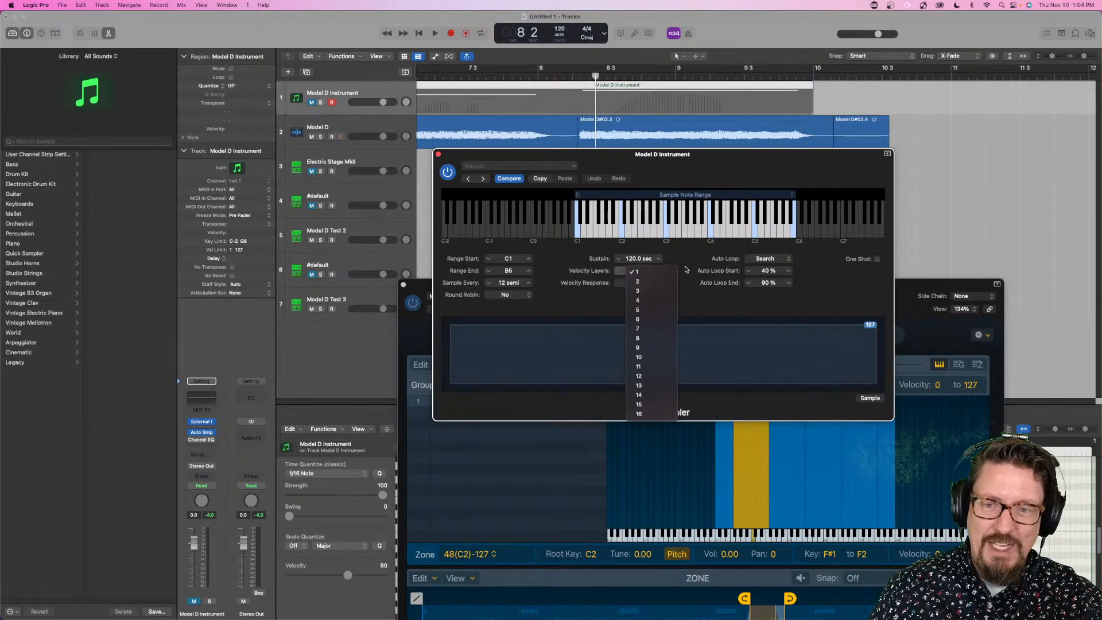
click(638, 414)
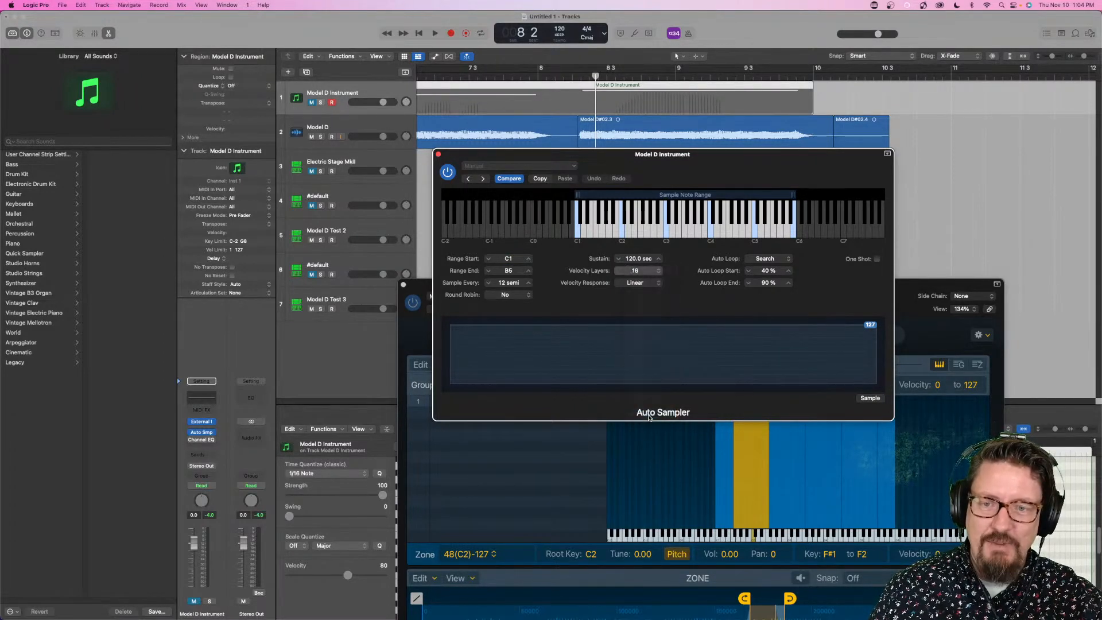
click(505, 295)
click(516, 591)
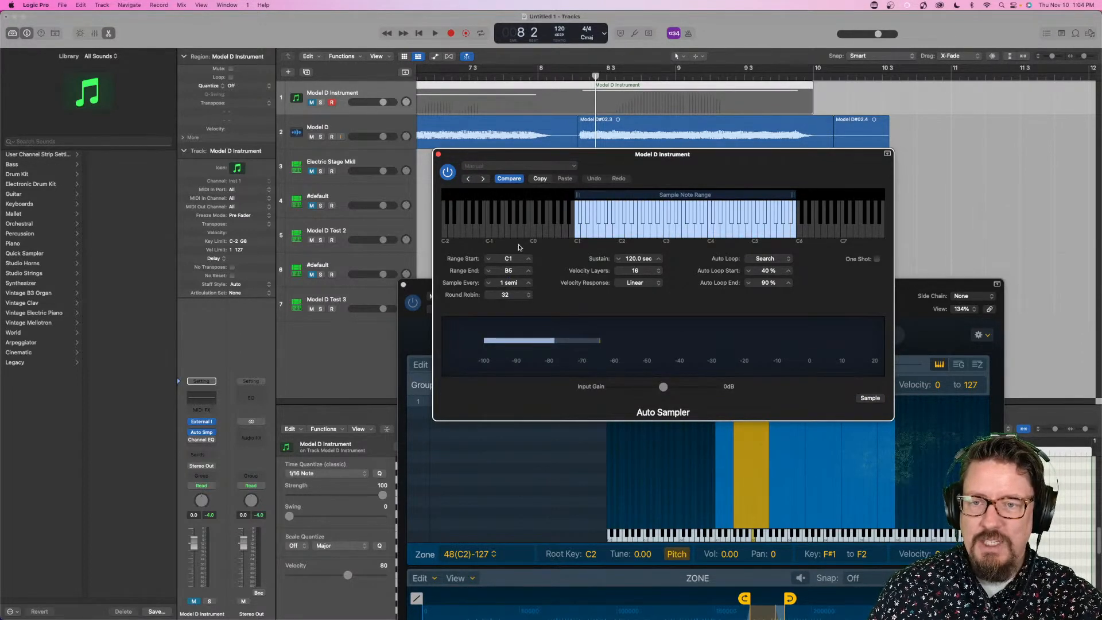
drag(508, 268, 512, 269)
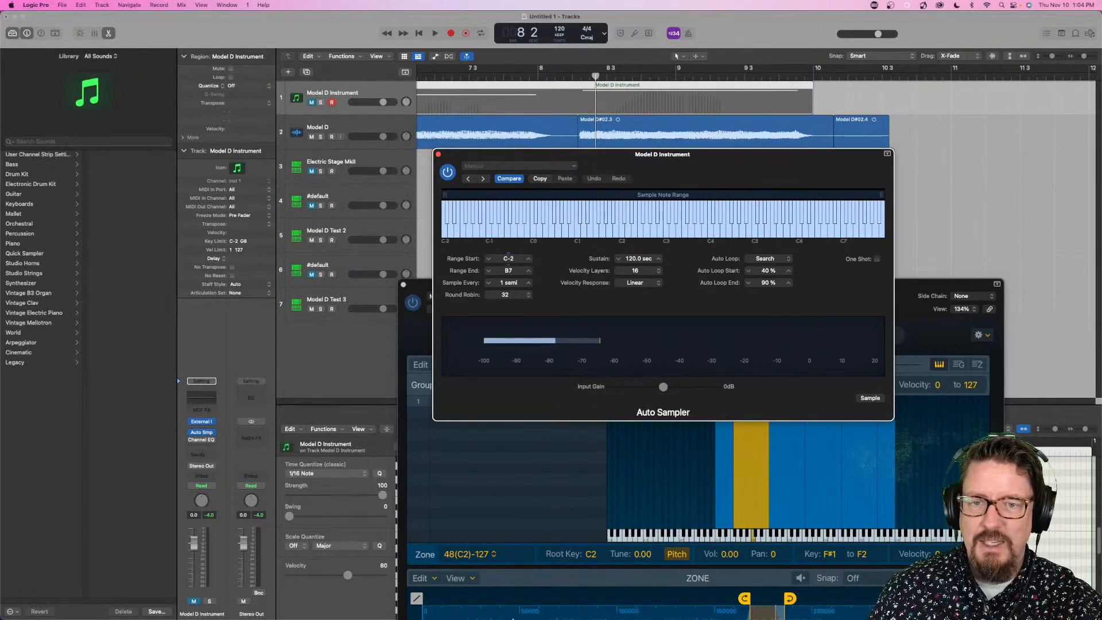
- Review the Velocity Response and Auto Loop options, keeping Linear and Search
click(638, 282)
click(764, 263)
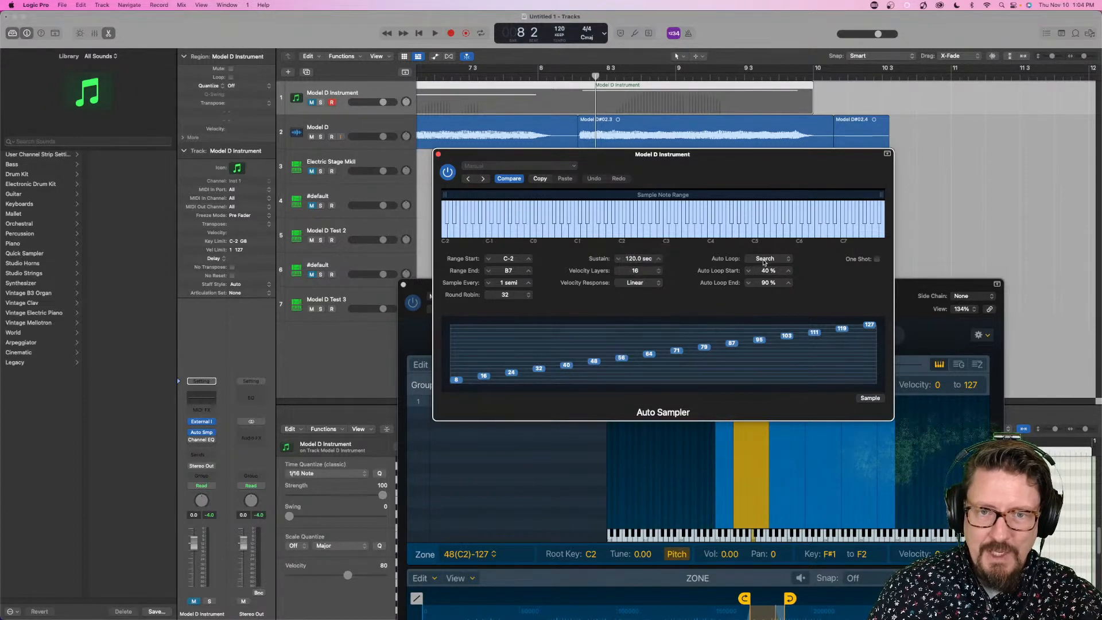
click(772, 260)
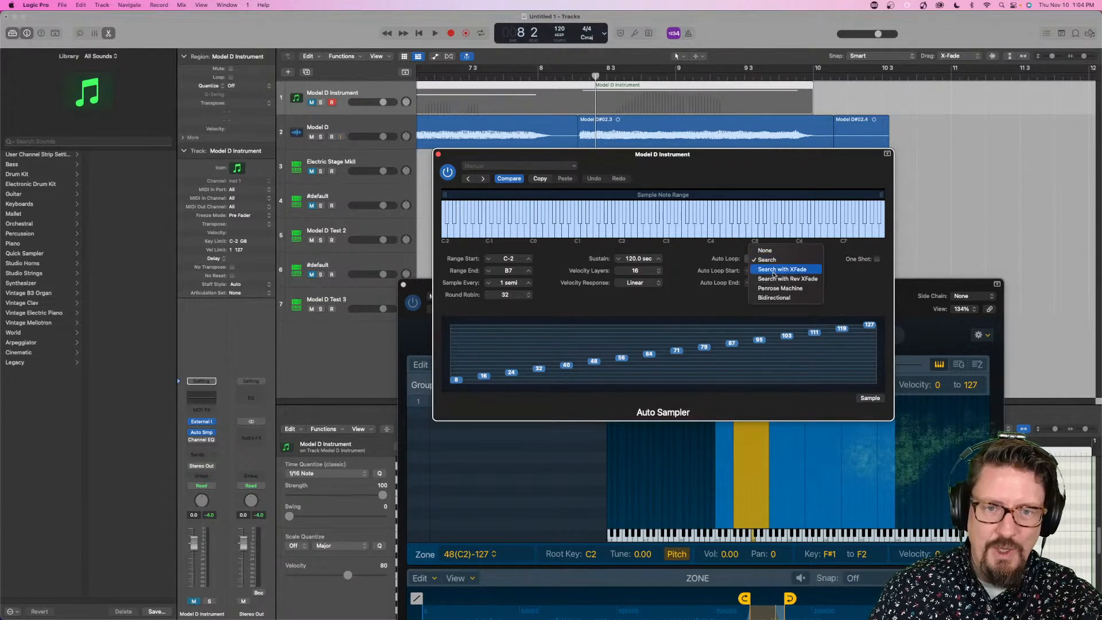
click(734, 262)
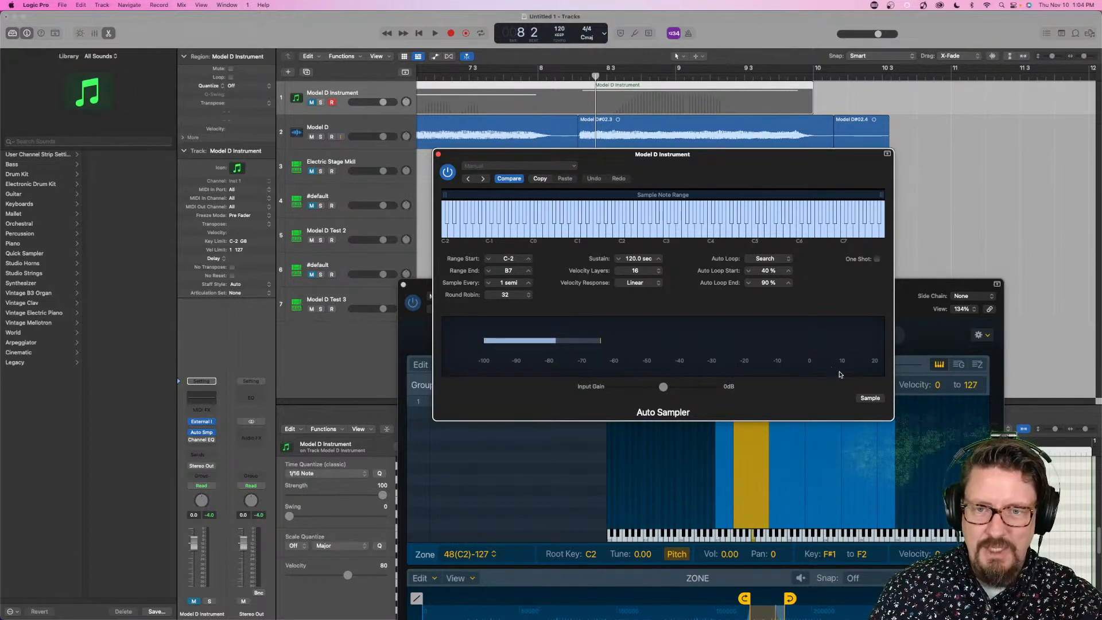
- Start an auto-sampling run saved as Model D Test 4, and cancel it during the first note
click(869, 398)
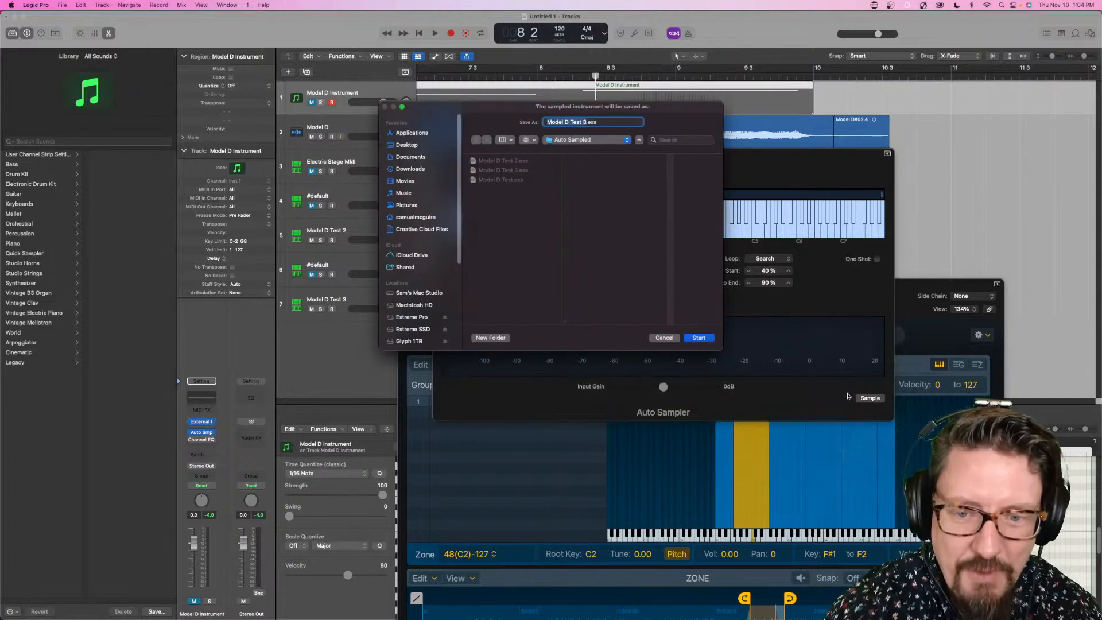
key(Right)
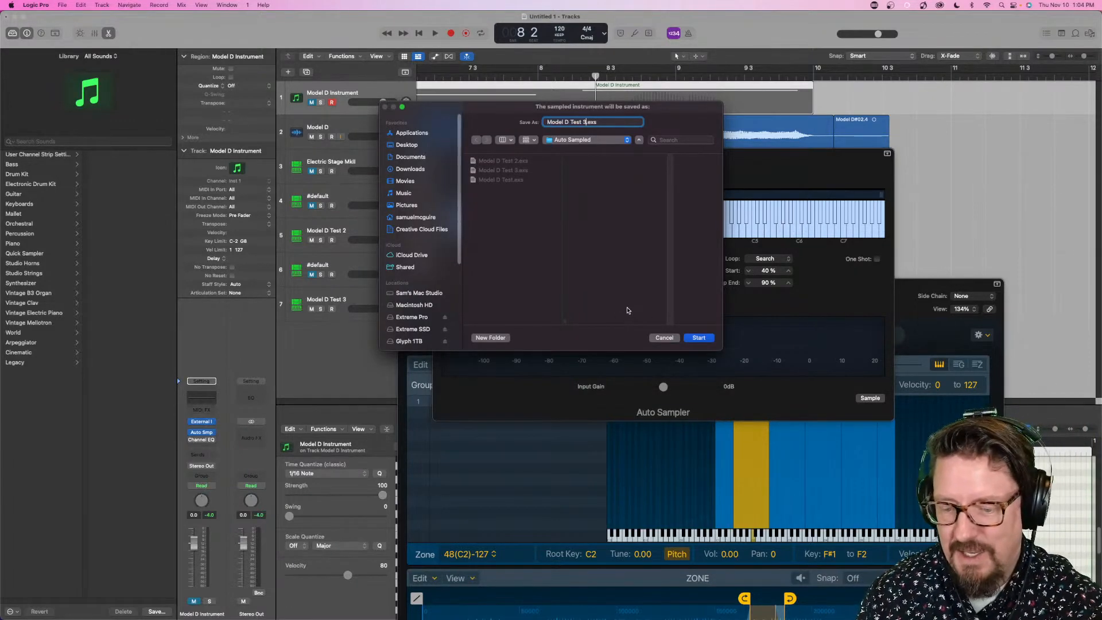
text(4)
key(Return)
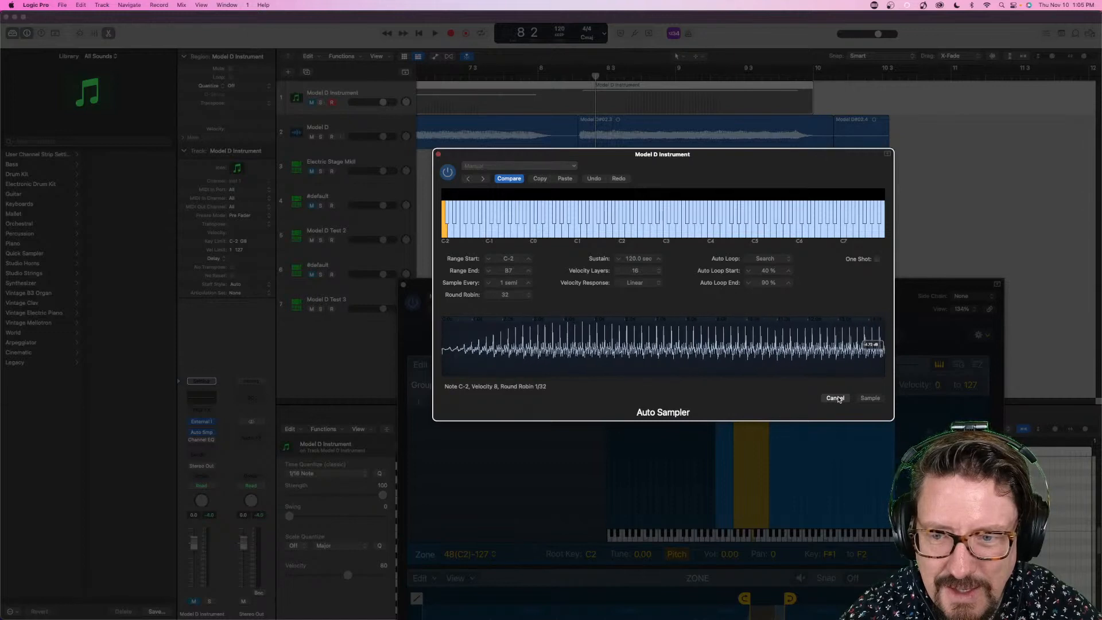
click(837, 399)
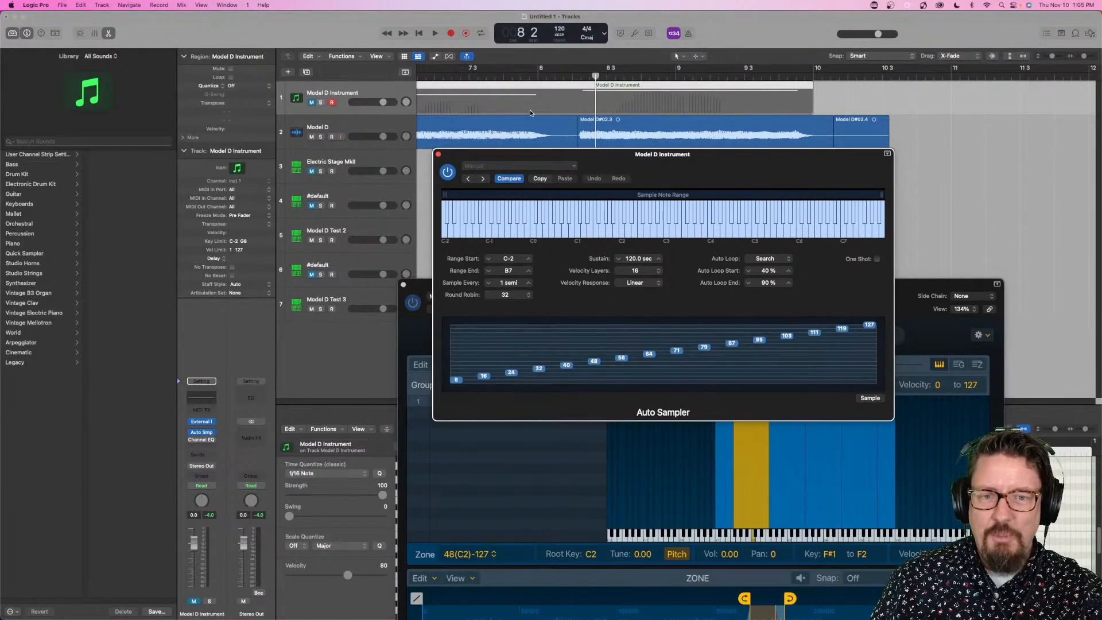
- Close Auto Sampler and, in the Model D Test 3 Sampler, shift the C2 zone's loop to run from about 191029 to 215828
drag(447, 156, 488, 123)
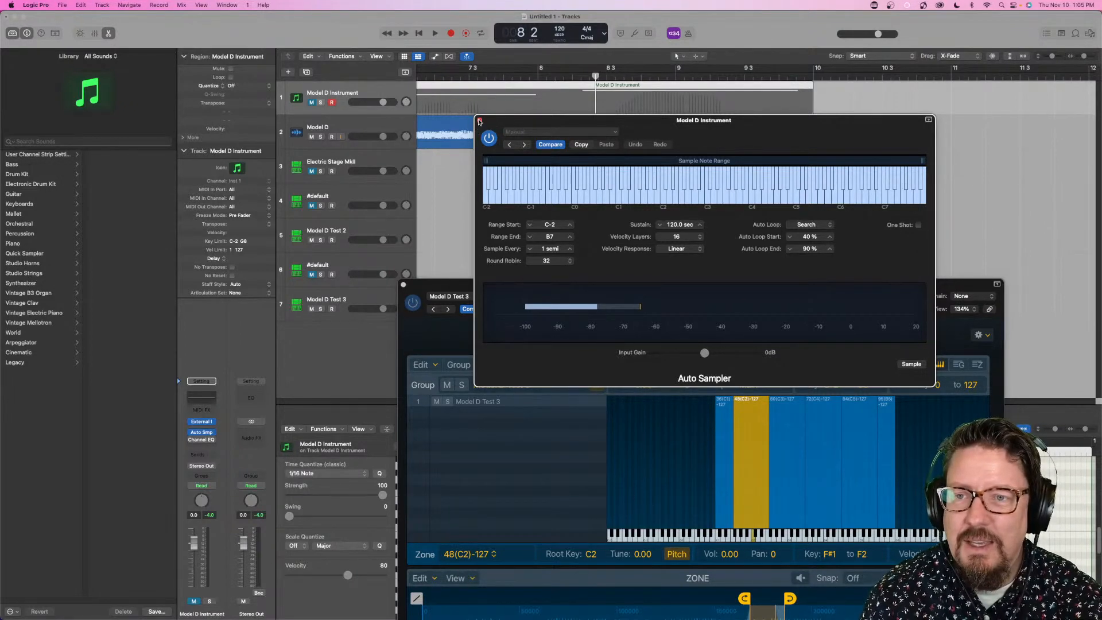
click(479, 121)
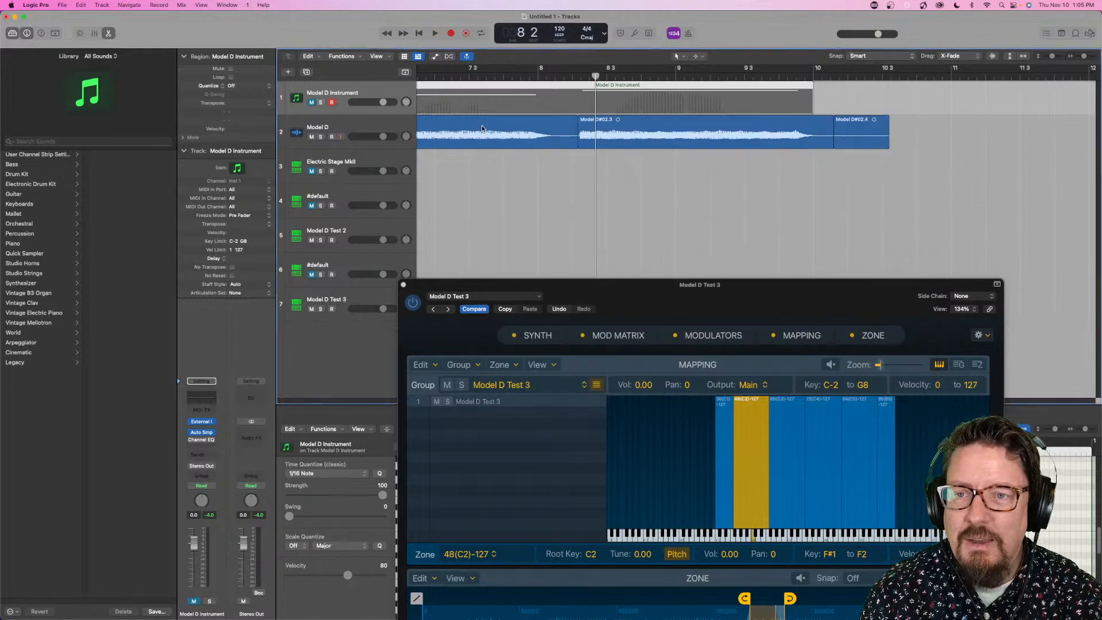
click(342, 298)
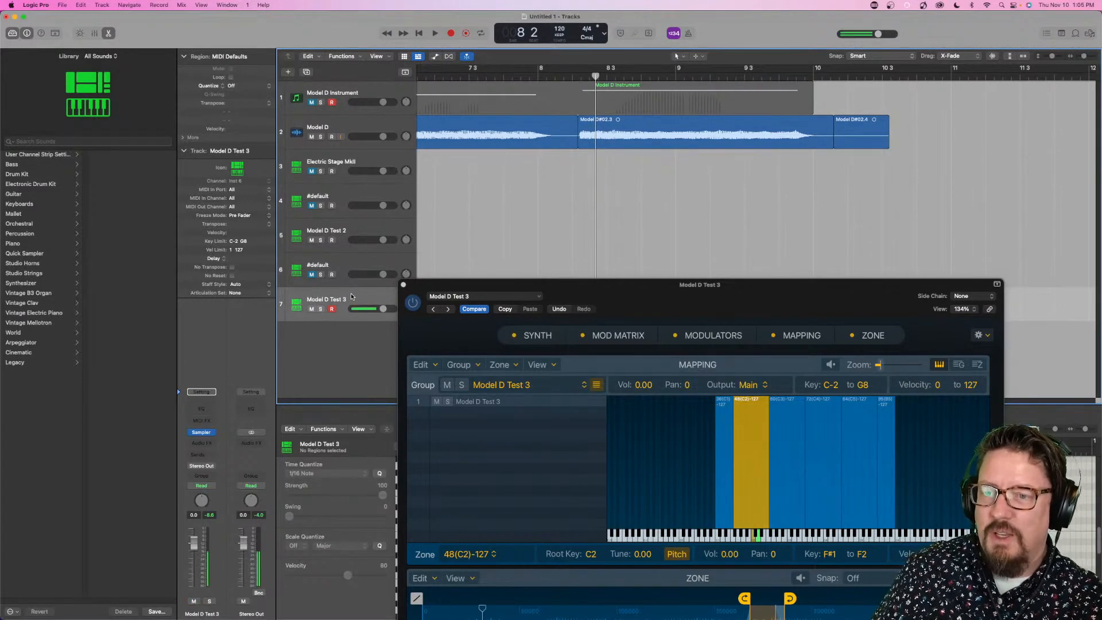
drag(612, 299, 572, 142)
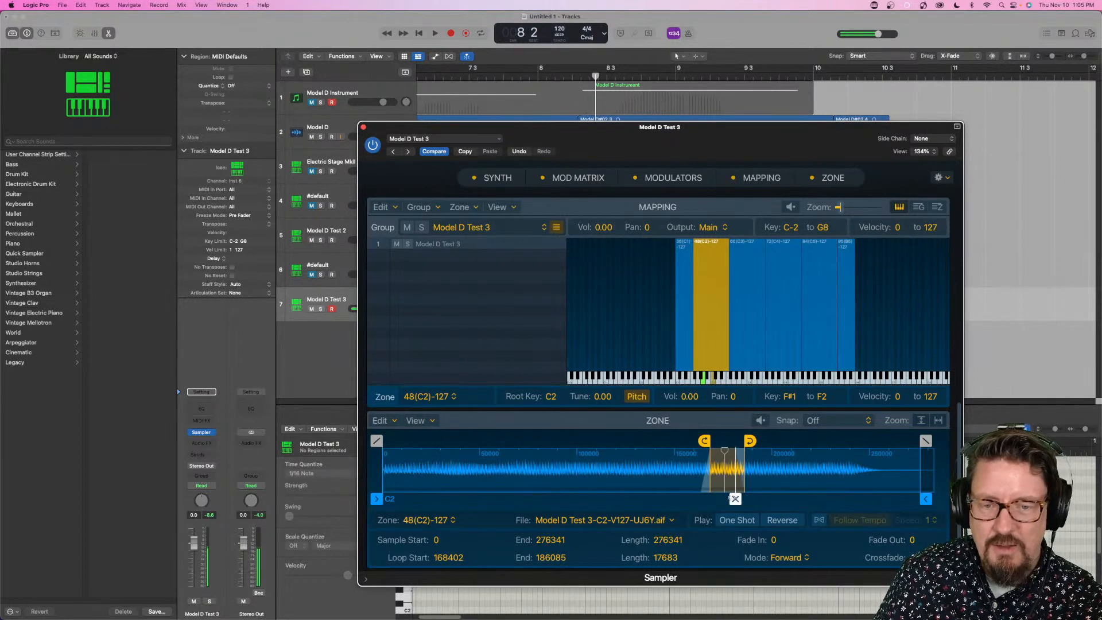
mouse_move(750, 440)
mouse_down()
mouse_move(716, 440)
mouse_move(779, 440)
mouse_move(748, 440)
mouse_up()
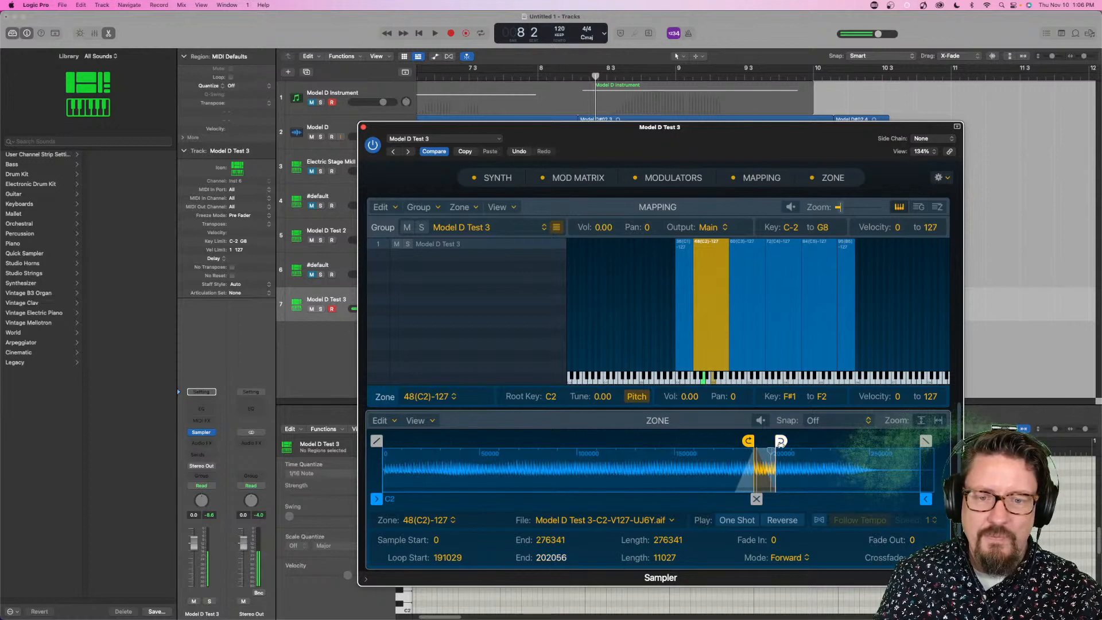
drag(780, 440, 807, 440)
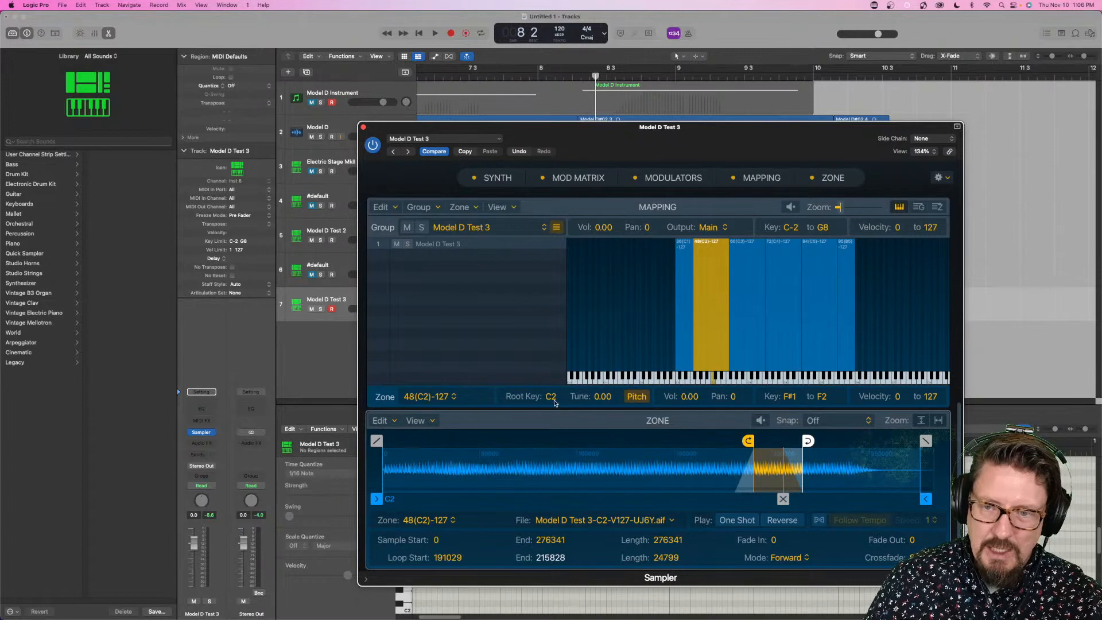
- Examine the C1 zone's mapping and loop in Model D Test 3, and close the Sampler
click(684, 333)
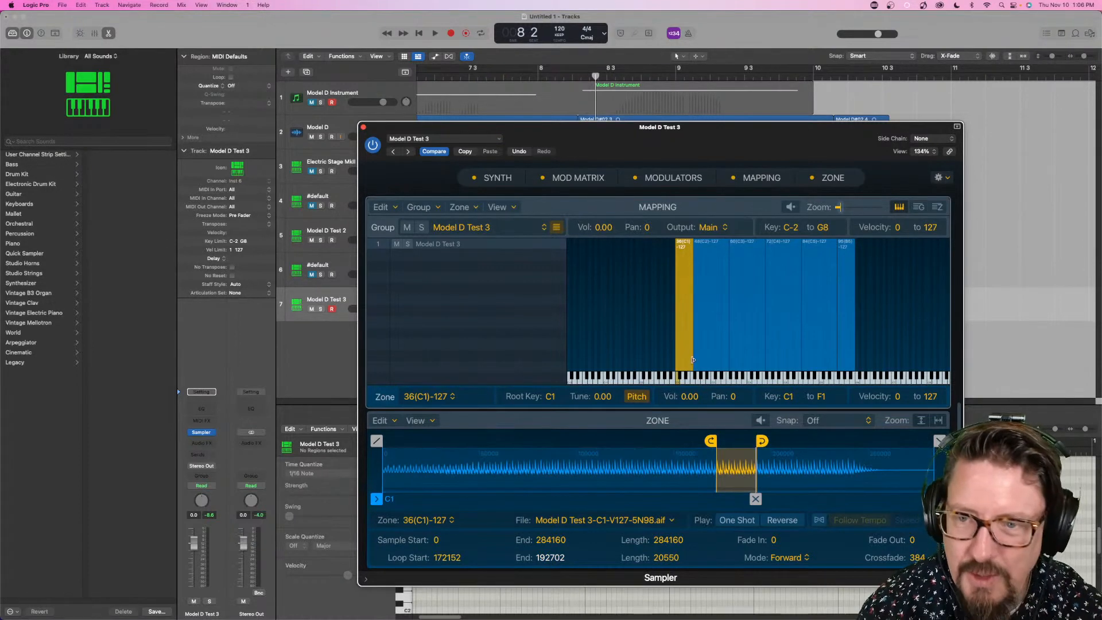
scroll(598, 274, up, 2)
scroll(597, 274, up, 1)
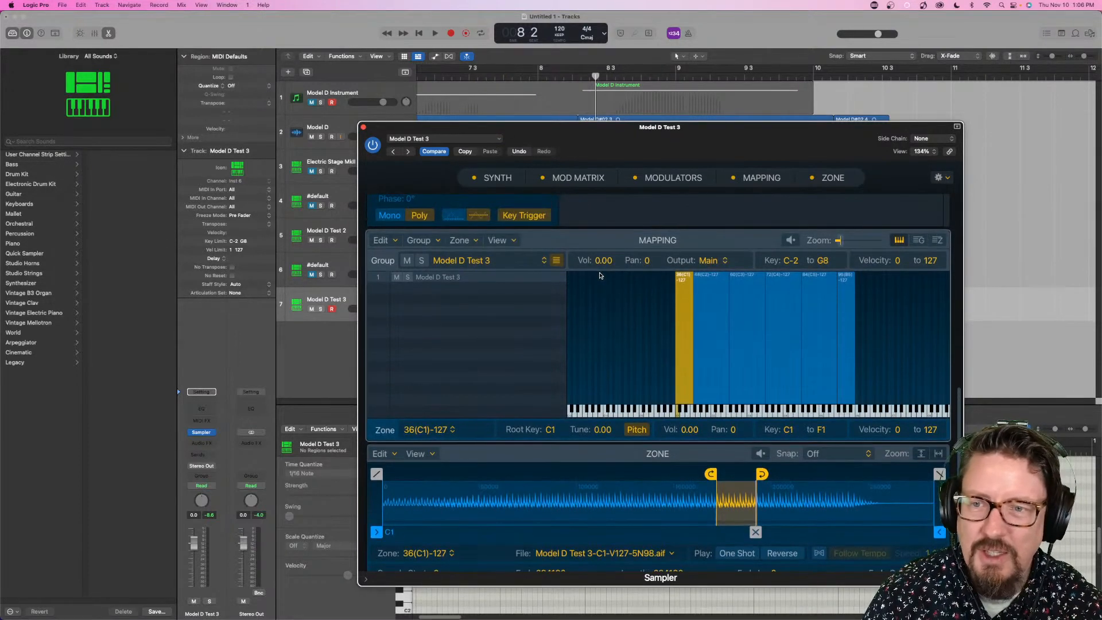
scroll(599, 276, down, 2)
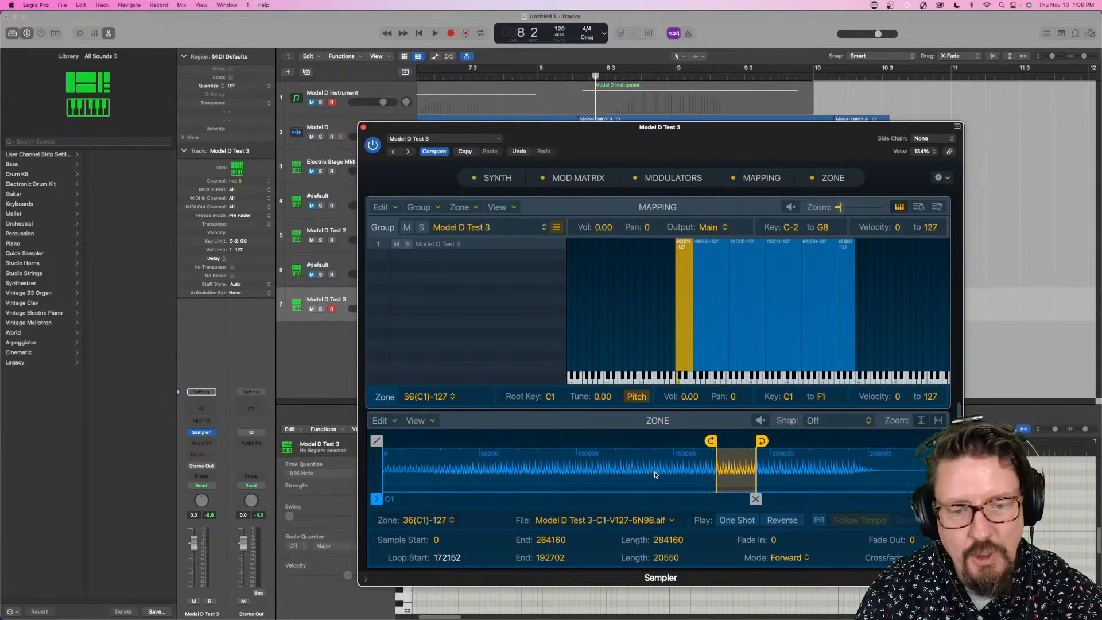
click(363, 127)
- On the Model D Test 2 track, adjust the C4 zone's loop crossfade in Sampler and close the window
click(353, 98)
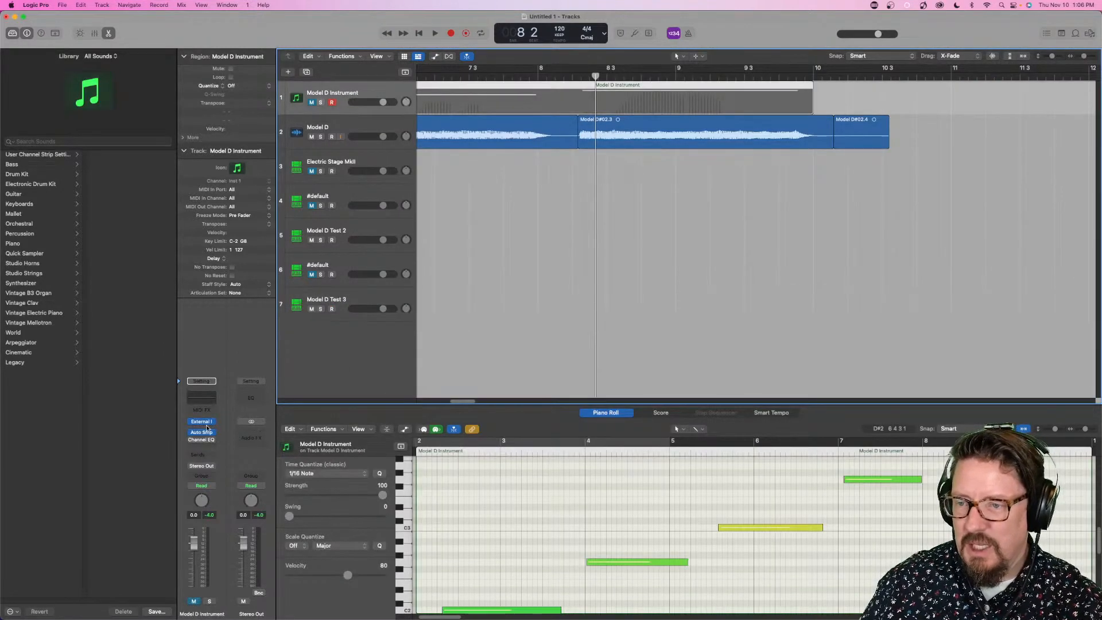
click(347, 224)
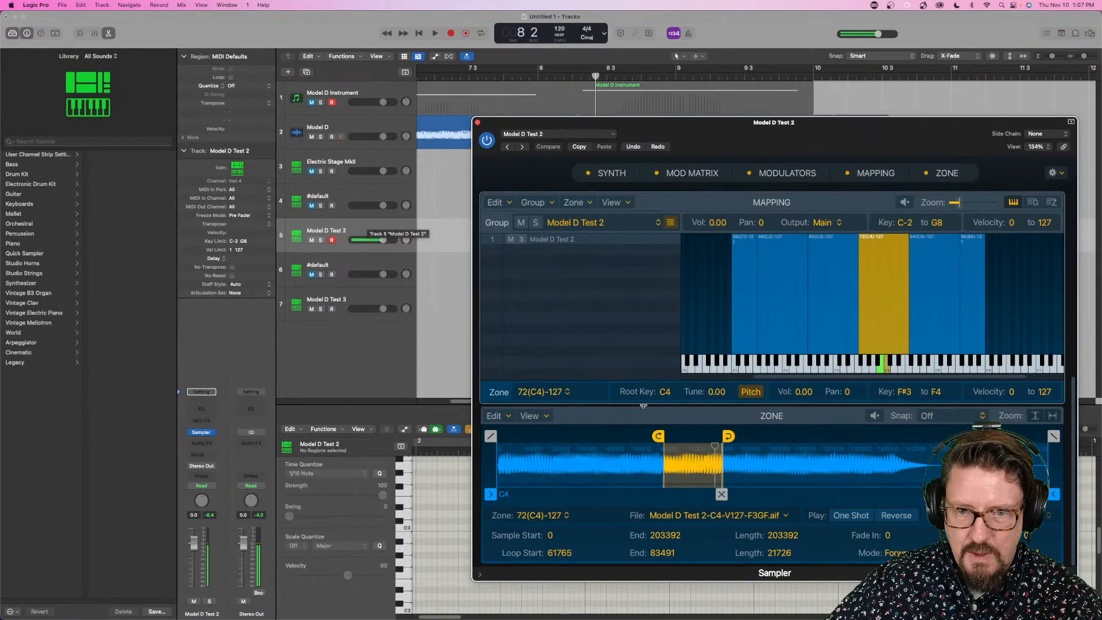
drag(721, 494, 710, 494)
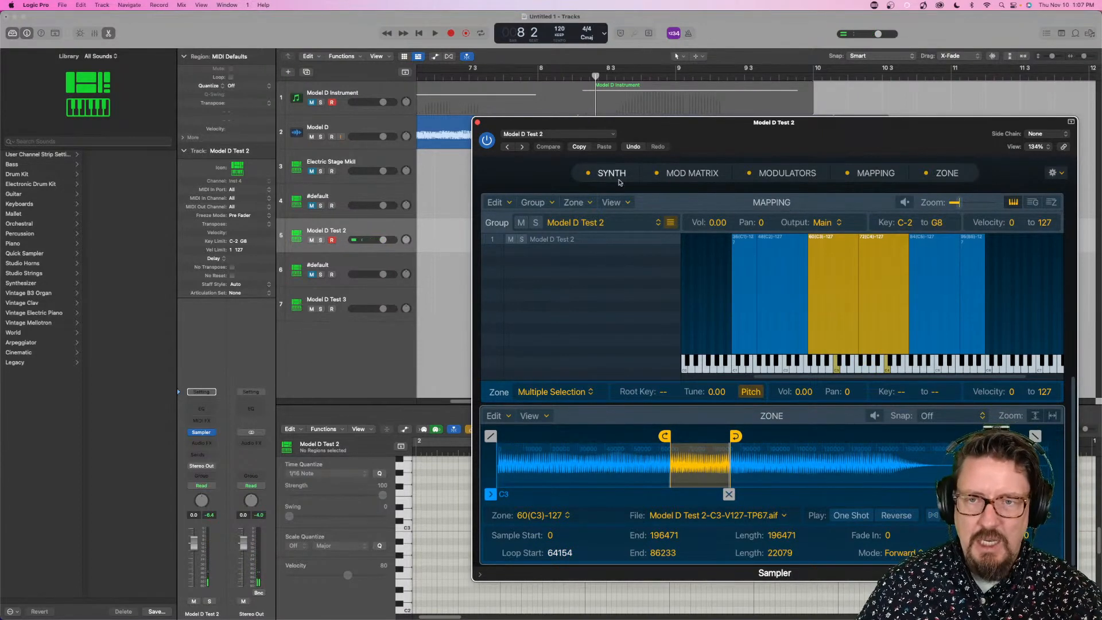
click(476, 123)
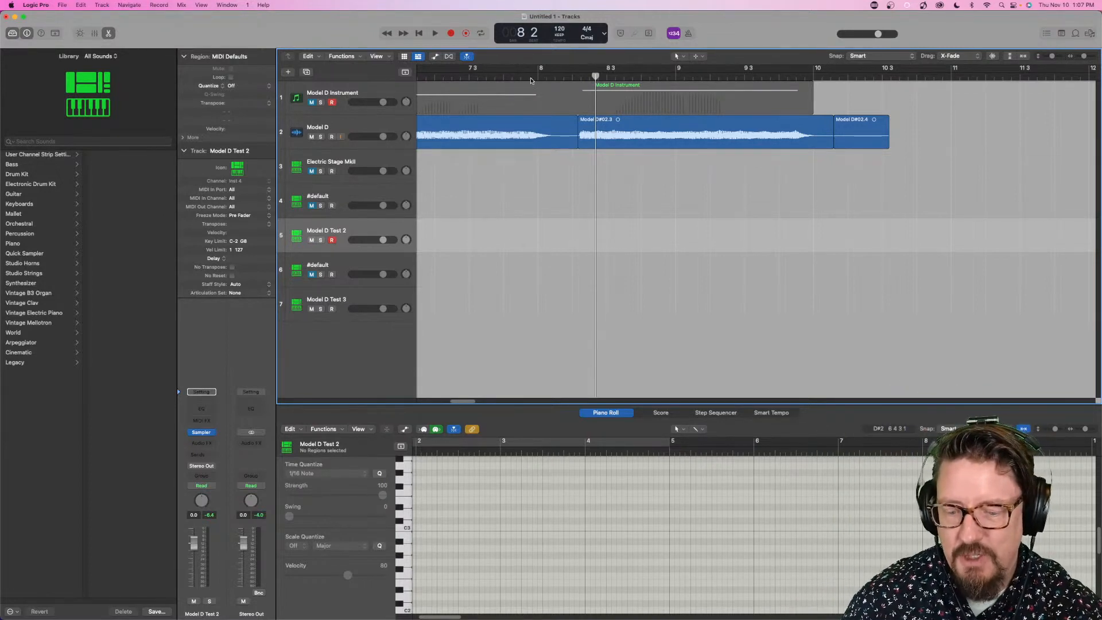
- Return the playhead to the start and create a new Alchemy (Spectral) track from the Model D#02.3 audio region
key(super+Left)
key(super+Left)
key(super+Left)
key(super+Left)
key(super+Left)
key(super+Left)
key(super+Left)
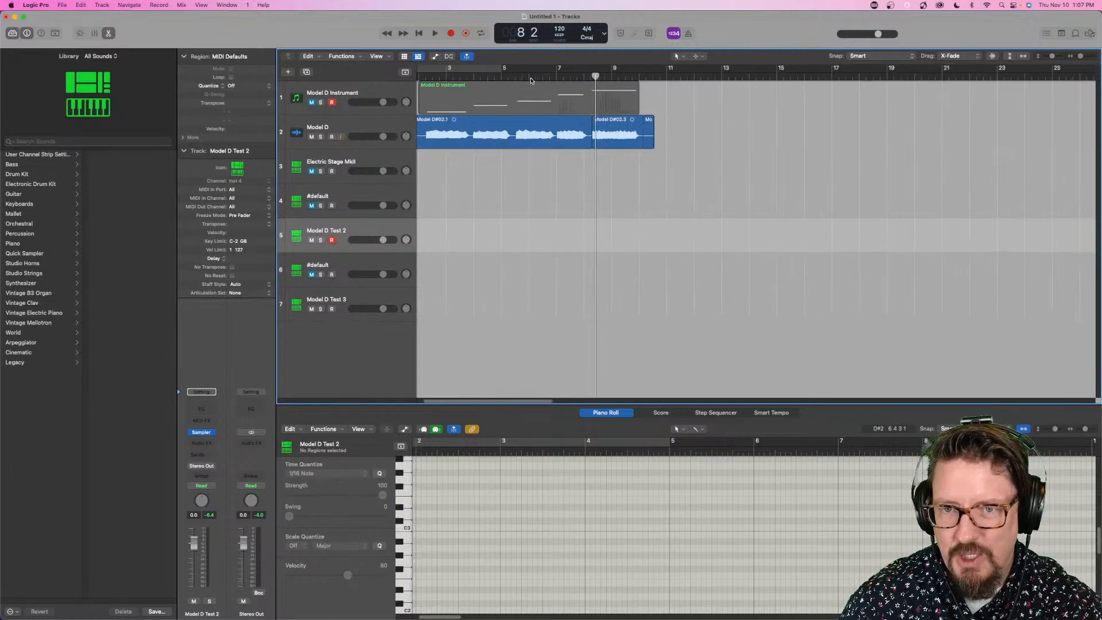
key(Return)
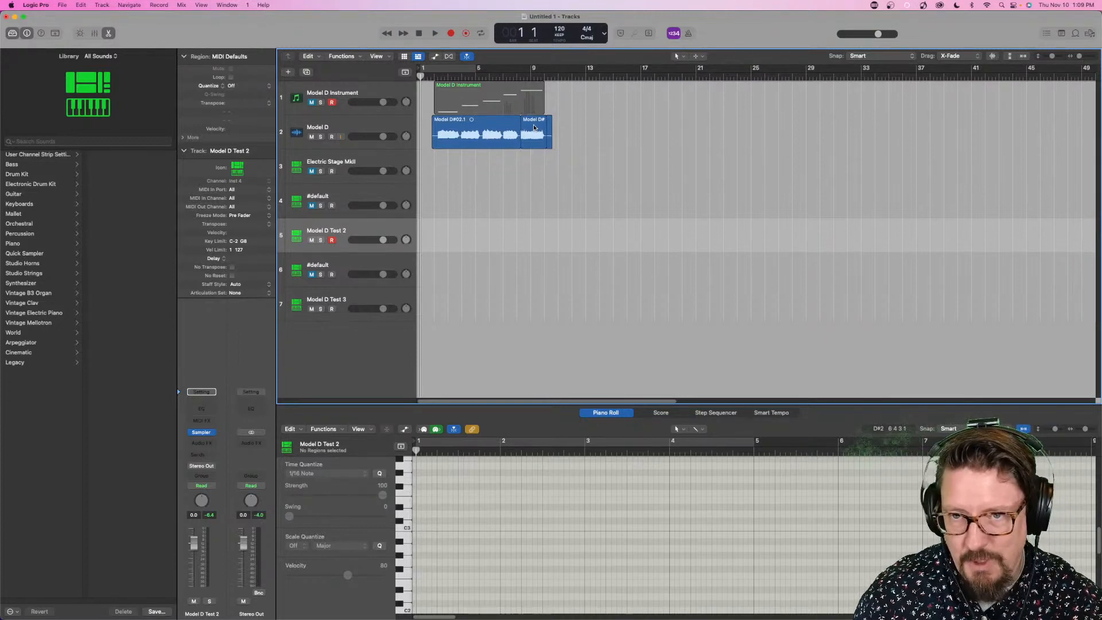
drag(533, 125, 288, 307)
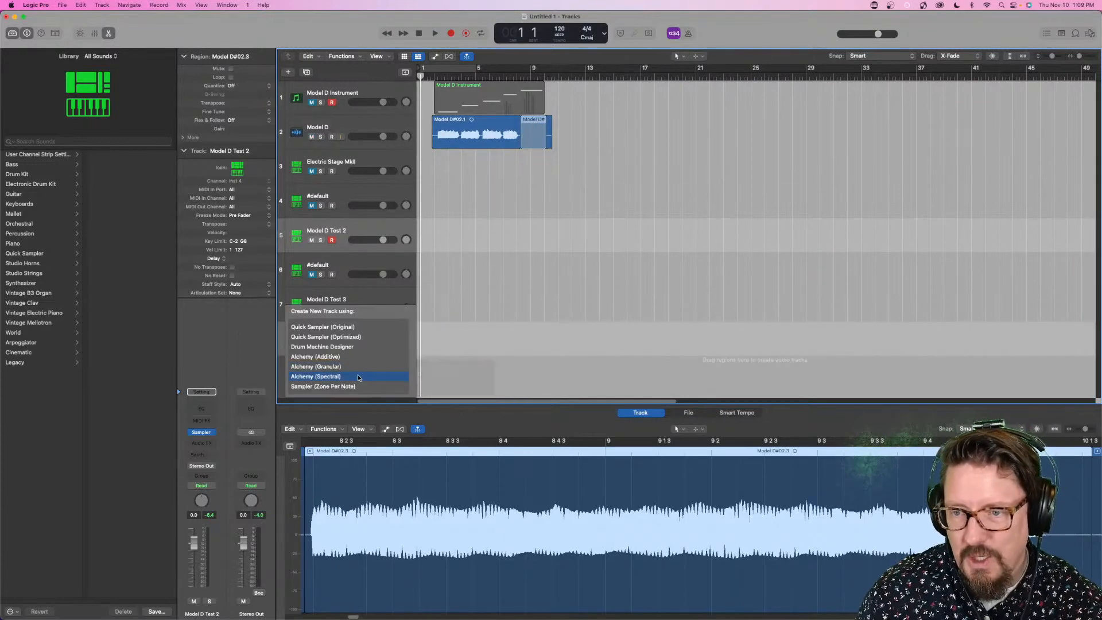
click(343, 377)
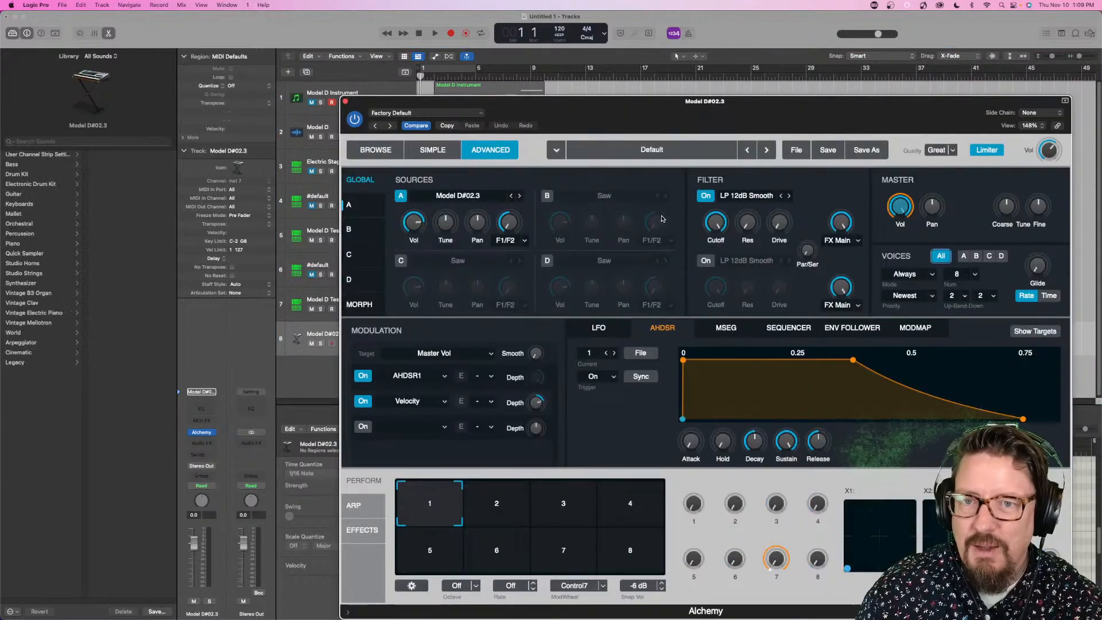
- Move the Alchemy window out of the way and open source A's editor in the Spectral view
drag(653, 115, 559, 69)
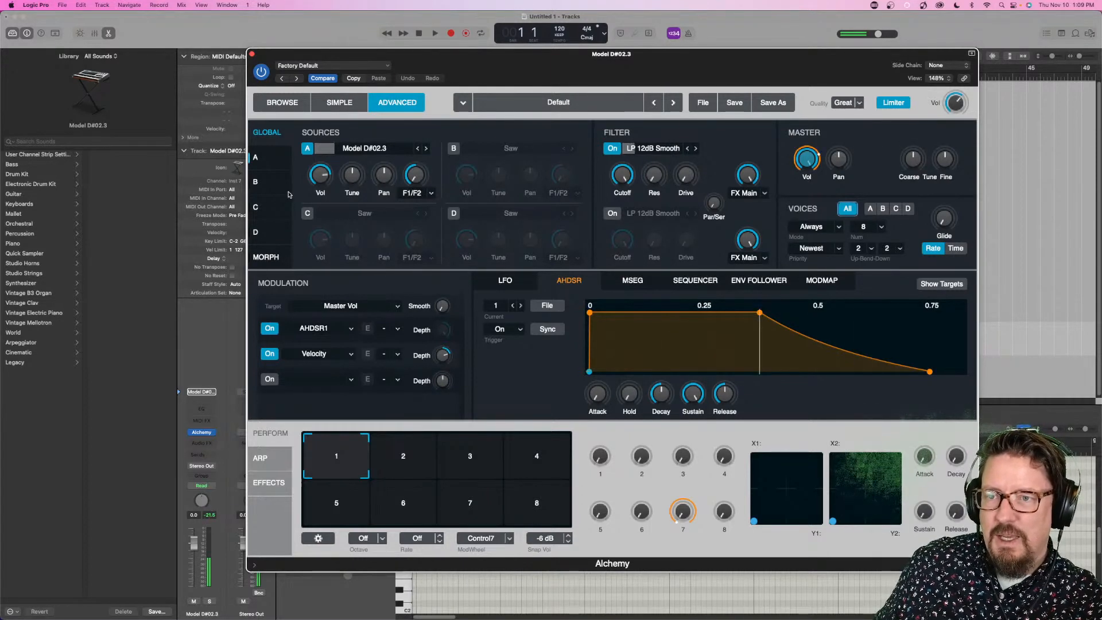
click(273, 164)
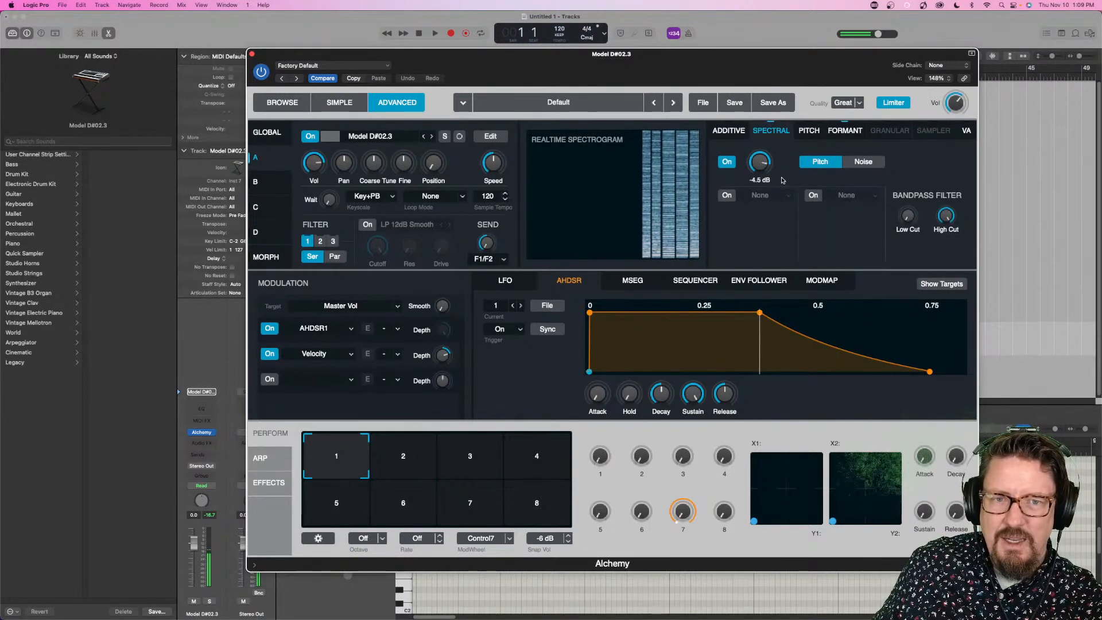
click(490, 138)
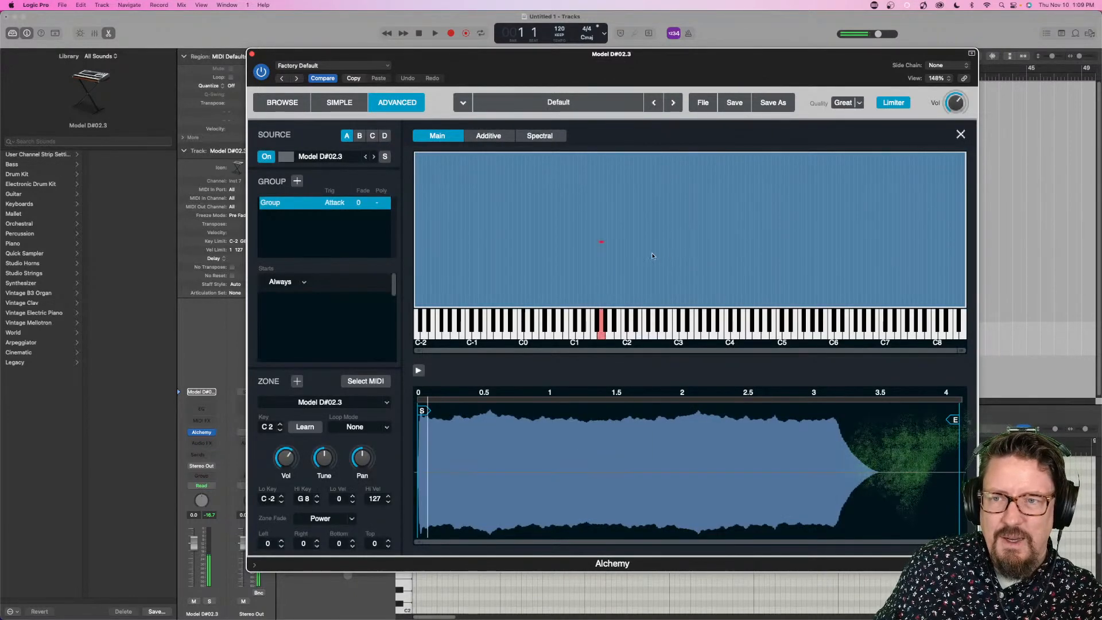
click(537, 136)
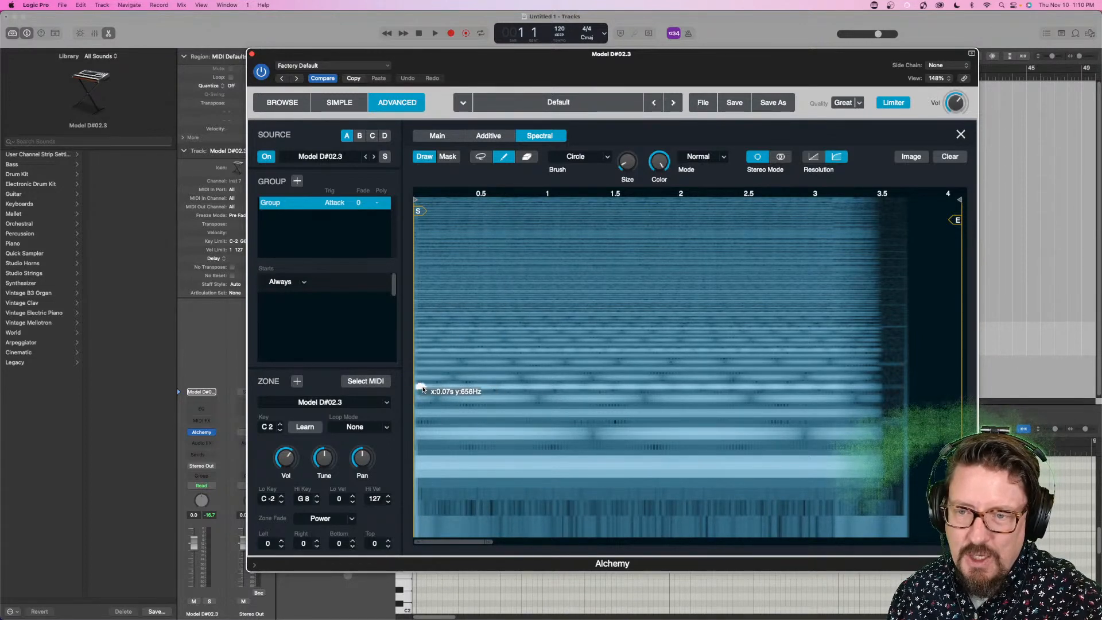
- Paint a bright curve across source A's spectrum, reduce the brush size and color, and paint a second, thinner and fainter curve
mouse_move(422, 389)
mouse_down()
mouse_move(491, 362)
mouse_move(565, 311)
mouse_move(667, 388)
mouse_move(673, 420)
mouse_move(846, 457)
mouse_up()
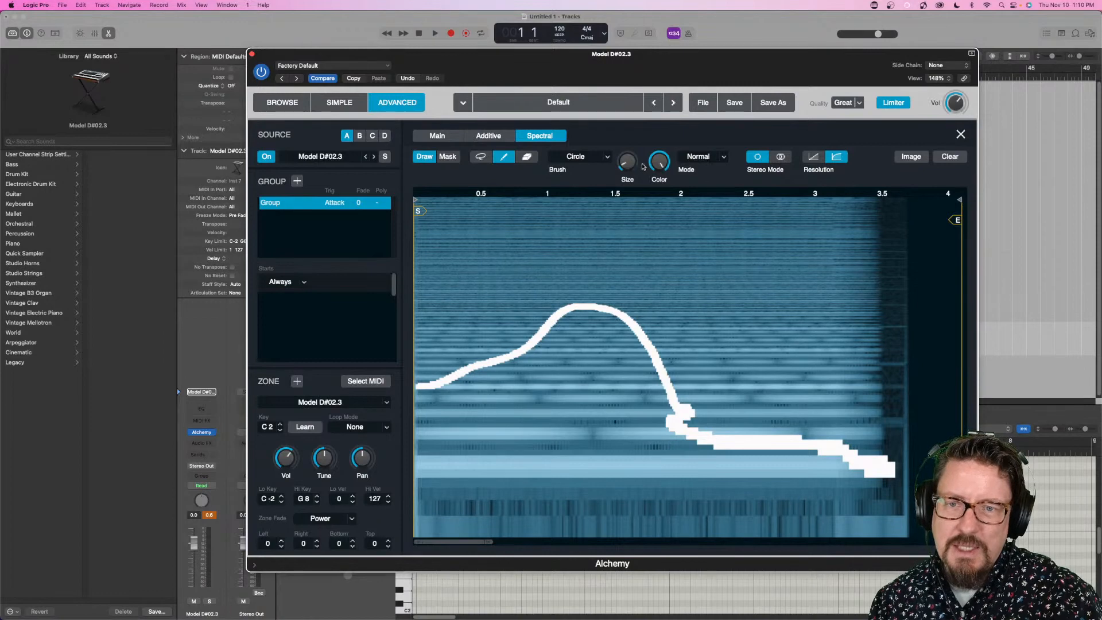
mouse_move(659, 173)
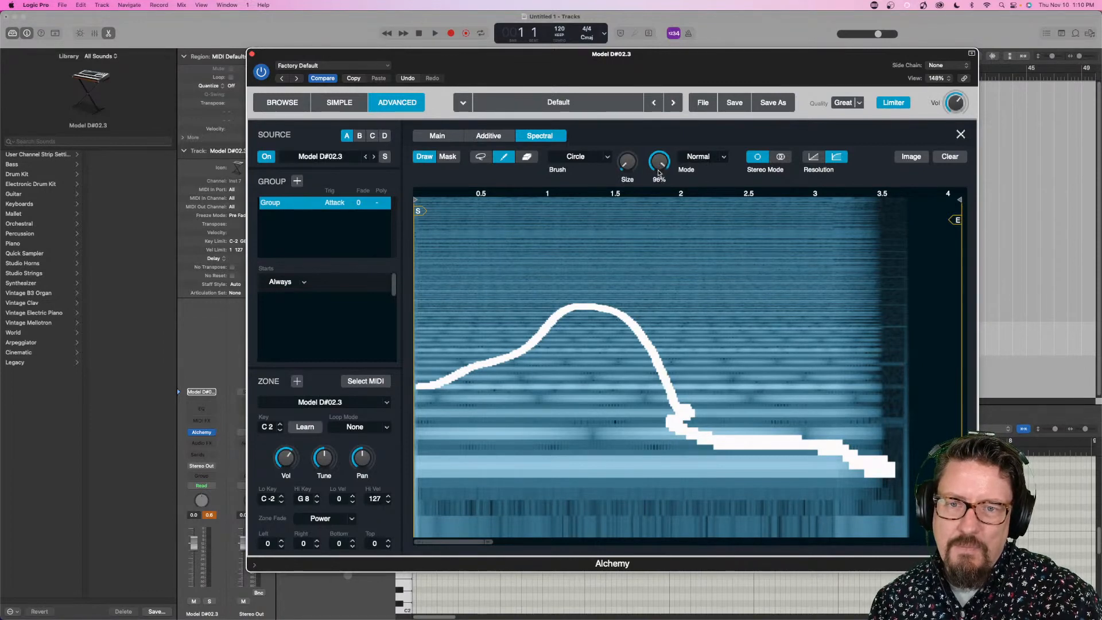
mouse_move(473, 400)
mouse_down()
mouse_move(545, 367)
mouse_move(564, 374)
mouse_move(738, 265)
mouse_move(730, 294)
mouse_move(766, 304)
mouse_move(840, 370)
mouse_up()
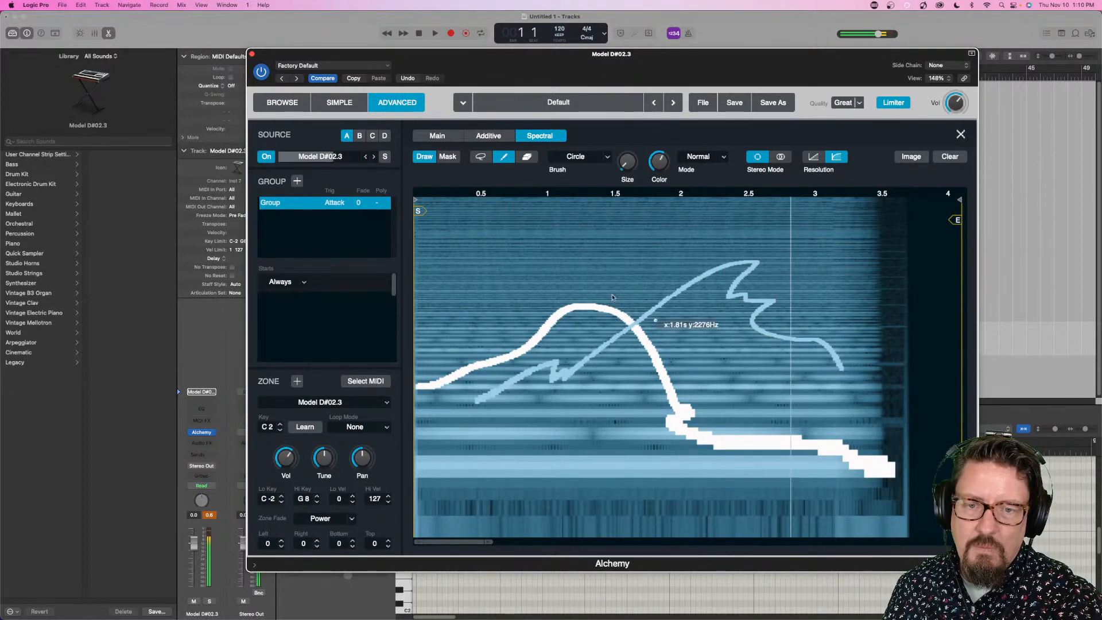
- Paint a wavy falling line, a jagged rising line, a scribble-filled circle and a long pointed loop across source A's spectrum, and close the editor
mouse_move(456, 242)
mouse_down()
mouse_move(525, 244)
mouse_move(755, 353)
mouse_move(801, 416)
mouse_up()
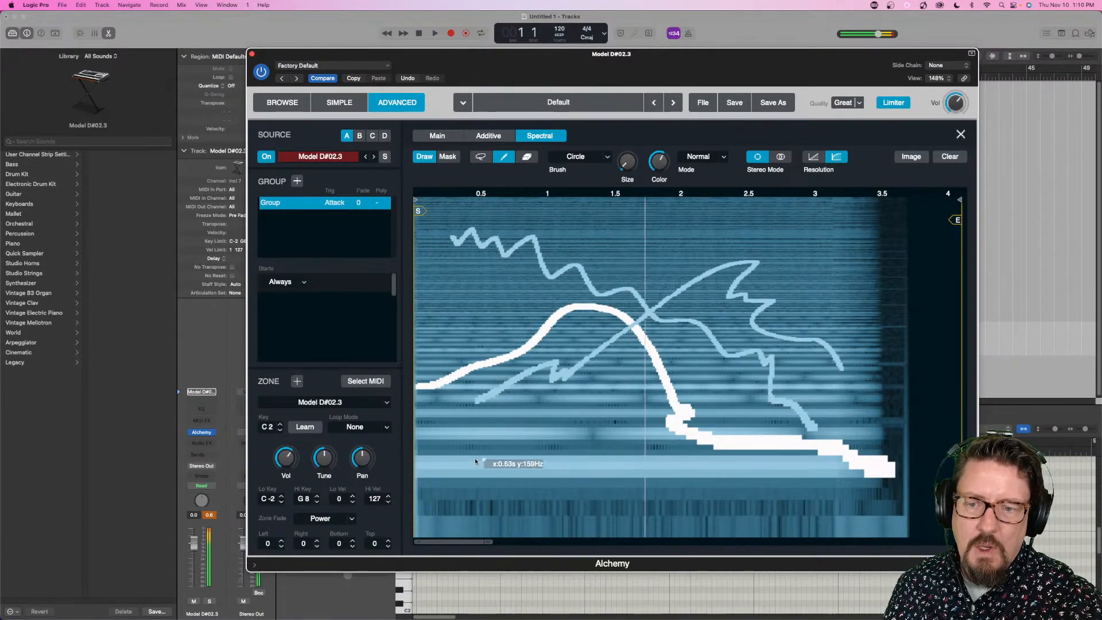
mouse_move(474, 457)
mouse_down()
mouse_move(501, 469)
mouse_move(594, 416)
mouse_move(869, 201)
mouse_up()
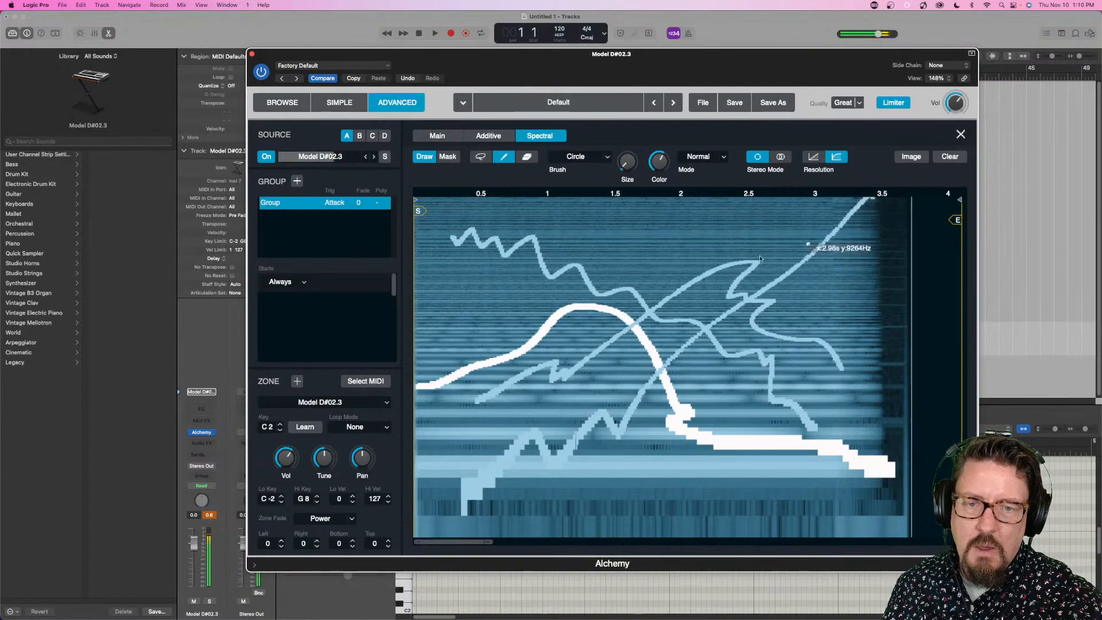
mouse_move(456, 278)
mouse_down()
mouse_move(441, 289)
mouse_move(488, 343)
mouse_move(508, 291)
mouse_move(462, 278)
mouse_move(473, 314)
mouse_move(496, 320)
mouse_up()
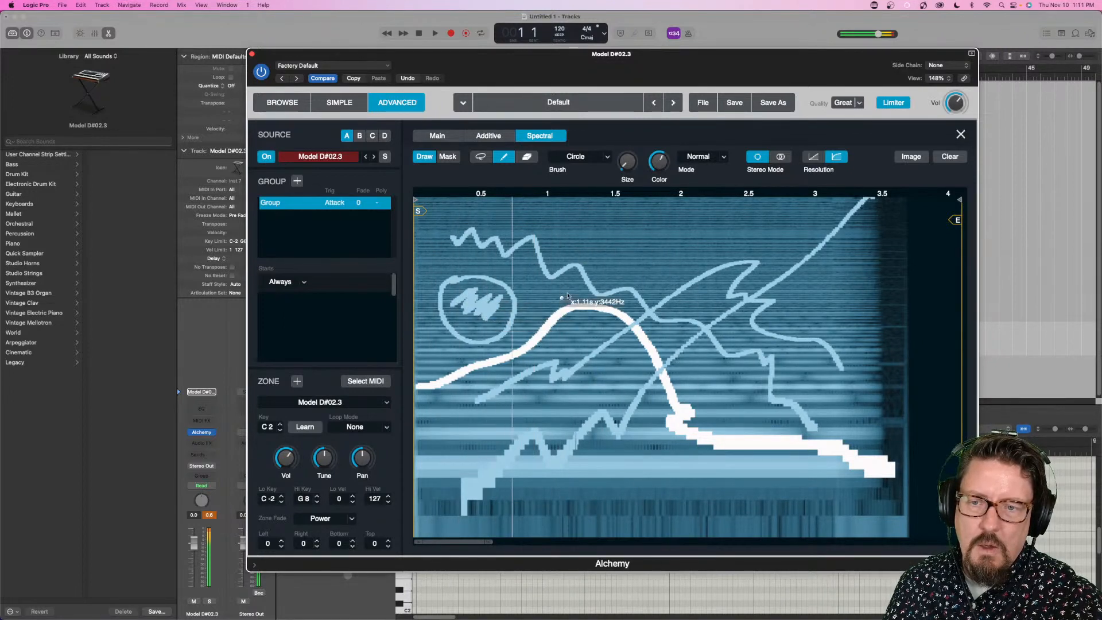
mouse_move(578, 230)
mouse_down()
mouse_move(677, 253)
mouse_move(826, 232)
mouse_move(584, 229)
mouse_up()
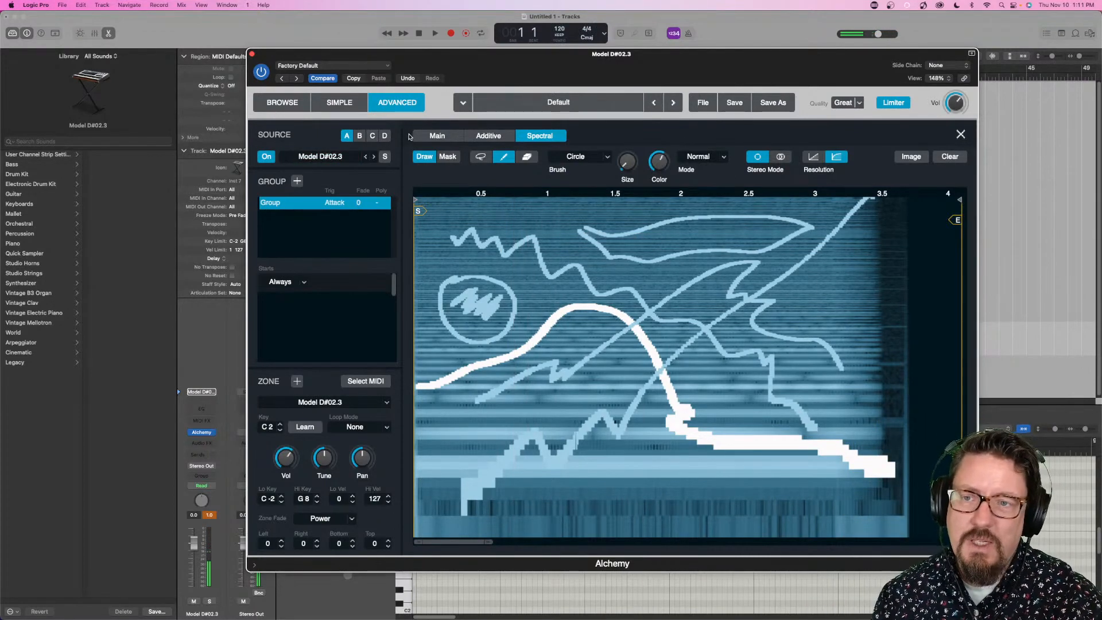
click(960, 135)
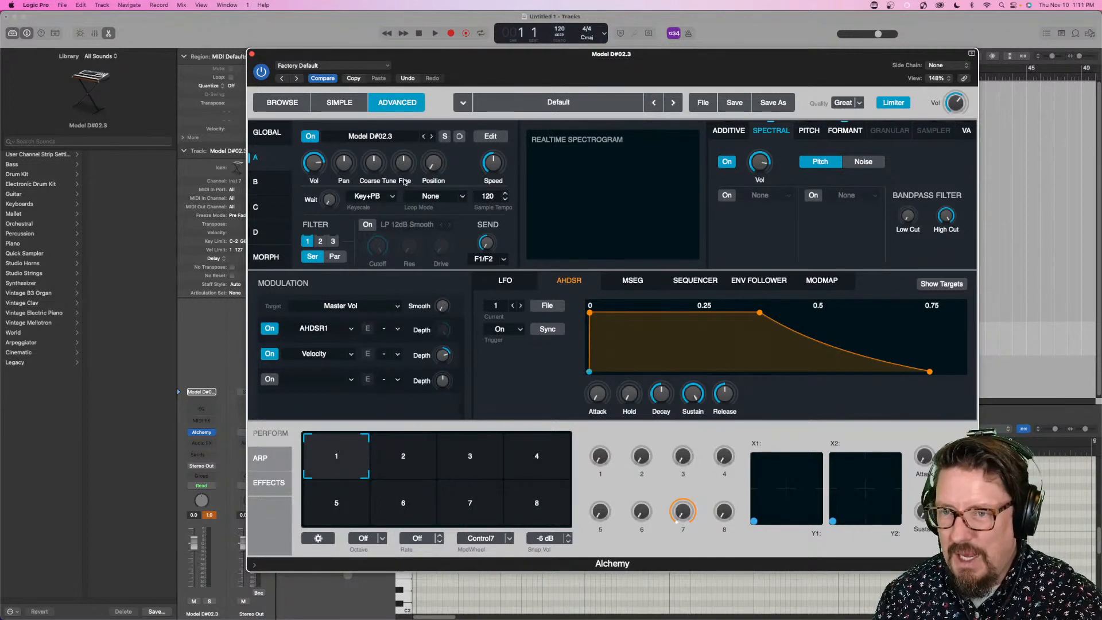
- Turn source A's playback speed far down and set its spectral volume to -15.5 dB
mouse_move(491, 175)
mouse_down()
mouse_move(498, 171)
mouse_move(493, 184)
mouse_up()
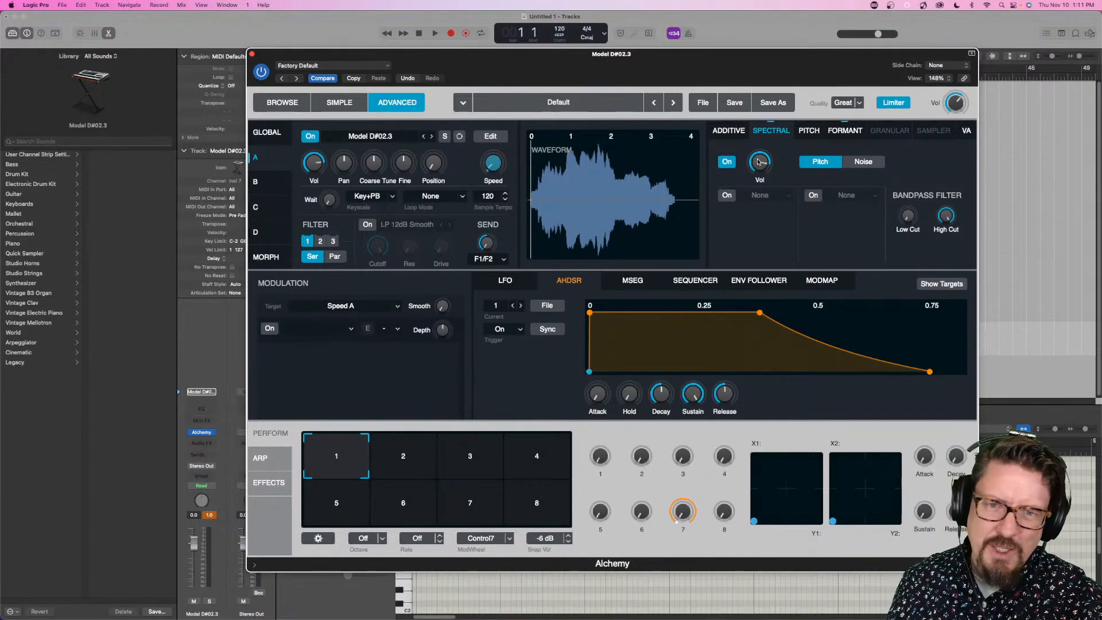
drag(757, 162, 758, 198)
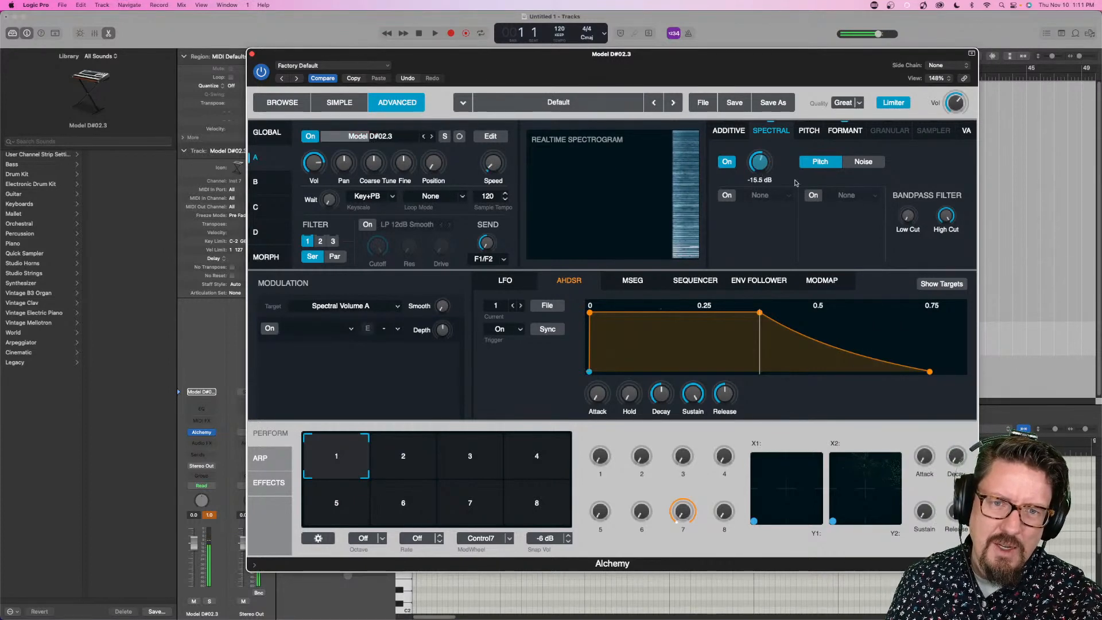
- Assign Bloom as source A's first spectral effect and lower the bandpass filter's high cut to 870 Hz
click(765, 197)
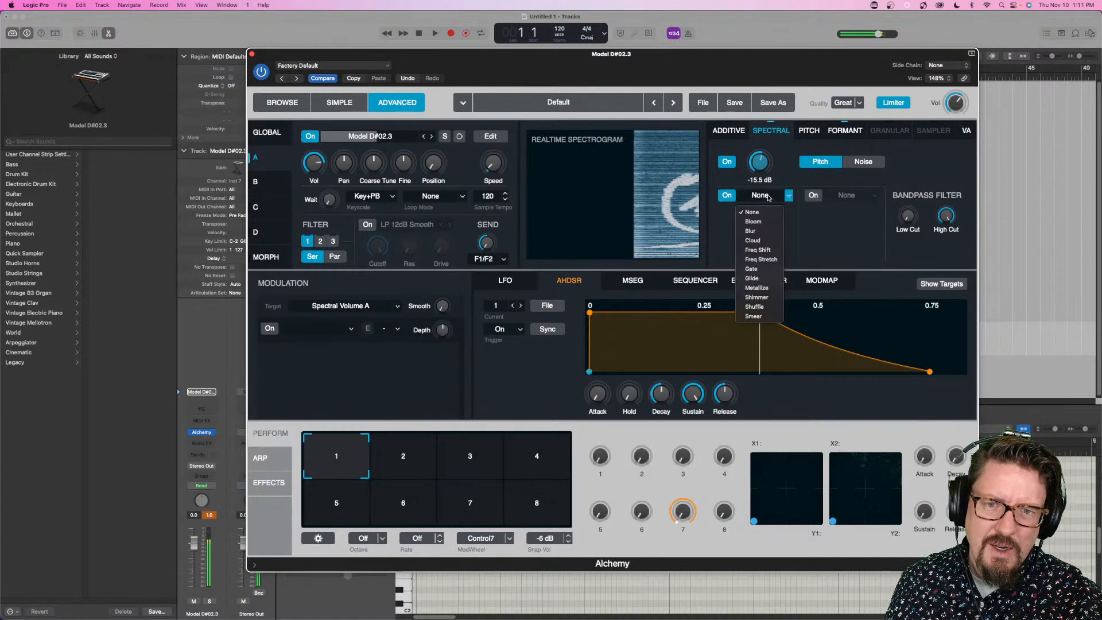
click(757, 225)
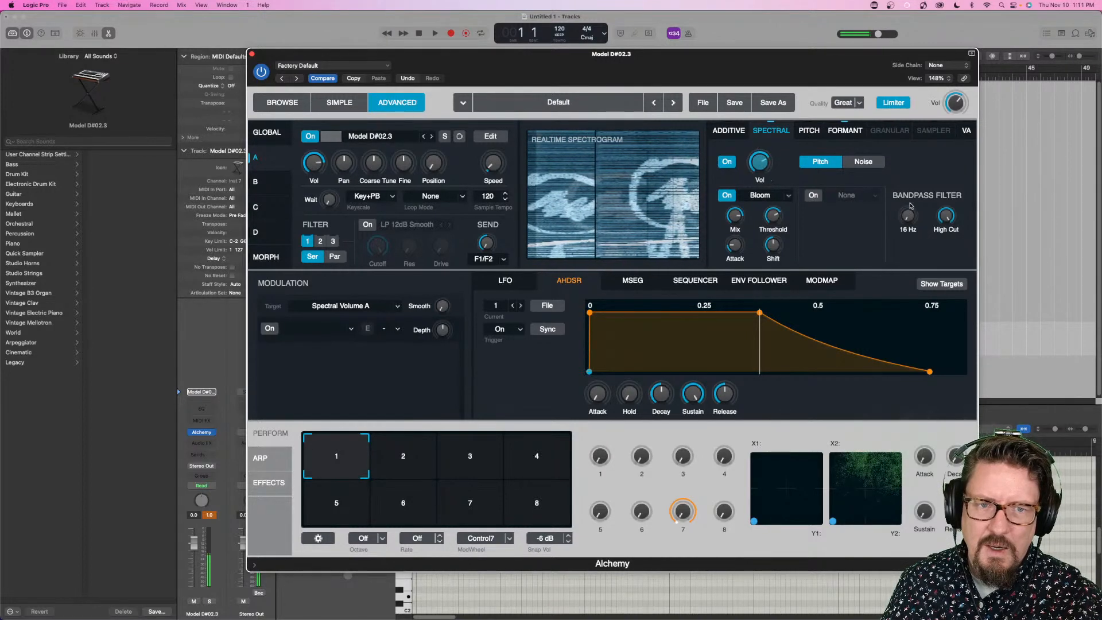
drag(946, 216, 947, 252)
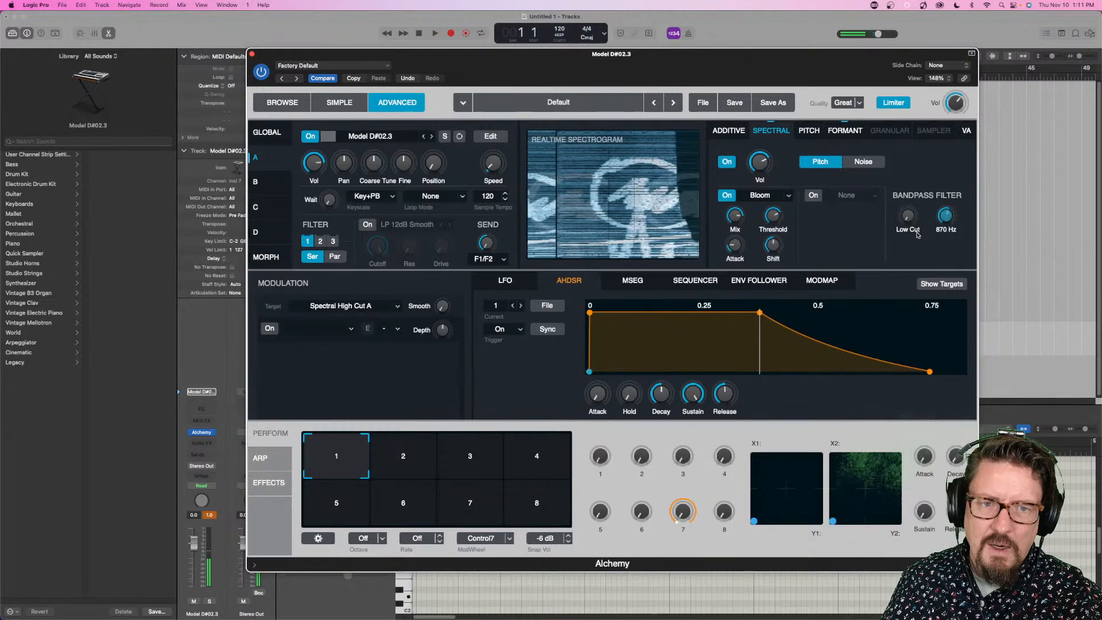